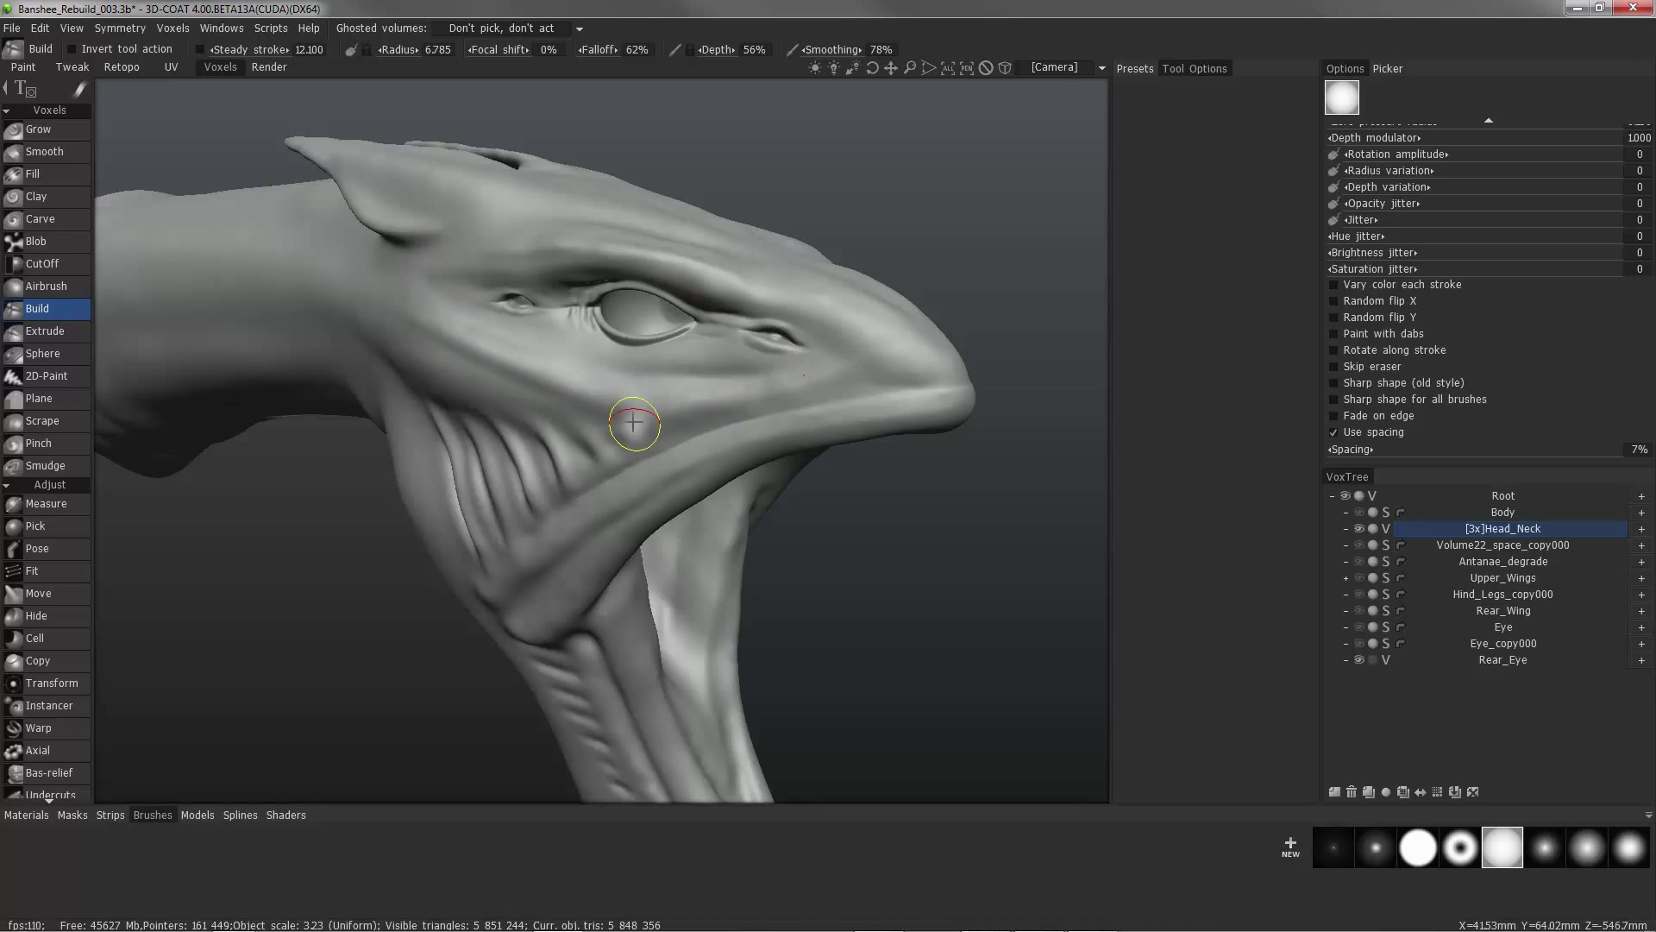
Sculpt the folds around the eye and cheek of the Head_Neck volume with the Build brush at radius 6.785.
{"action": "middle_click_drag", "start_coordinate": [635, 440], "coordinate": [440, 385]}
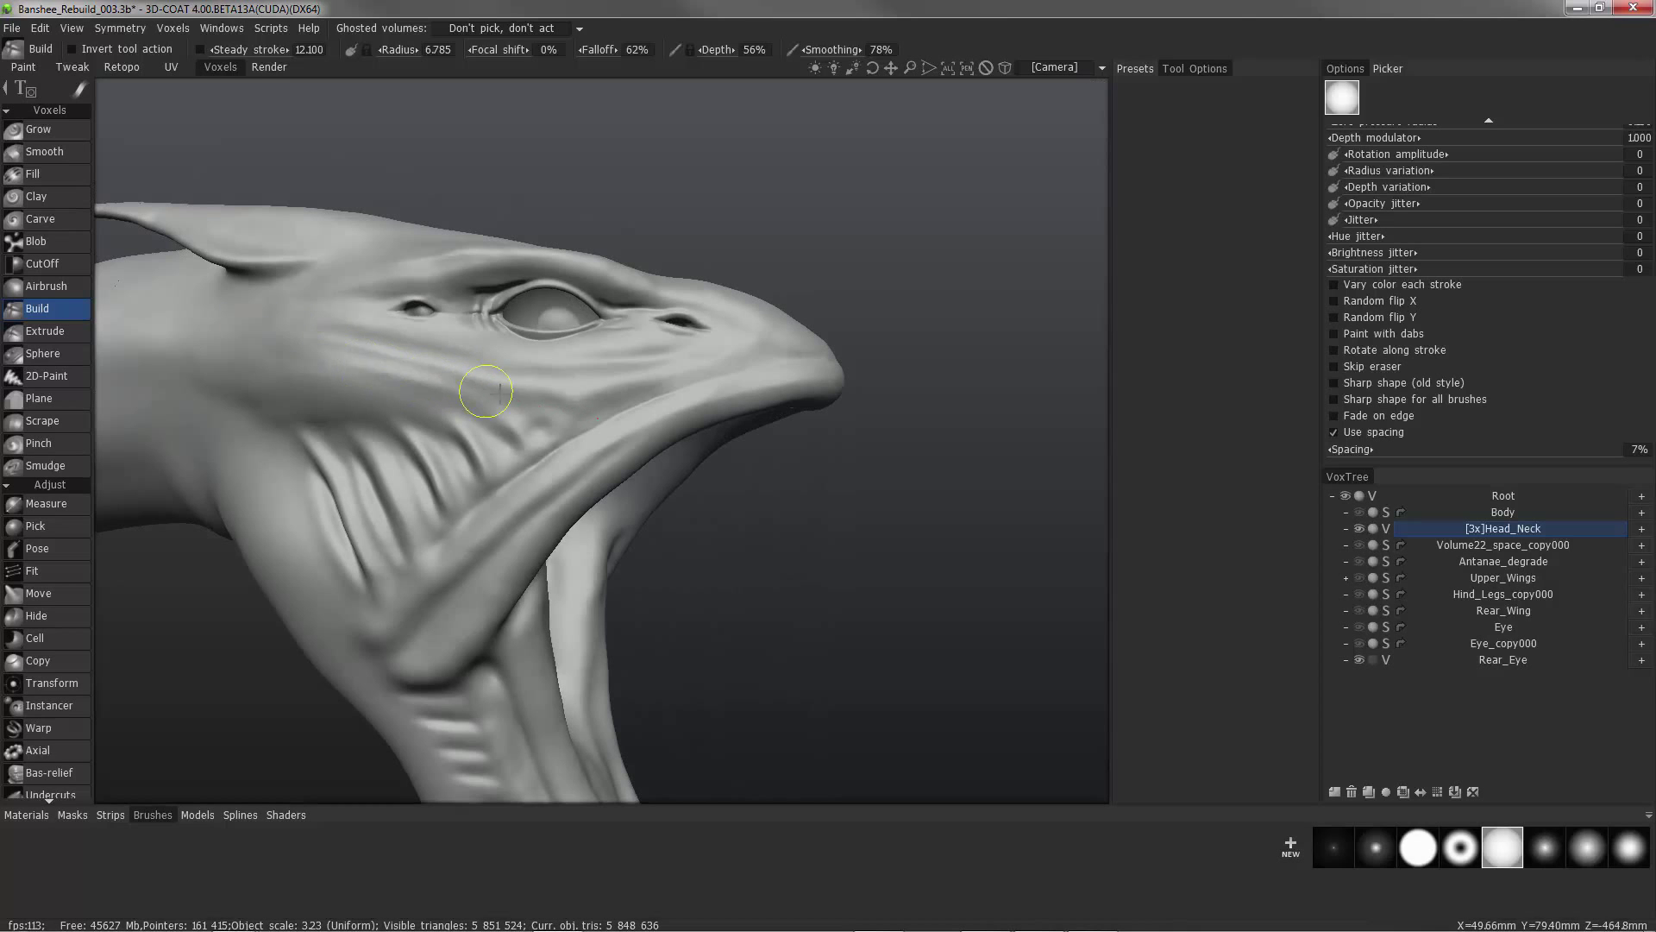
{"action": "left_click_drag", "start_coordinate": [486, 392], "coordinate": [483, 386]}
{"action": "middle_click_drag", "start_coordinate": [349, 352], "coordinate": [710, 366]}
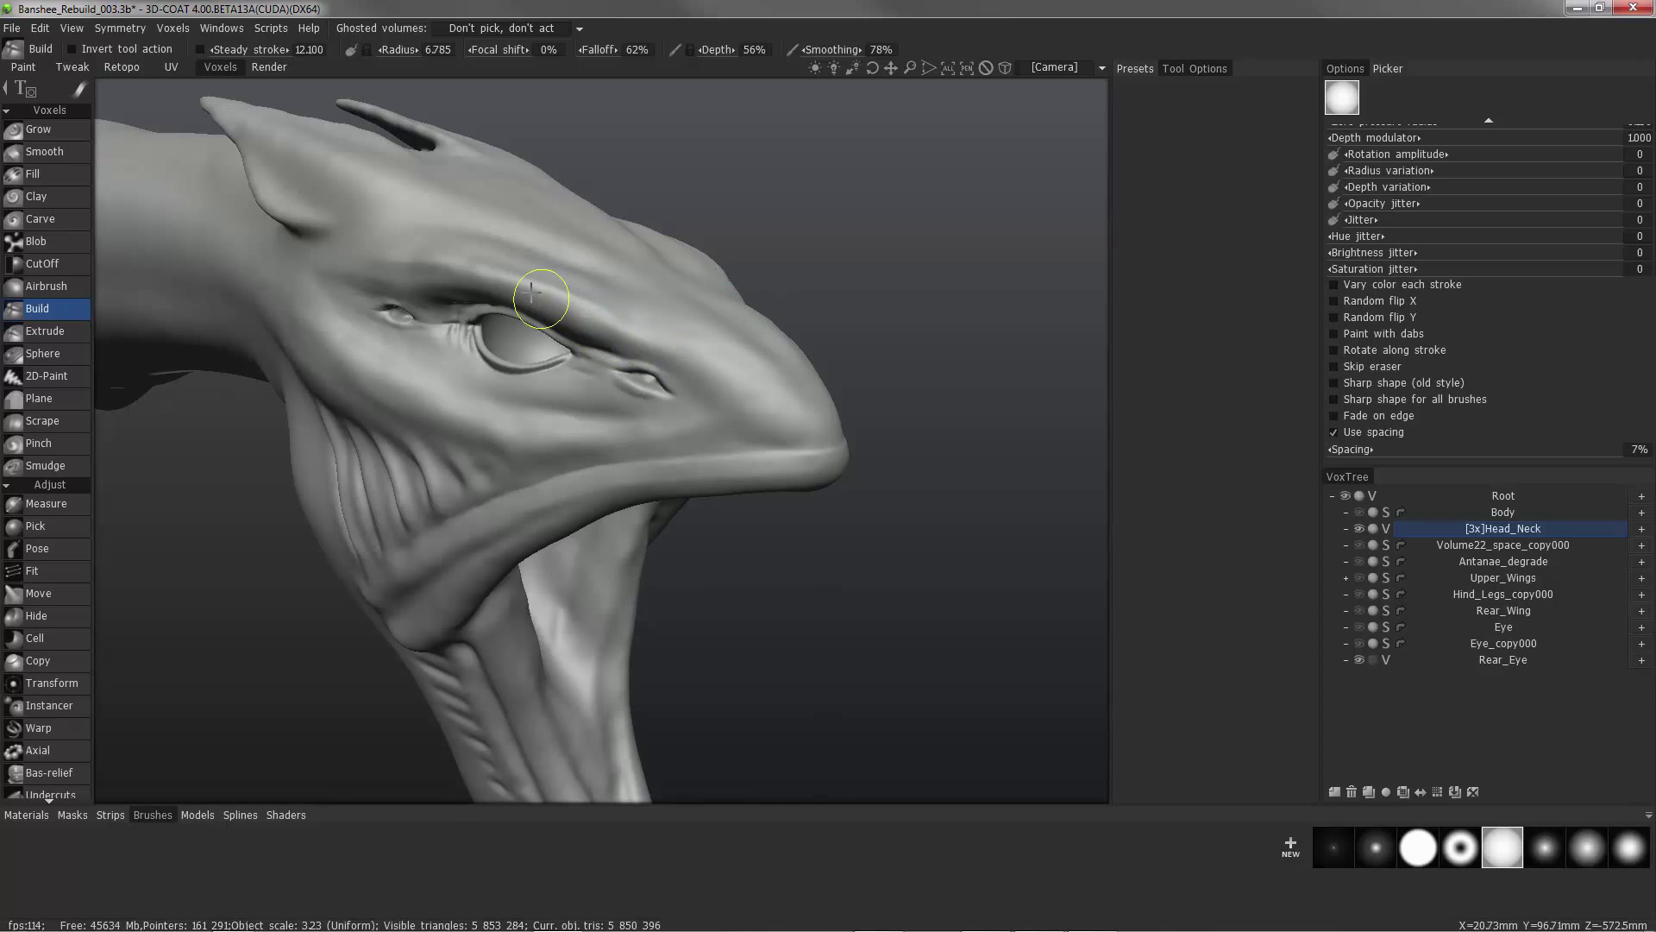
{"action": "middle_click_drag", "start_coordinate": [528, 289], "coordinate": [671, 342]}
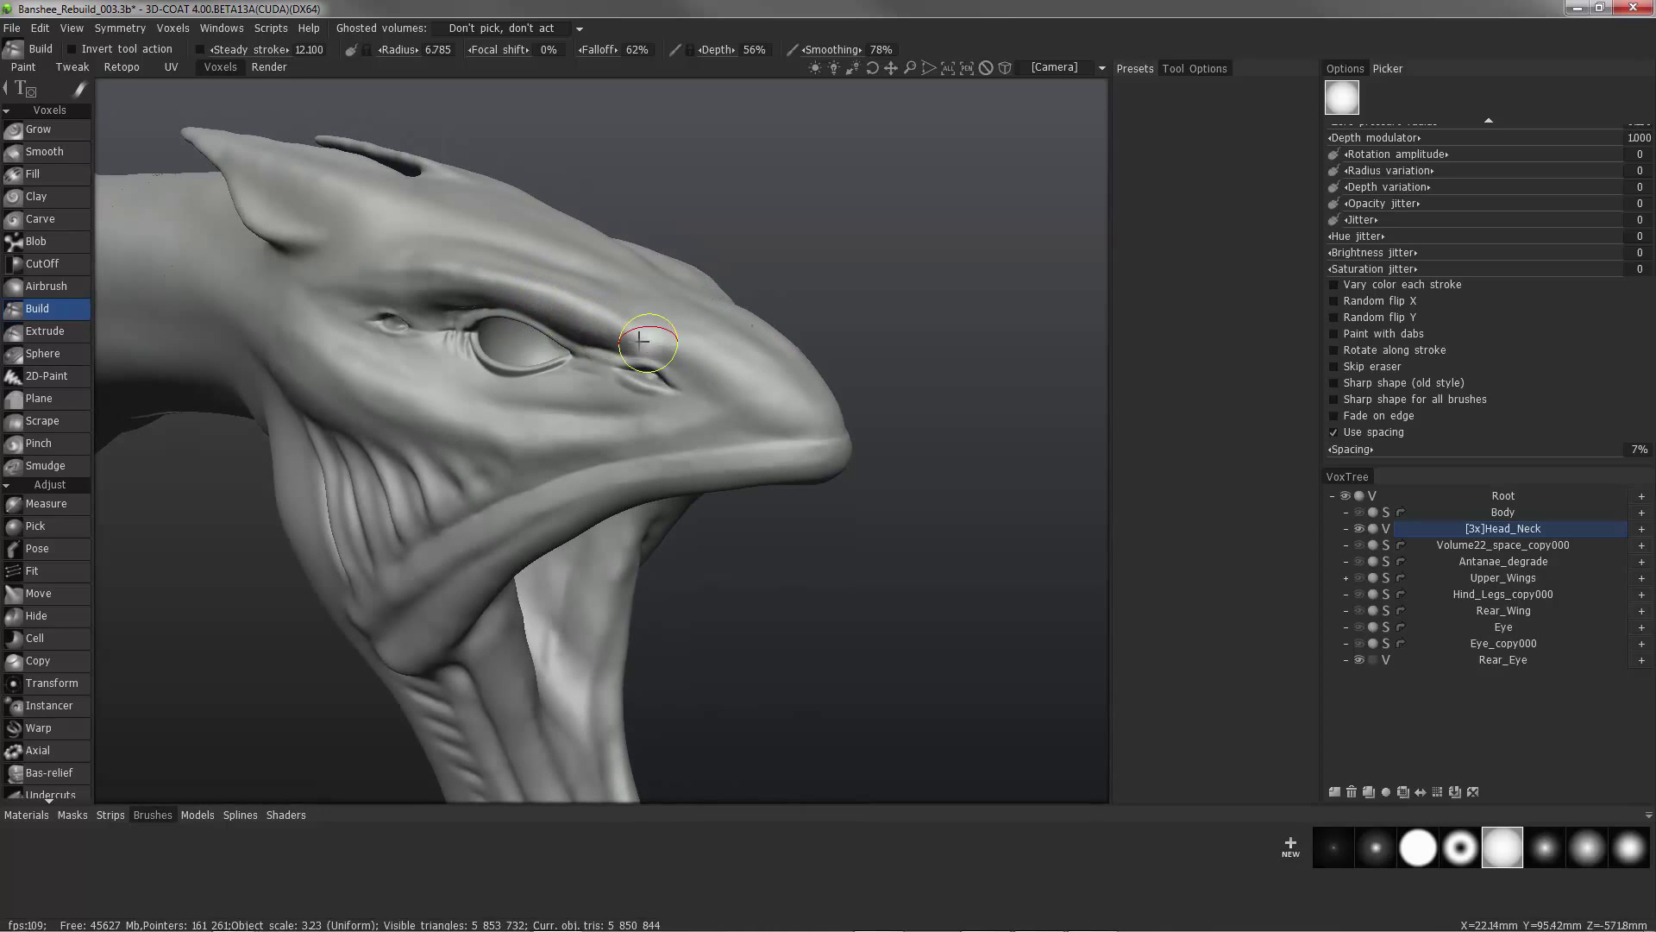
{"action": "middle_click_drag", "start_coordinate": [489, 294], "coordinate": [566, 263]}
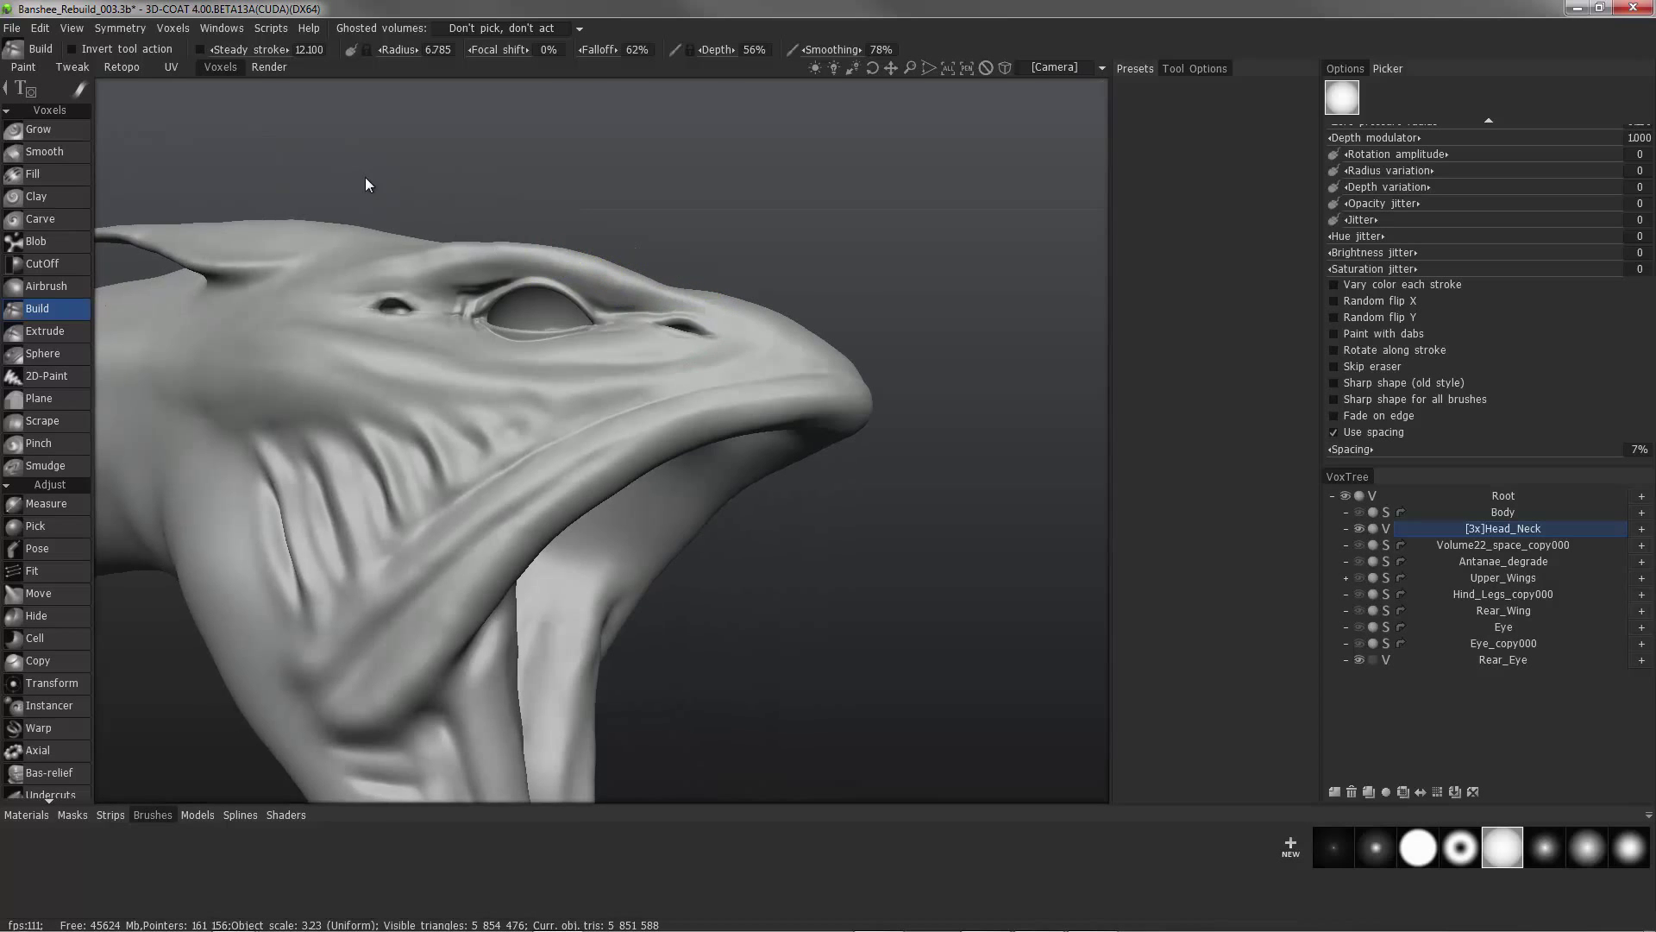
{"action": "middle_click_drag", "start_coordinate": [366, 184], "coordinate": [661, 320]}
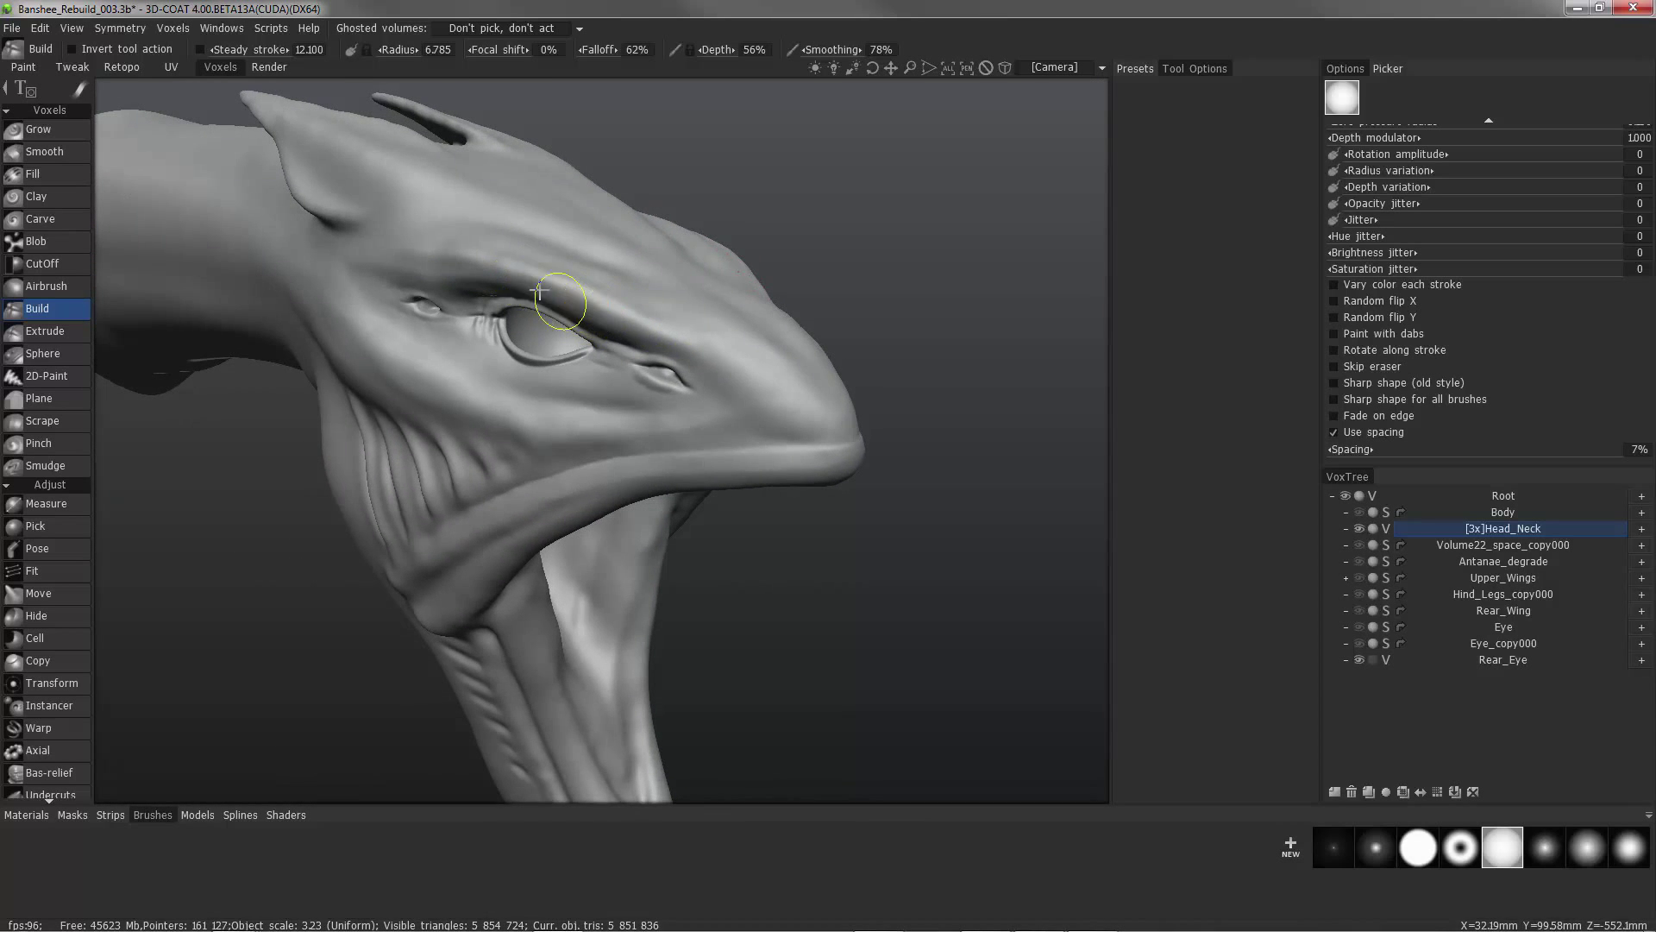
Switch the Build brush to the soft round alpha without spacing and shape the brow above the eye, enlarging the radius to 10.181.
{"action": "scroll", "coordinate": [539, 293], "scroll_direction": "down", "scroll_amount": 3}
{"action": "middle_click_drag", "start_coordinate": [351, 229], "coordinate": [303, 376]}
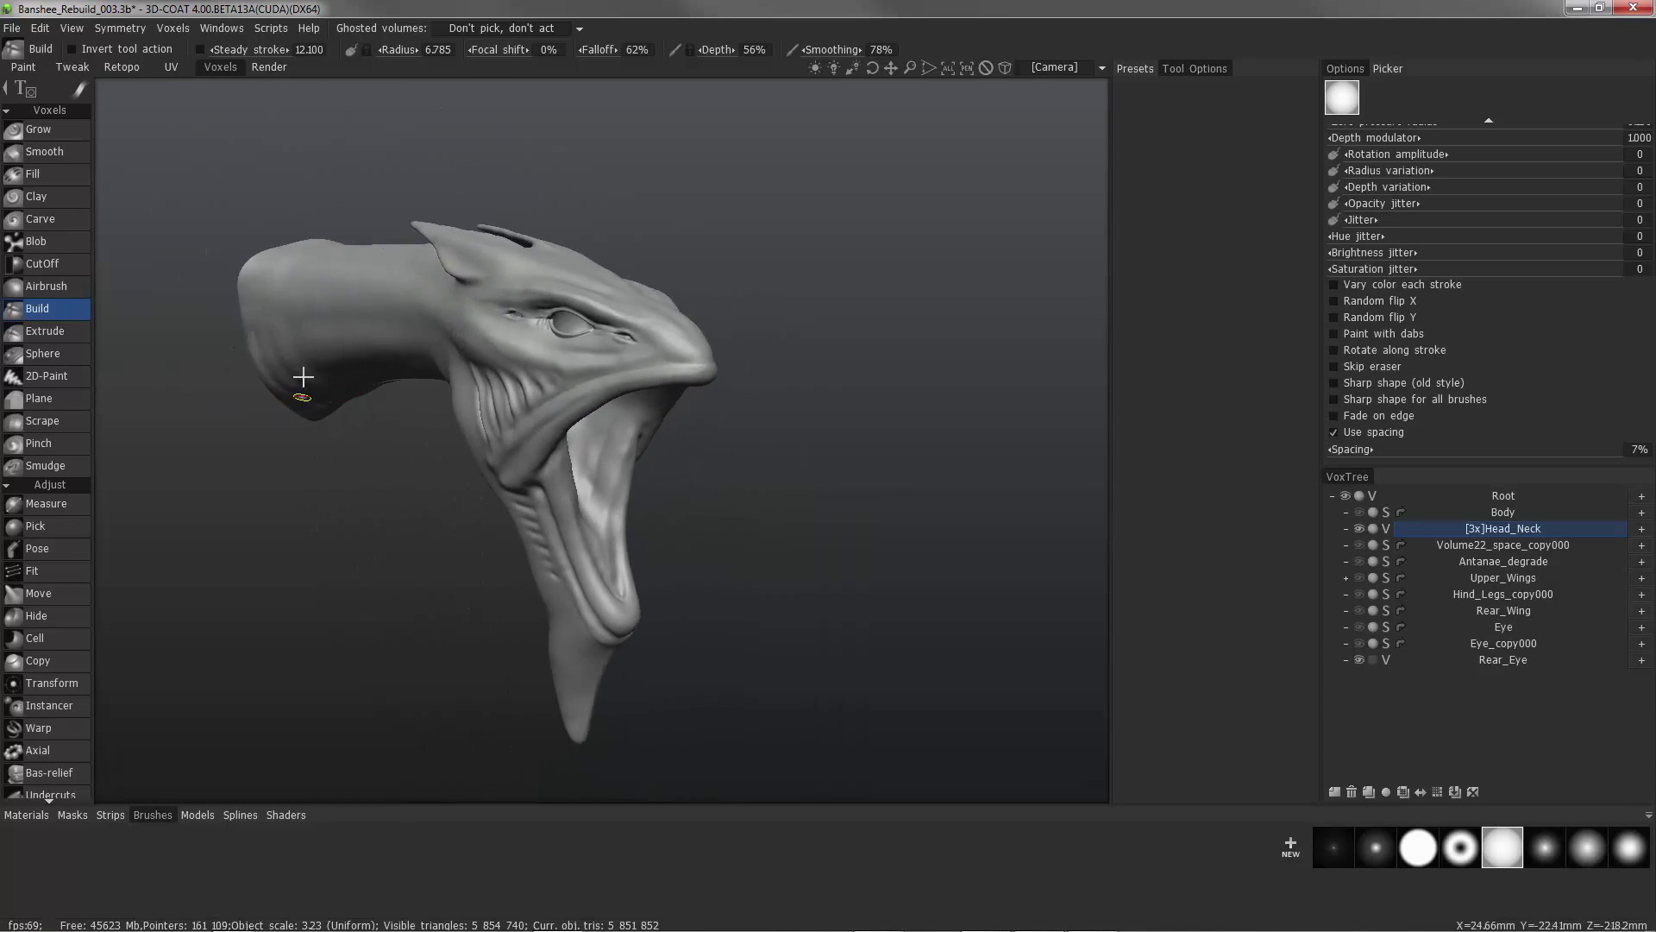
{"action": "scroll", "coordinate": [302, 376], "scroll_direction": "up", "scroll_amount": 8}
{"action": "middle_click_drag", "start_coordinate": [638, 388], "coordinate": [678, 402]}
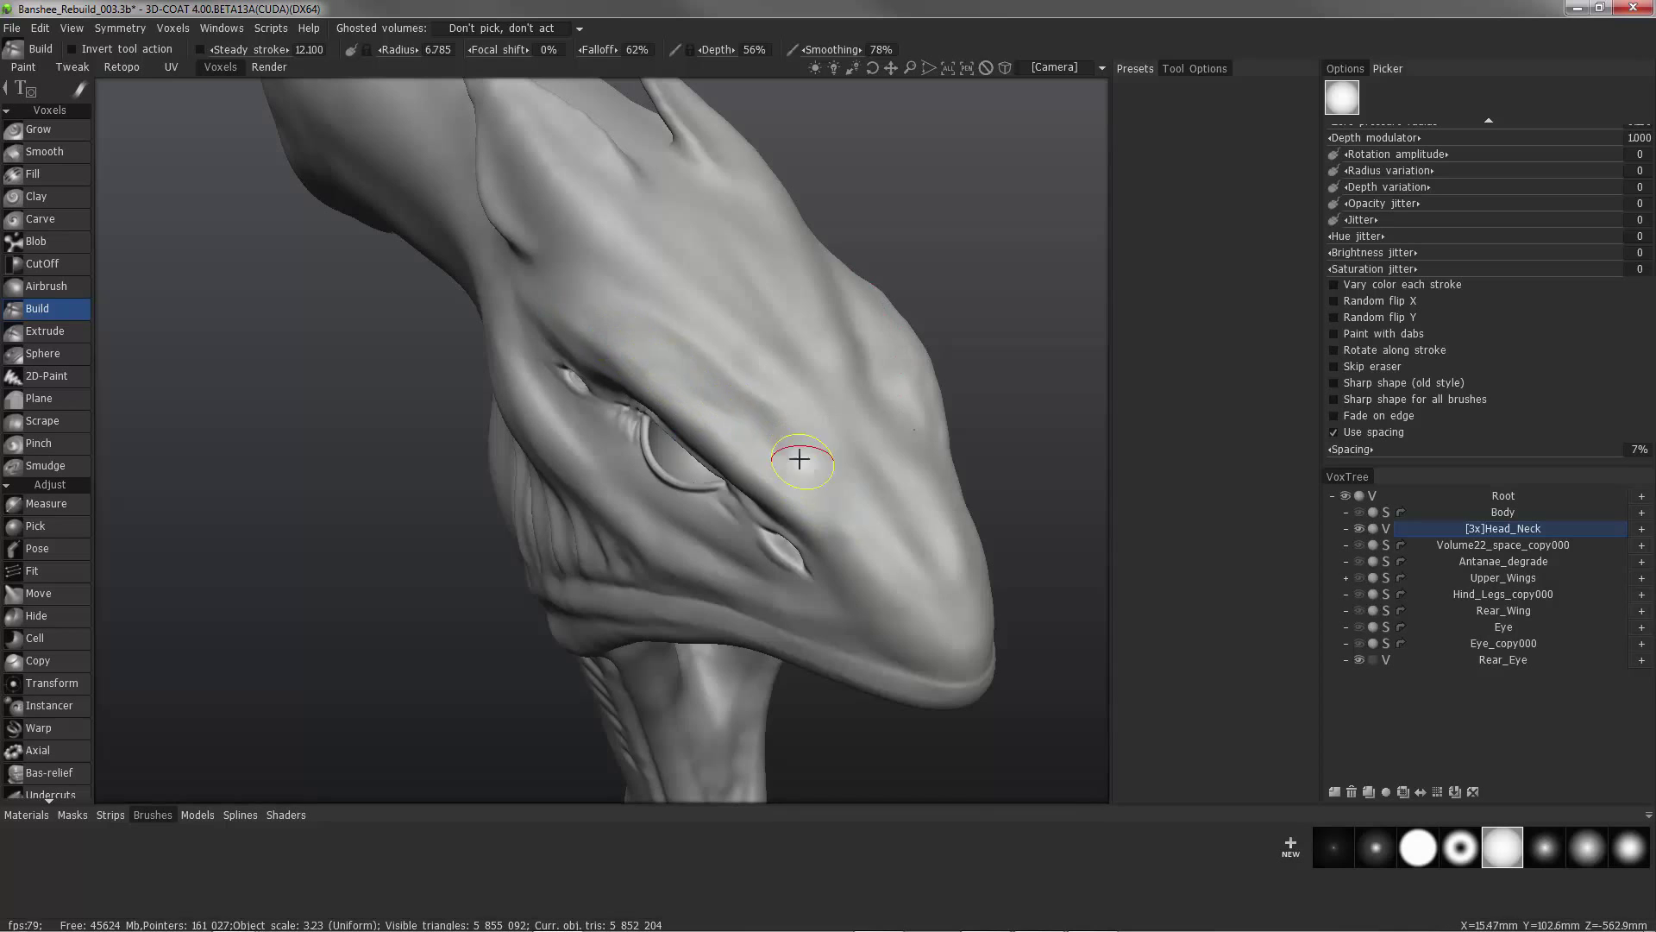
{"action": "mouse_move", "coordinate": [800, 458]}
{"action": "middle_mouse_down"}
{"action": "mouse_move", "coordinate": [621, 370]}
{"action": "mouse_move", "coordinate": [891, 603]}
{"action": "mouse_move", "coordinate": [910, 663]}
{"action": "mouse_move", "coordinate": [702, 561]}
{"action": "mouse_move", "coordinate": [629, 518]}
{"action": "mouse_move", "coordinate": [678, 473]}
{"action": "mouse_move", "coordinate": [1050, 602]}
{"action": "middle_mouse_up"}
{"action": "left_click", "coordinate": [1629, 852]}
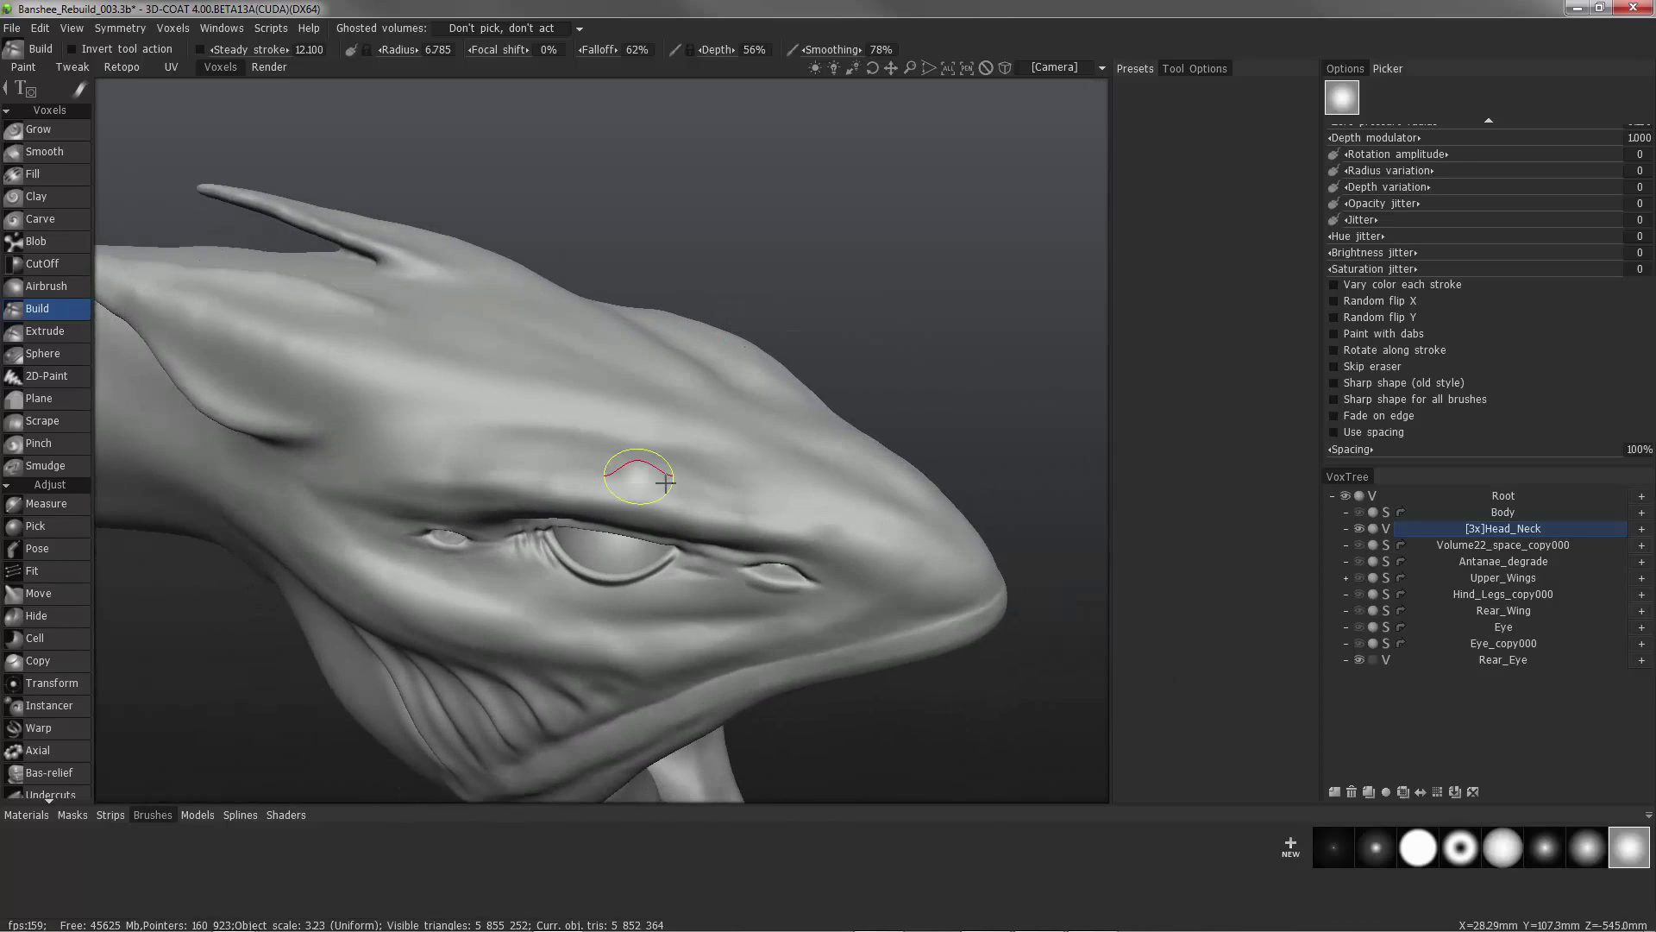
{"action": "middle_click_drag", "start_coordinate": [658, 462], "coordinate": [682, 480]}
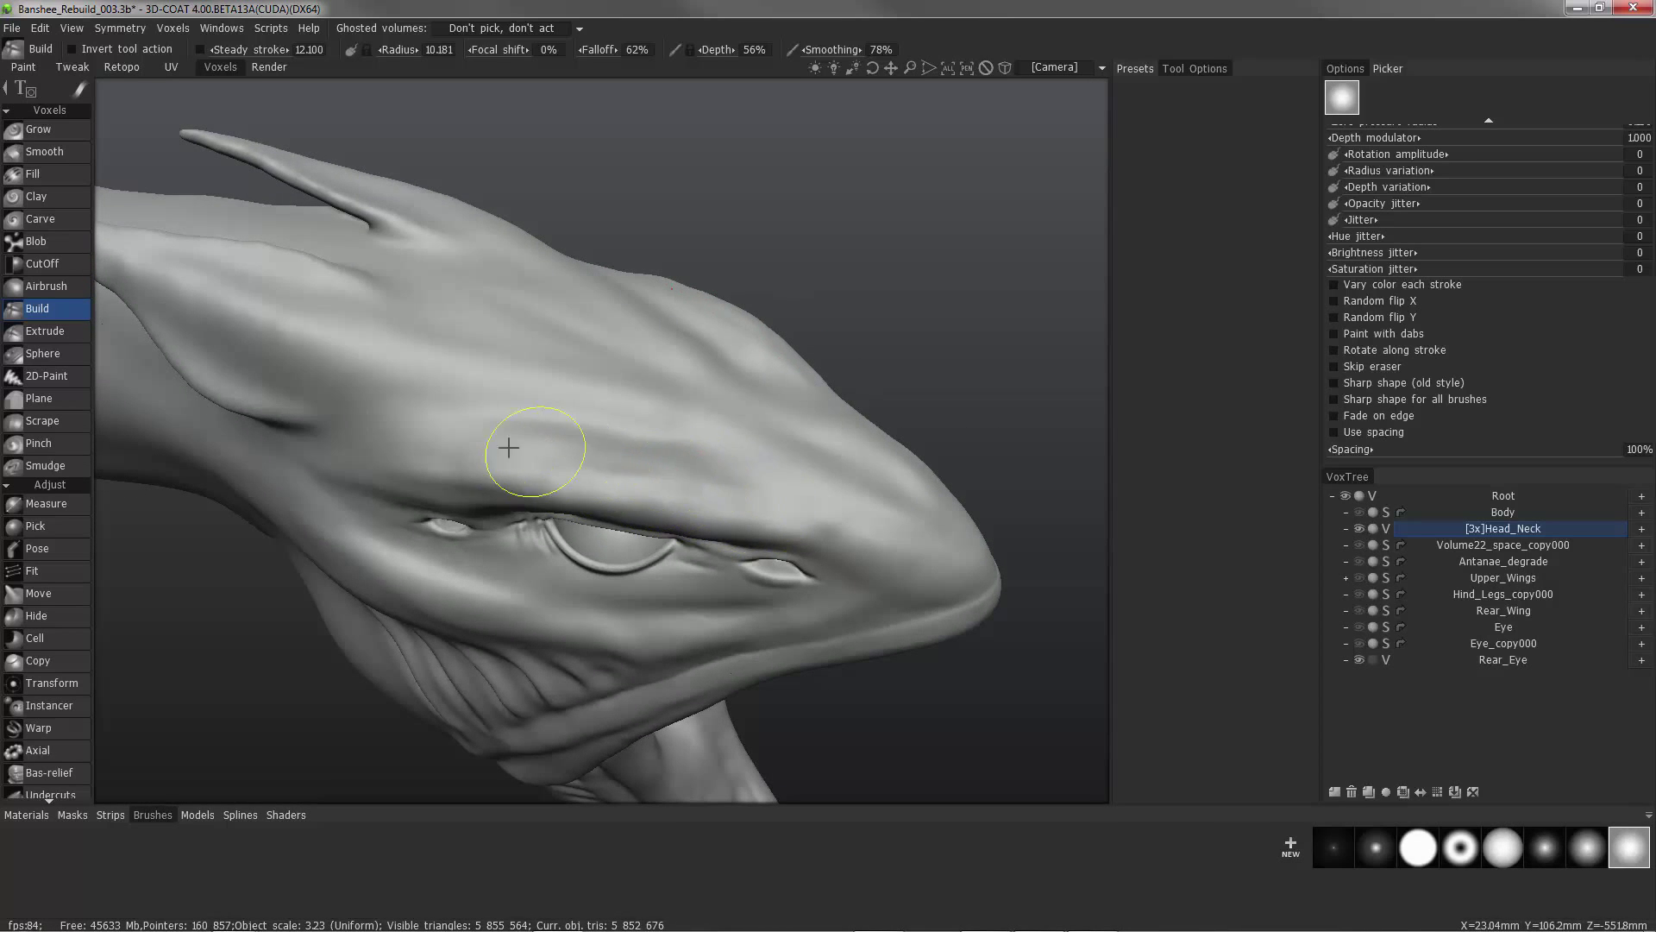
Raise the ridge above the eye with the Grow brush at 90% depth and radius 7.259.
{"action": "left_click", "coordinate": [38, 129]}
{"action": "middle_click_drag", "start_coordinate": [647, 407], "coordinate": [781, 522]}
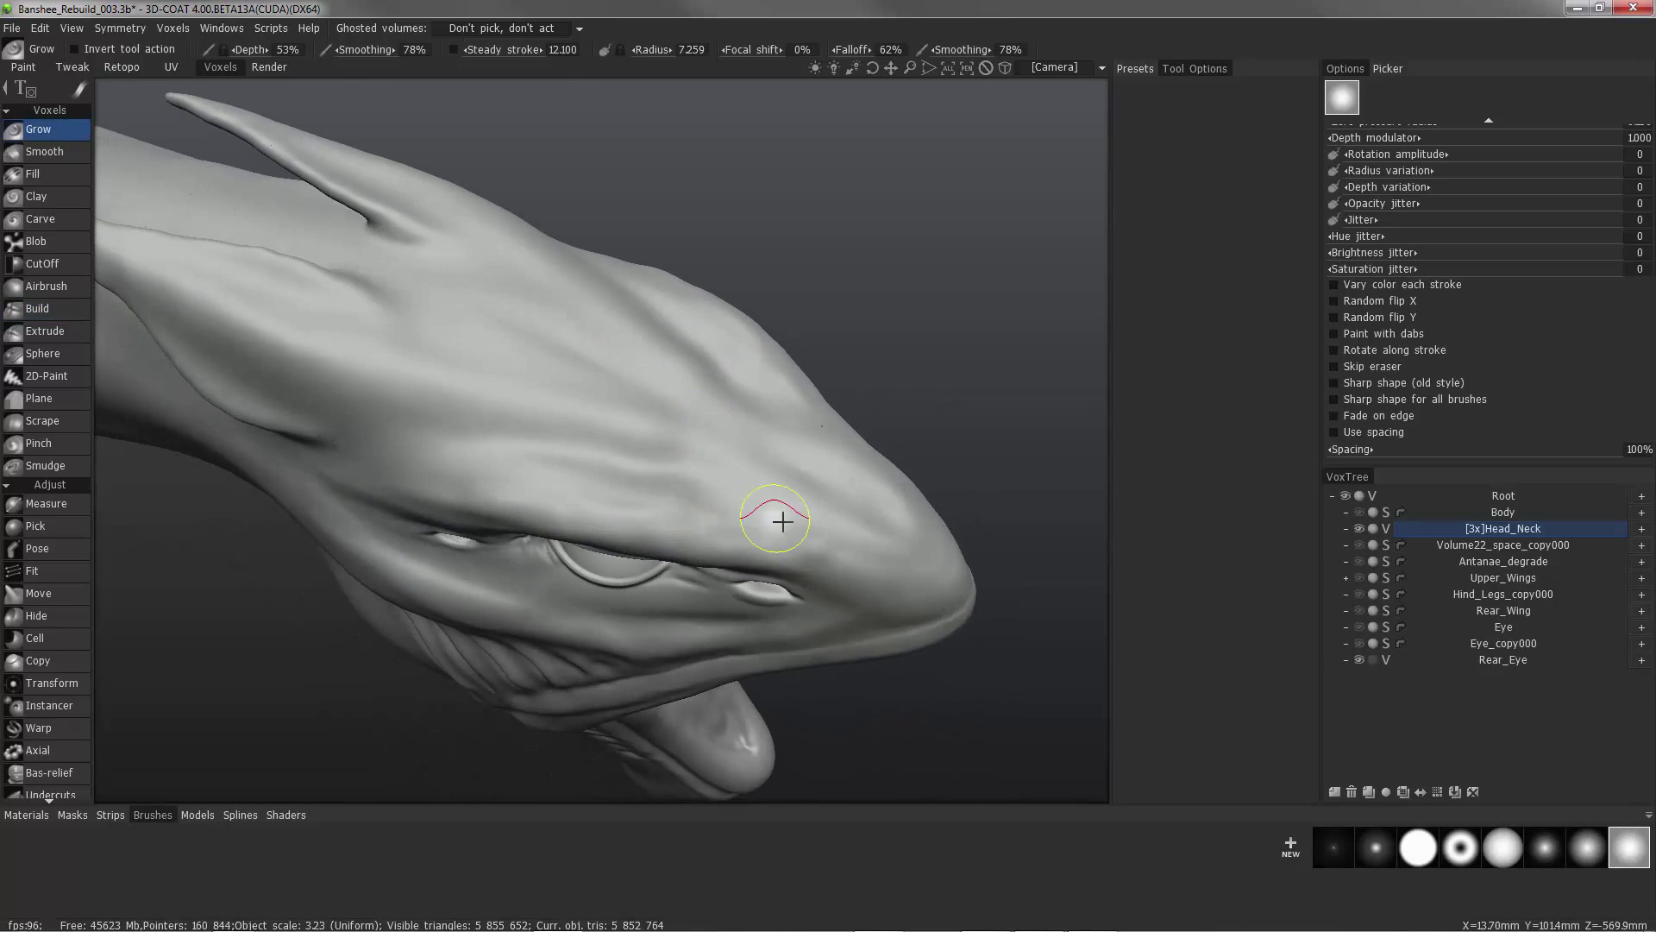
{"action": "middle_click_drag", "start_coordinate": [599, 492], "coordinate": [593, 478]}
{"action": "right_click_drag", "start_coordinate": [628, 490], "coordinate": [635, 495]}
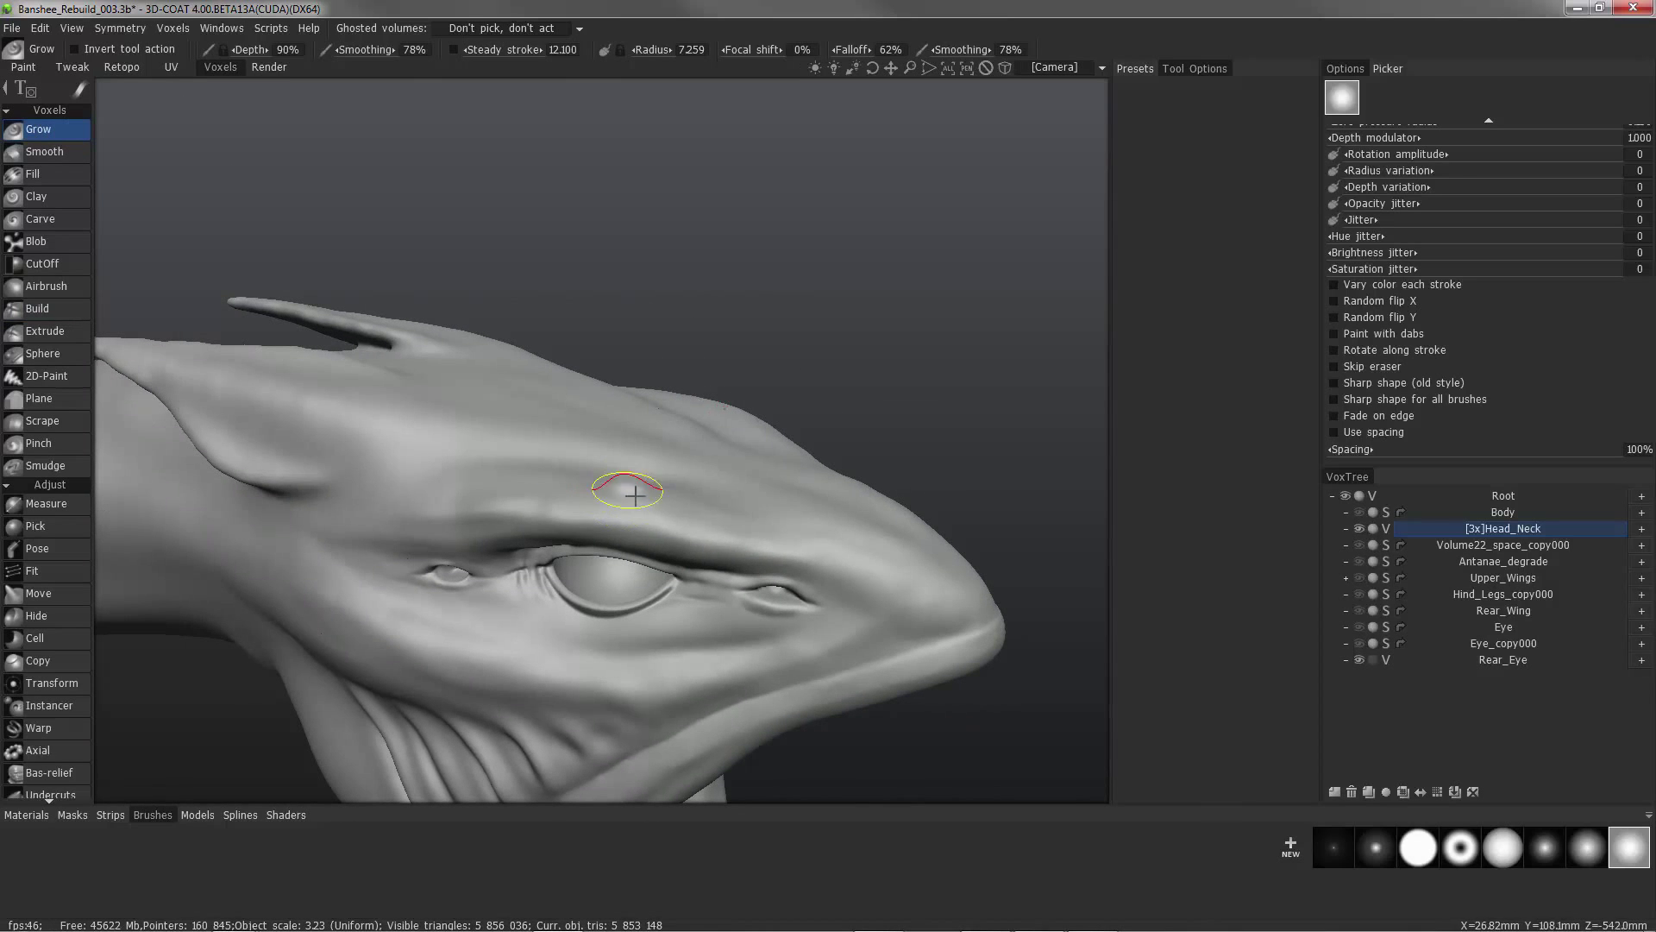
{"action": "middle_click_drag", "start_coordinate": [660, 504], "coordinate": [664, 483]}
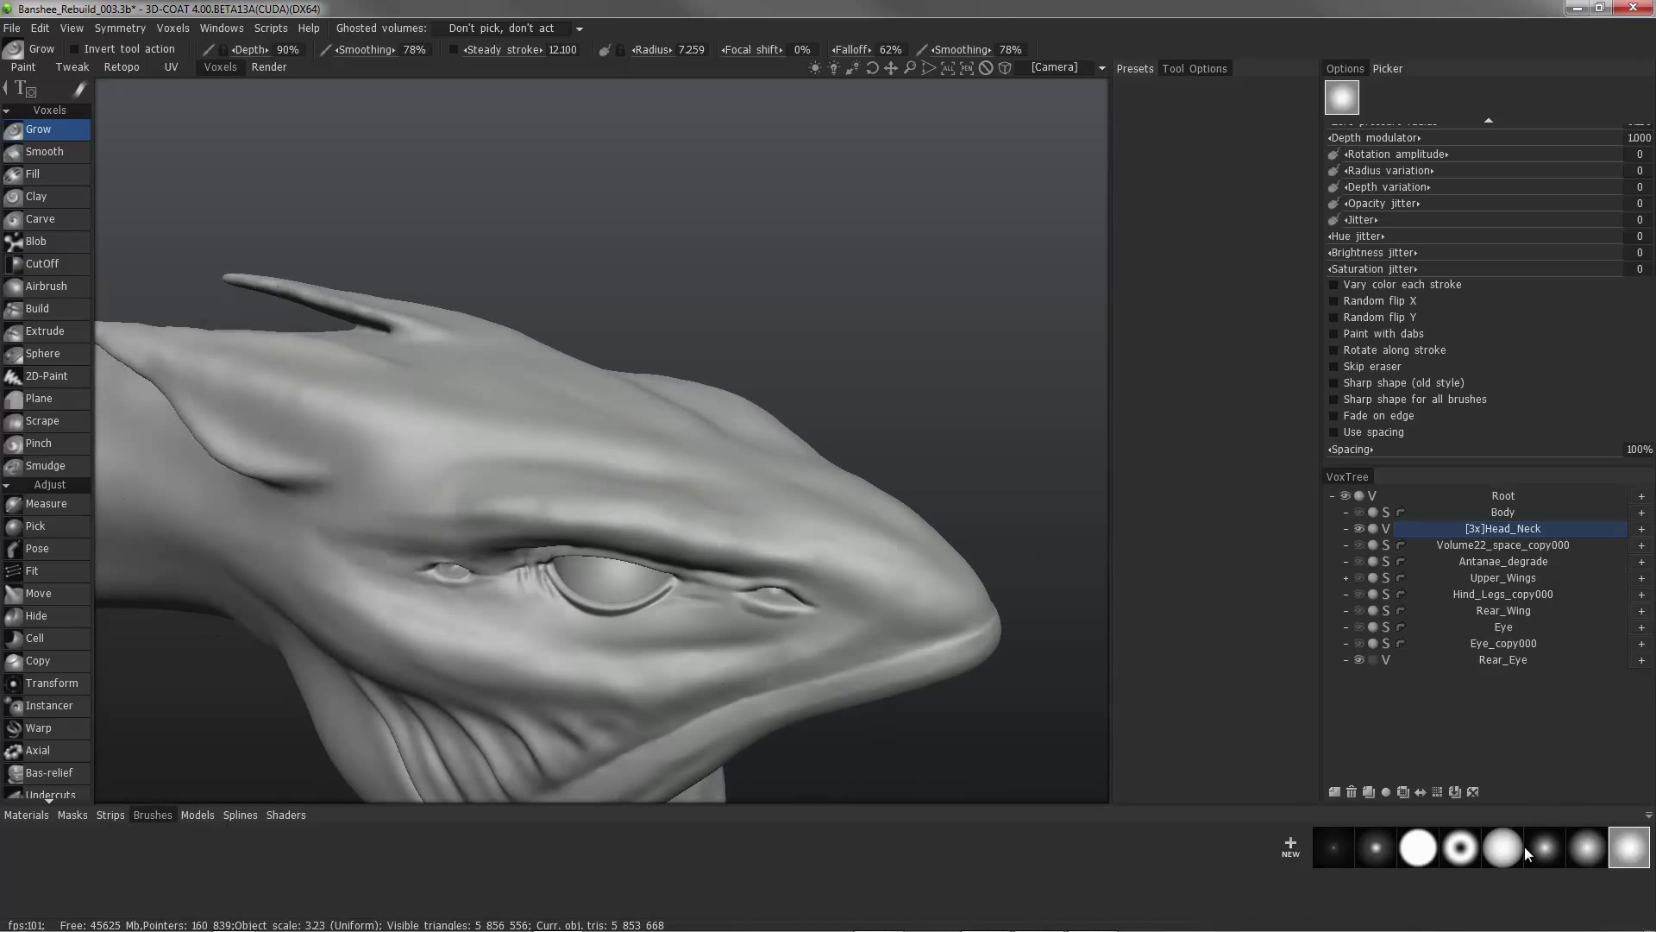
Choose the fuller round alpha with 7% spacing and grow the wrinkles along the brow and top of the head.
{"action": "left_click", "coordinate": [1503, 848]}
{"action": "middle_click_drag", "start_coordinate": [776, 507], "coordinate": [759, 545]}
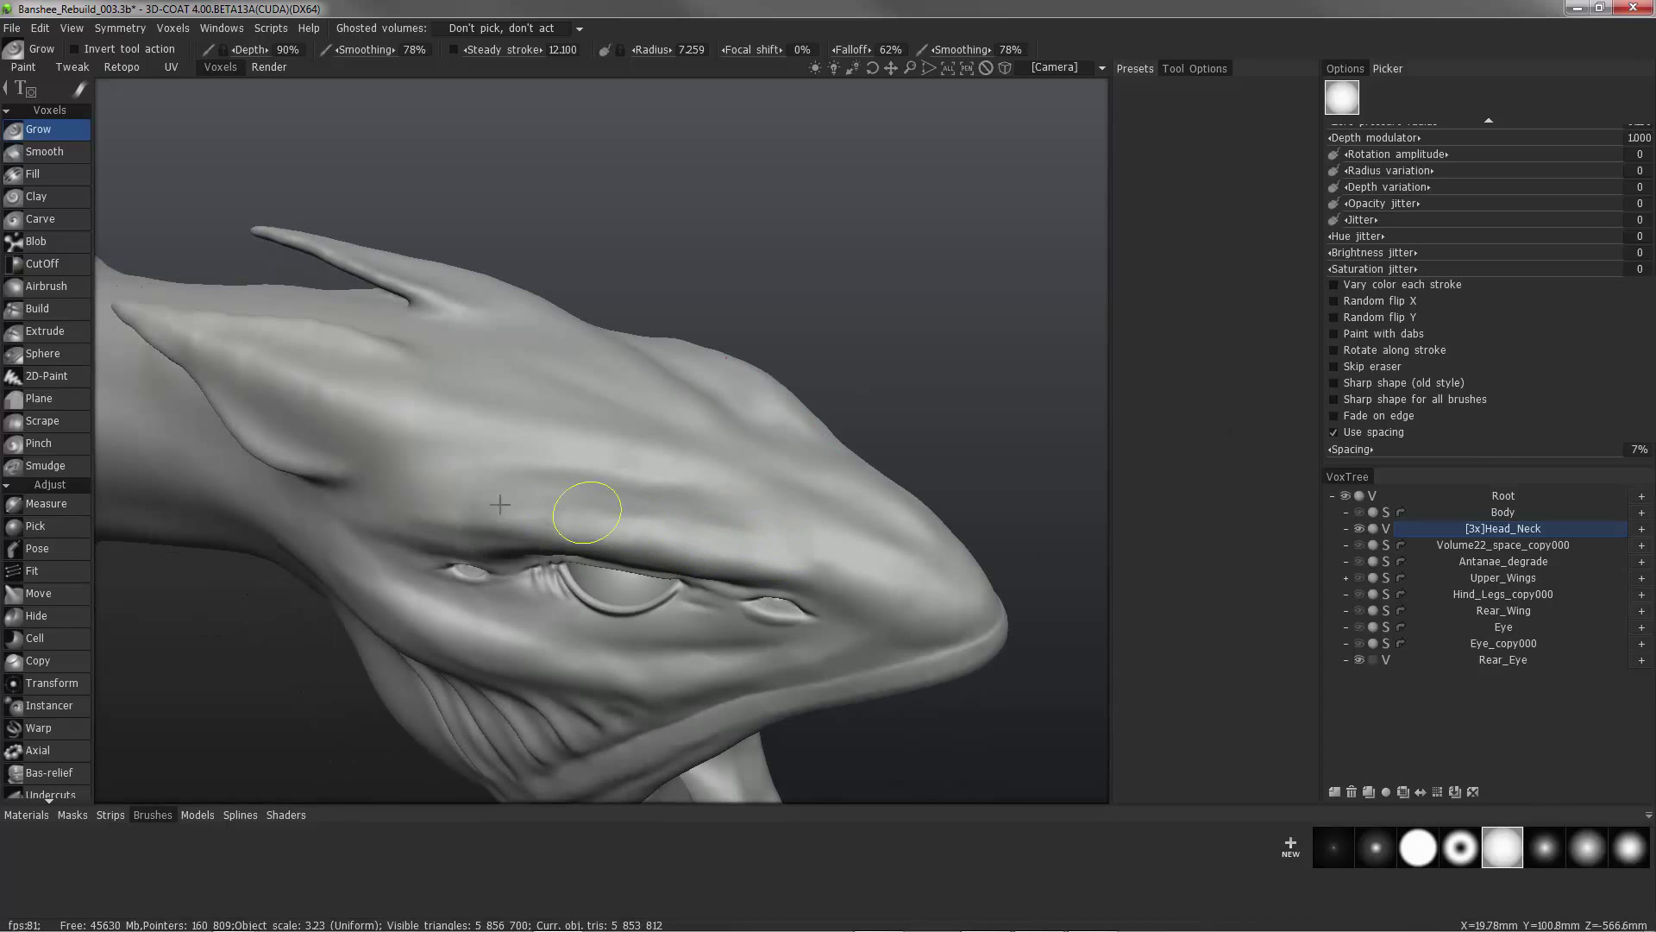
{"action": "left_click_drag", "start_coordinate": [659, 507], "coordinate": [587, 498]}
{"action": "mouse_move", "coordinate": [431, 484]}
{"action": "middle_mouse_down"}
{"action": "mouse_move", "coordinate": [425, 448]}
{"action": "mouse_move", "coordinate": [561, 458]}
{"action": "mouse_move", "coordinate": [574, 501]}
{"action": "mouse_move", "coordinate": [725, 491]}
{"action": "mouse_move", "coordinate": [617, 447]}
{"action": "middle_mouse_up"}
{"action": "left_click_drag", "start_coordinate": [600, 437], "coordinate": [689, 459]}
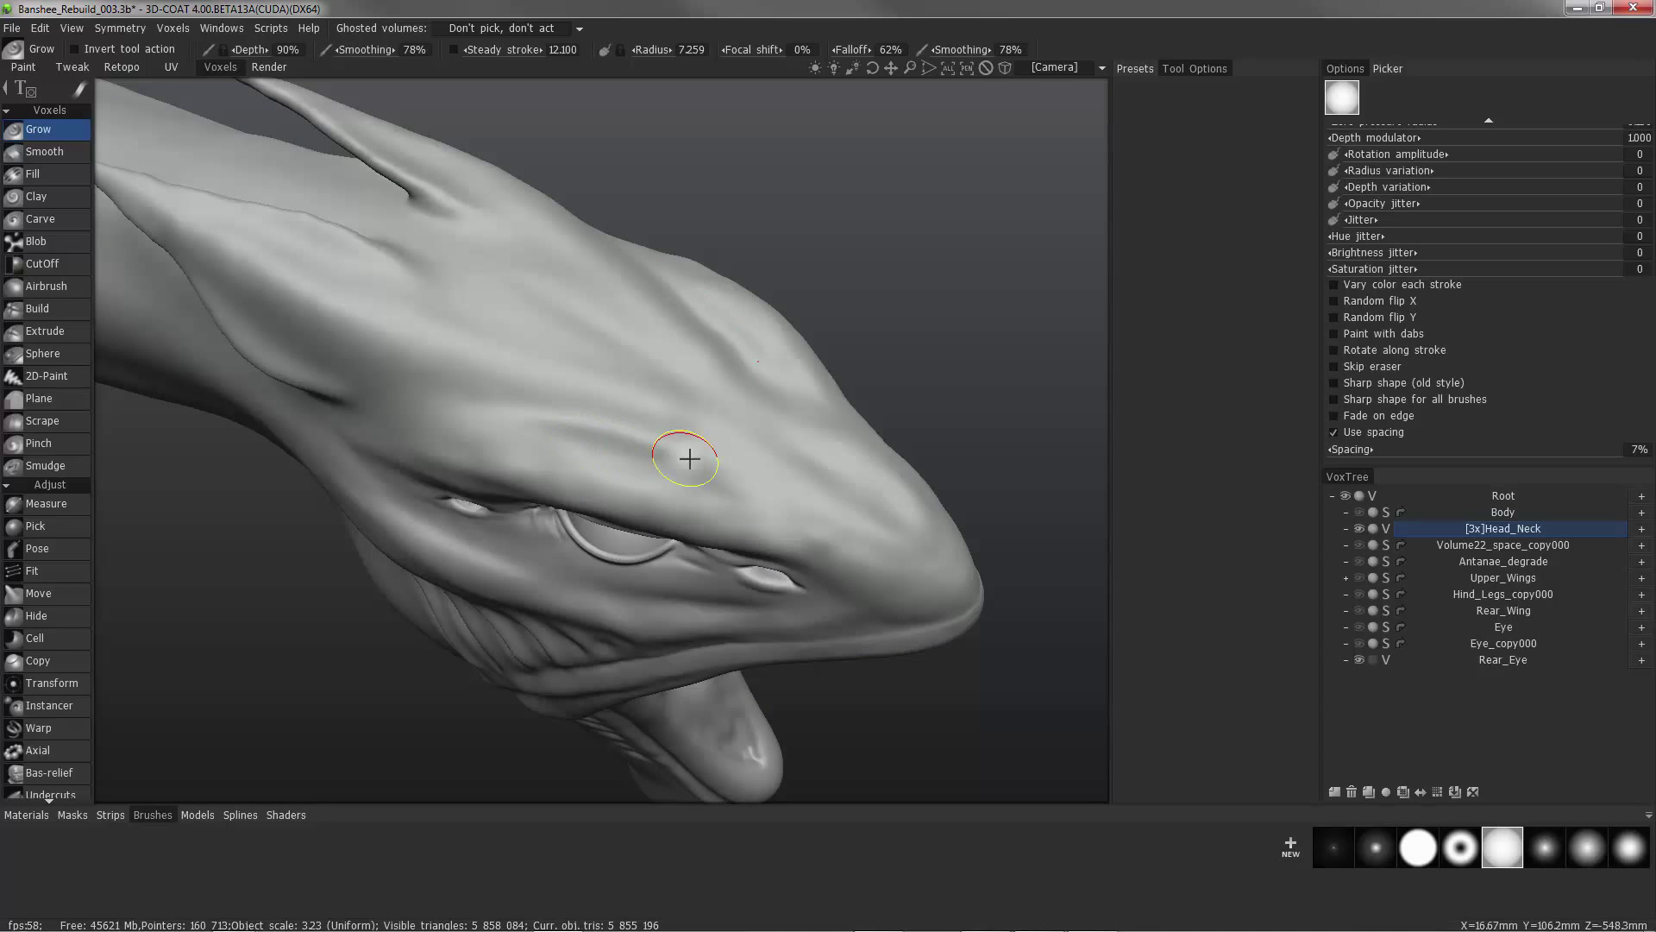
Refine the brow and snout with Grow, using a softer round alpha without spacing and a radius of 4.173.
{"action": "middle_click_drag", "start_coordinate": [414, 483], "coordinate": [388, 432]}
{"action": "right_click_drag", "start_coordinate": [388, 432], "coordinate": [359, 536]}
{"action": "mouse_move", "coordinate": [359, 536]}
{"action": "middle_mouse_down"}
{"action": "mouse_move", "coordinate": [639, 521]}
{"action": "mouse_move", "coordinate": [690, 539]}
{"action": "mouse_move", "coordinate": [562, 489]}
{"action": "mouse_move", "coordinate": [721, 507]}
{"action": "middle_mouse_up"}
{"action": "right_click_drag", "start_coordinate": [720, 507], "coordinate": [687, 503]}
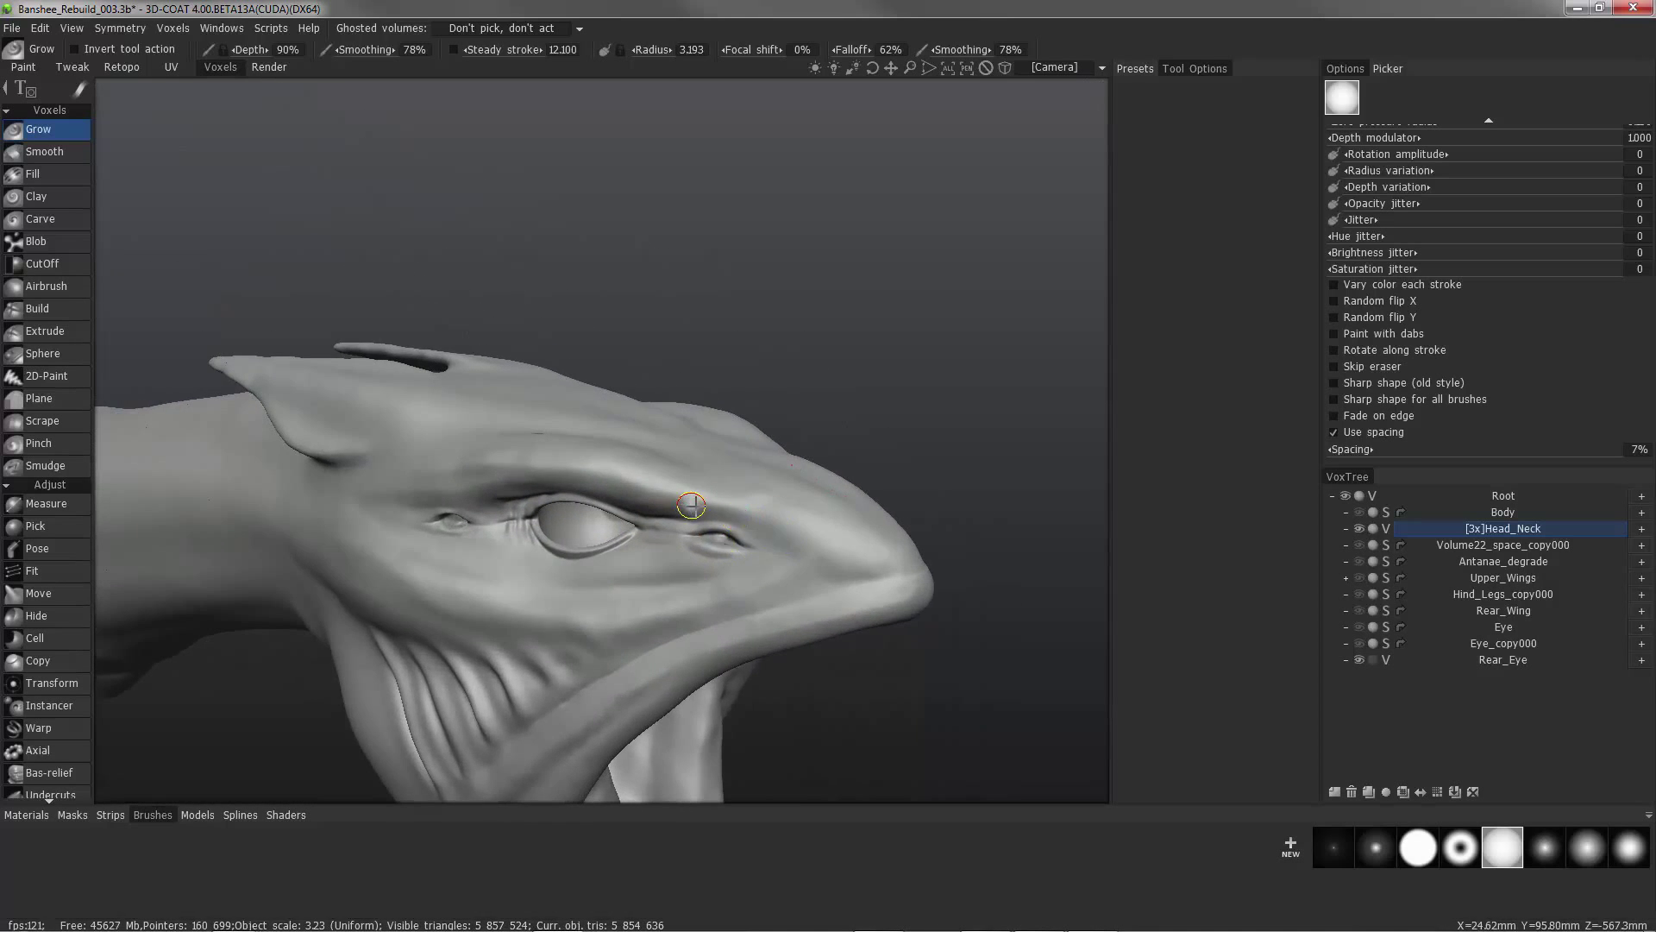
{"action": "middle_click_drag", "start_coordinate": [687, 503], "coordinate": [800, 510]}
{"action": "key", "text": "2"}
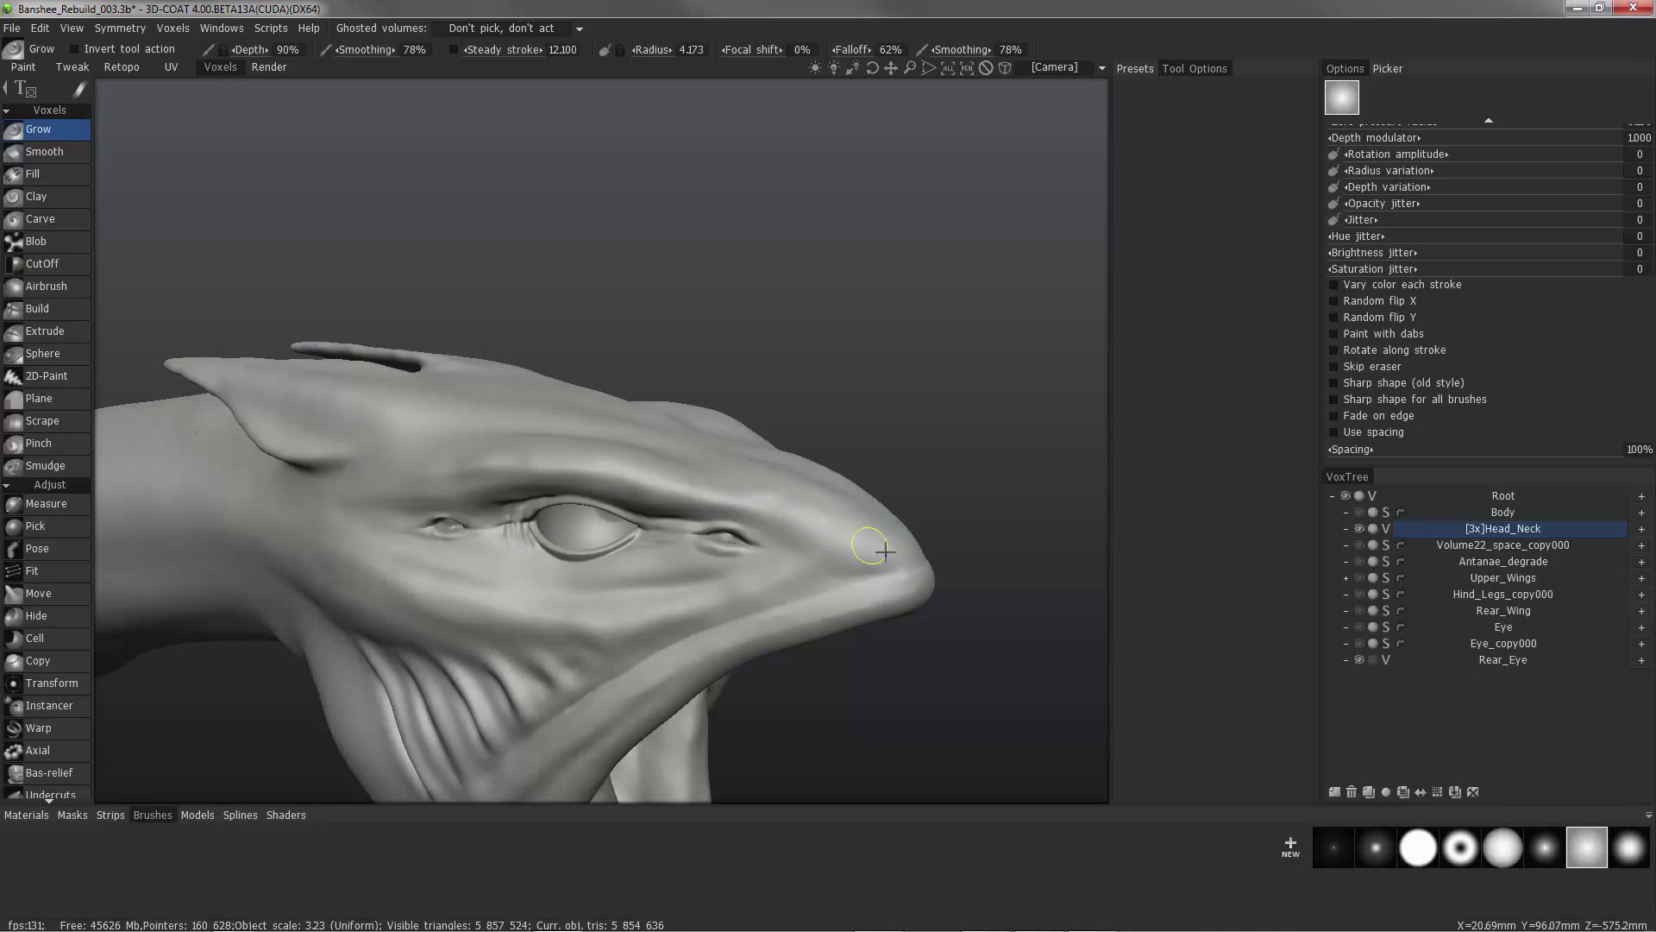
{"action": "middle_click_drag", "start_coordinate": [722, 497], "coordinate": [580, 582]}
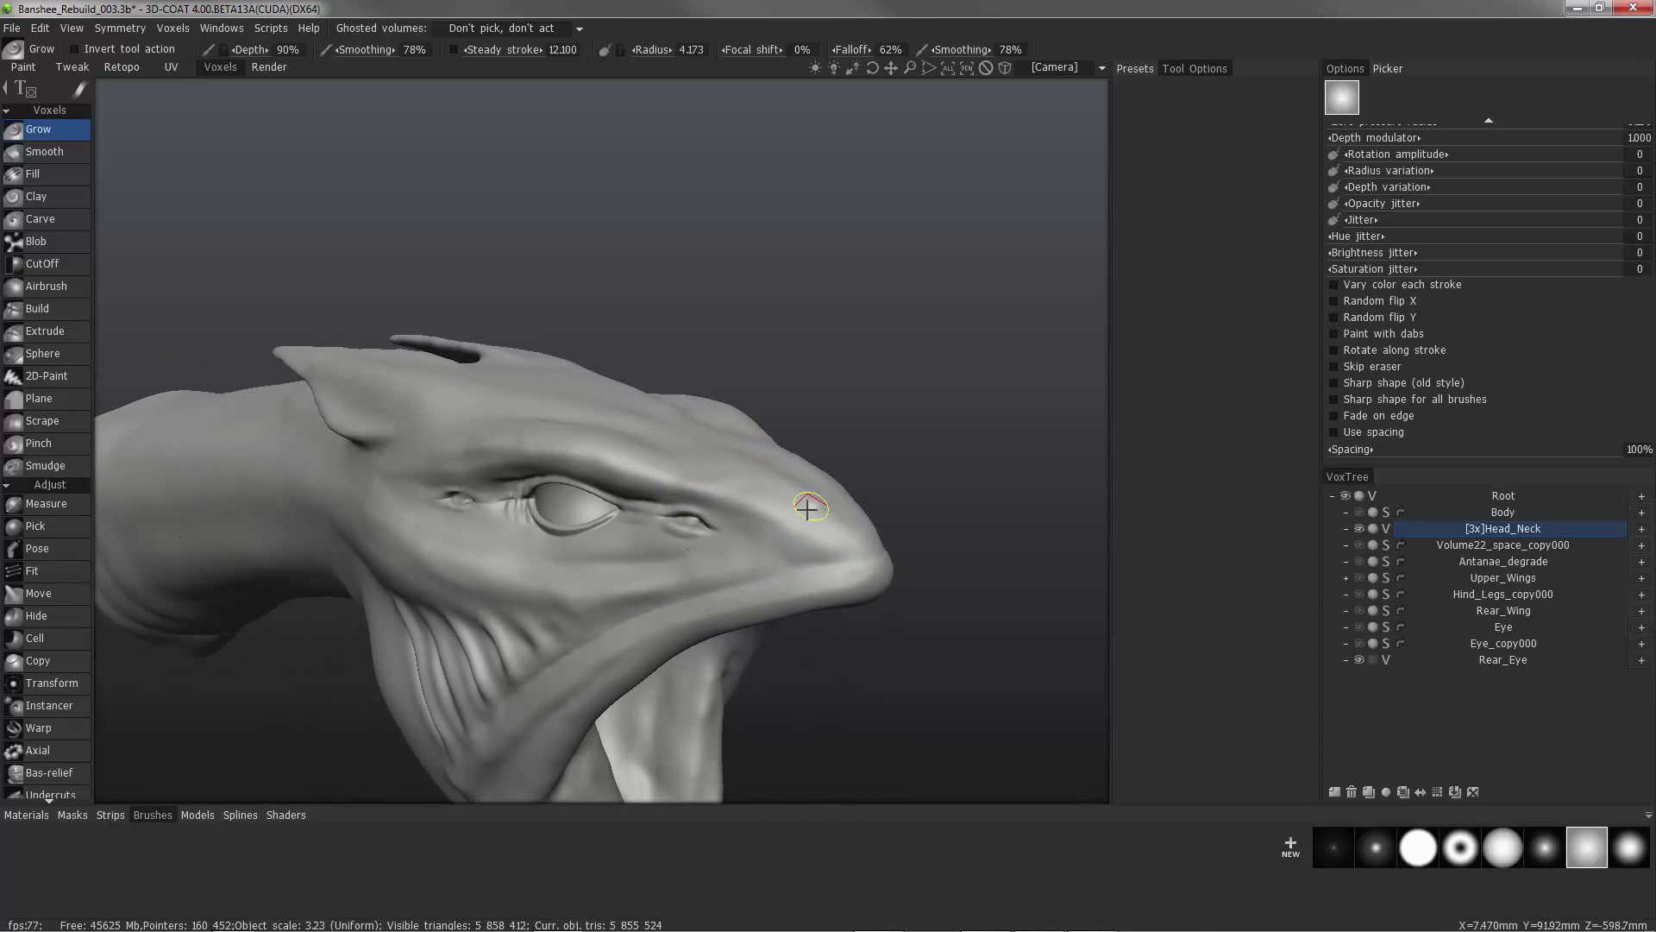
Grow soft folds across the cheek behind and below the eye at radius 5.514.
{"action": "middle_click_drag", "start_coordinate": [808, 509], "coordinate": [646, 433]}
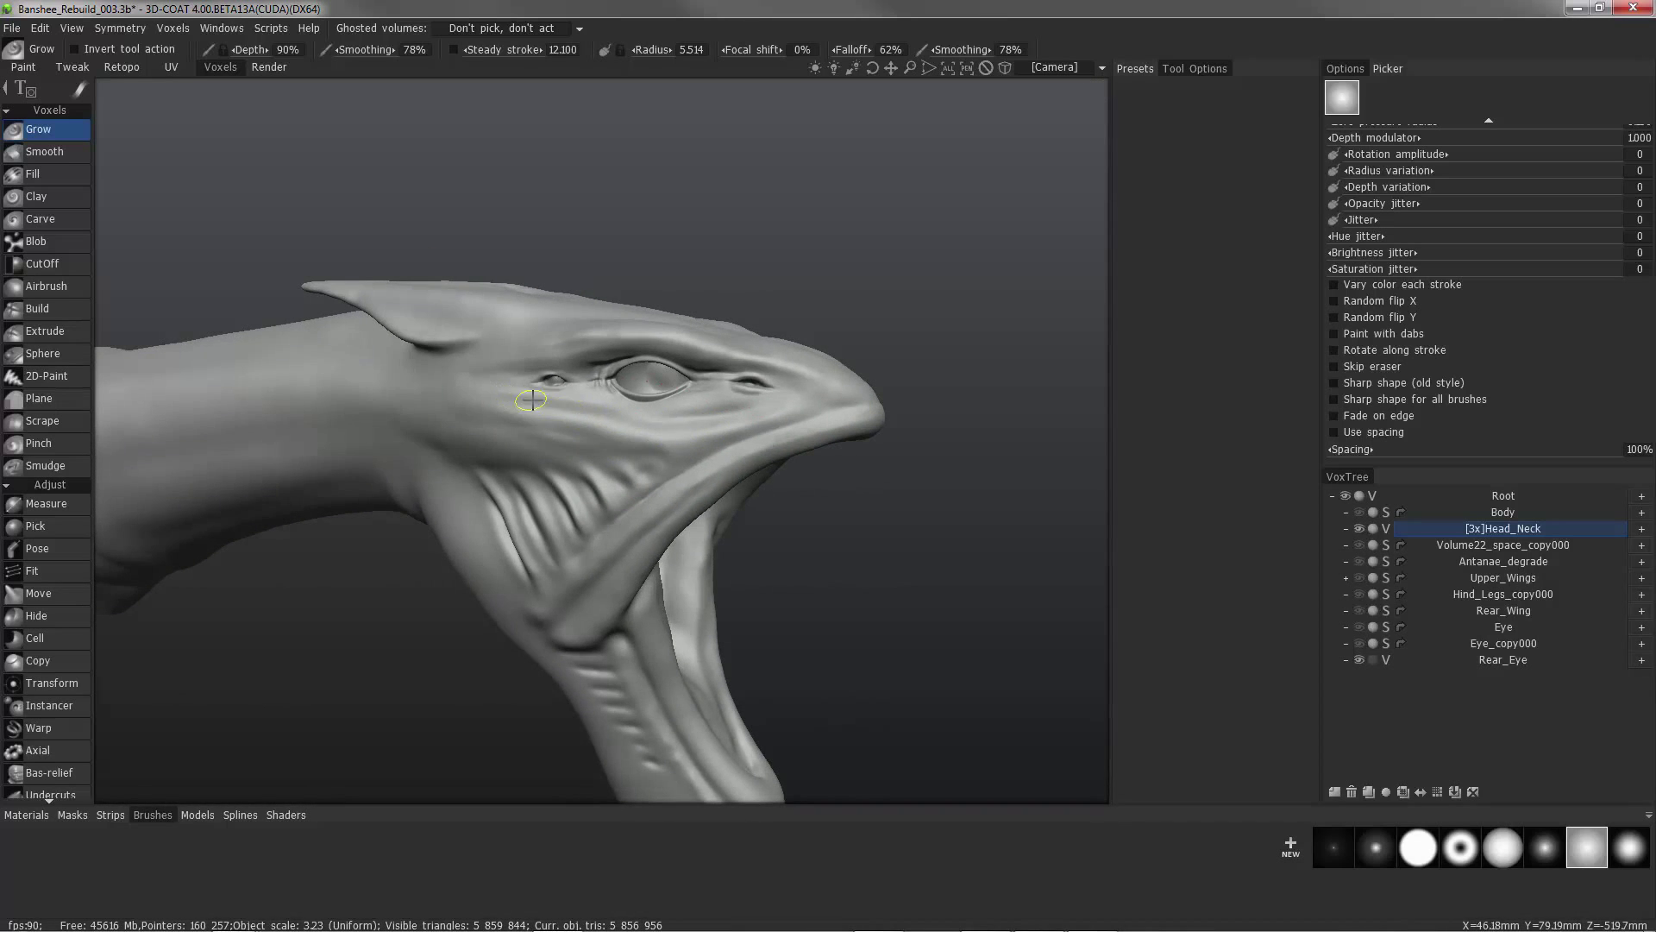
{"action": "middle_click_drag", "start_coordinate": [531, 400], "coordinate": [502, 445]}
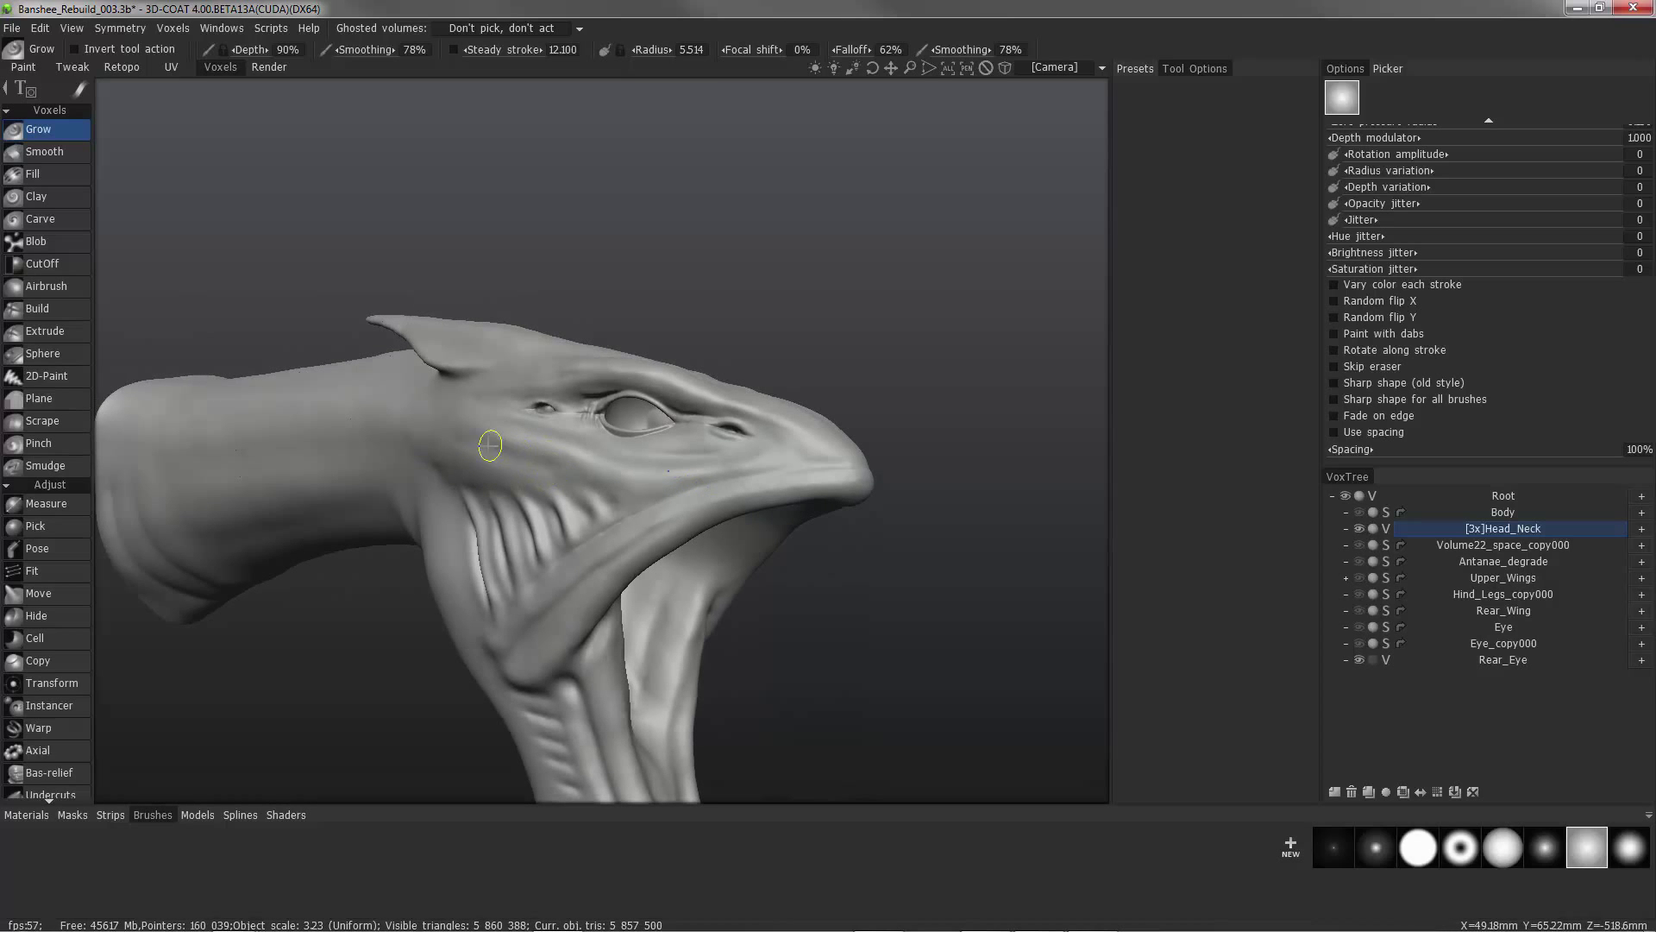
{"action": "mouse_move", "coordinate": [511, 444]}
{"action": "middle_mouse_down"}
{"action": "mouse_move", "coordinate": [485, 389]}
{"action": "mouse_move", "coordinate": [556, 388]}
{"action": "mouse_move", "coordinate": [625, 357]}
{"action": "mouse_move", "coordinate": [552, 388]}
{"action": "mouse_move", "coordinate": [592, 423]}
{"action": "mouse_move", "coordinate": [684, 451]}
{"action": "middle_mouse_up"}
{"action": "left_click_drag", "start_coordinate": [684, 452], "coordinate": [739, 432]}
{"action": "mouse_move", "coordinate": [739, 432]}
{"action": "middle_mouse_down"}
{"action": "mouse_move", "coordinate": [461, 389]}
{"action": "mouse_move", "coordinate": [403, 425]}
{"action": "mouse_move", "coordinate": [482, 422]}
{"action": "mouse_move", "coordinate": [435, 388]}
{"action": "mouse_move", "coordinate": [407, 306]}
{"action": "mouse_move", "coordinate": [577, 322]}
{"action": "mouse_move", "coordinate": [717, 395]}
{"action": "mouse_move", "coordinate": [382, 225]}
{"action": "mouse_move", "coordinate": [597, 296]}
{"action": "mouse_move", "coordinate": [470, 228]}
{"action": "mouse_move", "coordinate": [166, 194]}
{"action": "mouse_move", "coordinate": [224, 385]}
{"action": "mouse_move", "coordinate": [192, 406]}
{"action": "mouse_move", "coordinate": [635, 462]}
{"action": "mouse_move", "coordinate": [554, 562]}
{"action": "mouse_move", "coordinate": [562, 474]}
{"action": "mouse_move", "coordinate": [483, 414]}
{"action": "mouse_move", "coordinate": [357, 366]}
{"action": "mouse_move", "coordinate": [636, 540]}
{"action": "mouse_move", "coordinate": [385, 358]}
{"action": "mouse_move", "coordinate": [244, 325]}
{"action": "mouse_move", "coordinate": [374, 545]}
{"action": "mouse_move", "coordinate": [446, 551]}
{"action": "mouse_move", "coordinate": [411, 429]}
{"action": "mouse_move", "coordinate": [543, 403]}
{"action": "mouse_move", "coordinate": [579, 443]}
{"action": "middle_mouse_up"}
{"action": "left_click_drag", "start_coordinate": [579, 443], "coordinate": [634, 493]}
Build up muscle mass where the jaw meets the neck, using the Build brush at radius 14.390.
{"action": "left_click", "coordinate": [38, 309]}
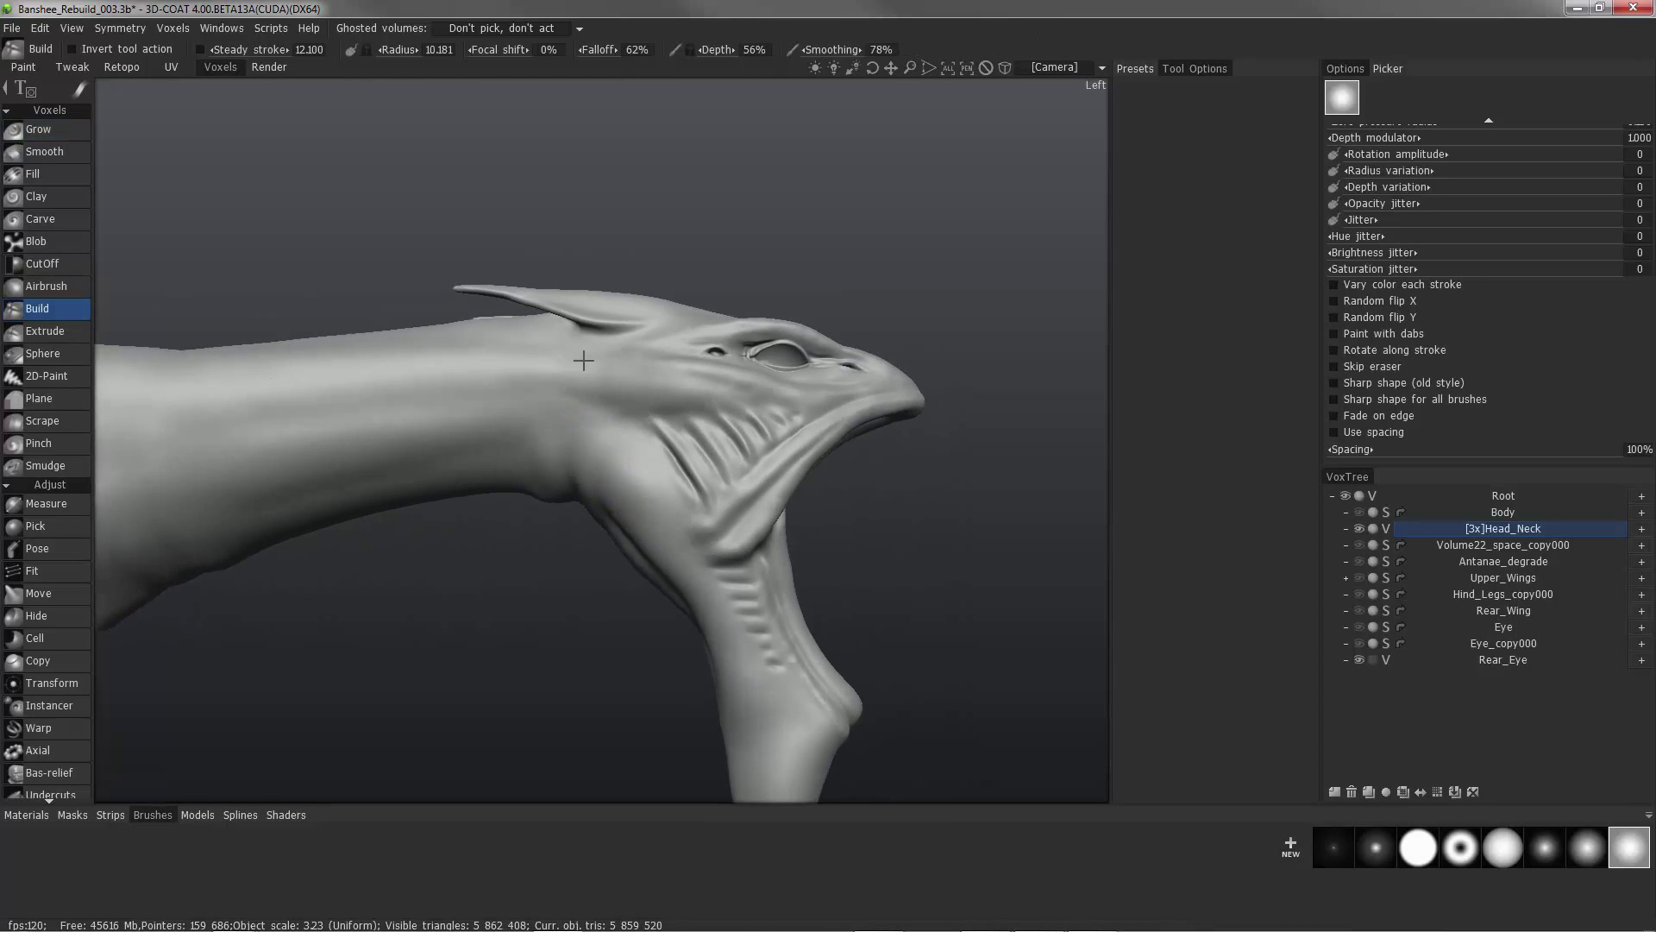
{"action": "mouse_move", "coordinate": [508, 409]}
{"action": "middle_mouse_down"}
{"action": "mouse_move", "coordinate": [499, 342]}
{"action": "mouse_move", "coordinate": [581, 478]}
{"action": "middle_mouse_up"}
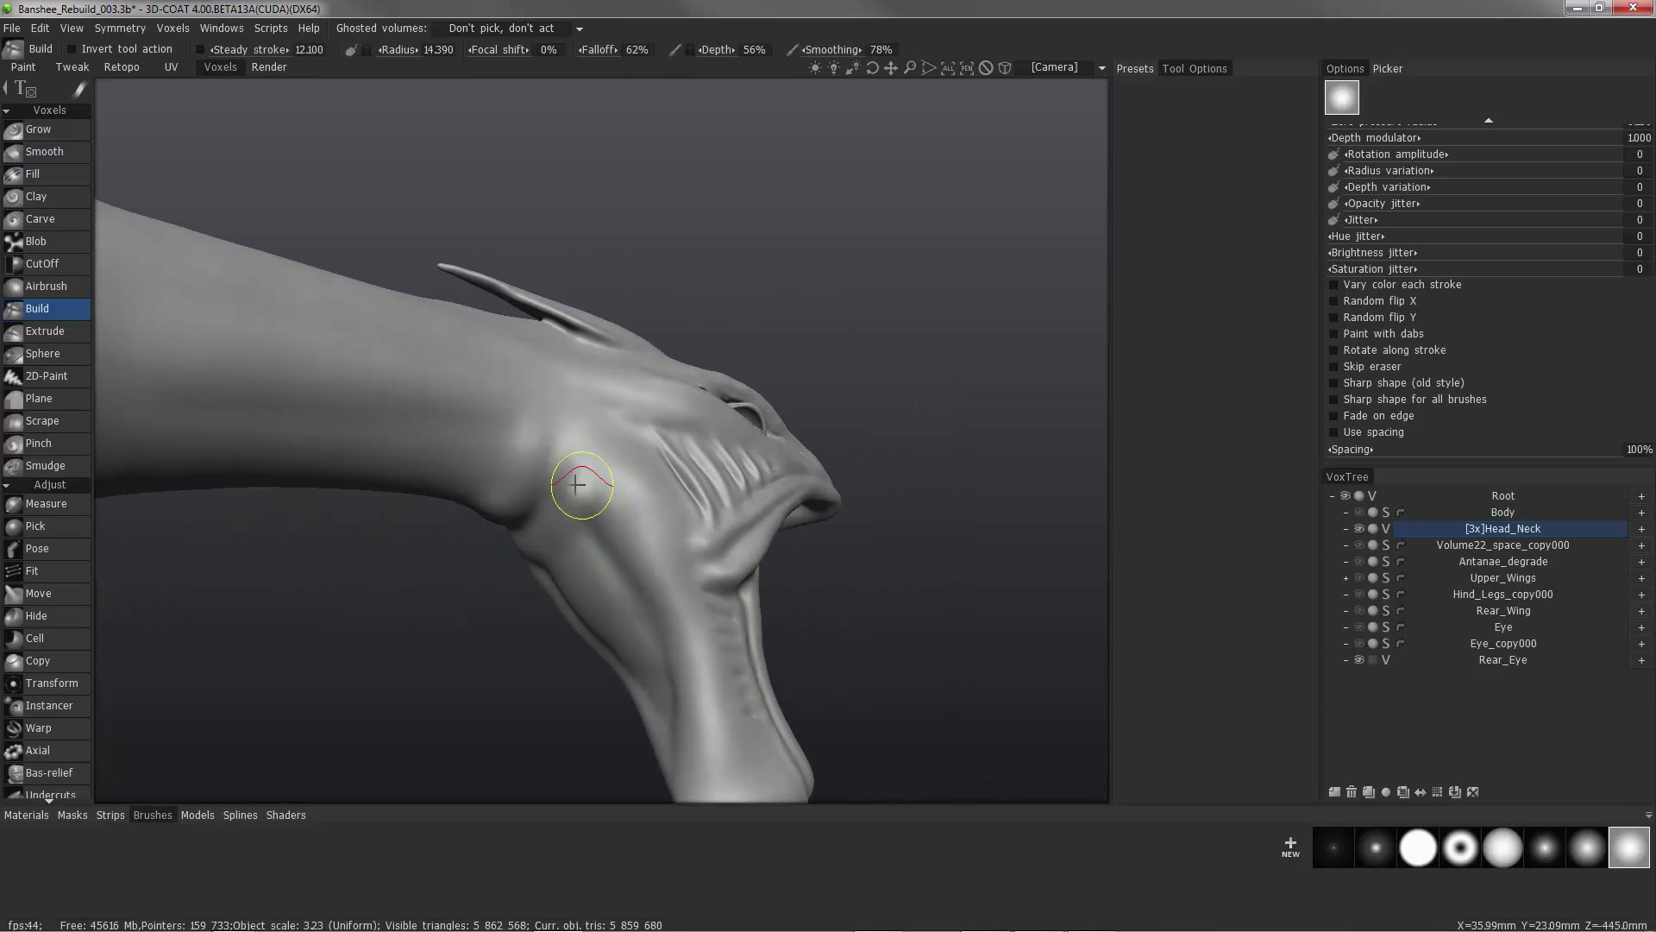
{"action": "mouse_move", "coordinate": [680, 679]}
{"action": "middle_mouse_down"}
{"action": "mouse_move", "coordinate": [582, 534]}
{"action": "mouse_move", "coordinate": [624, 538]}
{"action": "mouse_move", "coordinate": [560, 475]}
{"action": "middle_mouse_up"}
{"action": "mouse_move", "coordinate": [629, 594]}
{"action": "middle_mouse_down"}
{"action": "mouse_move", "coordinate": [536, 547]}
{"action": "mouse_move", "coordinate": [396, 599]}
{"action": "mouse_move", "coordinate": [517, 547]}
{"action": "mouse_move", "coordinate": [580, 546]}
{"action": "middle_mouse_up"}
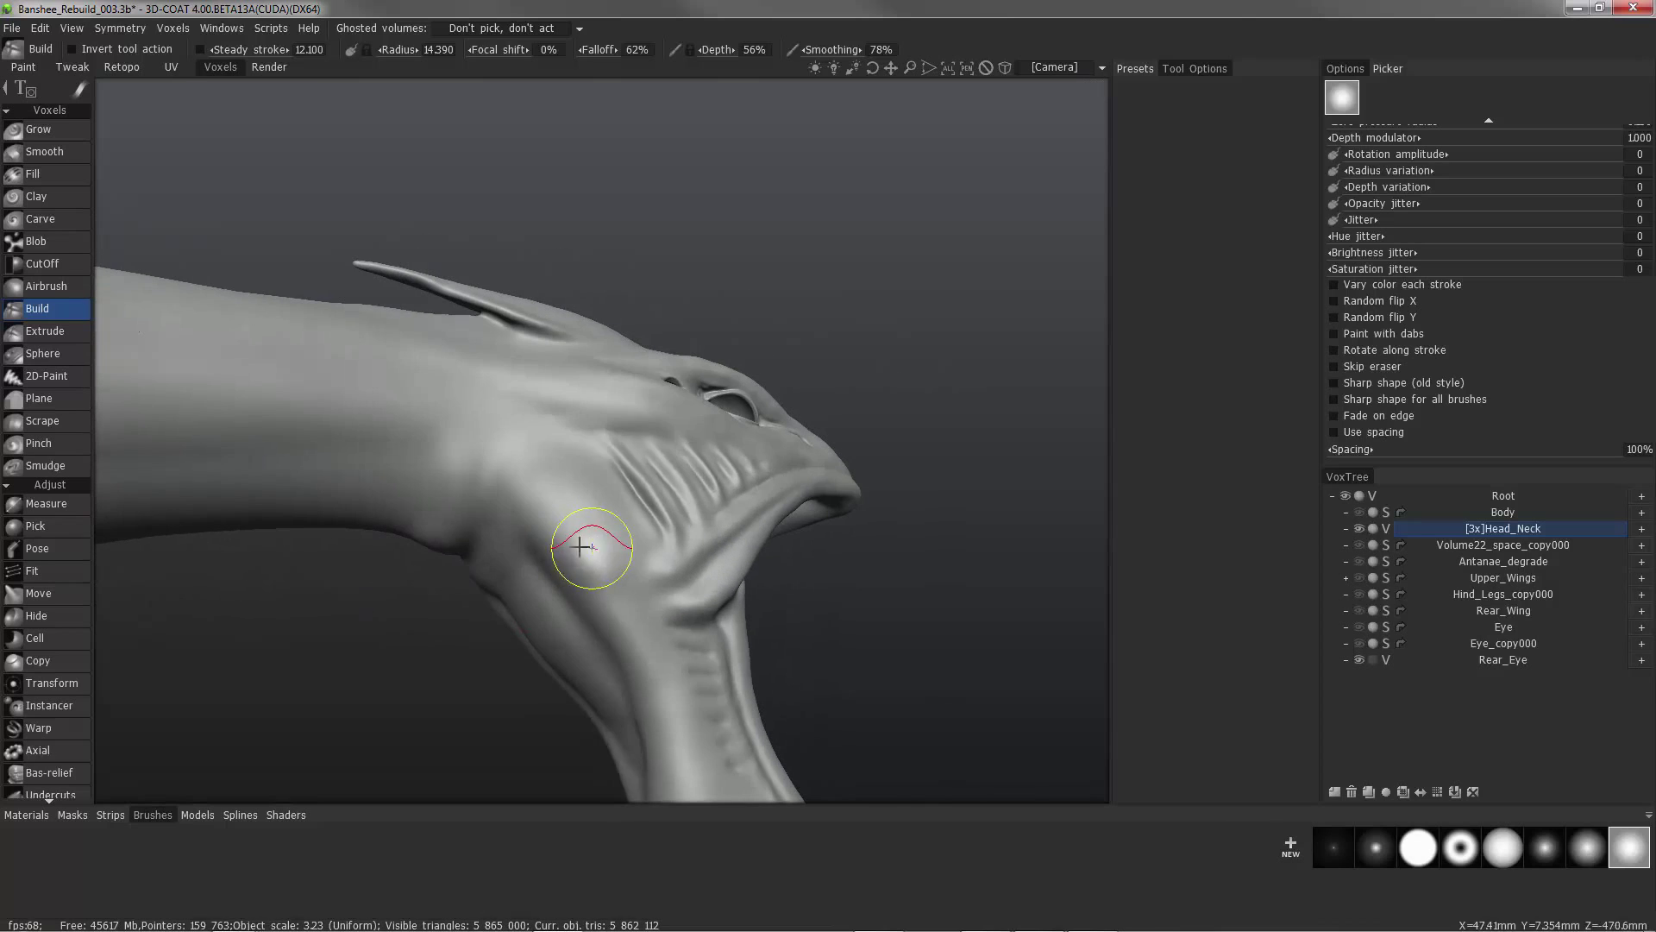
Enable brush spacing at 5% and reduce the Build radius to 10.406 for the jaw muscle.
{"action": "left_click", "coordinate": [1333, 431]}
{"action": "middle_click_drag", "start_coordinate": [481, 510], "coordinate": [547, 521]}
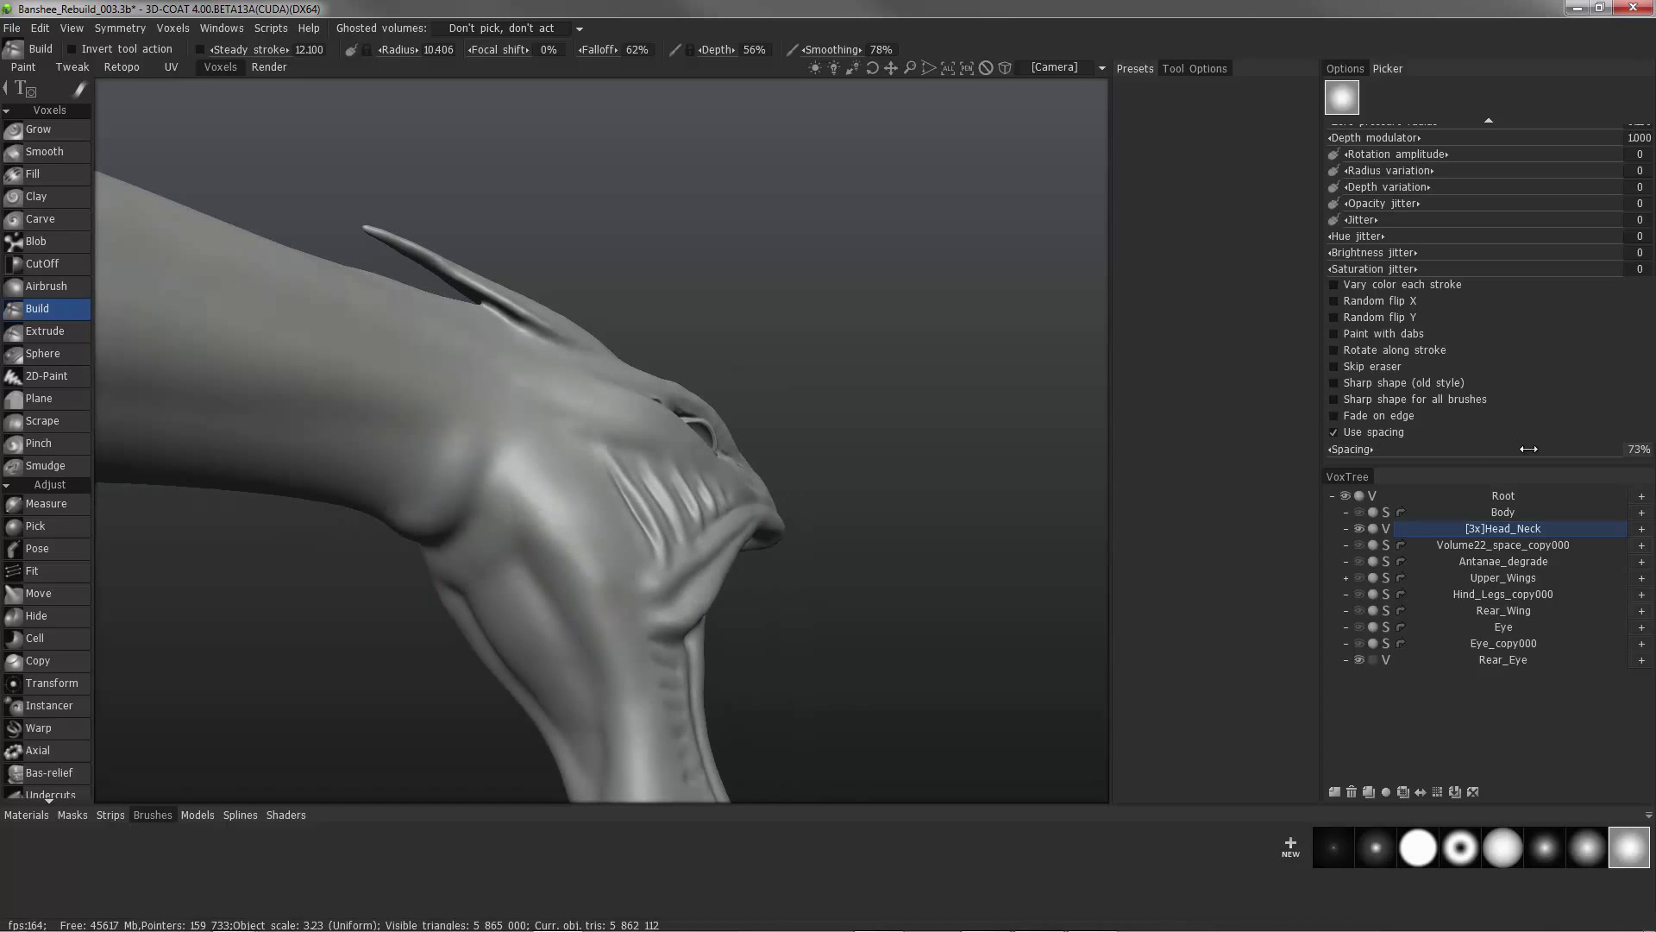
{"action": "left_click_drag", "start_coordinate": [1527, 449], "coordinate": [1347, 459]}
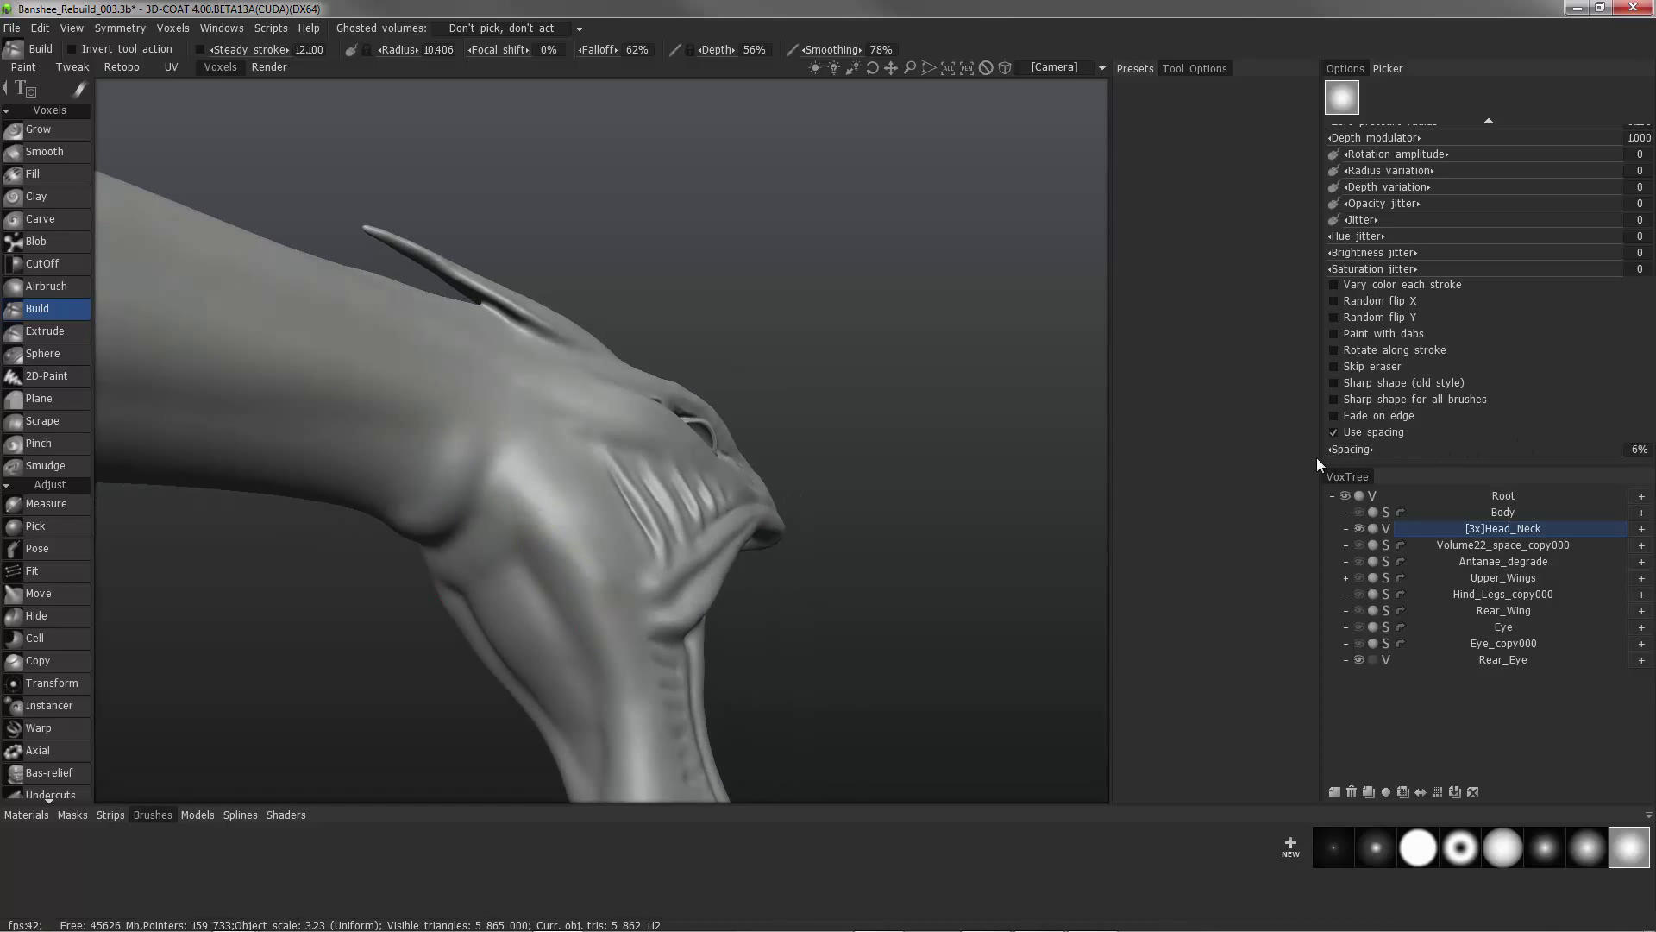
{"action": "mouse_move", "coordinate": [584, 555]}
{"action": "middle_mouse_down"}
{"action": "mouse_move", "coordinate": [466, 406]}
{"action": "mouse_move", "coordinate": [607, 576]}
{"action": "middle_mouse_up"}
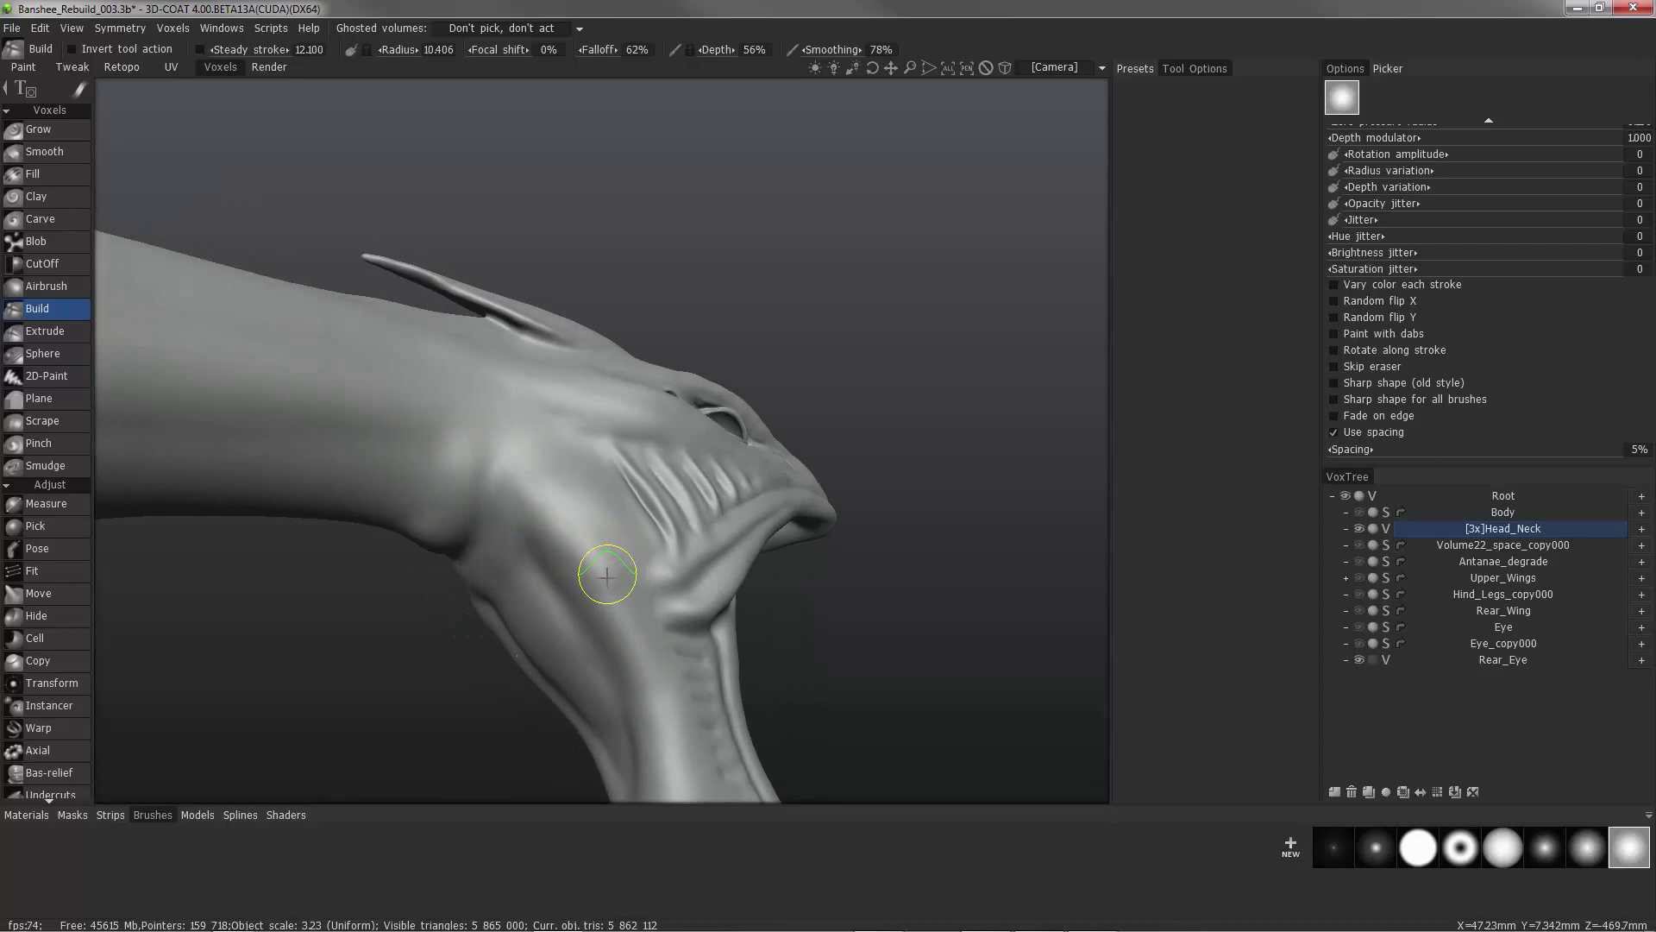
Shape the inside of the open mouth and its palate with the Build brush, varying the radius between 5.950 and 13.305.
{"action": "middle_click_drag", "start_coordinate": [555, 513], "coordinate": [581, 158]}
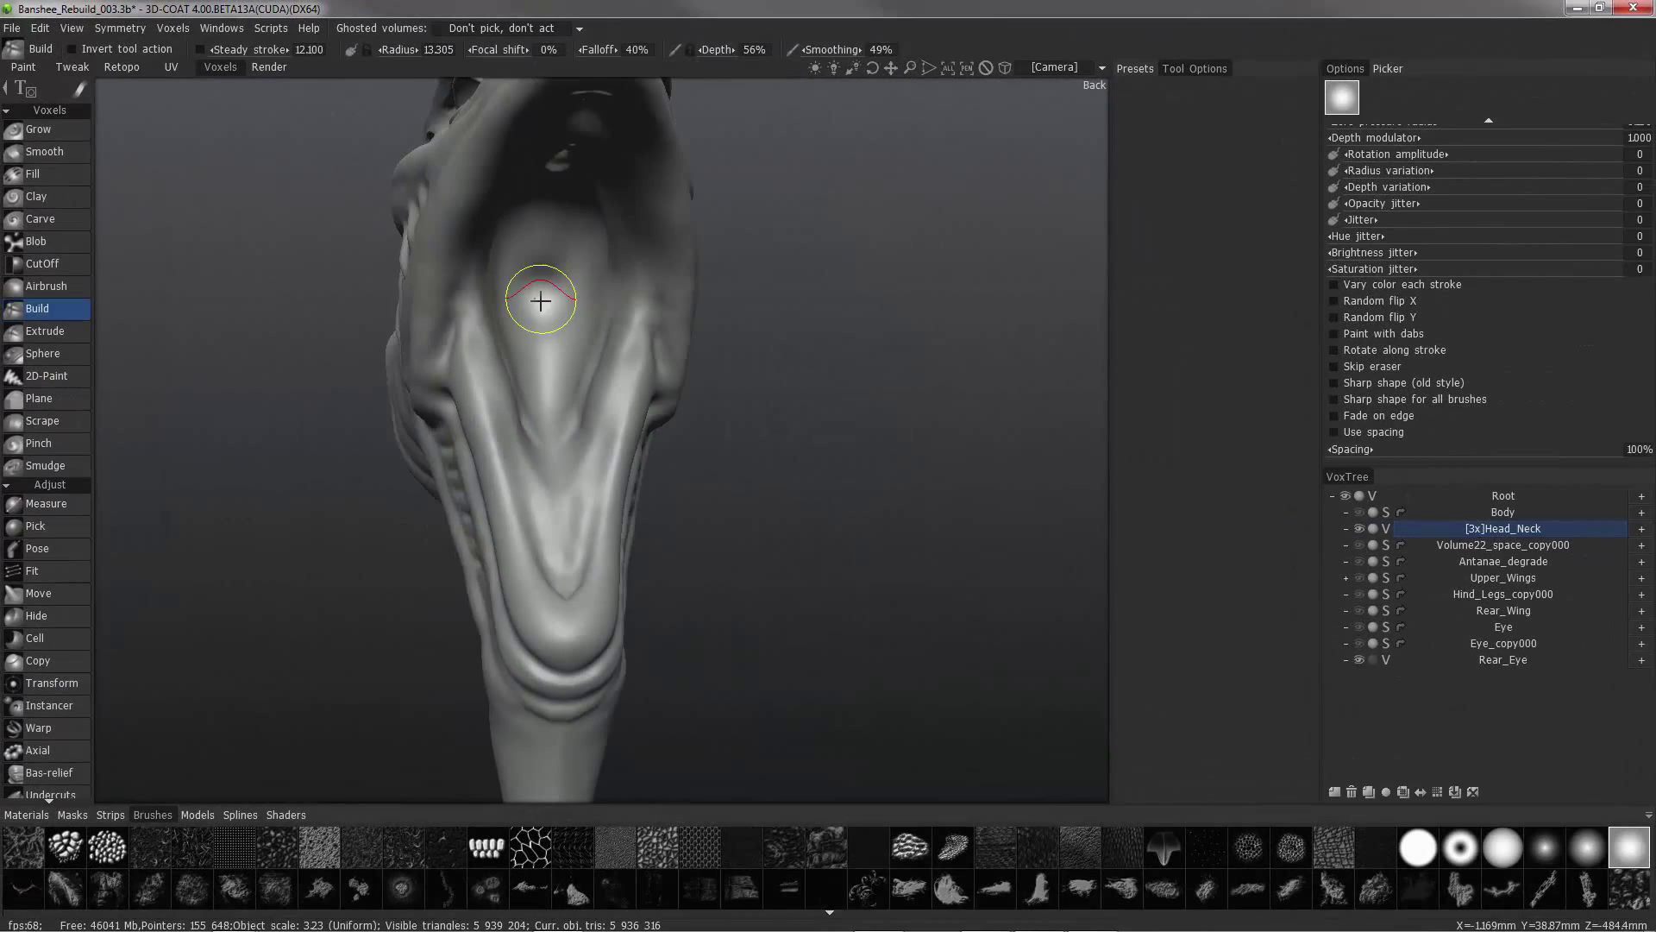
{"action": "middle_click_drag", "start_coordinate": [535, 296], "coordinate": [603, 316]}
{"action": "key", "text": "["}
{"action": "mouse_move", "coordinate": [603, 316]}
{"action": "left_mouse_down"}
{"action": "mouse_move", "coordinate": [610, 274]}
{"action": "mouse_move", "coordinate": [621, 373]}
{"action": "mouse_move", "coordinate": [611, 260]}
{"action": "mouse_move", "coordinate": [647, 380]}
{"action": "mouse_move", "coordinate": [629, 418]}
{"action": "mouse_move", "coordinate": [621, 324]}
{"action": "mouse_move", "coordinate": [647, 425]}
{"action": "mouse_move", "coordinate": [566, 359]}
{"action": "mouse_move", "coordinate": [606, 329]}
{"action": "mouse_move", "coordinate": [621, 359]}
{"action": "mouse_move", "coordinate": [599, 331]}
{"action": "left_mouse_up"}
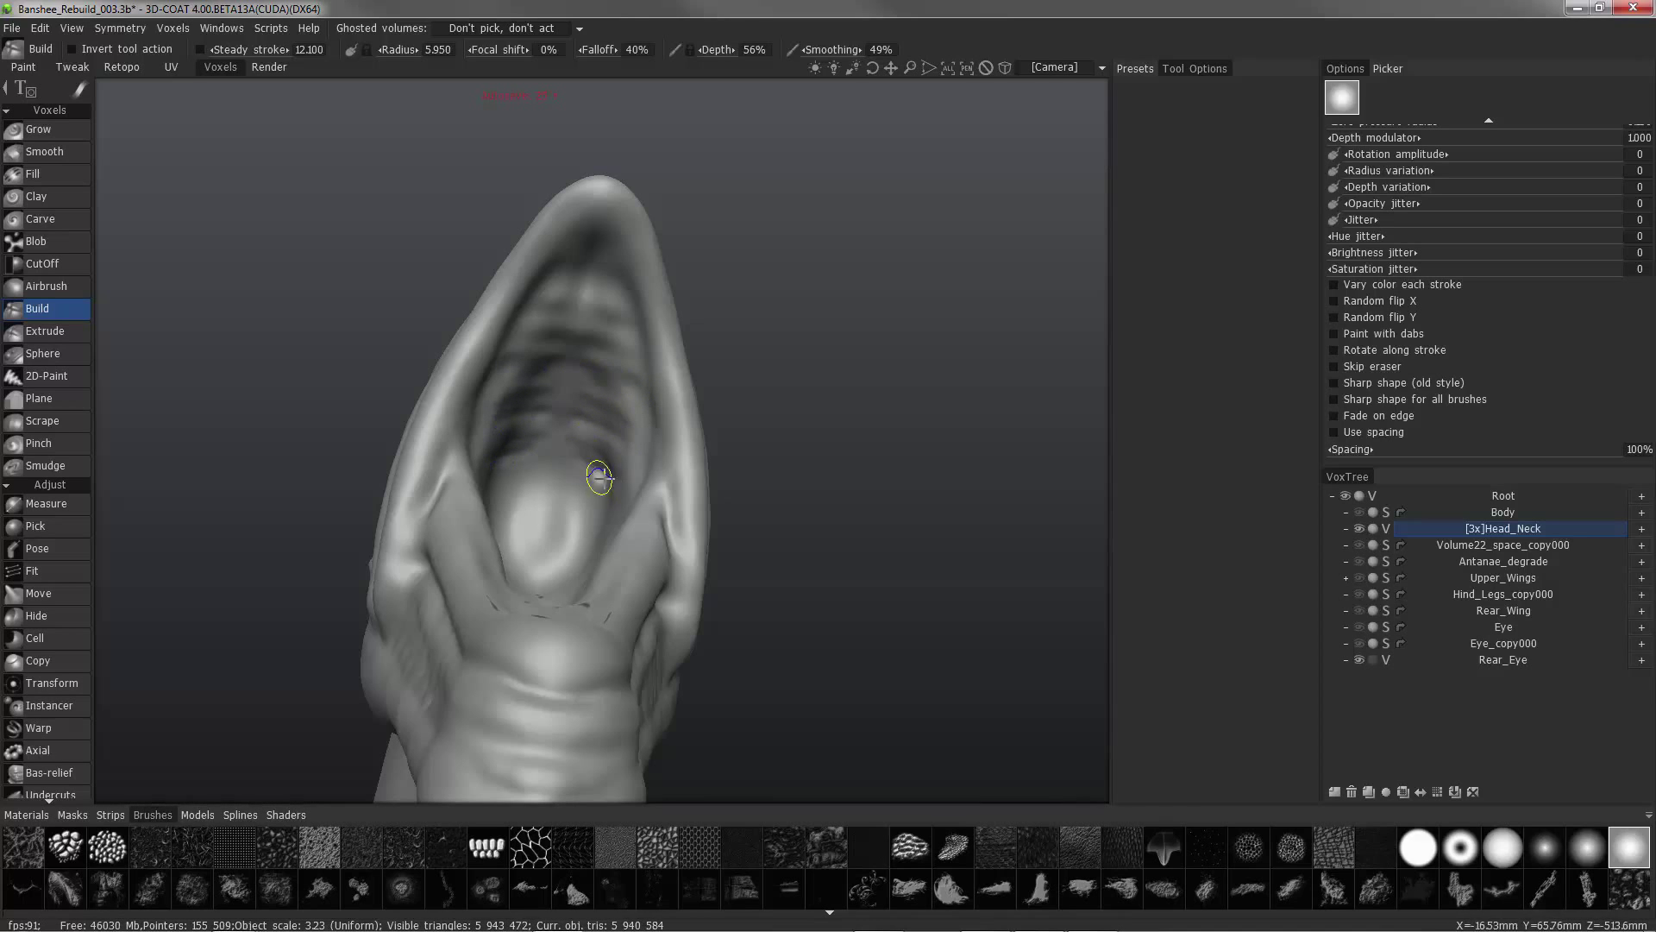
{"action": "mouse_move", "coordinate": [599, 477]}
{"action": "left_mouse_down"}
{"action": "mouse_move", "coordinate": [566, 469]}
{"action": "mouse_move", "coordinate": [577, 428]}
{"action": "mouse_move", "coordinate": [491, 354]}
{"action": "mouse_move", "coordinate": [572, 388]}
{"action": "mouse_move", "coordinate": [480, 359]}
{"action": "mouse_move", "coordinate": [556, 420]}
{"action": "left_mouse_up"}
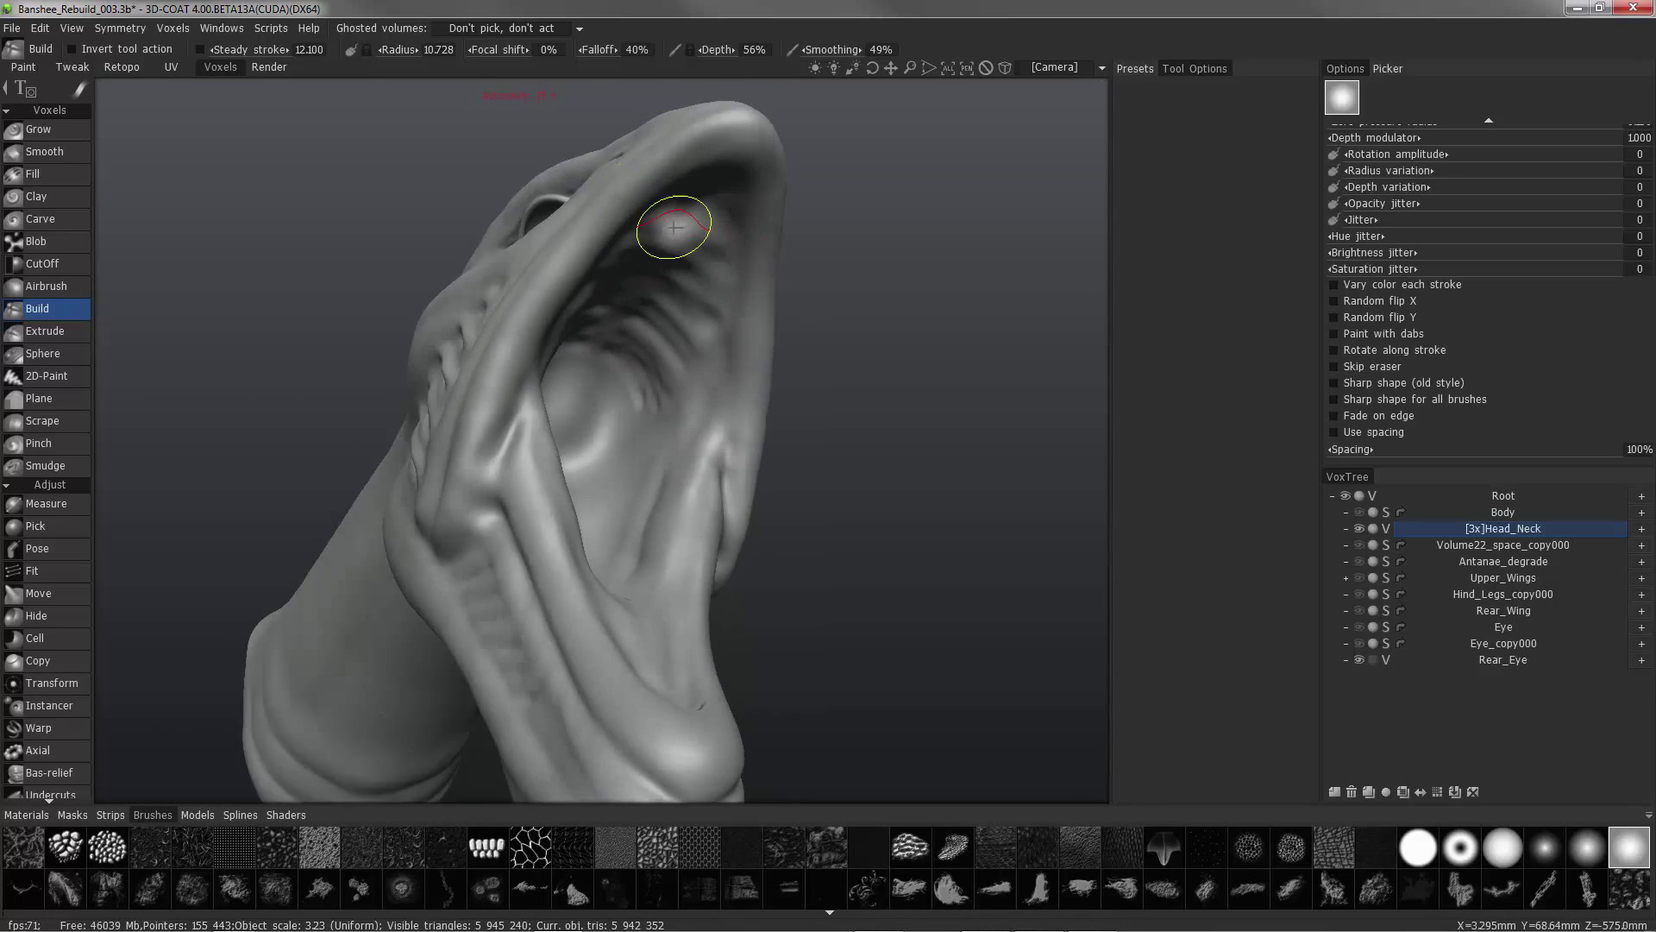
Grow ridges across the roof of the mouth with the Grow brush at 90% depth and radius 5.516.
{"action": "left_click", "coordinate": [39, 129]}
{"action": "left_click", "coordinate": [112, 93]}
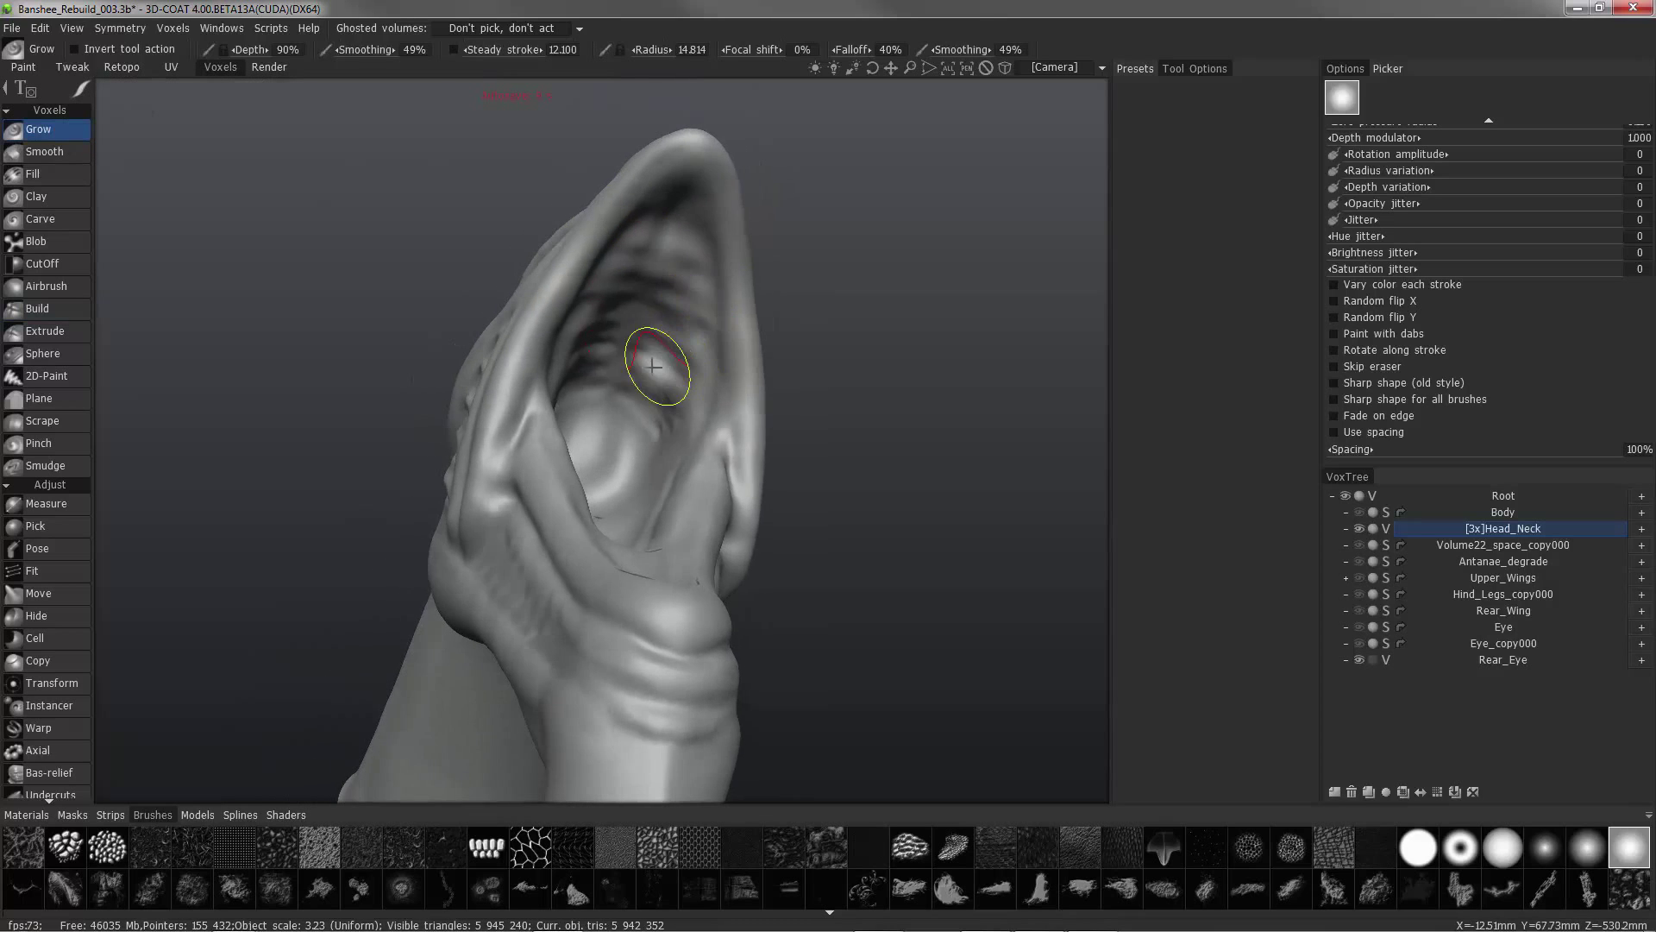
{"action": "right_click_drag", "start_coordinate": [658, 362], "coordinate": [628, 396]}
{"action": "mouse_move", "coordinate": [629, 396]}
{"action": "left_mouse_down"}
{"action": "mouse_move", "coordinate": [662, 407]}
{"action": "mouse_move", "coordinate": [622, 347]}
{"action": "left_mouse_up"}
{"action": "mouse_move", "coordinate": [653, 246]}
{"action": "left_mouse_down"}
{"action": "mouse_move", "coordinate": [628, 366]}
{"action": "mouse_move", "coordinate": [638, 345]}
{"action": "mouse_move", "coordinate": [690, 350]}
{"action": "mouse_move", "coordinate": [658, 270]}
{"action": "mouse_move", "coordinate": [697, 272]}
{"action": "mouse_move", "coordinate": [685, 348]}
{"action": "mouse_move", "coordinate": [688, 284]}
{"action": "left_mouse_up"}
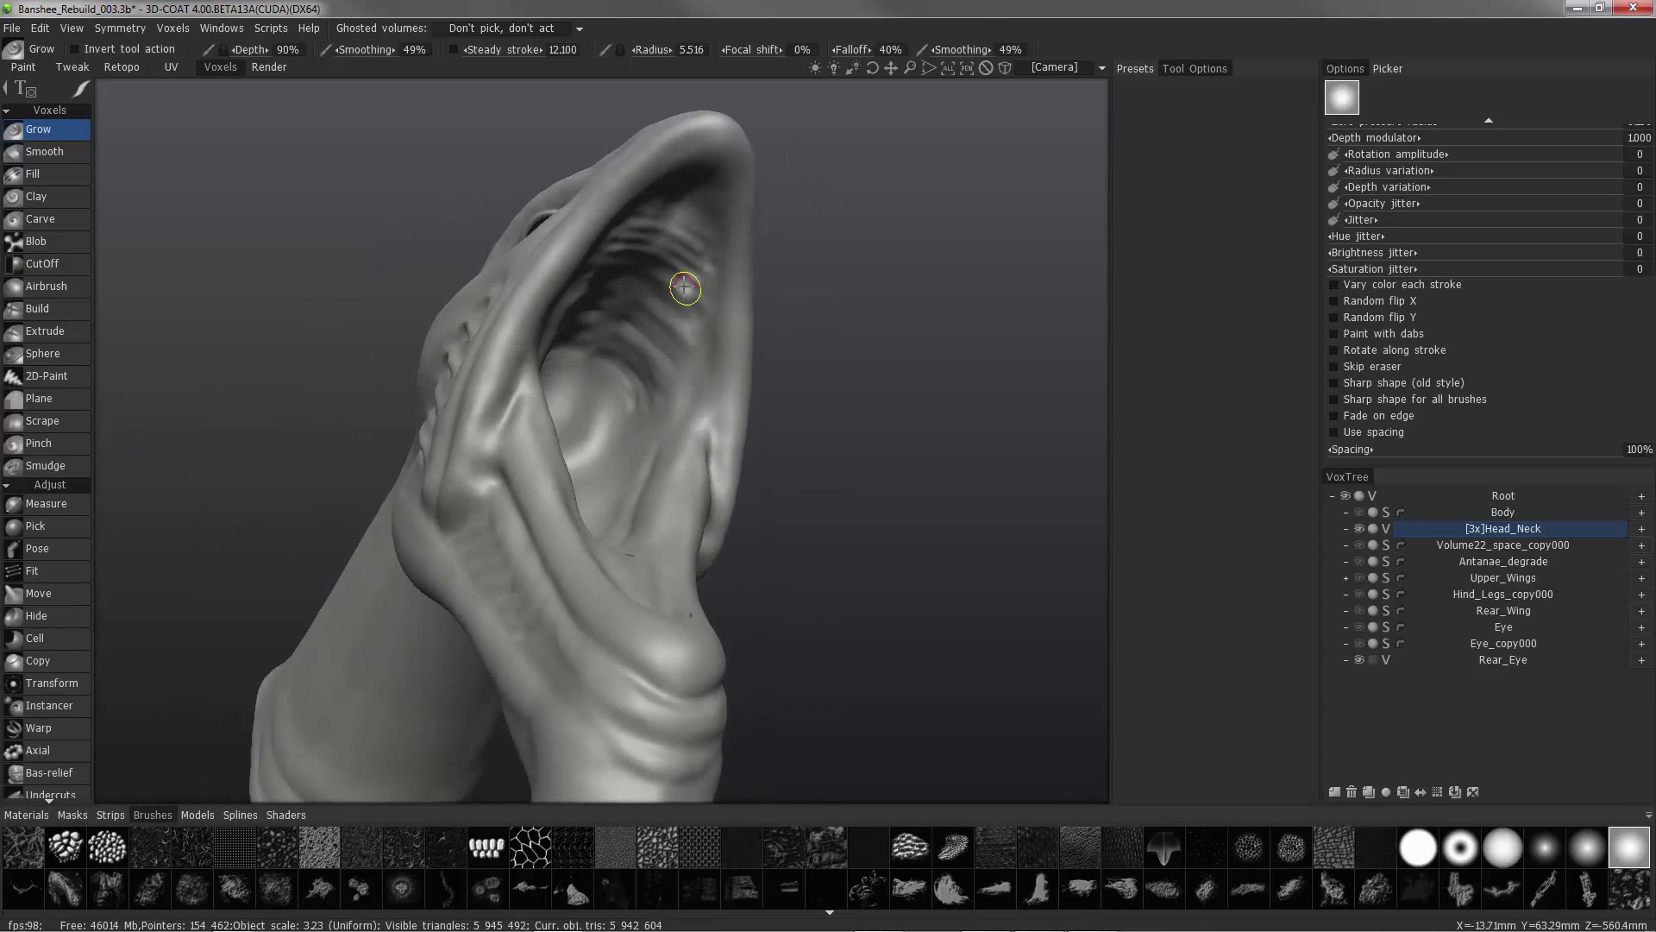
Increase the Grow depth to 105% and radius to 6.244, and extend the palate ridges toward the beak tip.
{"action": "right_click_drag", "start_coordinate": [687, 284], "coordinate": [700, 278]}
{"action": "mouse_move", "coordinate": [701, 278]}
{"action": "left_mouse_down", "text": "alt"}
{"action": "mouse_move", "coordinate": [655, 252]}
{"action": "mouse_move", "coordinate": [703, 215]}
{"action": "mouse_move", "coordinate": [687, 222]}
{"action": "mouse_move", "coordinate": [695, 276]}
{"action": "mouse_move", "coordinate": [647, 287]}
{"action": "mouse_move", "coordinate": [673, 333]}
{"action": "mouse_move", "coordinate": [581, 341]}
{"action": "mouse_move", "coordinate": [606, 362]}
{"action": "left_mouse_up", "text": "alt"}
{"action": "mouse_move", "coordinate": [632, 347]}
{"action": "left_mouse_down", "text": "alt"}
{"action": "mouse_move", "coordinate": [441, 162]}
{"action": "mouse_move", "coordinate": [510, 288]}
{"action": "mouse_move", "coordinate": [644, 318]}
{"action": "mouse_move", "coordinate": [637, 271]}
{"action": "left_mouse_up", "text": "alt"}
{"action": "right_click_drag", "start_coordinate": [637, 272], "coordinate": [626, 269]}
{"action": "left_click_drag", "start_coordinate": [656, 228], "coordinate": [678, 197], "text": "alt"}
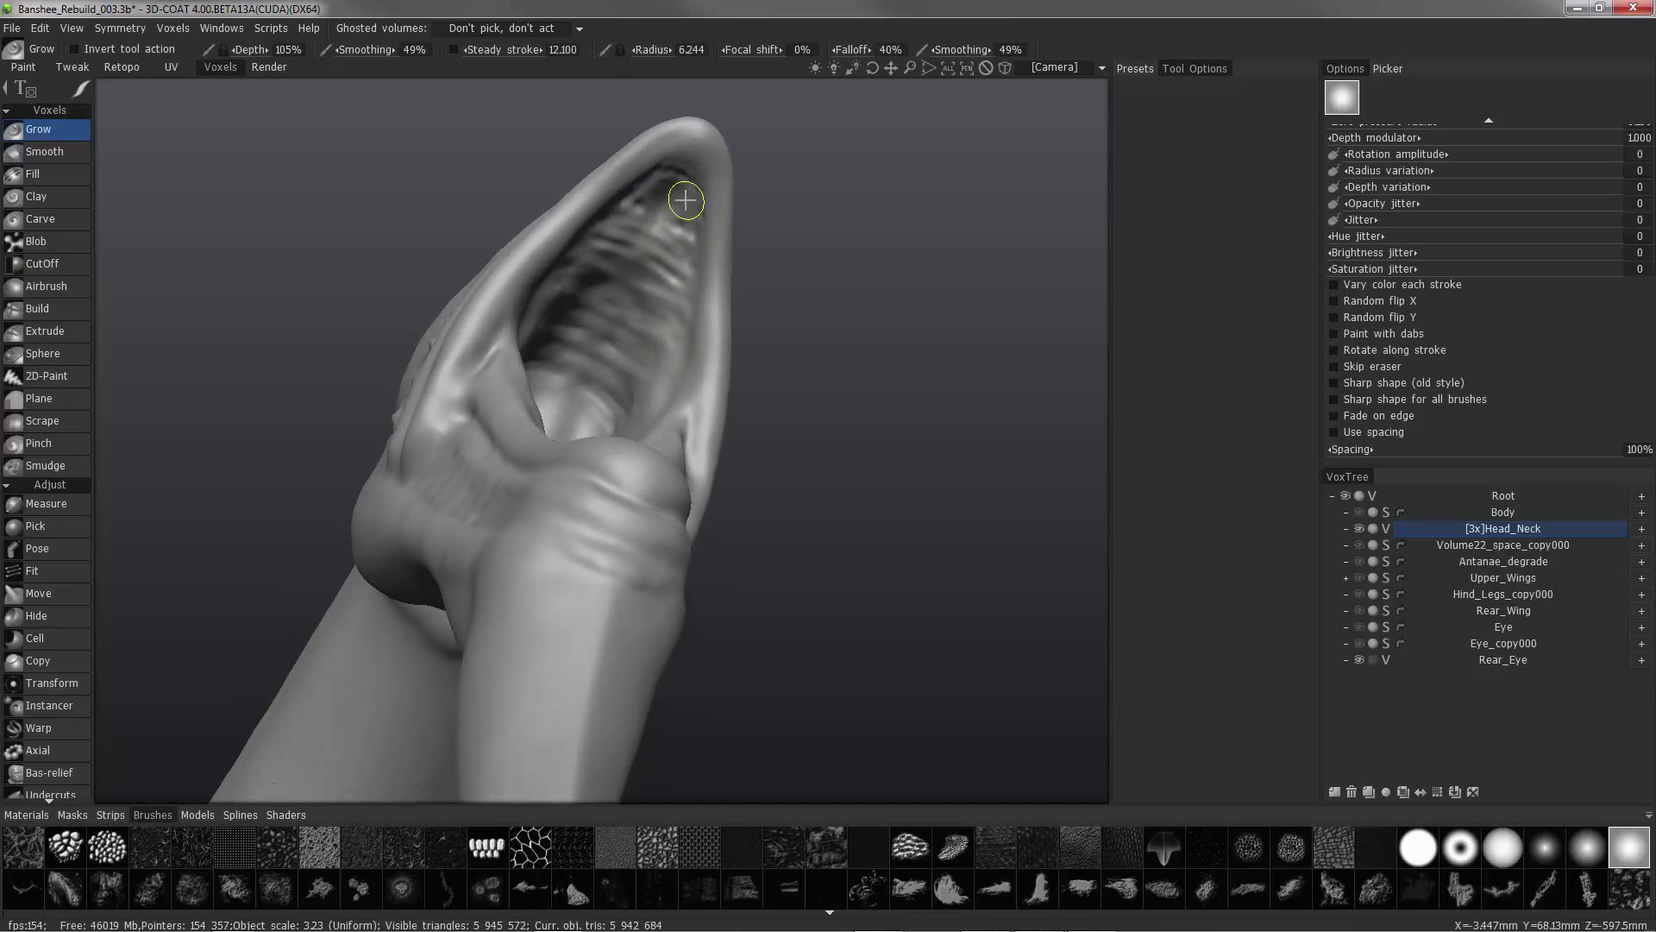
{"action": "left_click_drag", "start_coordinate": [688, 211], "coordinate": [679, 190]}
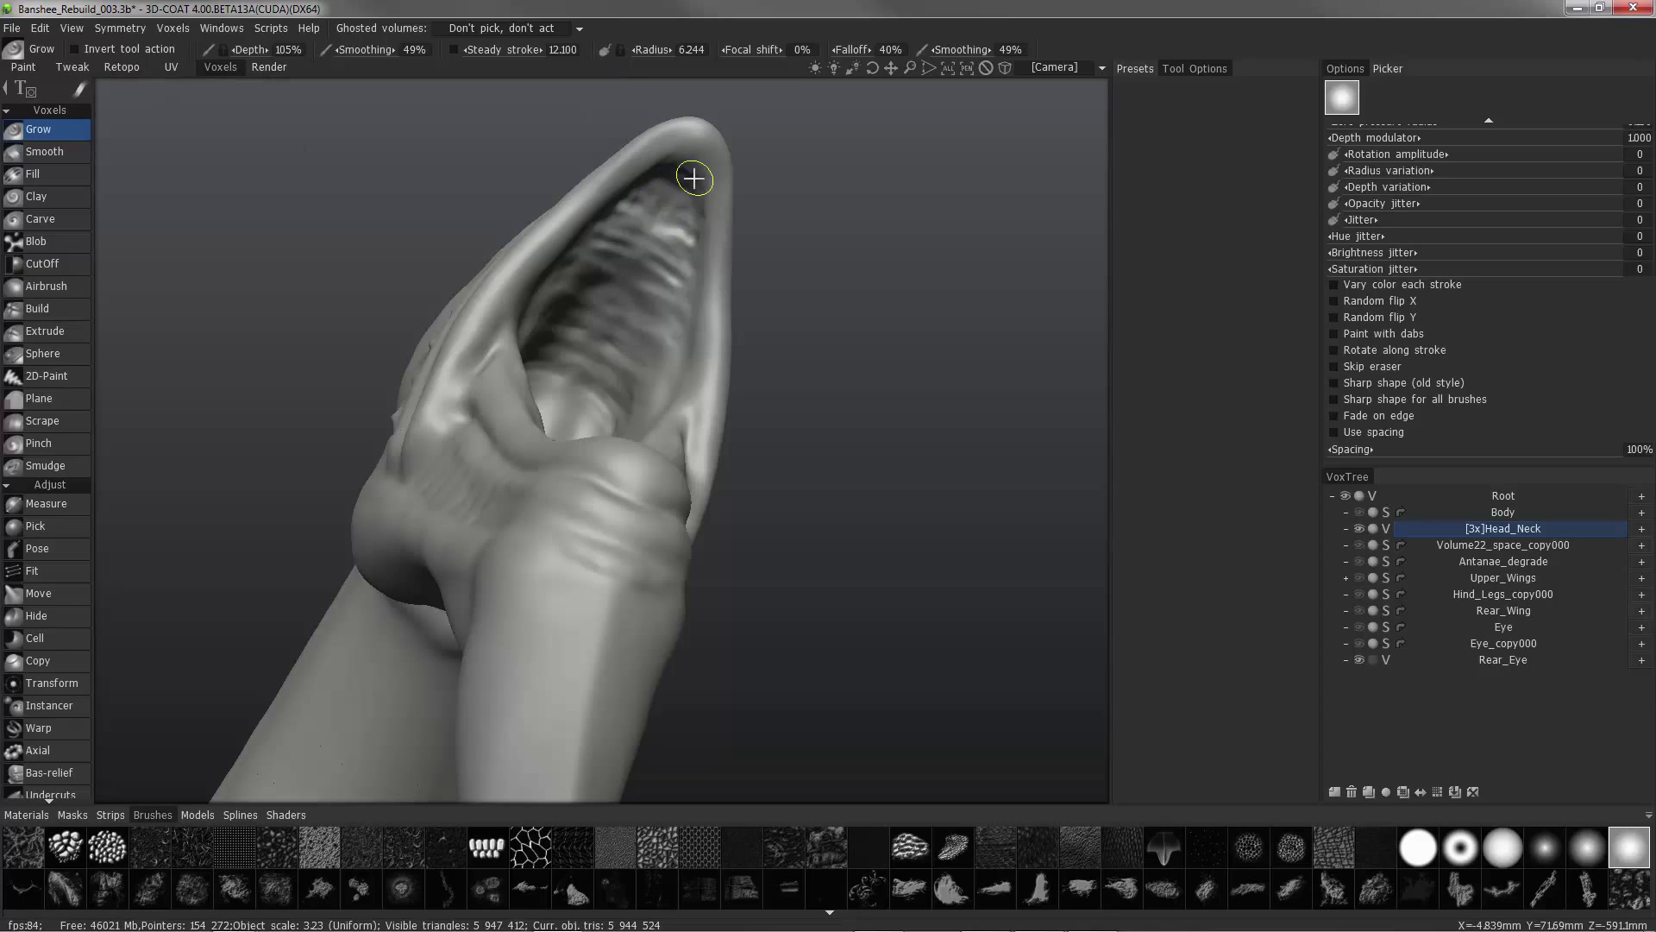
Smooth and sharpen the palate ridges with Grow at 100% smoothing and radius 5.065.
{"action": "mouse_move", "coordinate": [687, 247]}
{"action": "left_mouse_down"}
{"action": "mouse_move", "coordinate": [652, 309]}
{"action": "mouse_move", "coordinate": [588, 301]}
{"action": "mouse_move", "coordinate": [643, 321]}
{"action": "mouse_move", "coordinate": [647, 254]}
{"action": "left_mouse_up"}
{"action": "left_click_drag", "start_coordinate": [531, 200], "coordinate": [535, 224]}
{"action": "mouse_move", "coordinate": [651, 316]}
{"action": "left_mouse_down", "text": "alt"}
{"action": "mouse_move", "coordinate": [655, 251]}
{"action": "mouse_move", "coordinate": [633, 260]}
{"action": "mouse_move", "coordinate": [638, 281]}
{"action": "left_mouse_up", "text": "alt"}
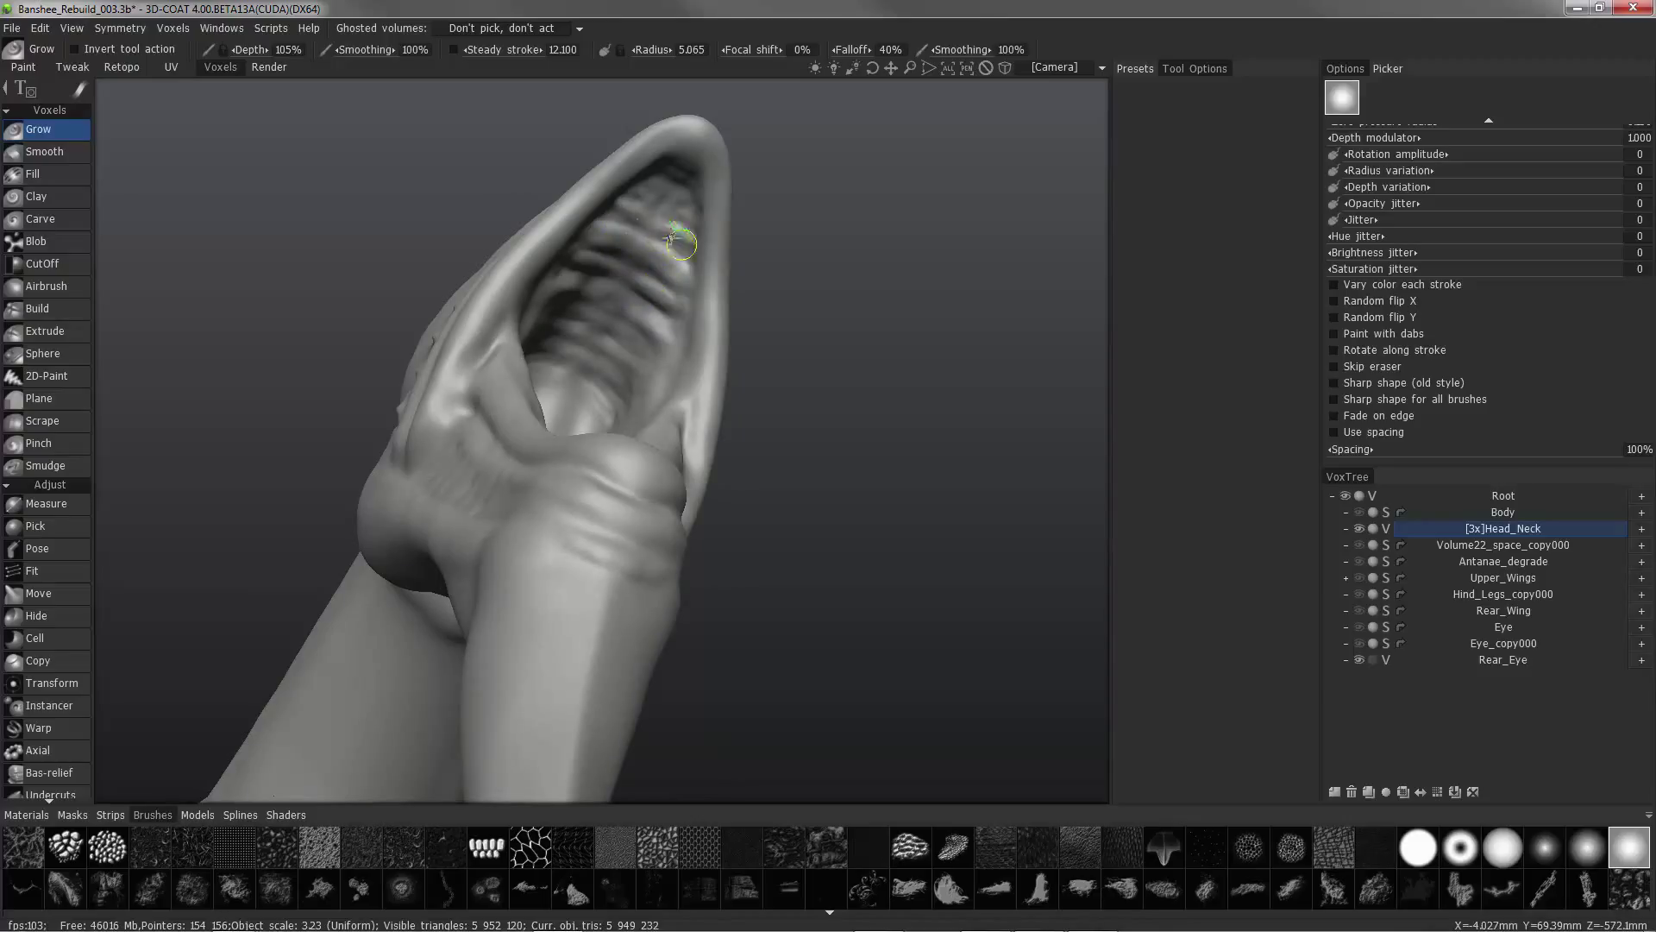
{"action": "left_click_drag", "start_coordinate": [686, 217], "coordinate": [669, 197]}
{"action": "left_click_drag", "start_coordinate": [666, 306], "coordinate": [629, 291]}
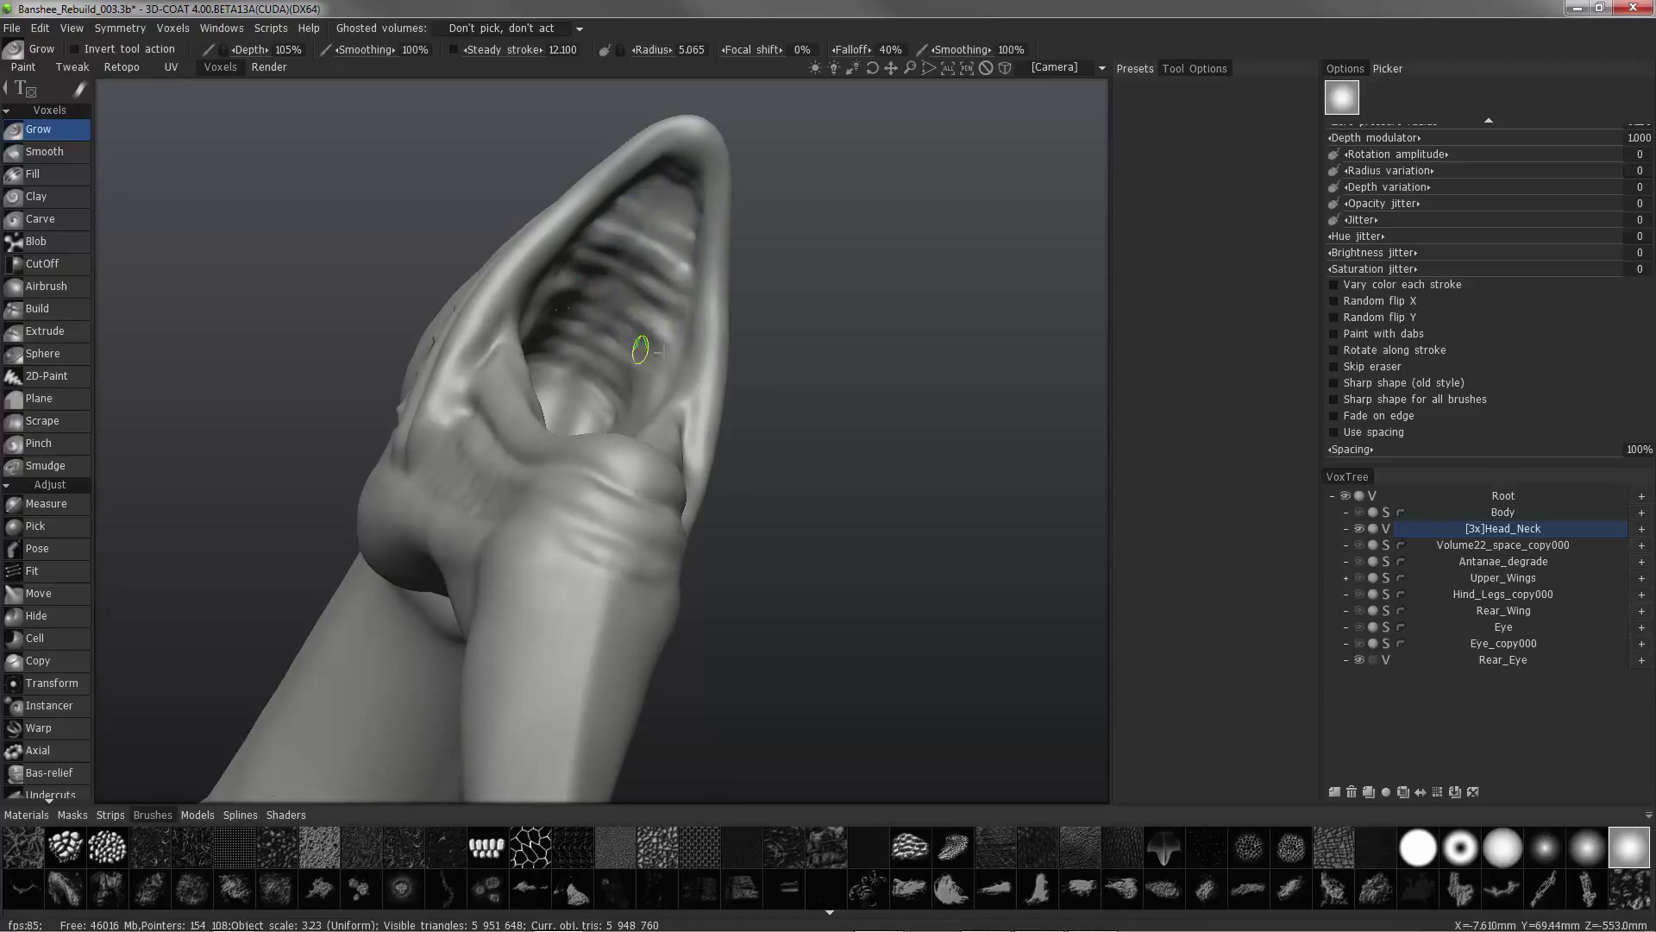
{"action": "middle_click_drag", "start_coordinate": [610, 367], "coordinate": [593, 479]}
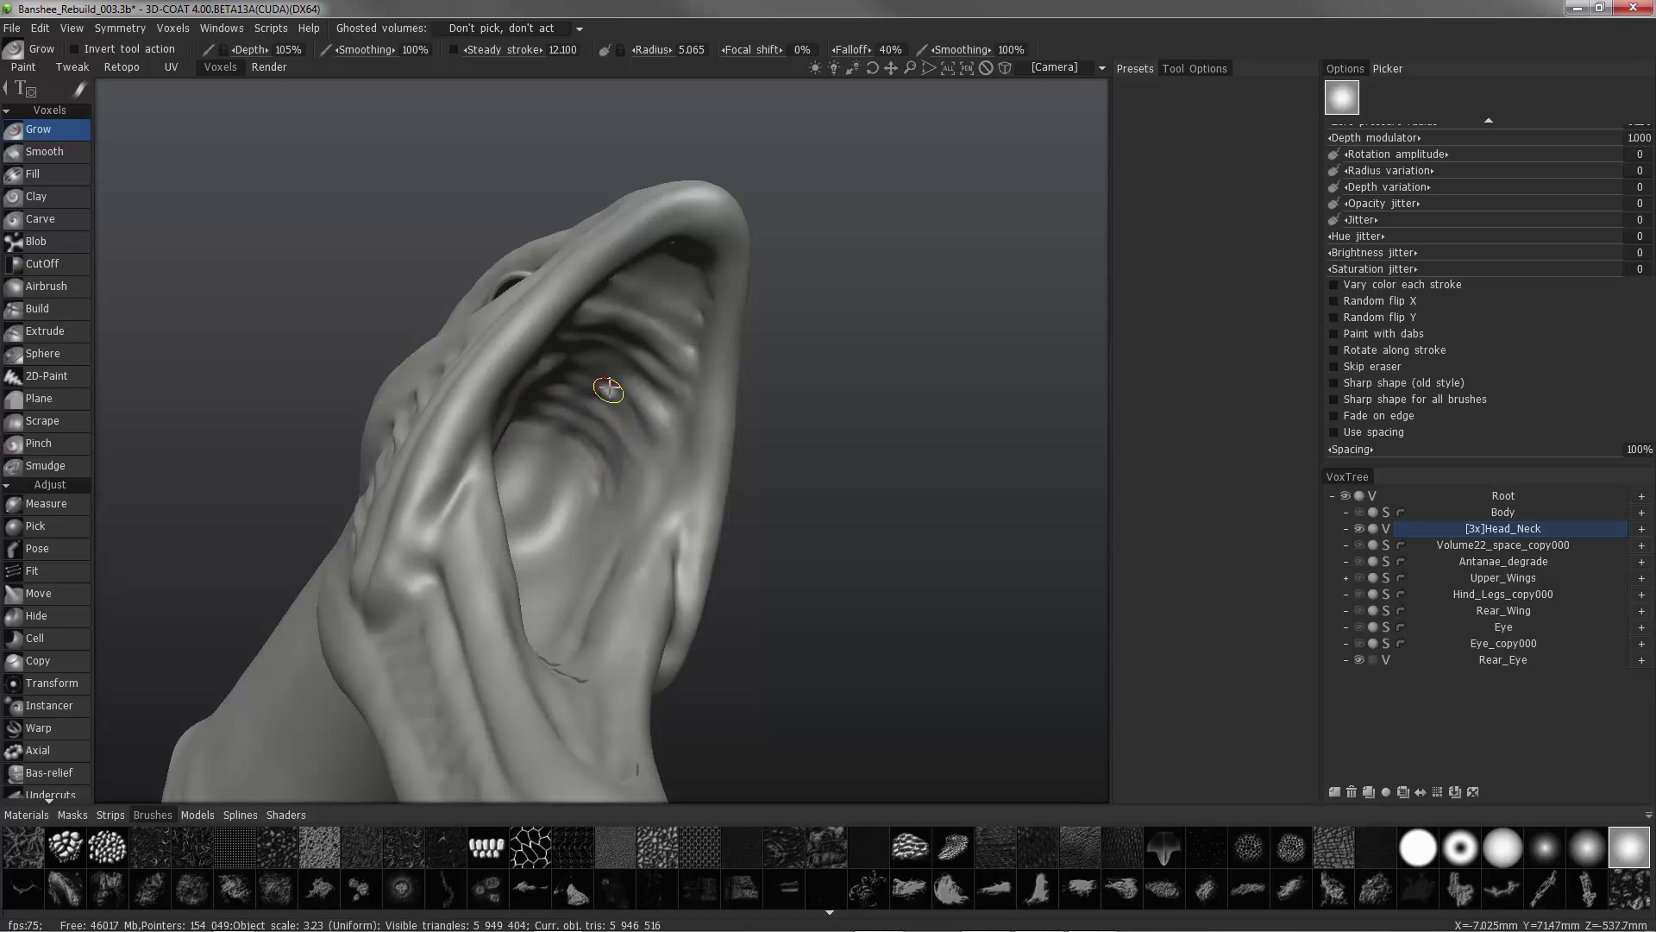
Refine the ridges across the palate with the Build brush at 15% depth and radius 7.443.
{"action": "middle_click_drag", "start_coordinate": [610, 387], "coordinate": [594, 388]}
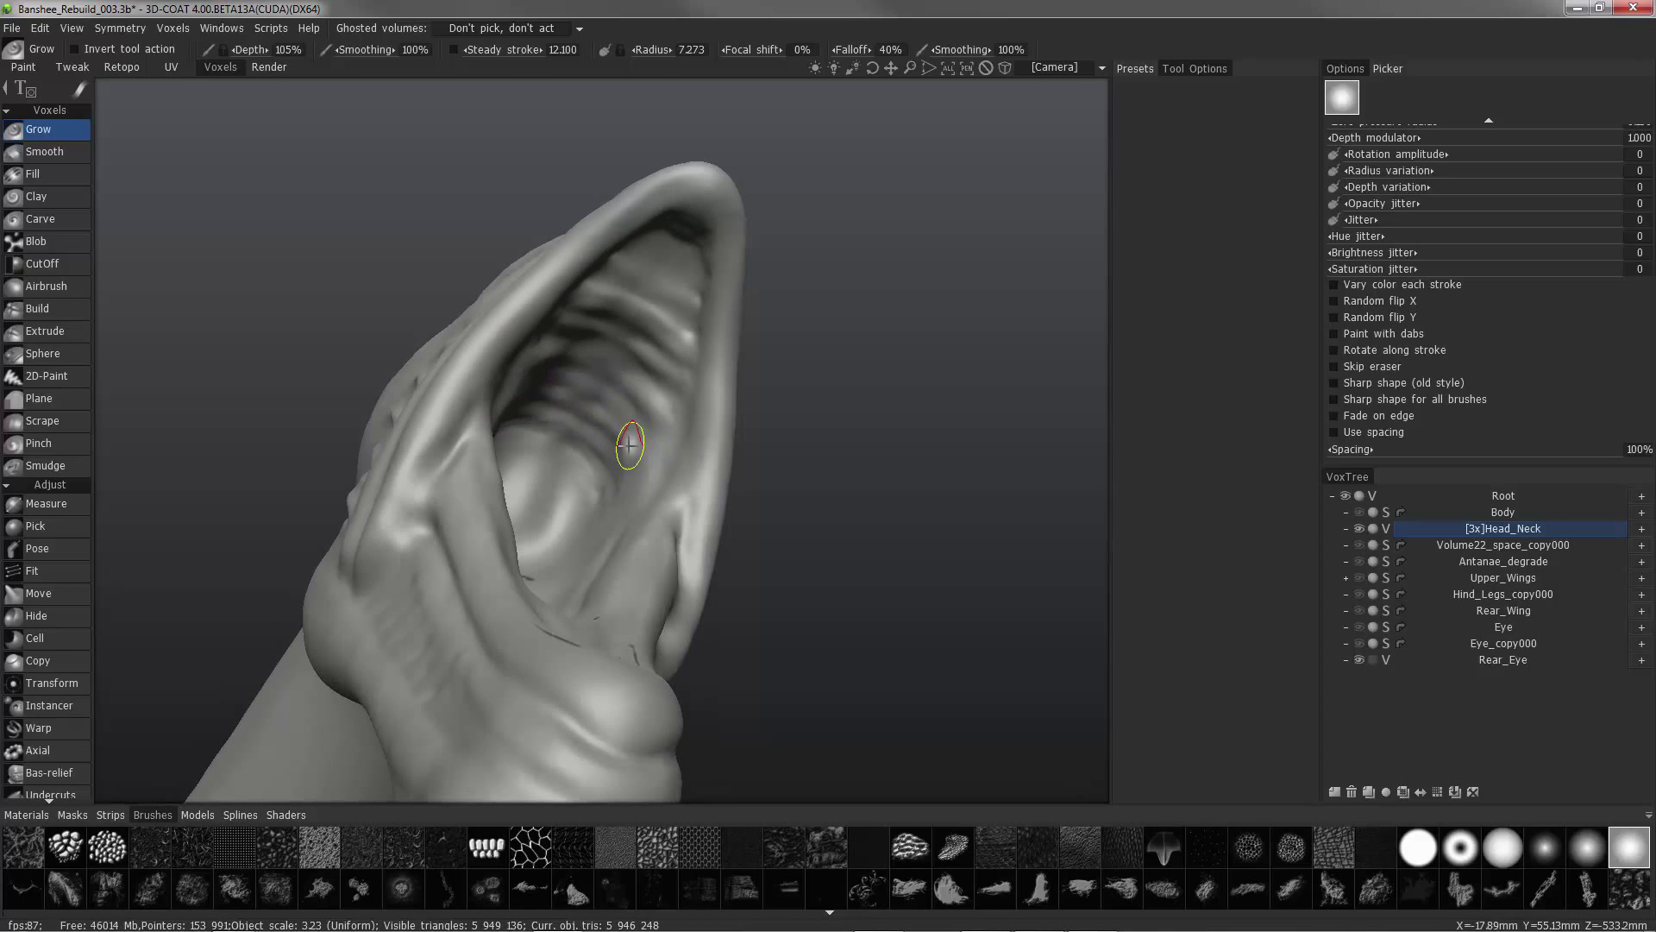
{"action": "left_click", "coordinate": [51, 309]}
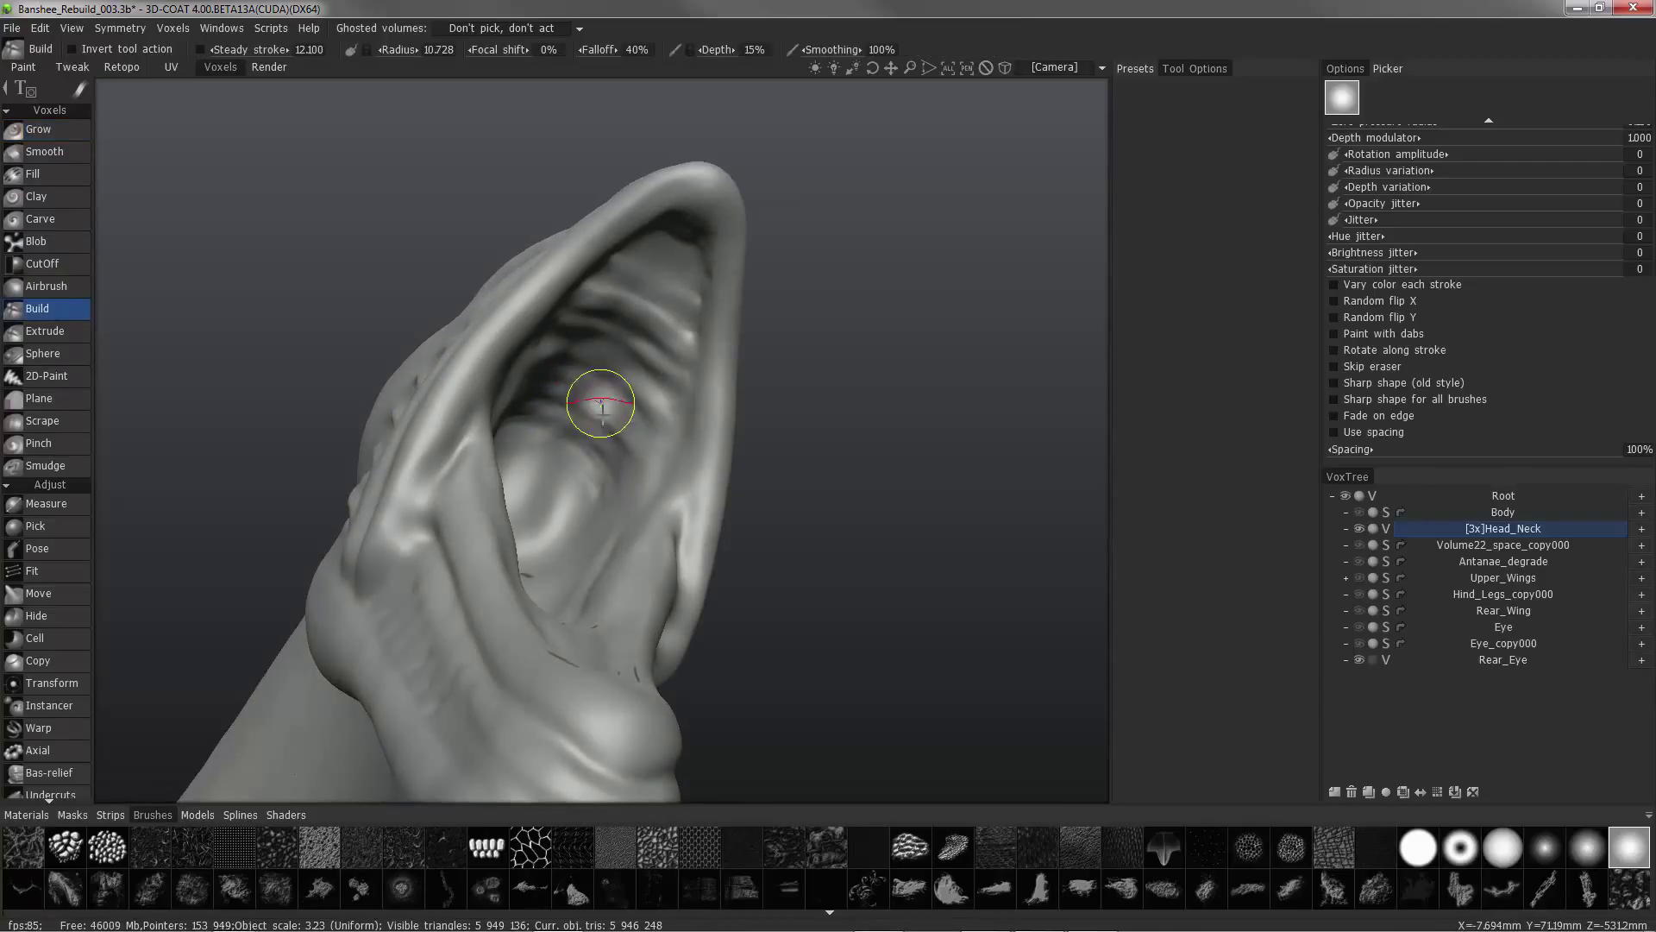
{"action": "right_click_drag", "start_coordinate": [605, 410], "coordinate": [579, 409]}
{"action": "mouse_move", "coordinate": [580, 408]}
{"action": "left_mouse_down", "text": "alt"}
{"action": "mouse_move", "coordinate": [576, 384]}
{"action": "mouse_move", "coordinate": [606, 417]}
{"action": "mouse_move", "coordinate": [658, 417]}
{"action": "mouse_move", "coordinate": [600, 358]}
{"action": "left_mouse_up", "text": "alt"}
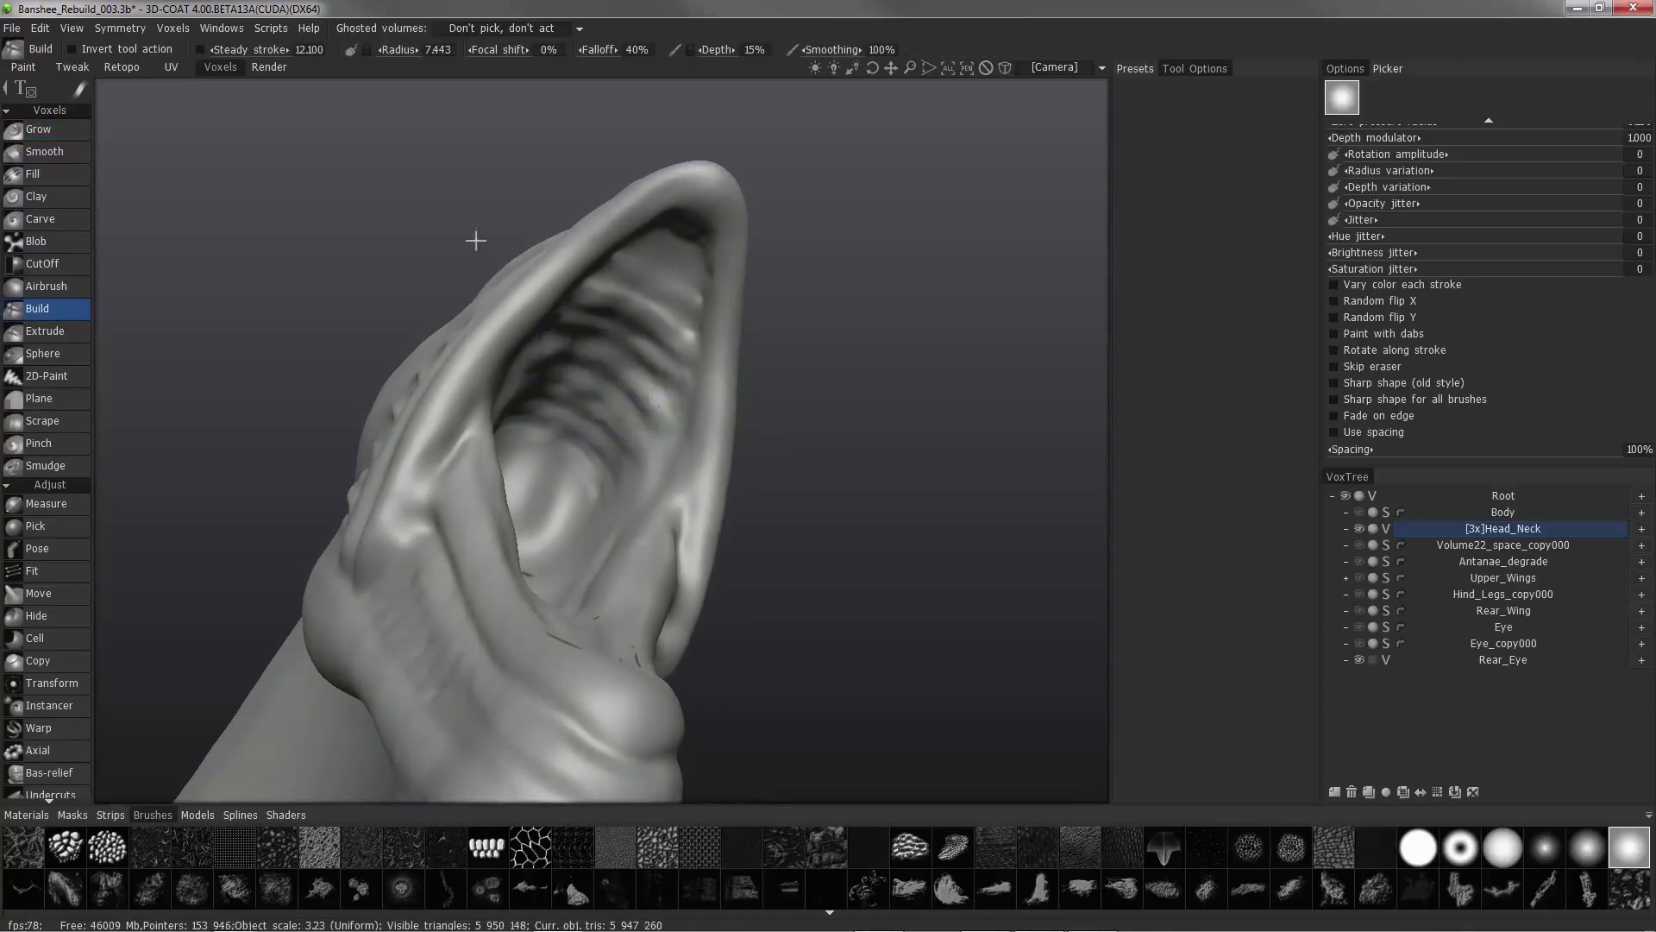
{"action": "left_click_drag", "start_coordinate": [474, 241], "coordinate": [474, 216]}
{"action": "mouse_move", "coordinate": [578, 428]}
{"action": "left_mouse_down", "text": "alt"}
{"action": "mouse_move", "coordinate": [621, 458]}
{"action": "mouse_move", "coordinate": [562, 388]}
{"action": "mouse_move", "coordinate": [603, 443]}
{"action": "mouse_move", "coordinate": [593, 377]}
{"action": "mouse_move", "coordinate": [583, 413]}
{"action": "left_mouse_up", "text": "alt"}
{"action": "left_click_drag", "start_coordinate": [583, 412], "coordinate": [569, 345]}
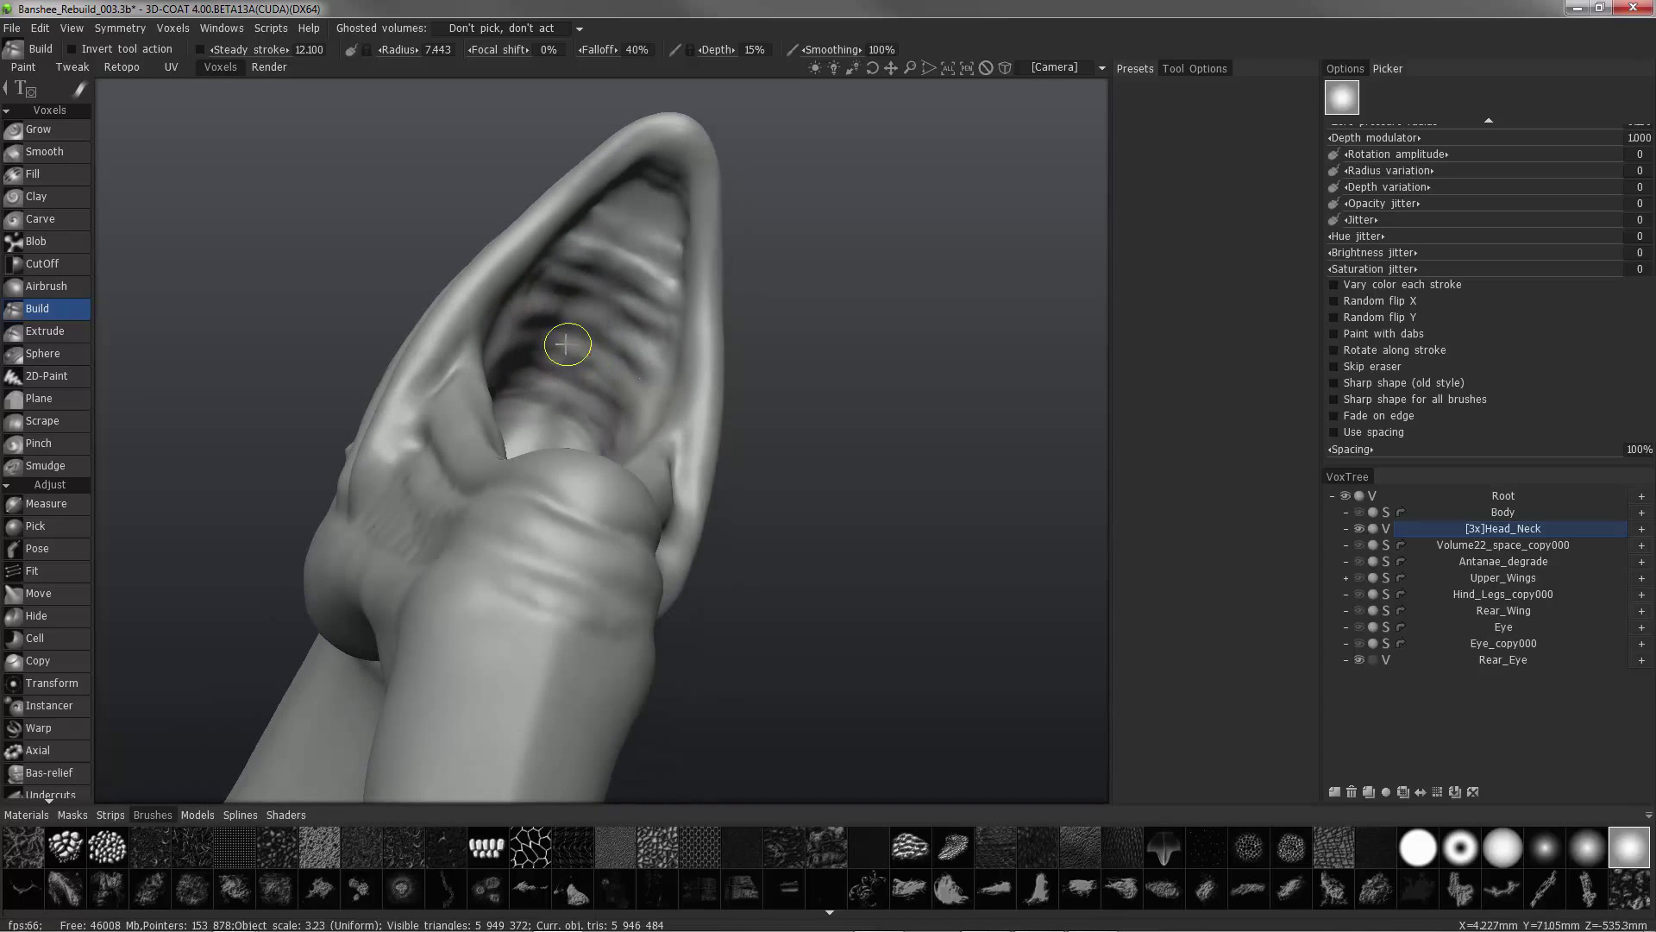
{"action": "mouse_move", "coordinate": [565, 516]}
{"action": "left_mouse_down", "text": "alt"}
{"action": "mouse_move", "coordinate": [614, 396]}
{"action": "mouse_move", "coordinate": [621, 255]}
{"action": "mouse_move", "coordinate": [669, 244]}
{"action": "mouse_move", "coordinate": [525, 325]}
{"action": "mouse_move", "coordinate": [576, 338]}
{"action": "mouse_move", "coordinate": [621, 293]}
{"action": "left_mouse_up", "text": "alt"}
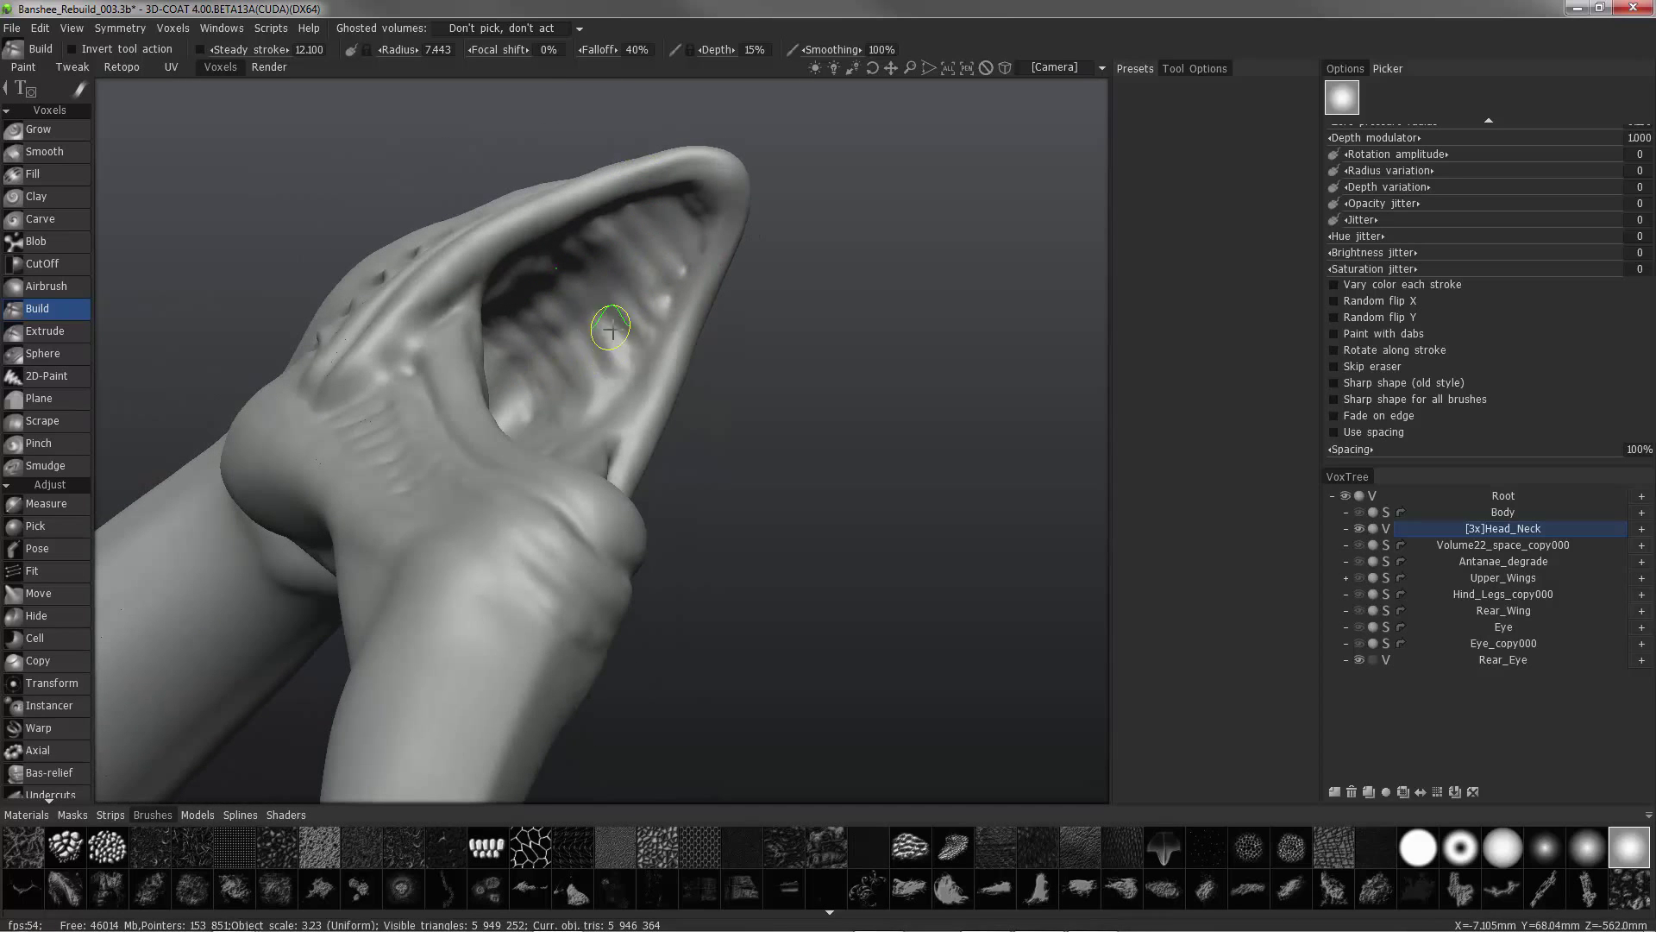
{"action": "mouse_move", "coordinate": [611, 363]}
{"action": "left_mouse_down", "text": "alt"}
{"action": "mouse_move", "coordinate": [555, 277]}
{"action": "mouse_move", "coordinate": [481, 370]}
{"action": "mouse_move", "coordinate": [606, 402]}
{"action": "mouse_move", "coordinate": [647, 351]}
{"action": "mouse_move", "coordinate": [632, 308]}
{"action": "mouse_move", "coordinate": [699, 325]}
{"action": "mouse_move", "coordinate": [687, 331]}
{"action": "left_mouse_up", "text": "alt"}
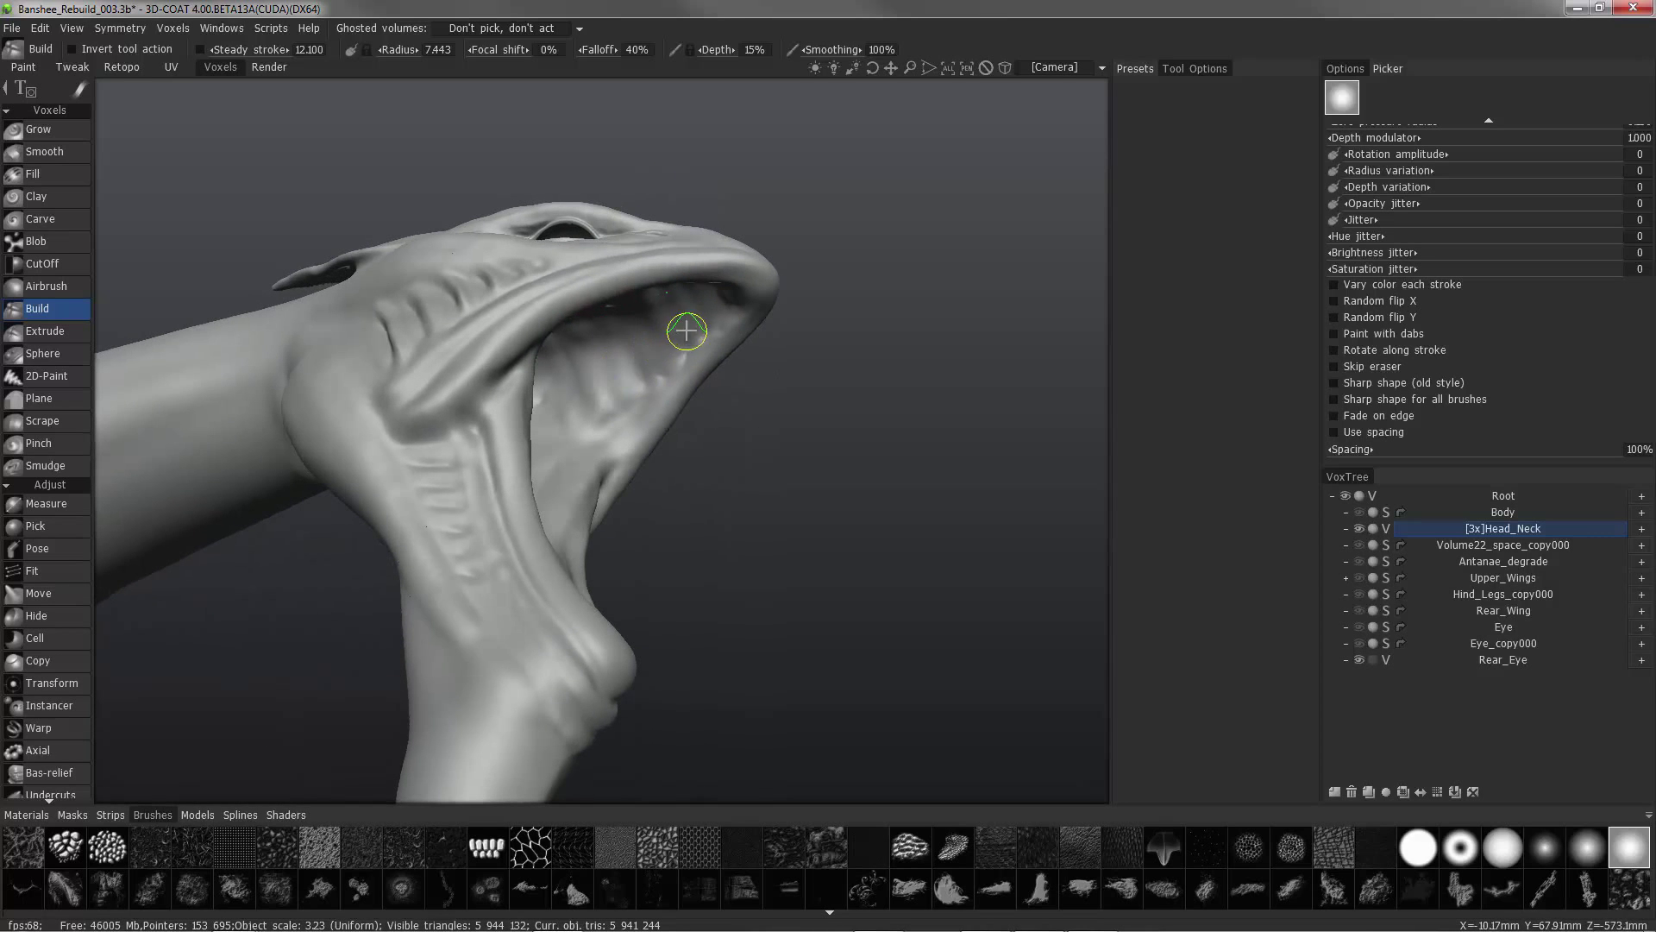
Shape the rear of the mouth around the throat with Build at 60% depth, using radii 11.162 and 7.039.
{"action": "mouse_move", "coordinate": [604, 385]}
{"action": "left_mouse_down", "text": "alt"}
{"action": "mouse_move", "coordinate": [521, 385]}
{"action": "mouse_move", "coordinate": [499, 333]}
{"action": "mouse_move", "coordinate": [492, 380]}
{"action": "mouse_move", "coordinate": [510, 341]}
{"action": "mouse_move", "coordinate": [536, 370]}
{"action": "mouse_move", "coordinate": [500, 363]}
{"action": "mouse_move", "coordinate": [512, 386]}
{"action": "mouse_move", "coordinate": [492, 371]}
{"action": "mouse_move", "coordinate": [532, 406]}
{"action": "left_mouse_up", "text": "alt"}
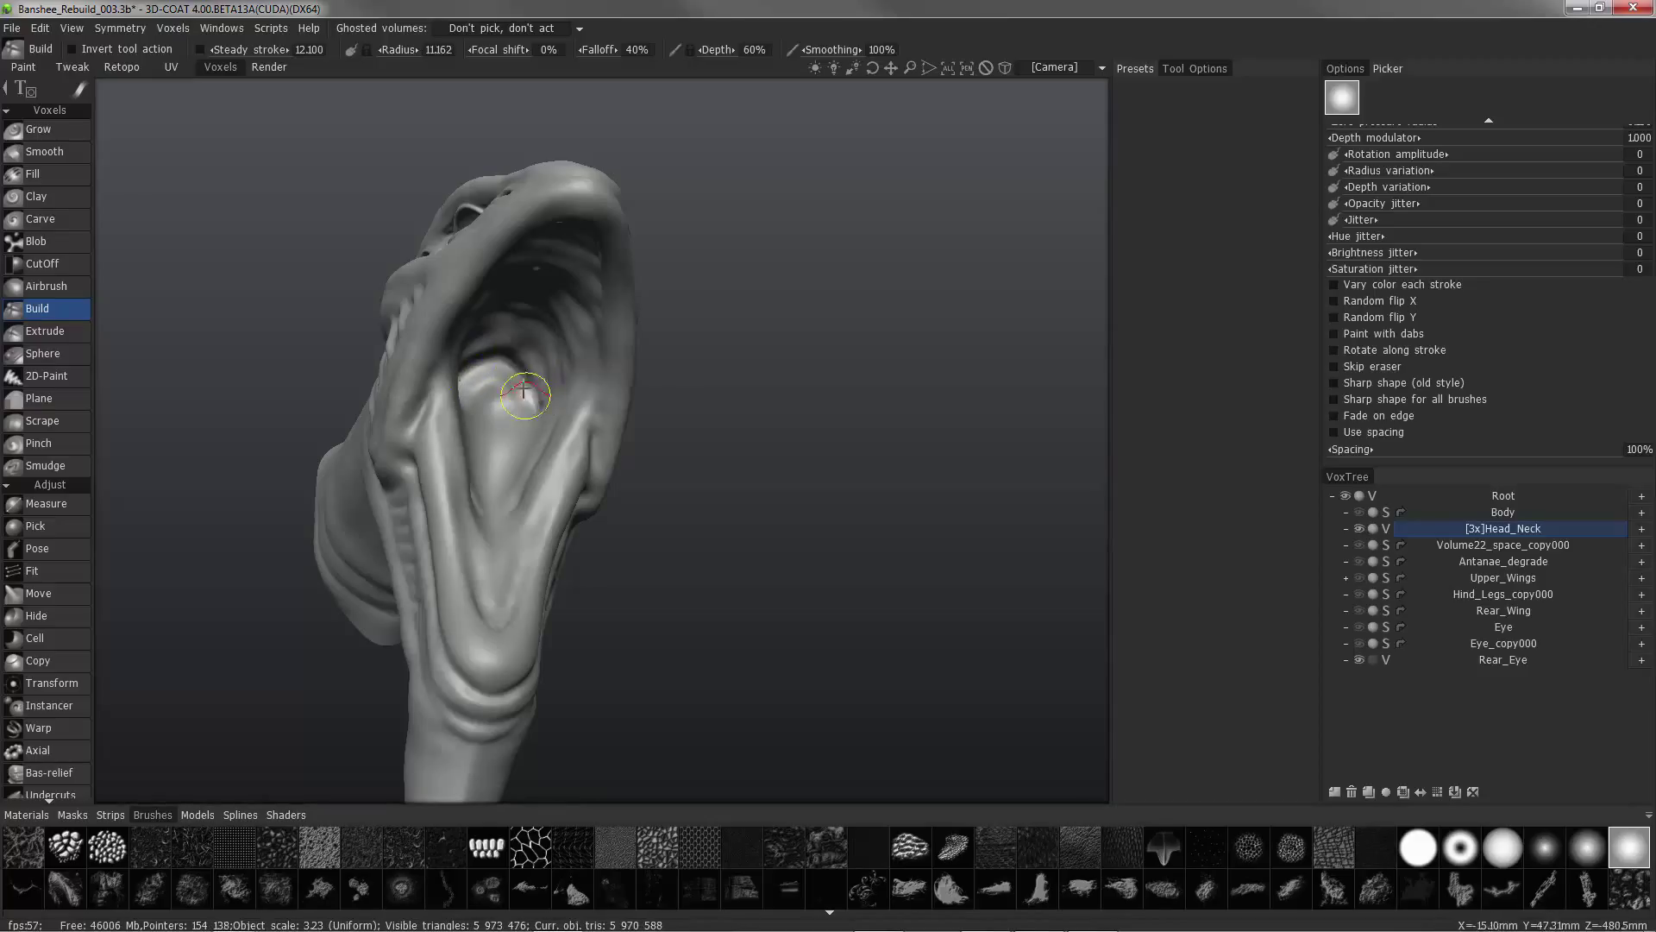
{"action": "mouse_move", "coordinate": [524, 394]}
{"action": "middle_mouse_down"}
{"action": "mouse_move", "coordinate": [481, 344]}
{"action": "mouse_move", "coordinate": [547, 417]}
{"action": "mouse_move", "coordinate": [502, 370]}
{"action": "mouse_move", "coordinate": [533, 378]}
{"action": "middle_mouse_up"}
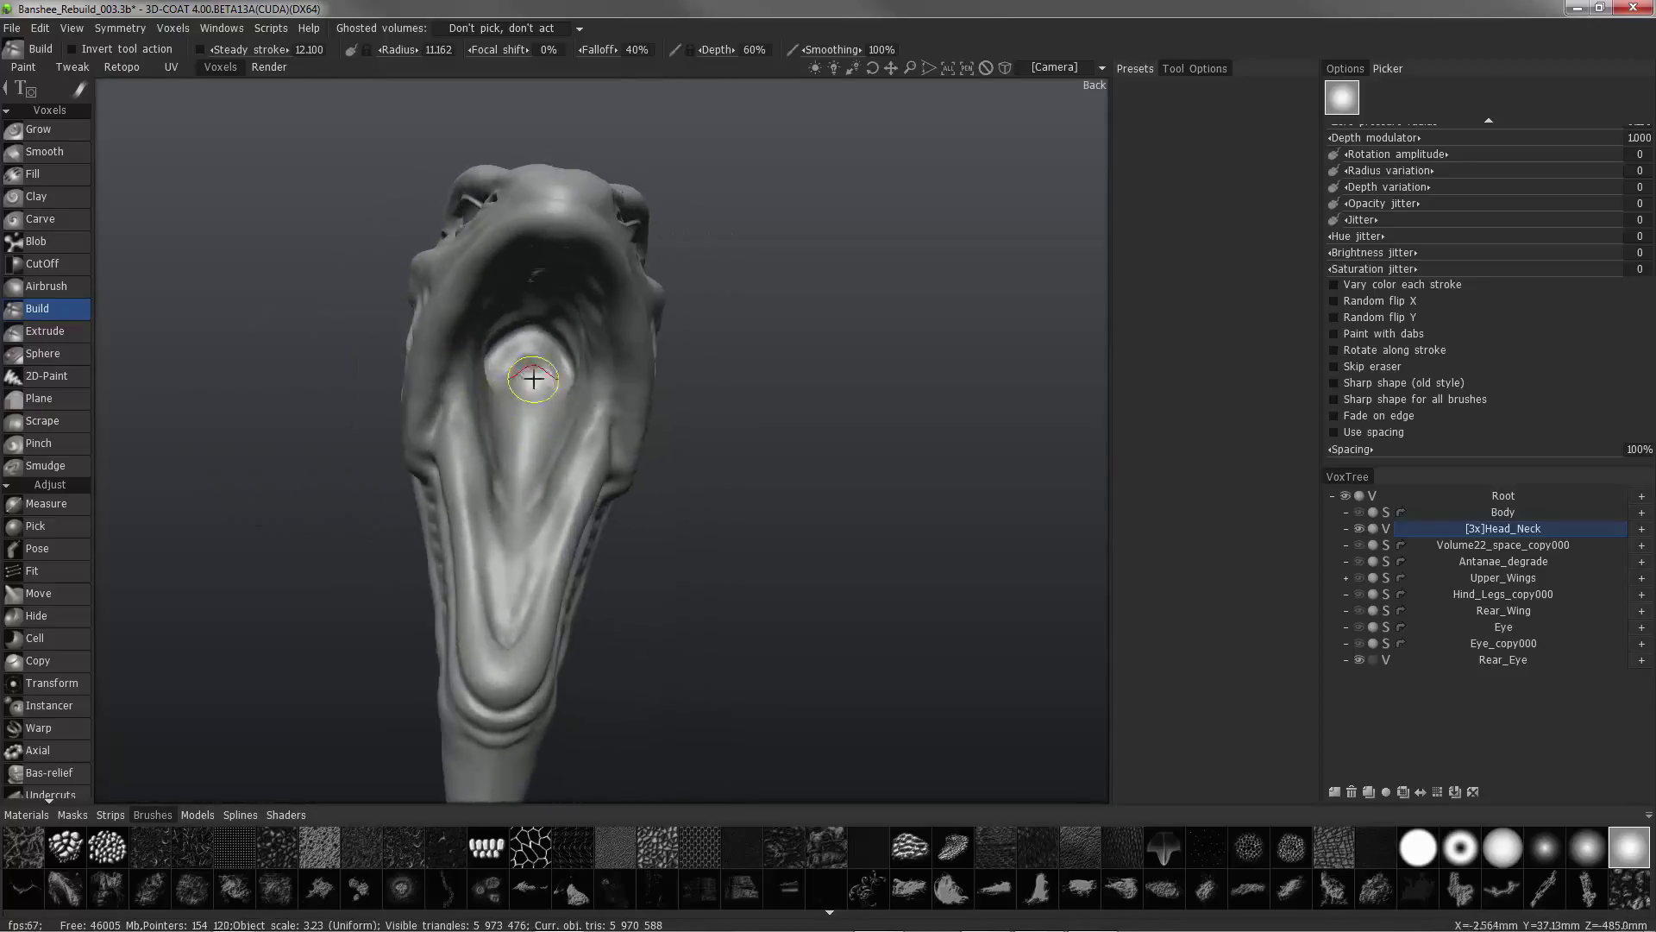
{"action": "left_click_drag", "start_coordinate": [540, 354], "coordinate": [544, 371]}
{"action": "mouse_move", "coordinate": [503, 396]}
{"action": "middle_mouse_down"}
{"action": "mouse_move", "coordinate": [492, 418]}
{"action": "mouse_move", "coordinate": [529, 381]}
{"action": "middle_mouse_up"}
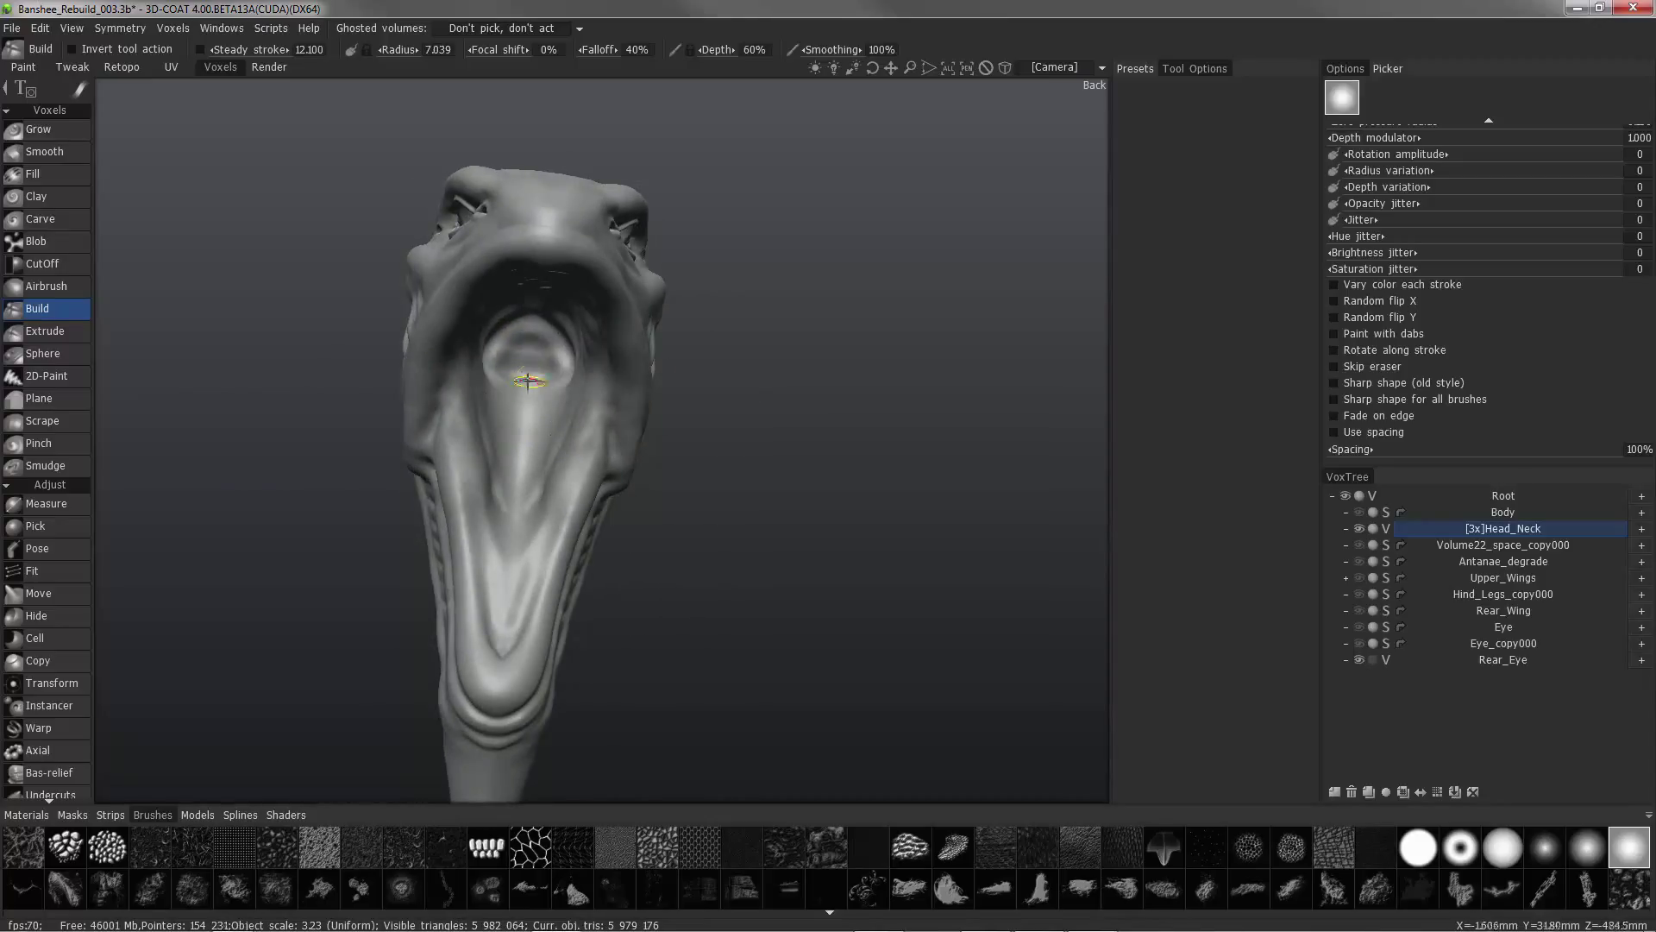
{"action": "right_click_drag", "start_coordinate": [529, 380], "coordinate": [511, 380]}
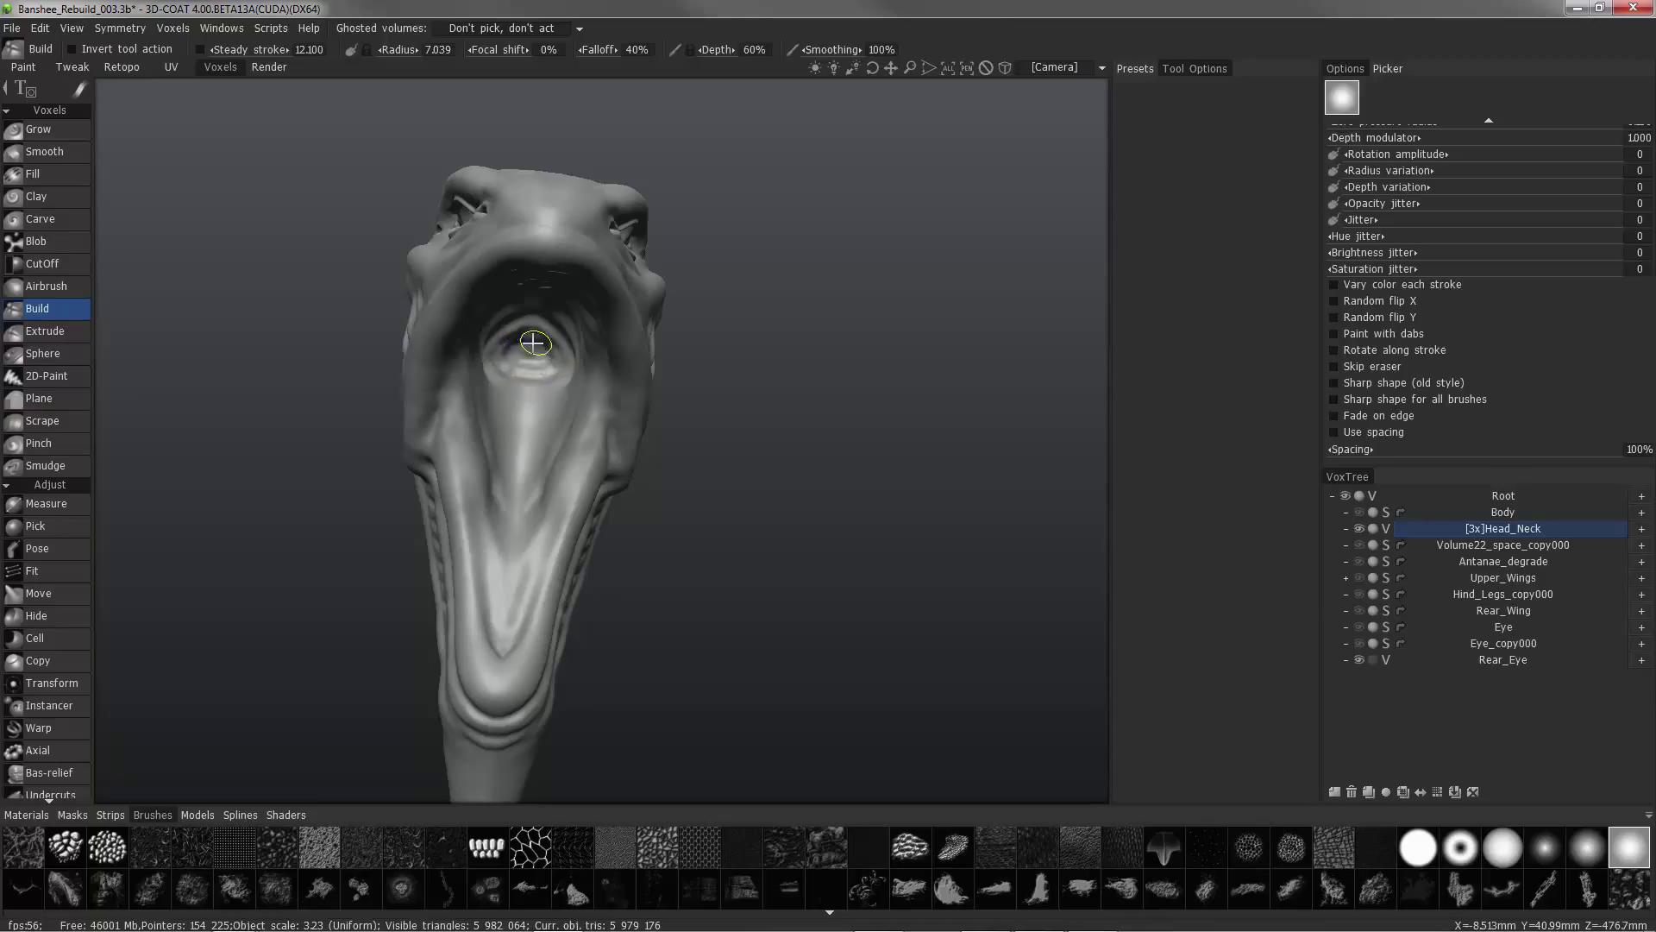
Form curved folds around the throat opening and hollow its centre with Build at 60% depth and radius 7.039.
{"action": "left_click_drag", "start_coordinate": [556, 343], "coordinate": [559, 352]}
{"action": "mouse_move", "coordinate": [559, 352]}
{"action": "middle_mouse_down"}
{"action": "mouse_move", "coordinate": [547, 329]}
{"action": "mouse_move", "coordinate": [506, 342]}
{"action": "middle_mouse_up"}
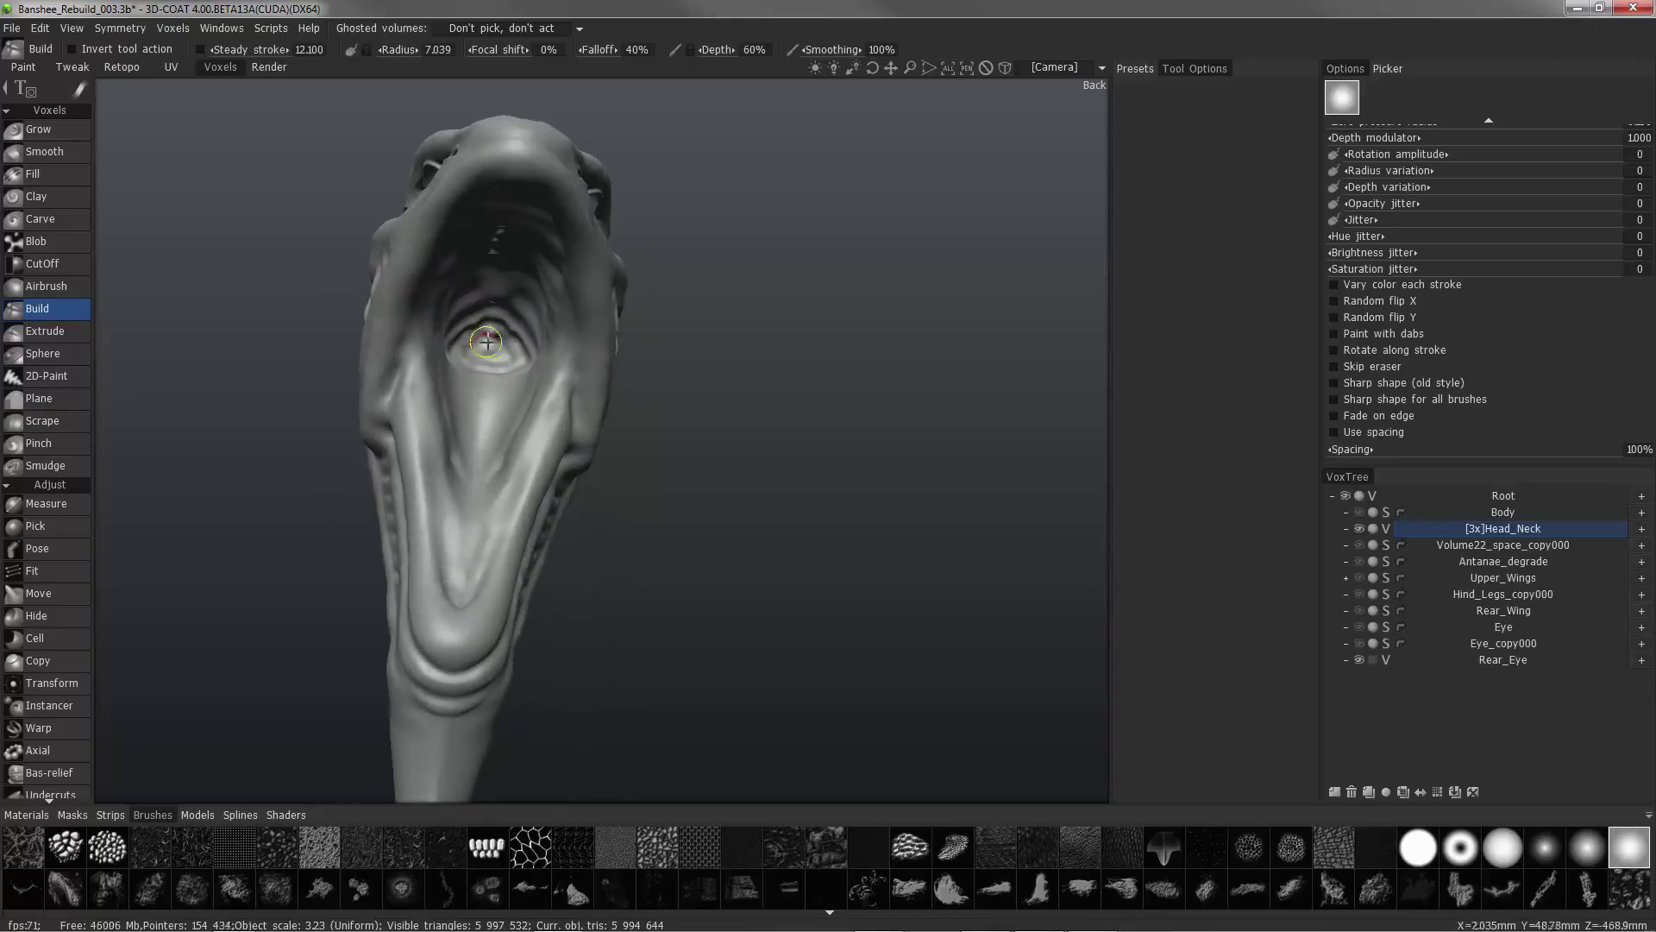
{"action": "left_click_drag", "start_coordinate": [517, 336], "coordinate": [503, 321]}
{"action": "right_click_drag", "start_coordinate": [486, 350], "coordinate": [484, 337]}
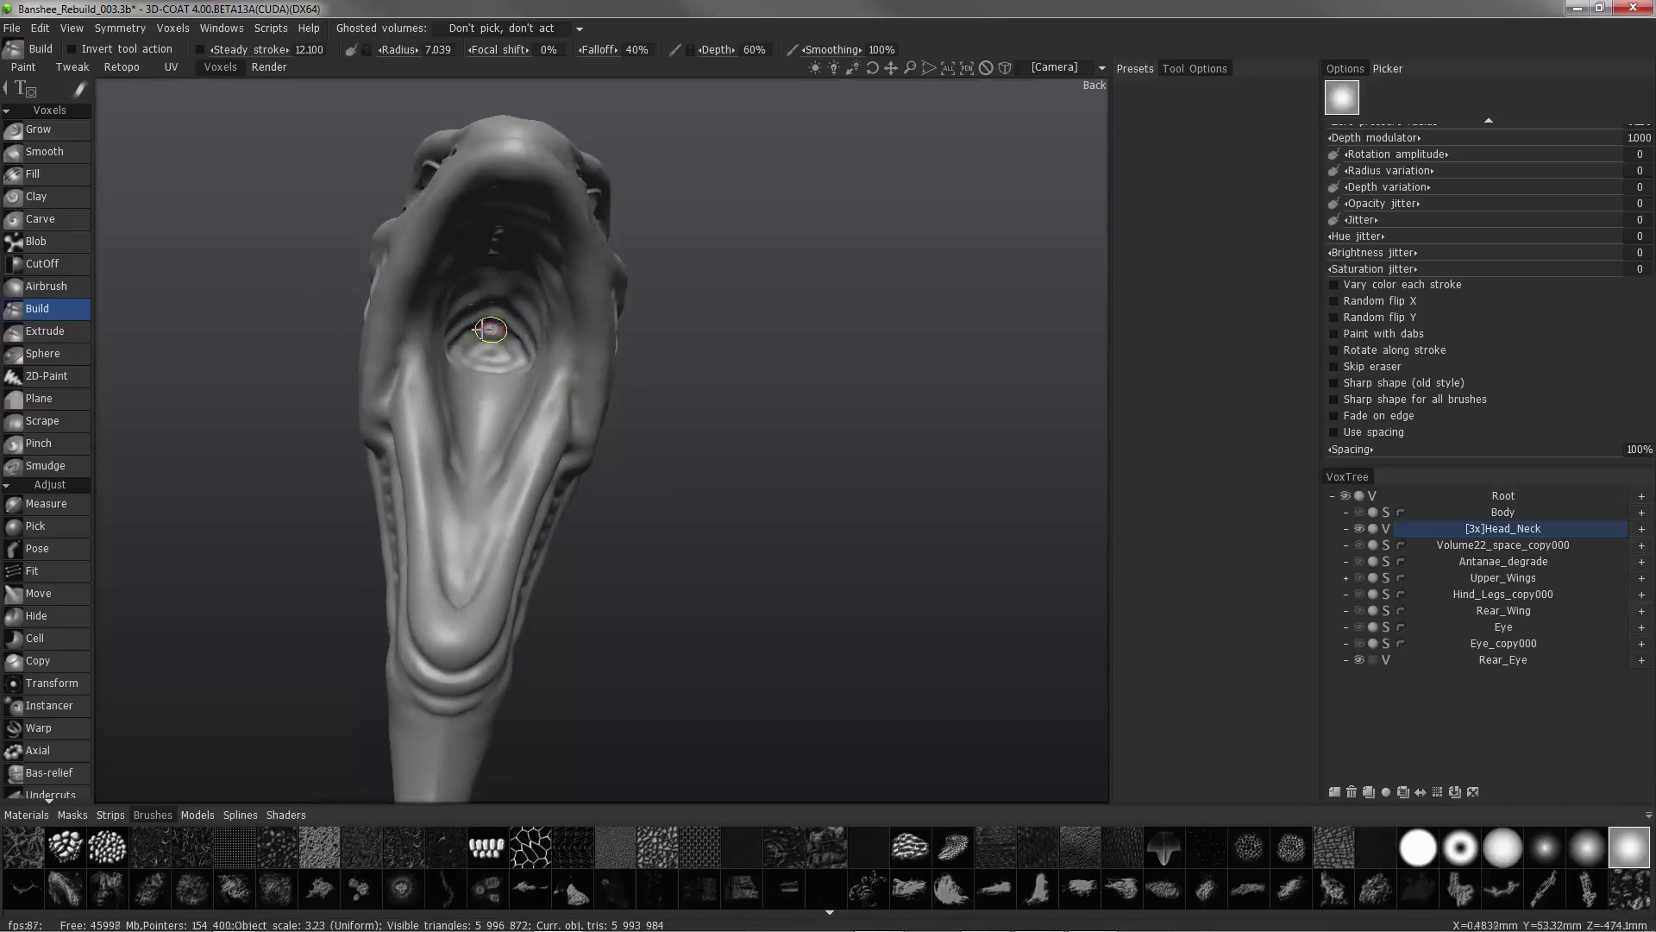
{"action": "mouse_move", "coordinate": [484, 336]}
{"action": "left_mouse_down", "text": "alt"}
{"action": "mouse_move", "coordinate": [488, 355]}
{"action": "mouse_move", "coordinate": [493, 340]}
{"action": "left_mouse_up", "text": "alt"}
{"action": "right_click_drag", "start_coordinate": [494, 340], "coordinate": [515, 339]}
{"action": "mouse_move", "coordinate": [515, 339]}
{"action": "left_mouse_down", "text": "alt"}
{"action": "mouse_move", "coordinate": [470, 340]}
{"action": "mouse_move", "coordinate": [429, 296]}
{"action": "mouse_move", "coordinate": [509, 326]}
{"action": "left_mouse_up", "text": "alt"}
{"action": "left_click_drag", "start_coordinate": [508, 326], "coordinate": [507, 333]}
{"action": "right_click_drag", "start_coordinate": [507, 333], "coordinate": [497, 333]}
{"action": "mouse_move", "coordinate": [497, 333]}
{"action": "left_mouse_down", "text": "alt"}
{"action": "mouse_move", "coordinate": [471, 302]}
{"action": "mouse_move", "coordinate": [481, 270]}
{"action": "mouse_move", "coordinate": [389, 369]}
{"action": "mouse_move", "coordinate": [415, 398]}
{"action": "mouse_move", "coordinate": [400, 310]}
{"action": "mouse_move", "coordinate": [492, 348]}
{"action": "mouse_move", "coordinate": [458, 343]}
{"action": "mouse_move", "coordinate": [452, 359]}
{"action": "mouse_move", "coordinate": [481, 354]}
{"action": "mouse_move", "coordinate": [432, 325]}
{"action": "mouse_move", "coordinate": [440, 354]}
{"action": "mouse_move", "coordinate": [522, 339]}
{"action": "left_mouse_up", "text": "alt"}
Sculpt the throat opening and its central hanging form with Airbrush and a harder round alpha, ending at 40% depth and radius 8.372.
{"action": "left_click", "coordinate": [46, 286]}
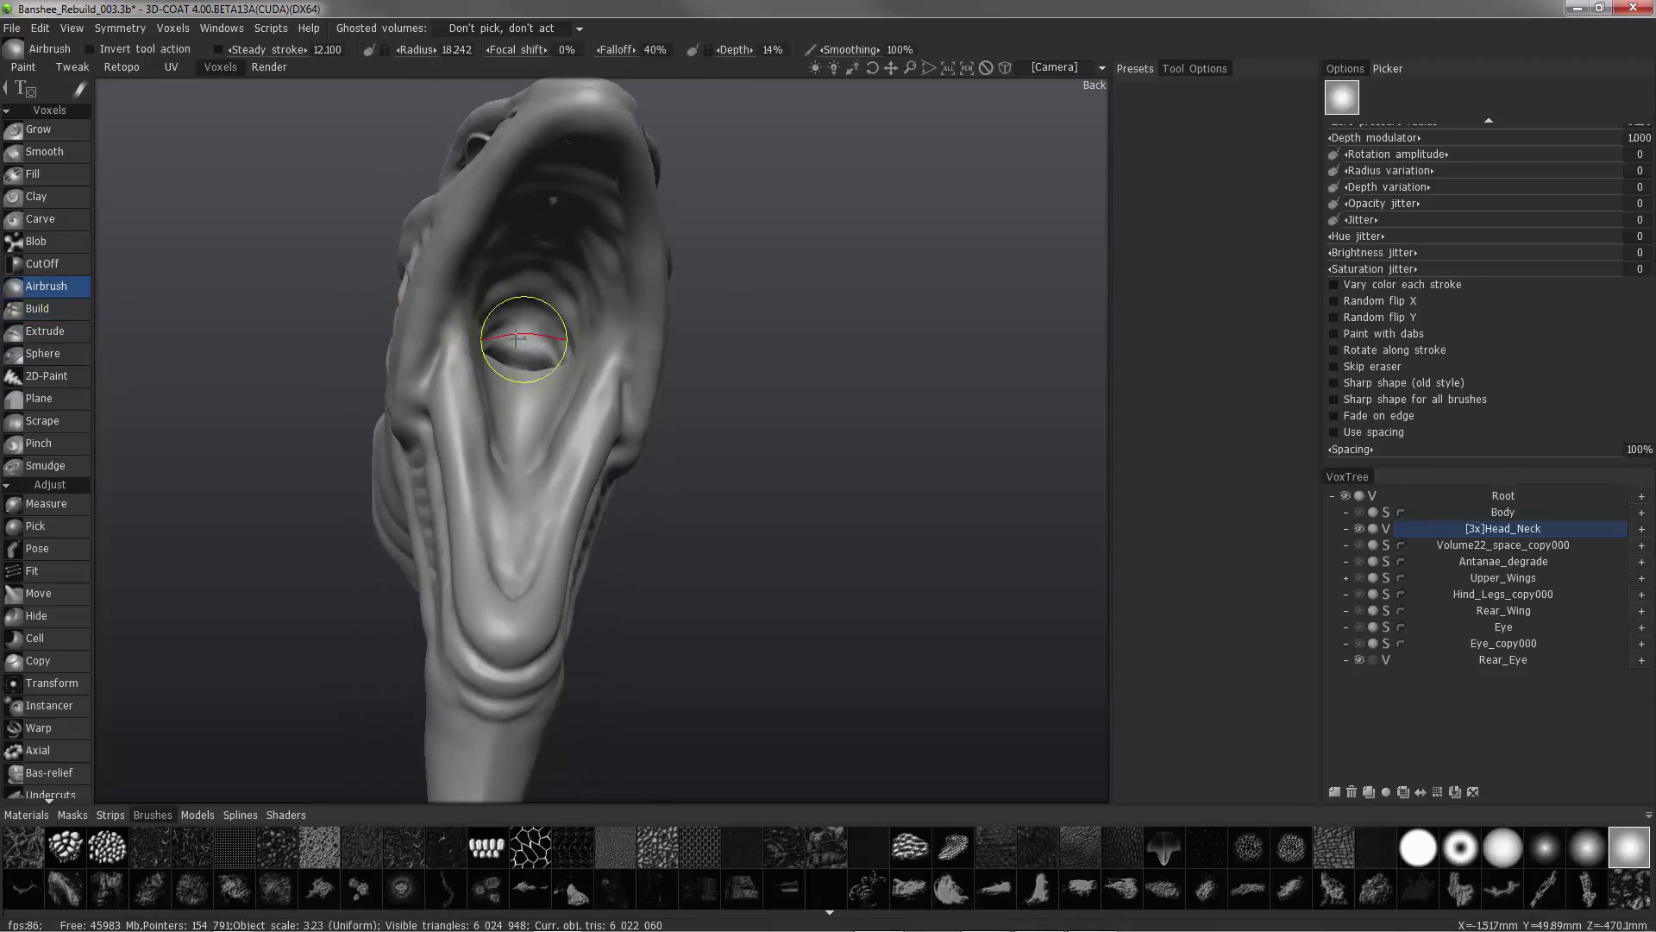
{"action": "left_click", "coordinate": [1502, 845]}
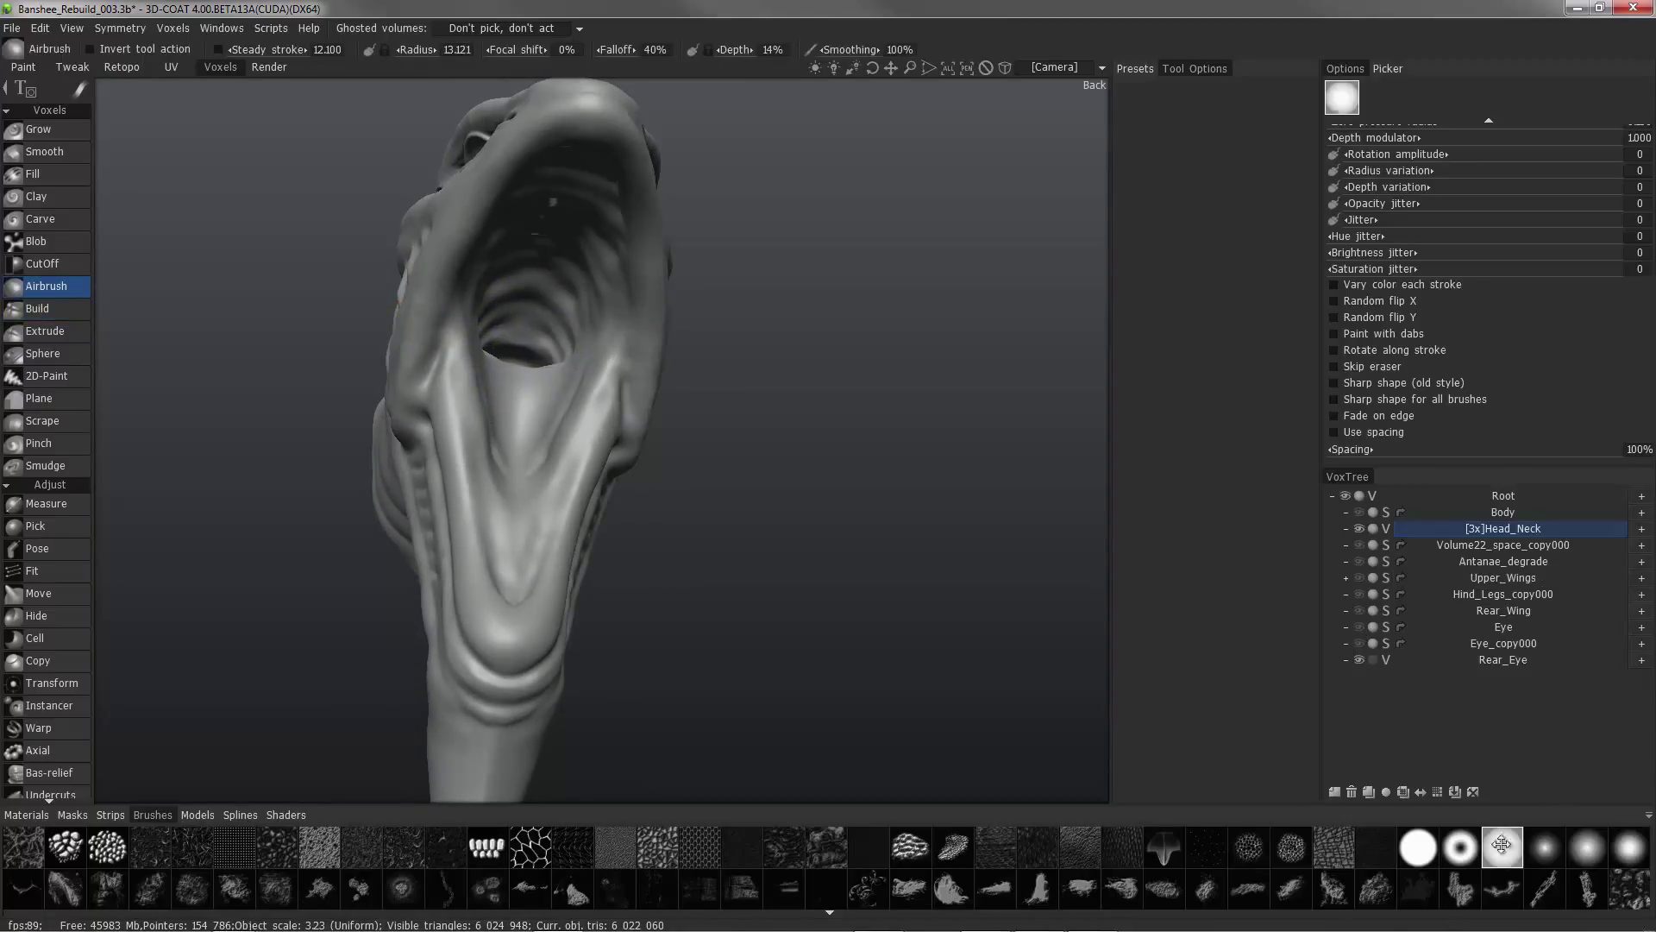
{"action": "mouse_move", "coordinate": [522, 341]}
{"action": "left_mouse_down"}
{"action": "mouse_move", "coordinate": [488, 365]}
{"action": "mouse_move", "coordinate": [494, 384]}
{"action": "mouse_move", "coordinate": [531, 379]}
{"action": "mouse_move", "coordinate": [543, 331]}
{"action": "left_mouse_up"}
{"action": "mouse_move", "coordinate": [444, 401]}
{"action": "left_mouse_down", "text": "alt"}
{"action": "mouse_move", "coordinate": [473, 421]}
{"action": "mouse_move", "coordinate": [438, 400]}
{"action": "left_mouse_up", "text": "alt"}
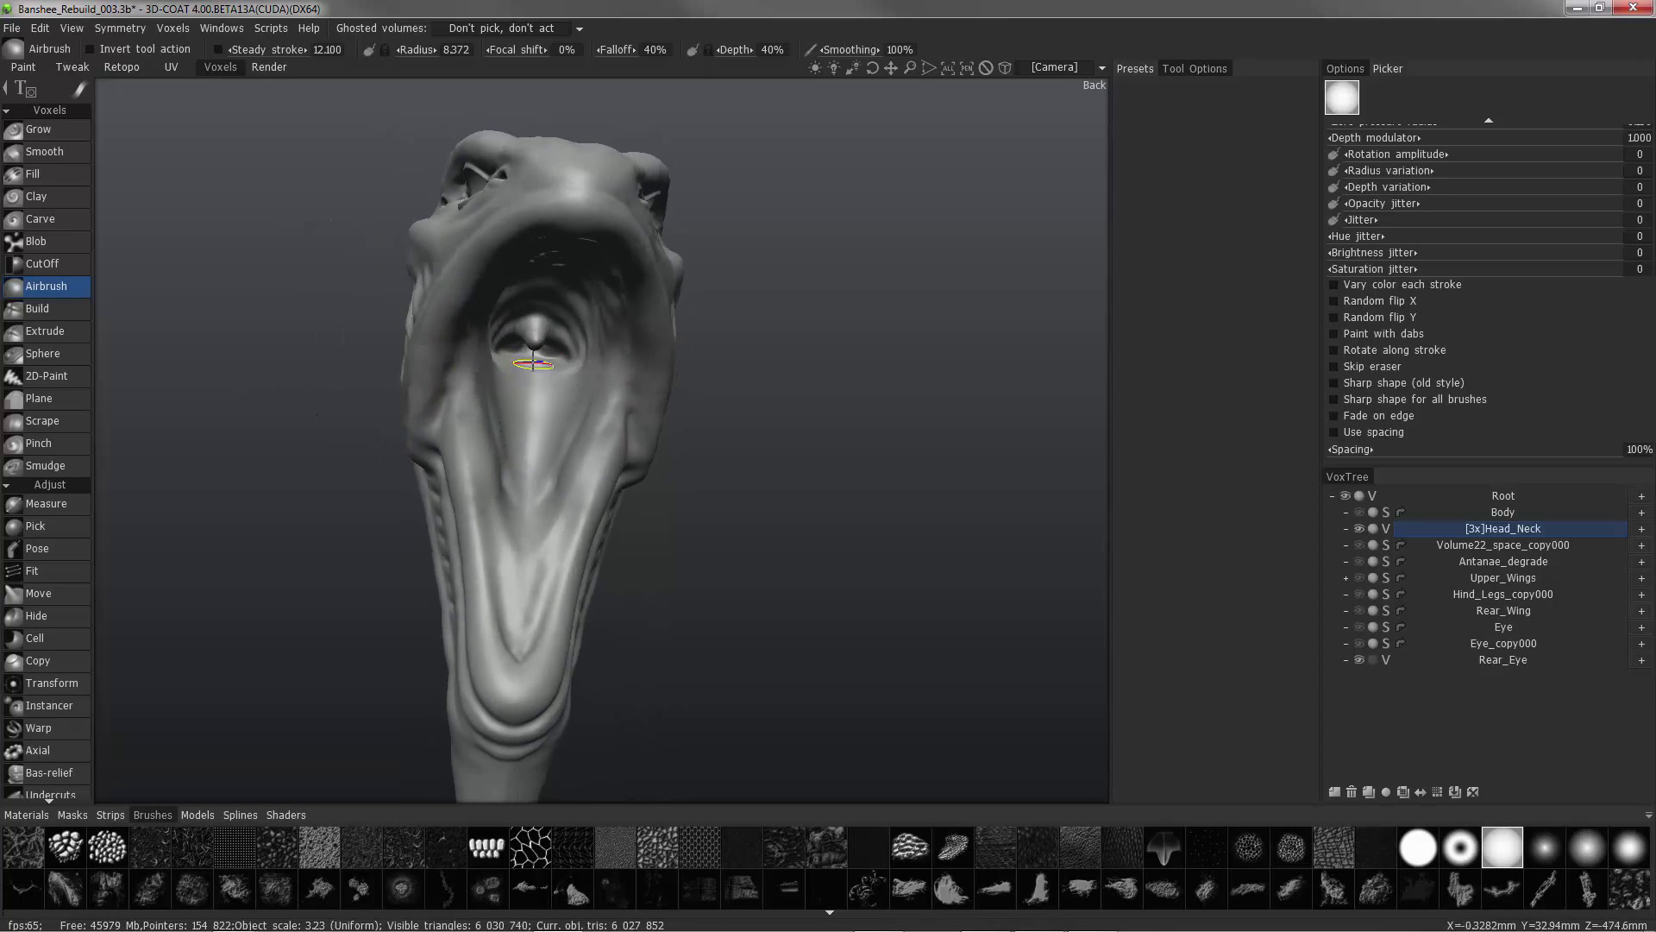
{"action": "mouse_move", "coordinate": [528, 355]}
{"action": "left_mouse_down", "text": "alt"}
{"action": "mouse_move", "coordinate": [528, 302]}
{"action": "mouse_move", "coordinate": [510, 326]}
{"action": "mouse_move", "coordinate": [525, 316]}
{"action": "mouse_move", "coordinate": [521, 363]}
{"action": "mouse_move", "coordinate": [516, 341]}
{"action": "mouse_move", "coordinate": [377, 363]}
{"action": "mouse_move", "coordinate": [443, 370]}
{"action": "mouse_move", "coordinate": [540, 331]}
{"action": "mouse_move", "coordinate": [510, 370]}
{"action": "mouse_move", "coordinate": [533, 360]}
{"action": "left_mouse_up", "text": "alt"}
Shape the mouth floor in front of the throat with Airbrush, using a soft round alpha, 40% depth and radius 9.364.
{"action": "left_click", "coordinate": [1629, 851]}
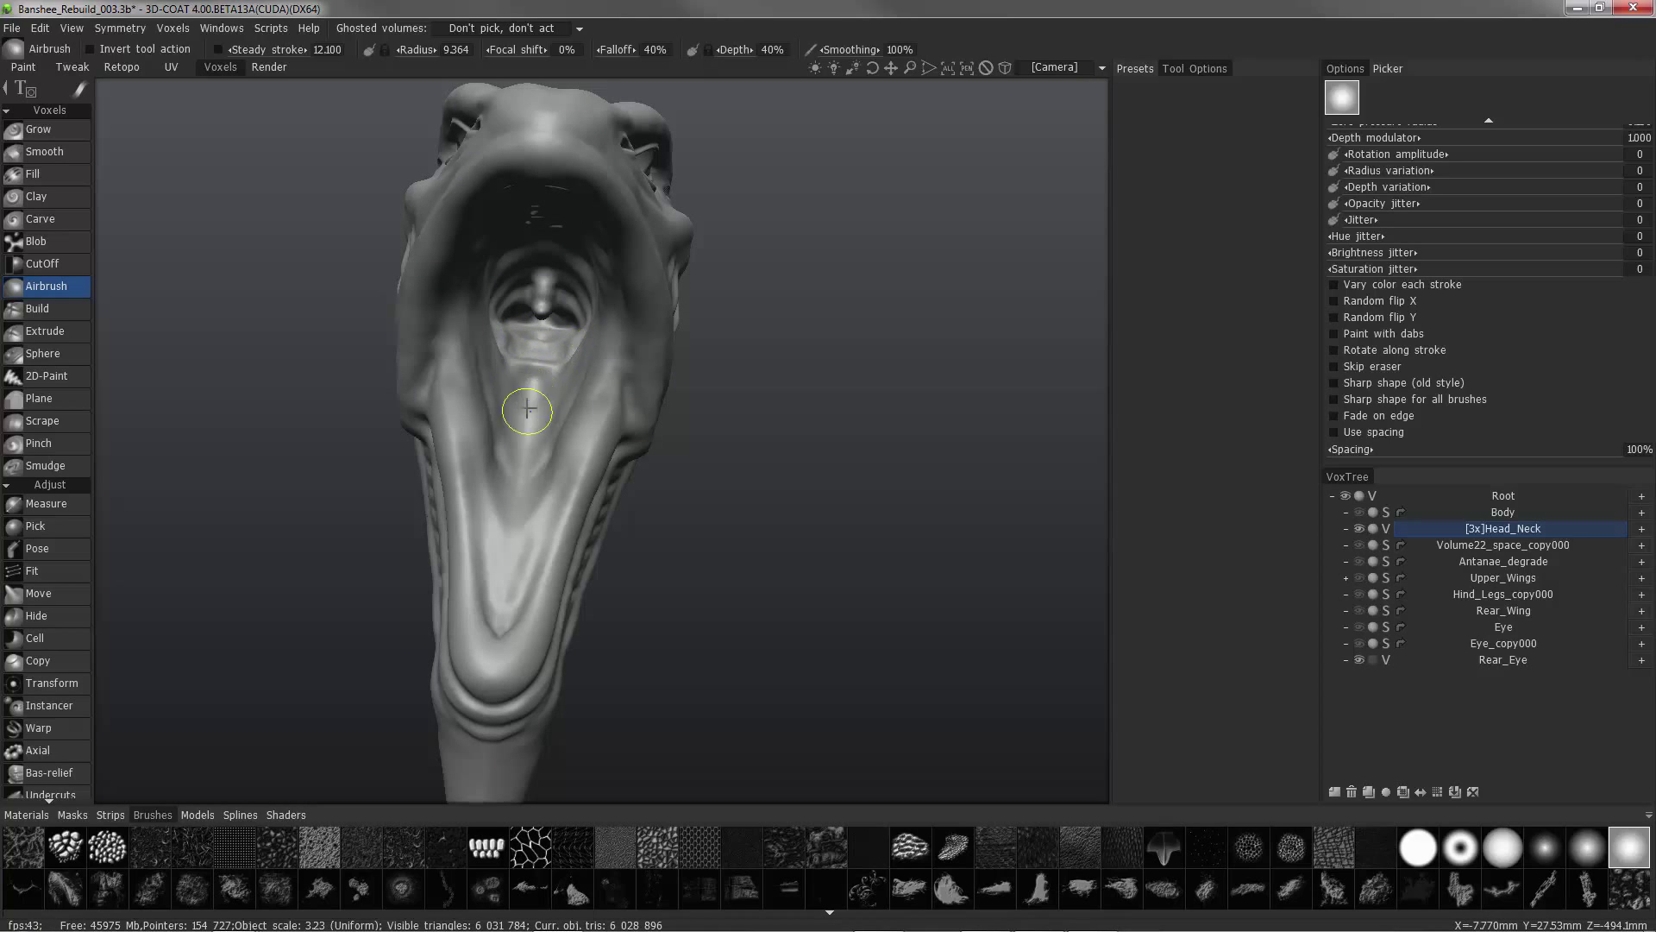
{"action": "left_click_drag", "start_coordinate": [527, 409], "coordinate": [515, 348]}
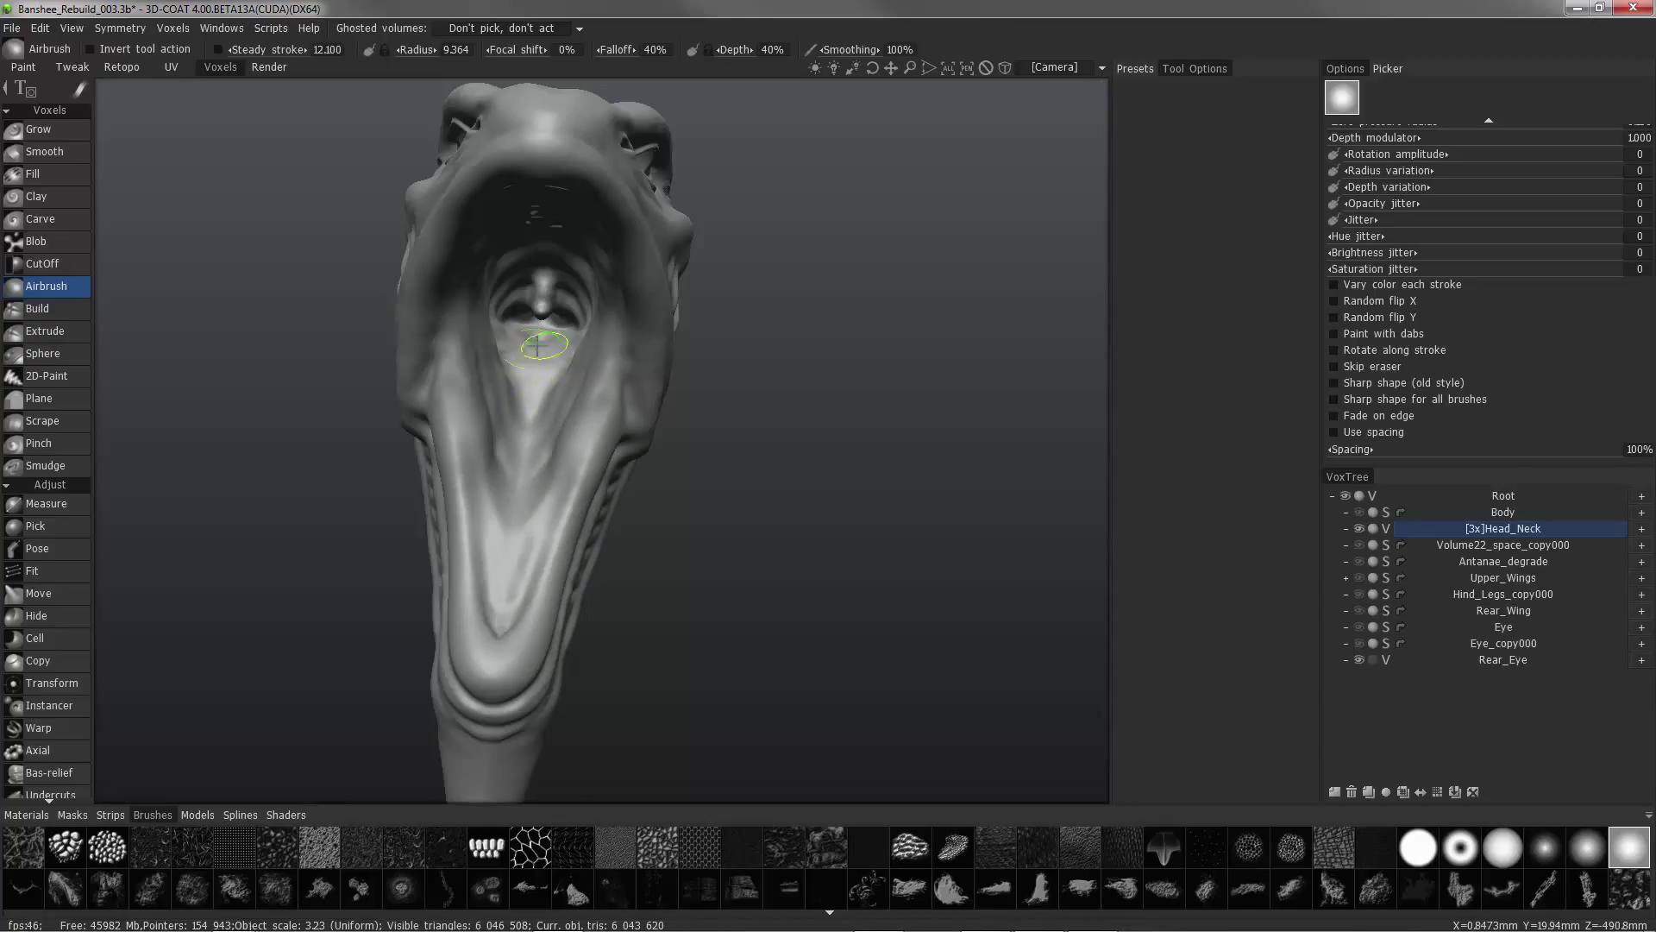
{"action": "mouse_move", "coordinate": [453, 431]}
{"action": "left_mouse_down", "text": "alt"}
{"action": "mouse_move", "coordinate": [518, 440]}
{"action": "mouse_move", "coordinate": [433, 436]}
{"action": "left_mouse_up", "text": "alt"}
{"action": "mouse_move", "coordinate": [457, 375]}
{"action": "left_mouse_down"}
{"action": "mouse_move", "coordinate": [448, 344]}
{"action": "mouse_move", "coordinate": [490, 388]}
{"action": "left_mouse_up"}
Sculpt vertical folds inside the cheek with Build at 110% depth, radius 5.663 and 5% spacing.
{"action": "left_click", "coordinate": [53, 313]}
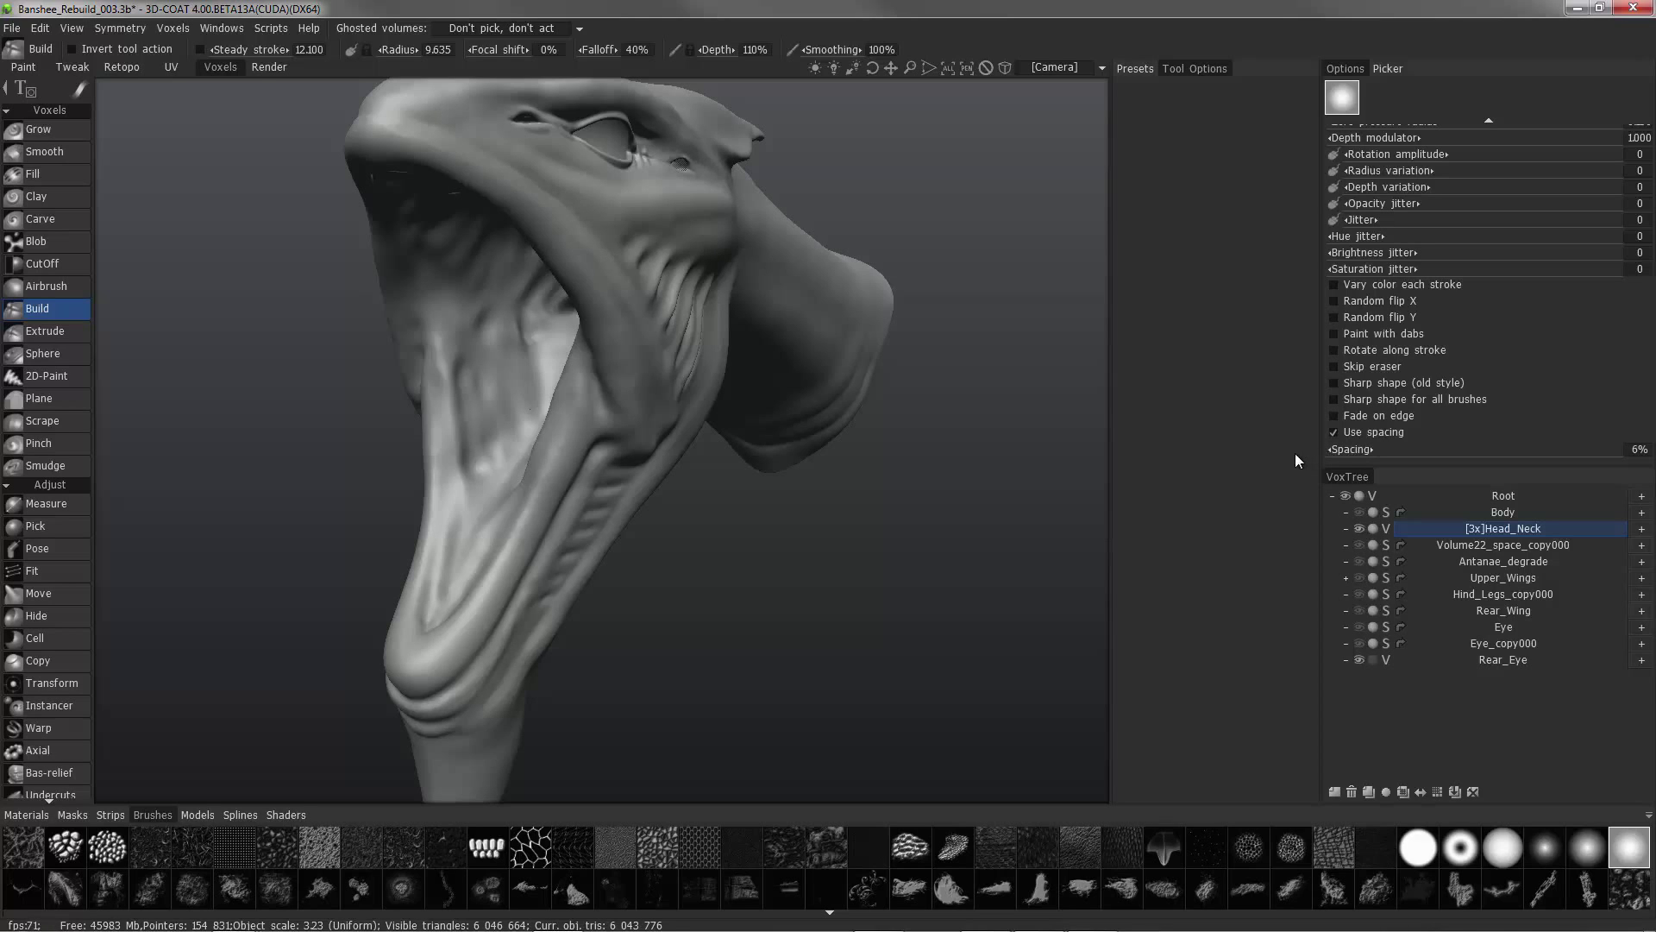
{"action": "right_click_drag", "start_coordinate": [469, 395], "coordinate": [470, 374]}
{"action": "mouse_move", "coordinate": [470, 373]}
{"action": "left_mouse_down"}
{"action": "mouse_move", "coordinate": [492, 381]}
{"action": "mouse_move", "coordinate": [500, 470]}
{"action": "mouse_move", "coordinate": [470, 380]}
{"action": "mouse_move", "coordinate": [474, 313]}
{"action": "mouse_move", "coordinate": [499, 345]}
{"action": "mouse_move", "coordinate": [532, 448]}
{"action": "mouse_move", "coordinate": [433, 290]}
{"action": "left_mouse_up"}
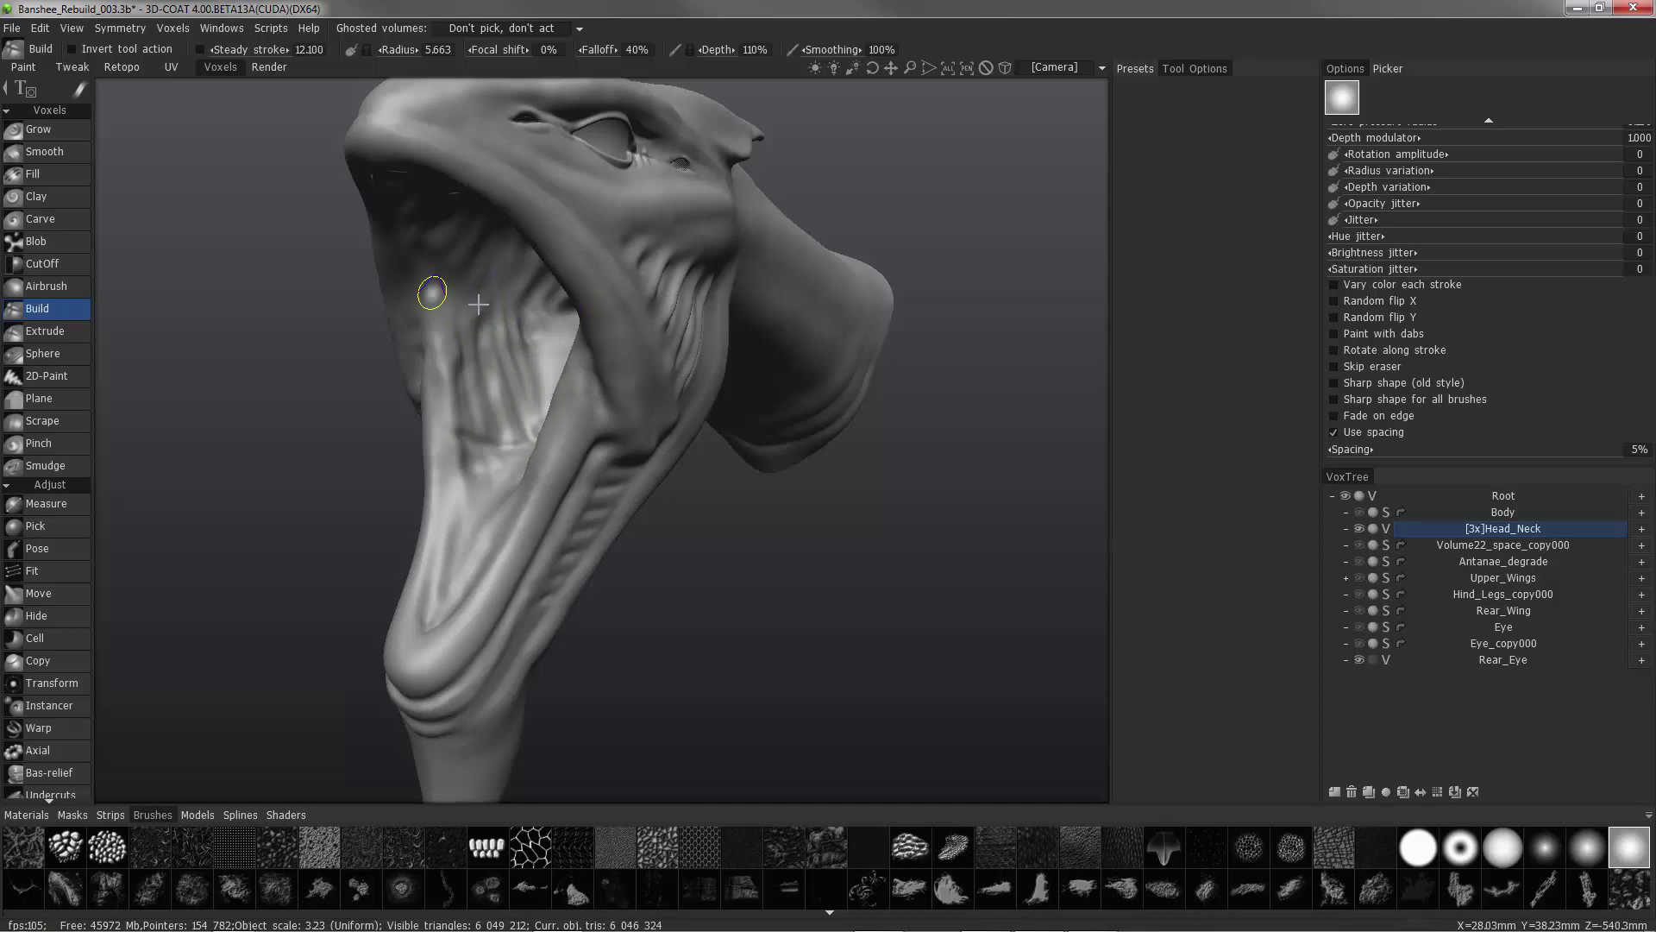
{"action": "mouse_move", "coordinate": [352, 376]}
{"action": "left_mouse_down"}
{"action": "mouse_move", "coordinate": [540, 458]}
{"action": "mouse_move", "coordinate": [621, 374]}
{"action": "mouse_move", "coordinate": [595, 414]}
{"action": "left_mouse_up"}
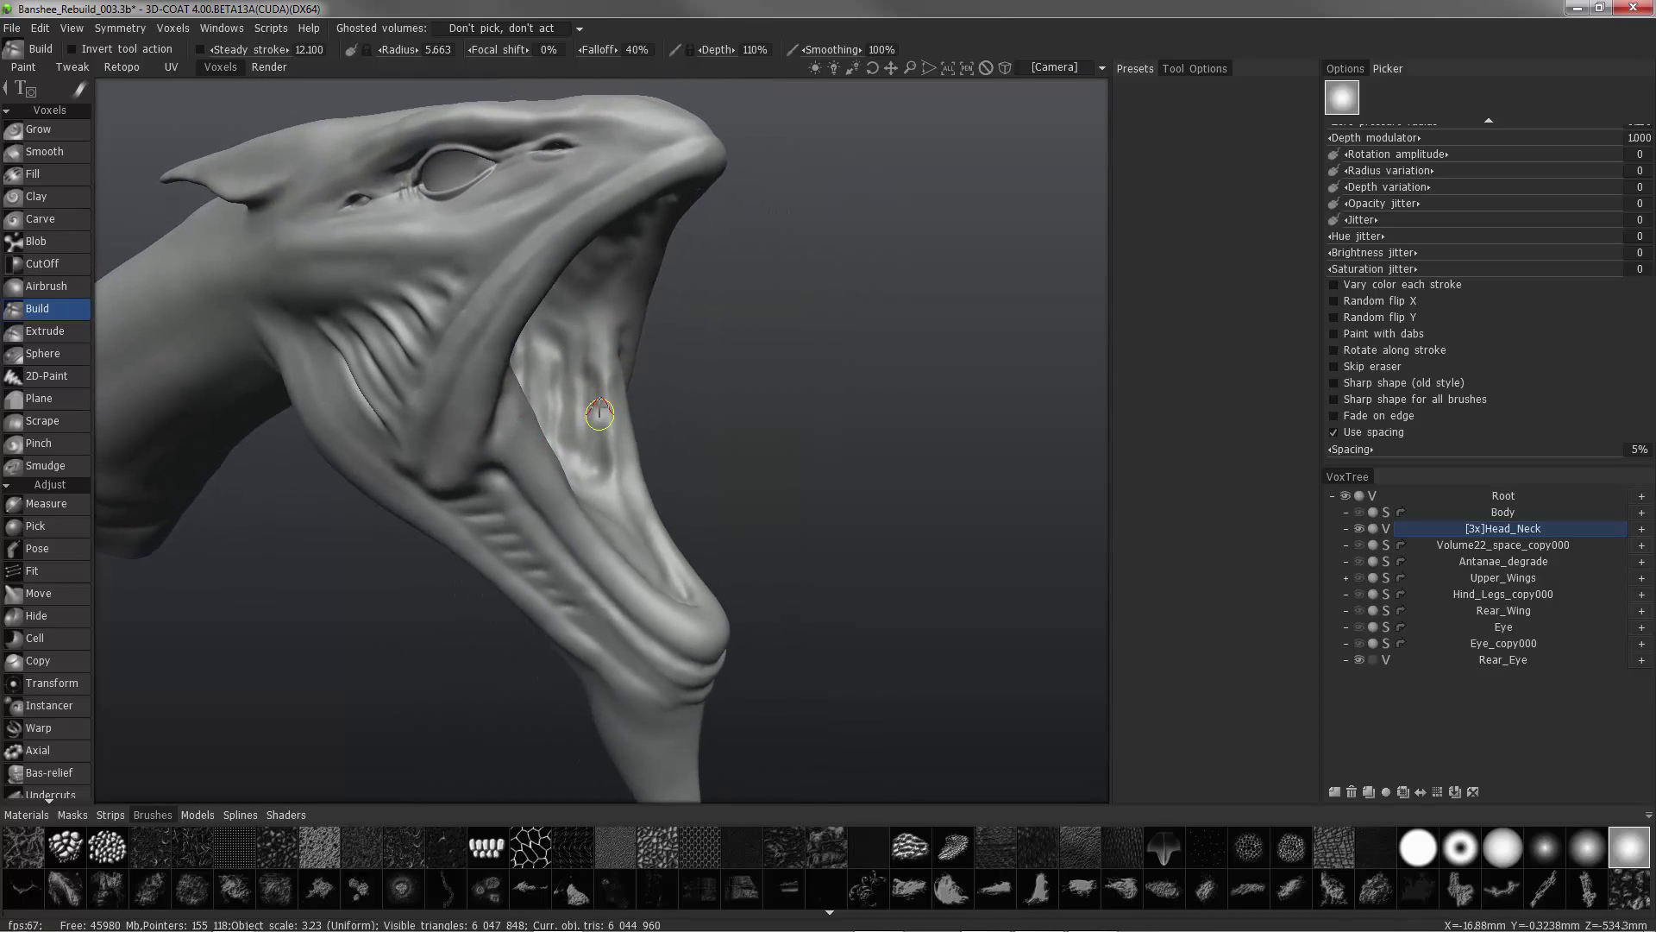
{"action": "right_click_drag", "start_coordinate": [569, 410], "coordinate": [581, 411]}
Change the pen pressure mode and deepen the inner cheek folds with Build at 37% depth, using radii 8.713 and 7.732.
{"action": "left_click_drag", "start_coordinate": [581, 411], "coordinate": [562, 407], "text": "alt"}
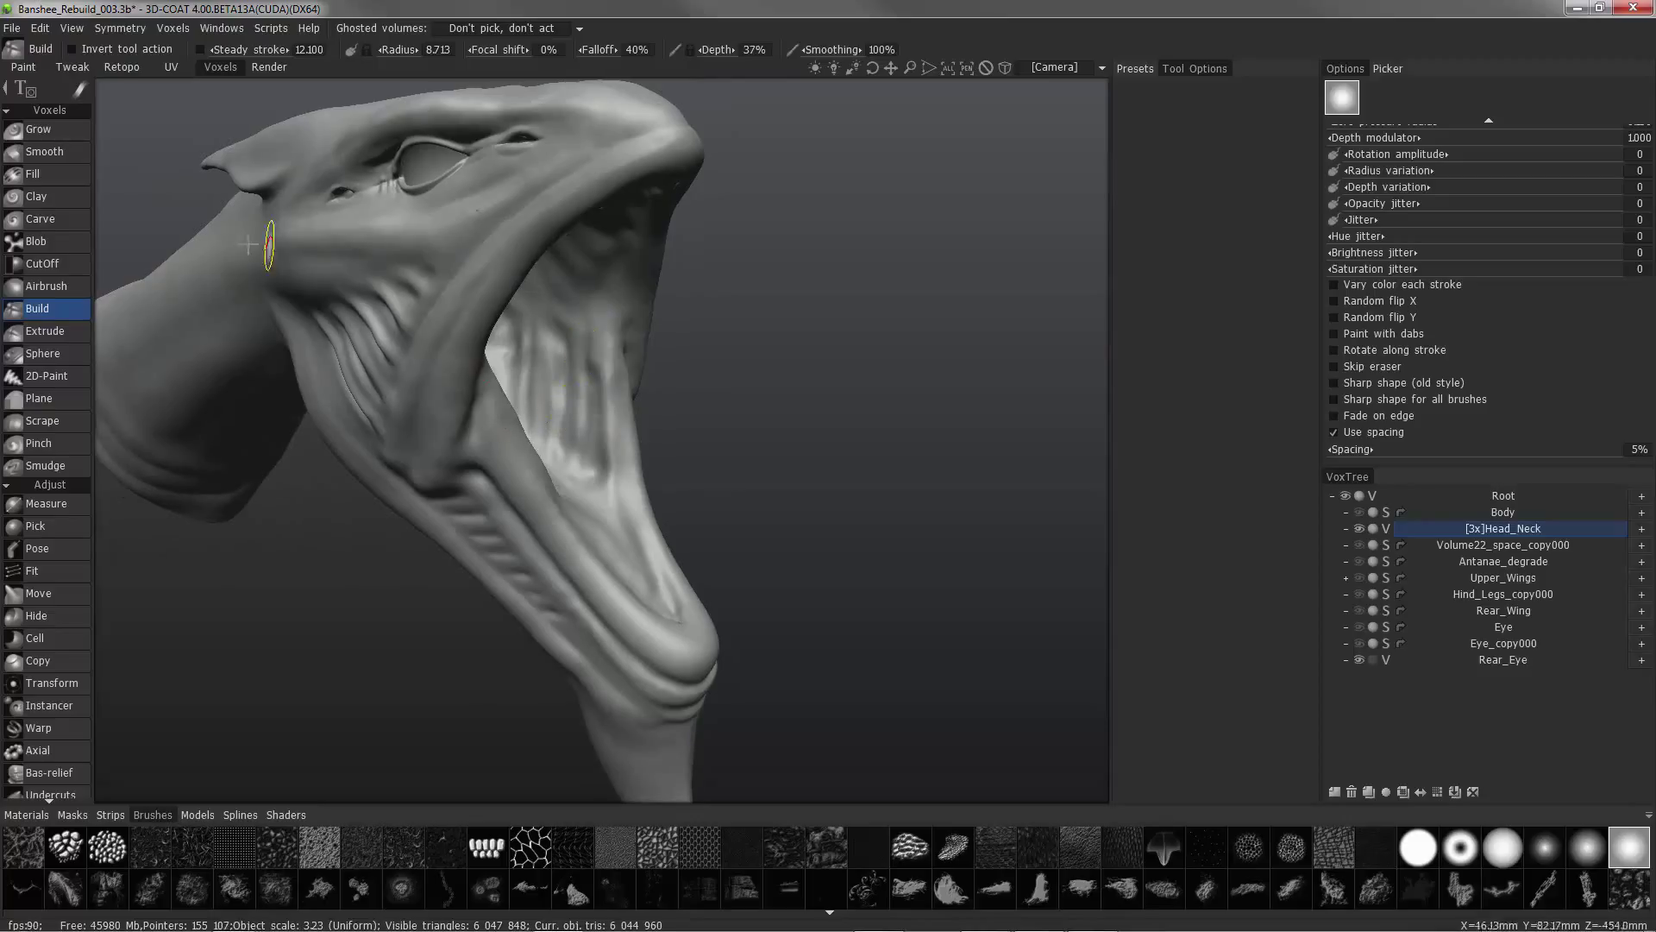
{"action": "mouse_move", "coordinate": [73, 93]}
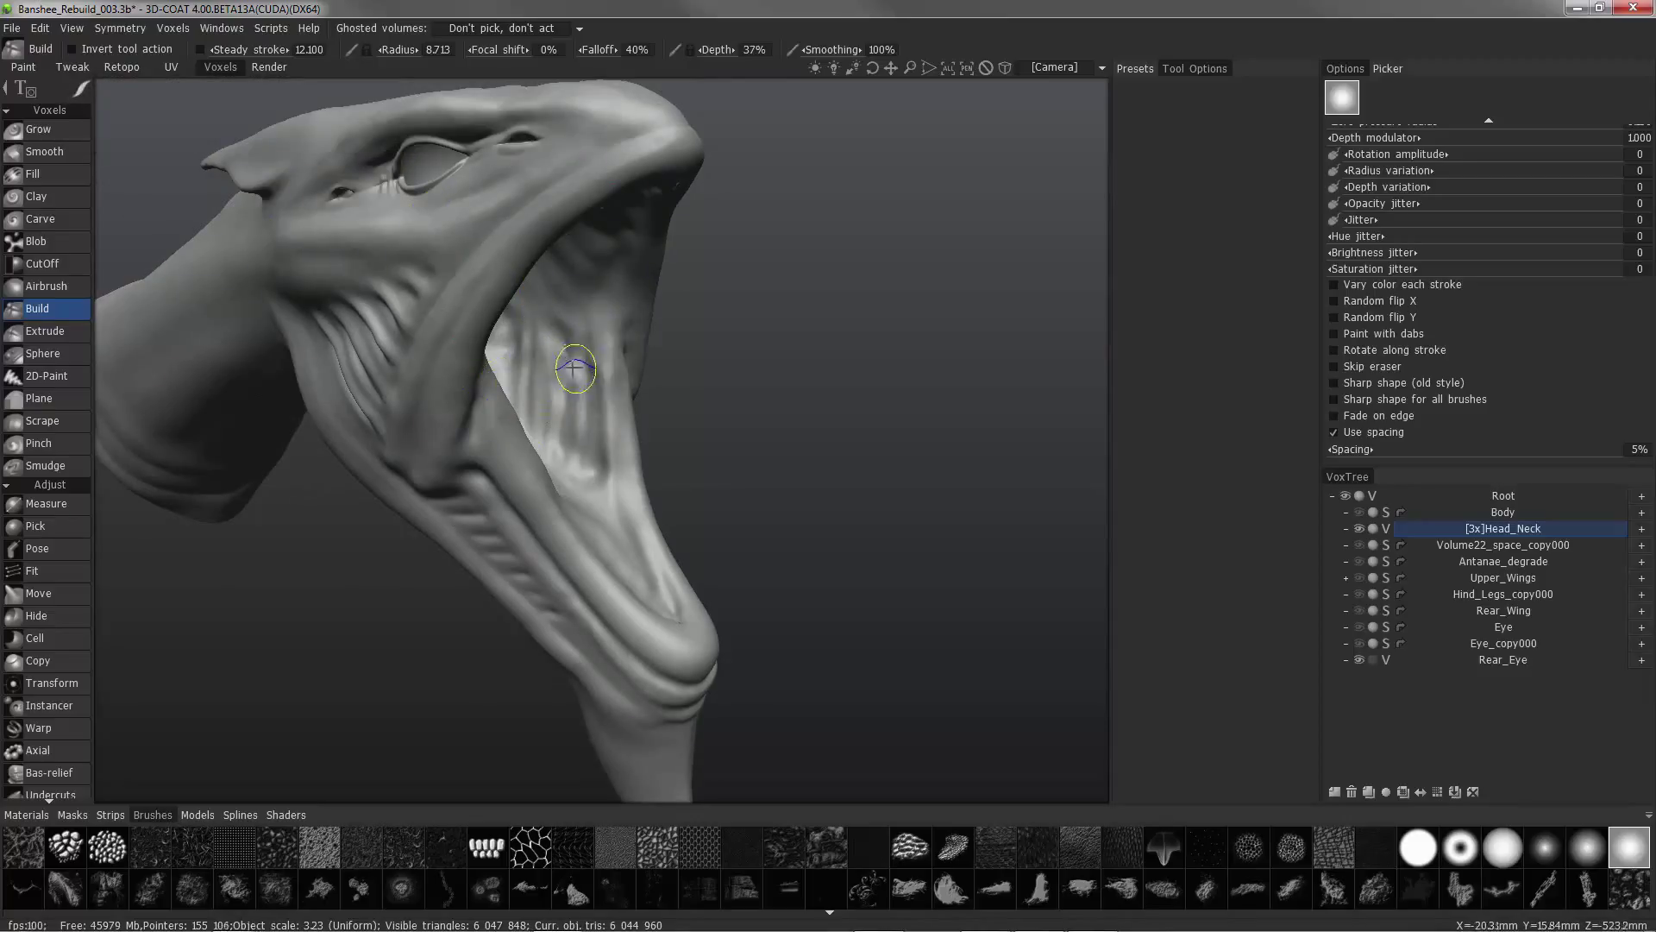
{"action": "left_click_drag", "start_coordinate": [576, 343], "coordinate": [570, 458]}
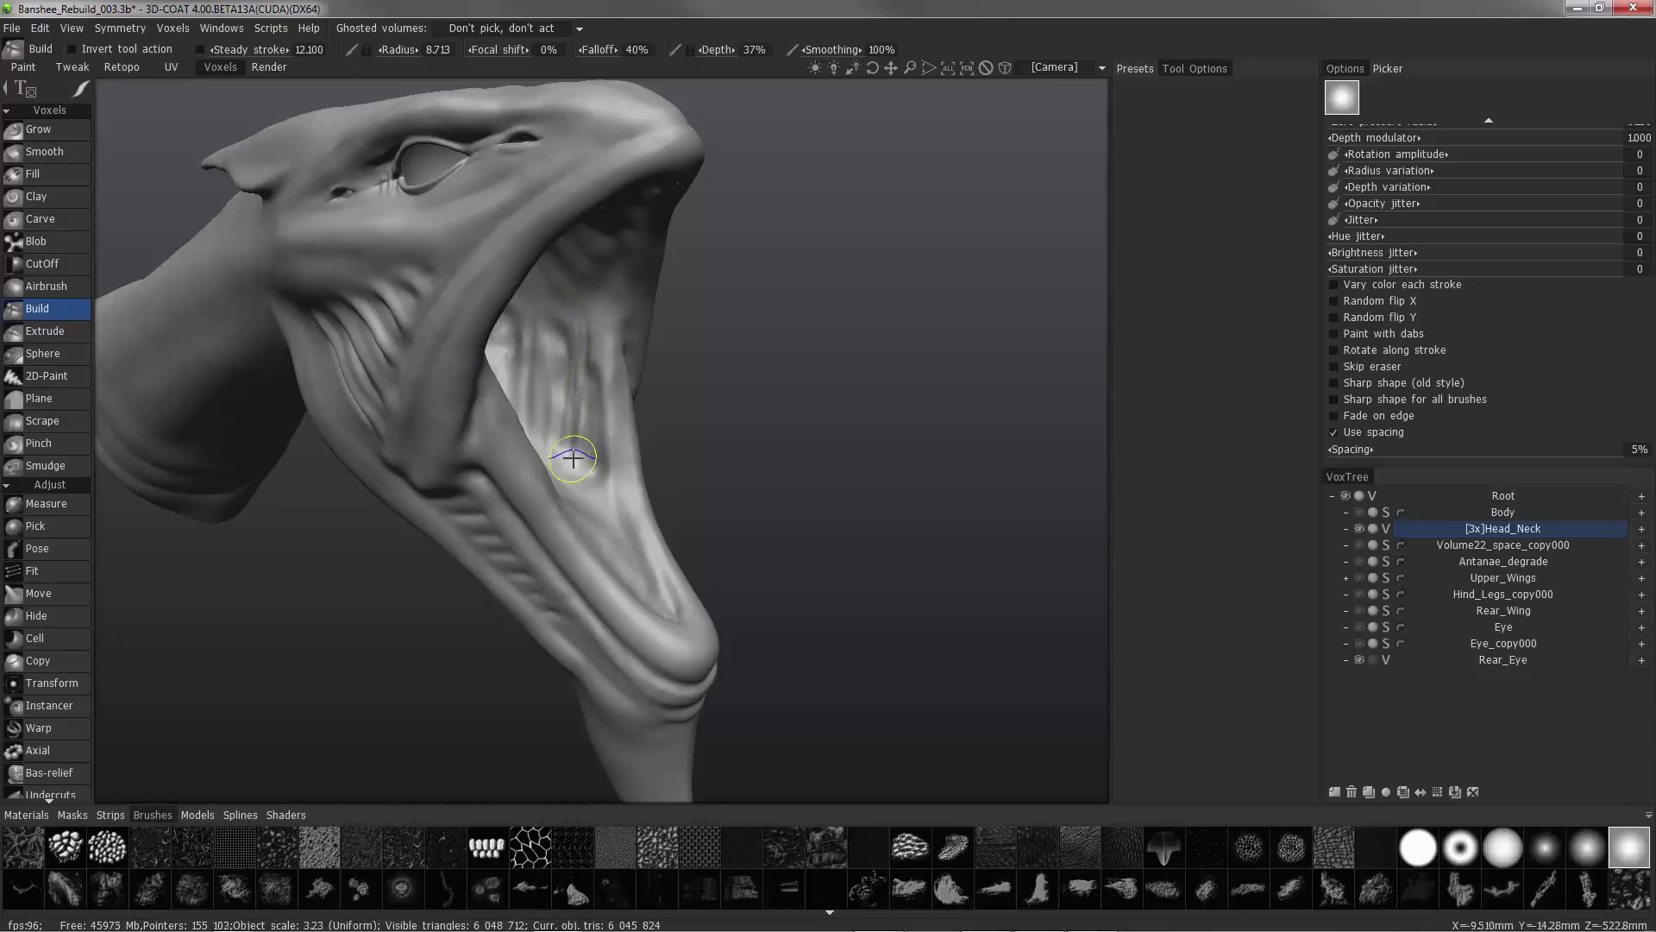
{"action": "mouse_move", "coordinate": [577, 339]}
{"action": "left_mouse_down"}
{"action": "mouse_move", "coordinate": [569, 457]}
{"action": "mouse_move", "coordinate": [588, 350]}
{"action": "mouse_move", "coordinate": [509, 296]}
{"action": "mouse_move", "coordinate": [552, 302]}
{"action": "mouse_move", "coordinate": [603, 388]}
{"action": "mouse_move", "coordinate": [609, 354]}
{"action": "mouse_move", "coordinate": [600, 412]}
{"action": "left_mouse_up"}
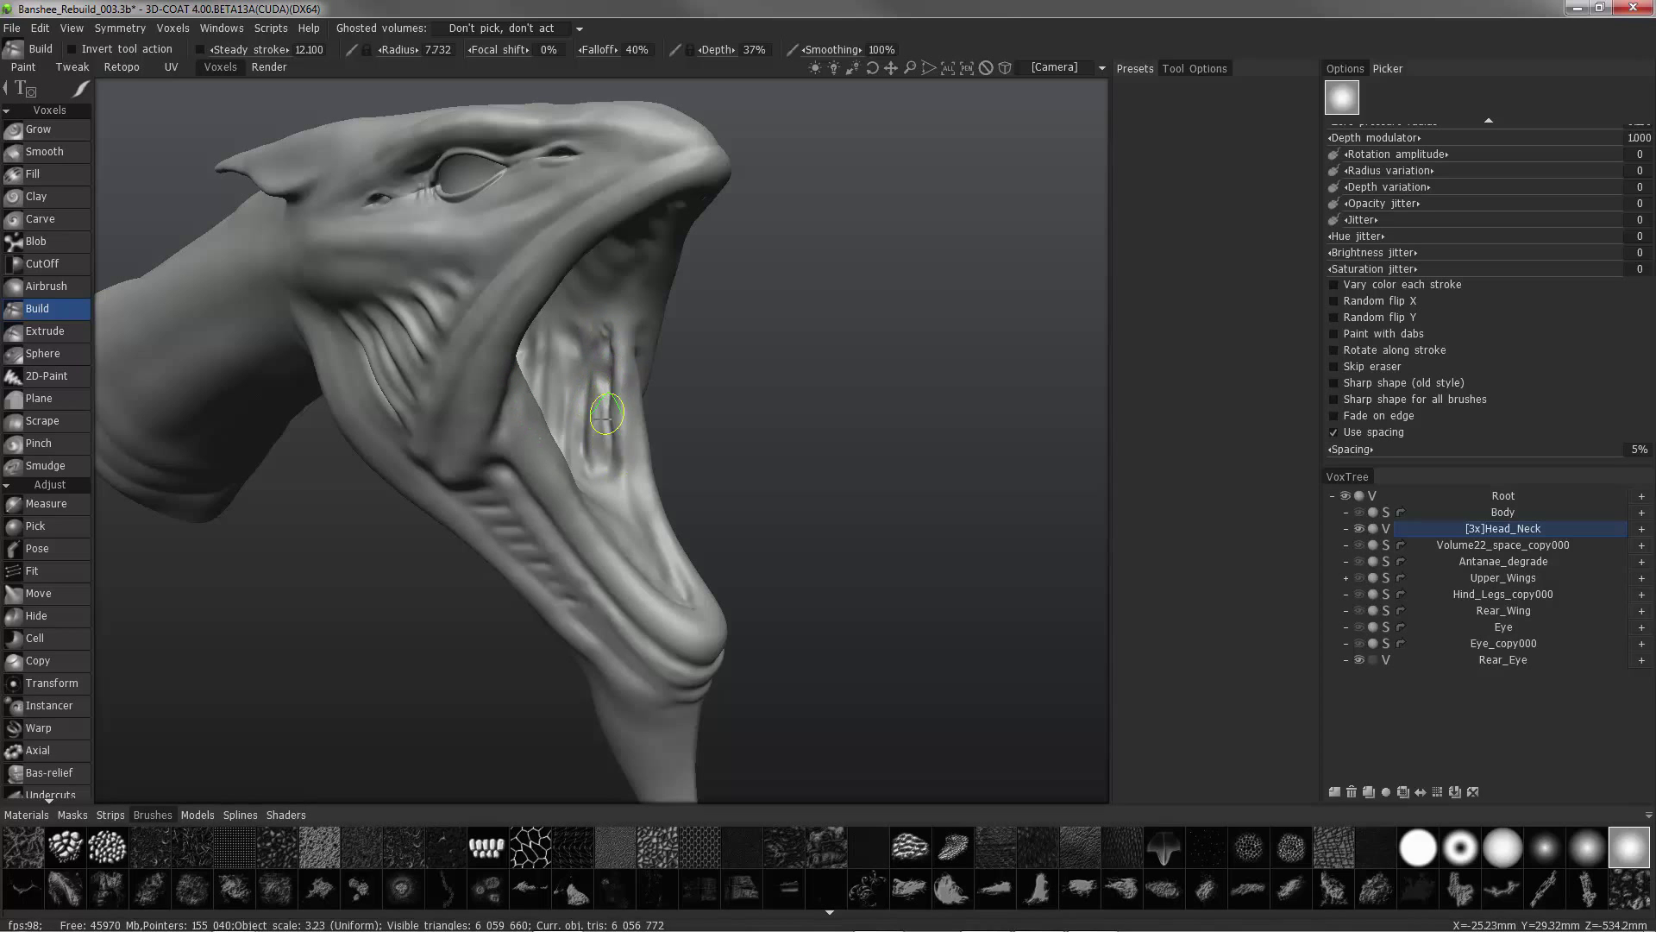
{"action": "scroll", "coordinate": [611, 345], "scroll_direction": "up", "scroll_amount": 6}
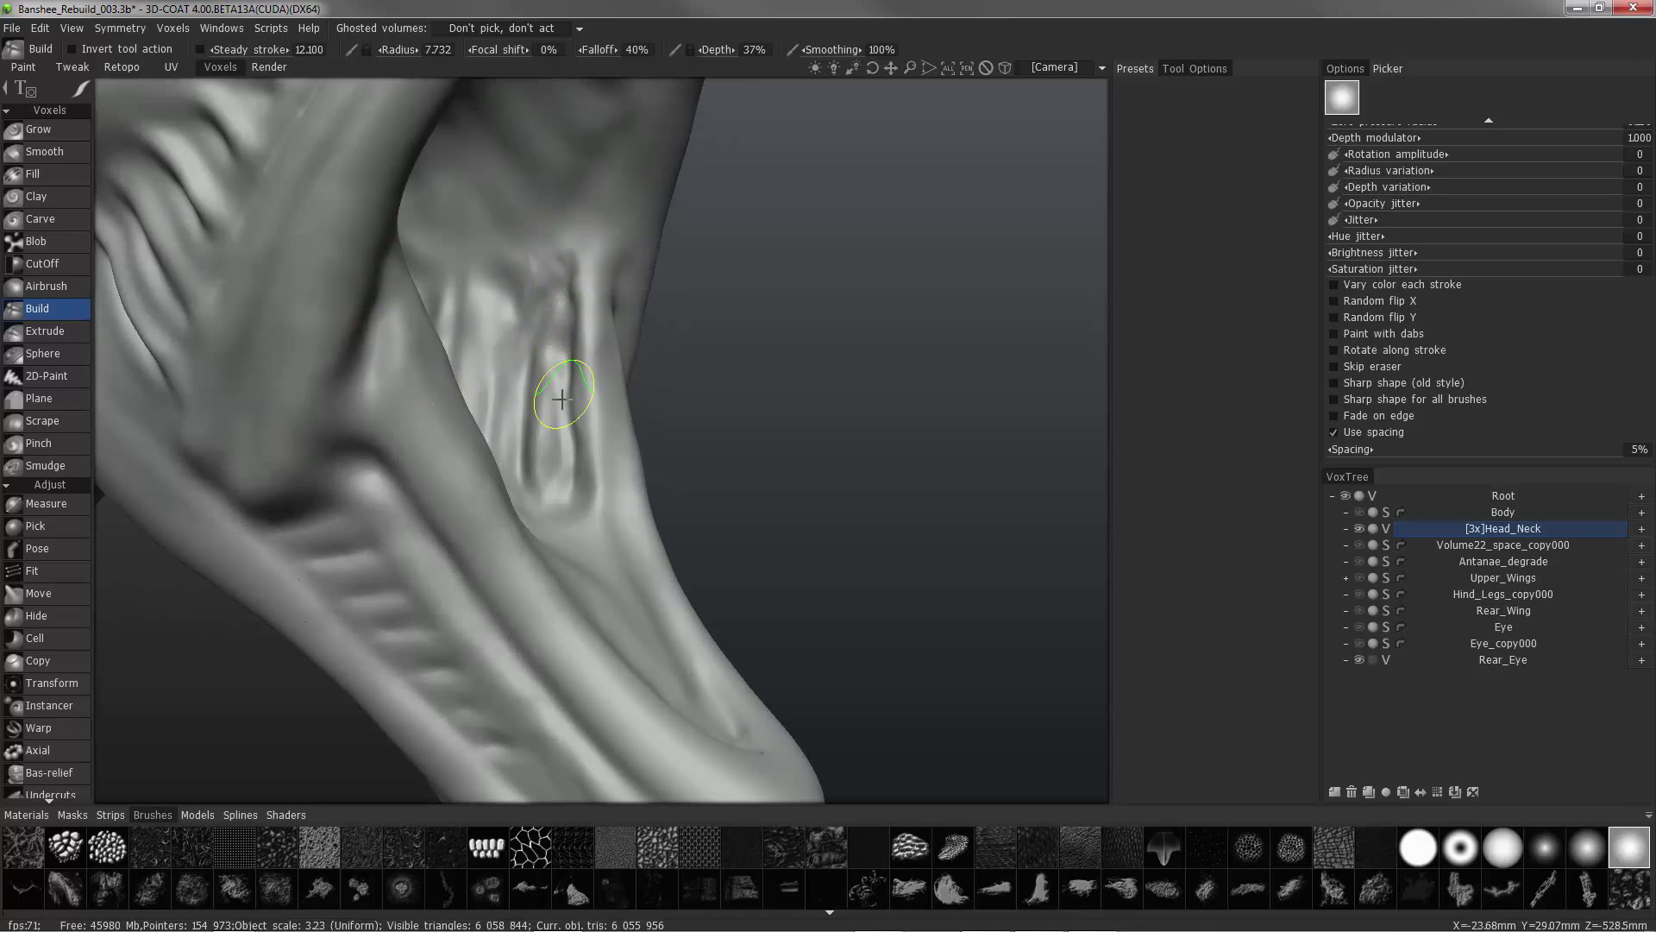
{"action": "mouse_move", "coordinate": [529, 348]}
{"action": "left_mouse_down", "text": "alt"}
{"action": "mouse_move", "coordinate": [565, 356]}
{"action": "mouse_move", "coordinate": [552, 364]}
{"action": "left_mouse_up", "text": "alt"}
{"action": "left_click_drag", "start_coordinate": [741, 302], "coordinate": [596, 354], "text": "alt"}
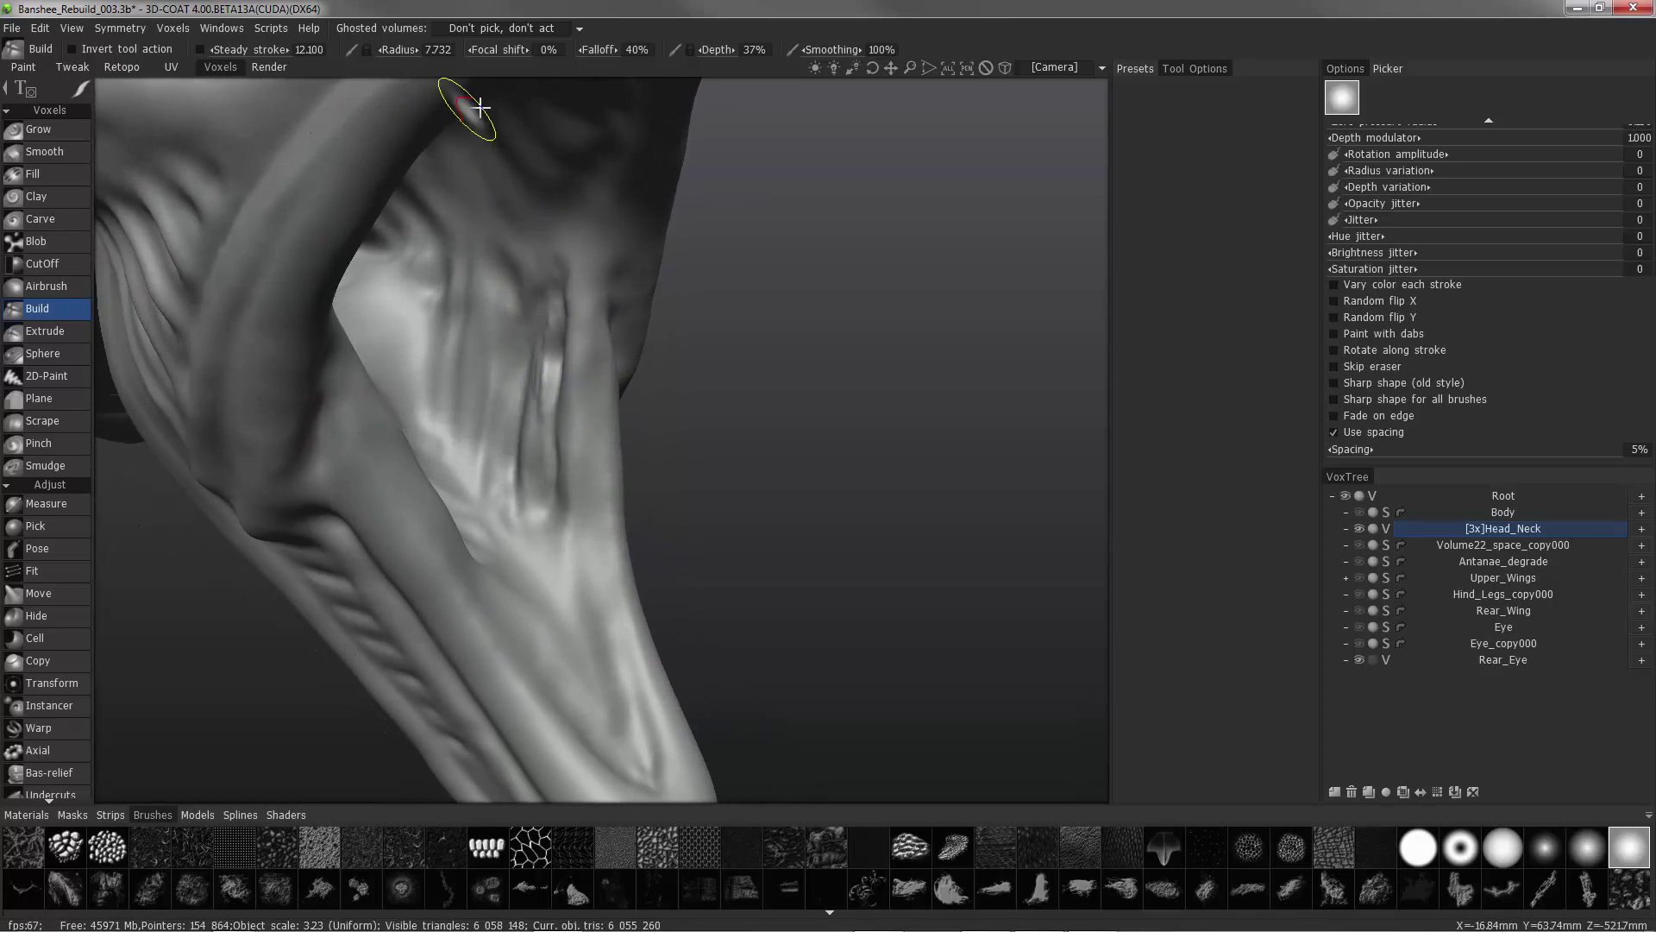
{"action": "left_click_drag", "start_coordinate": [481, 107], "coordinate": [543, 359], "text": "alt"}
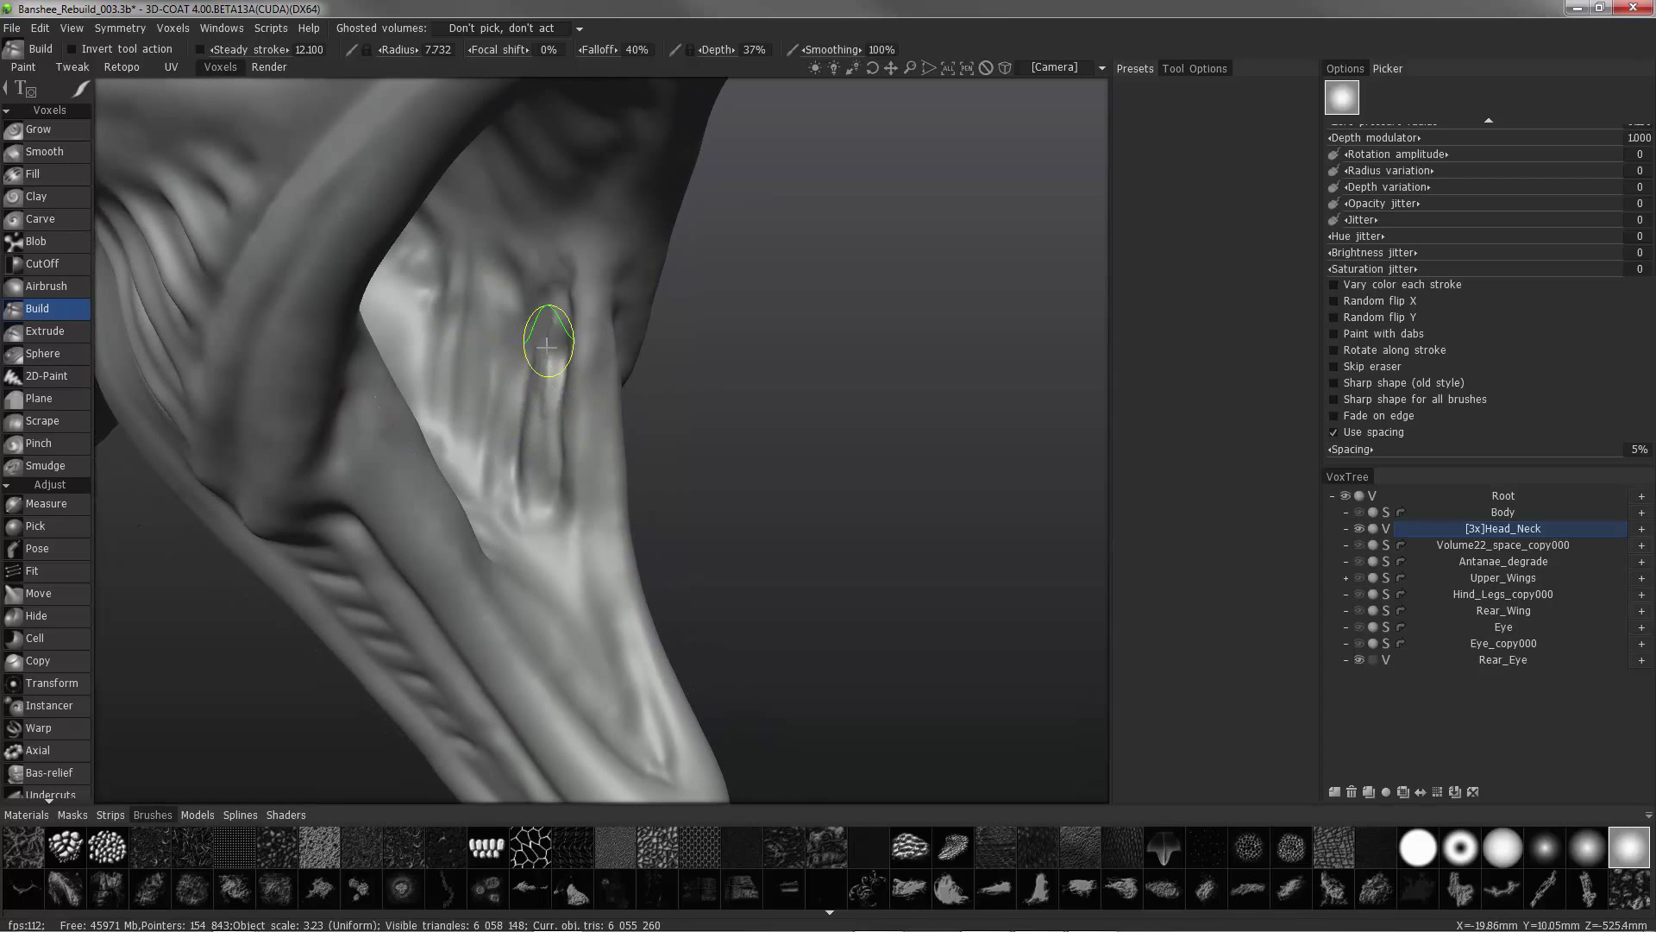
{"action": "left_click_drag", "start_coordinate": [385, 325], "coordinate": [529, 385], "text": "alt"}
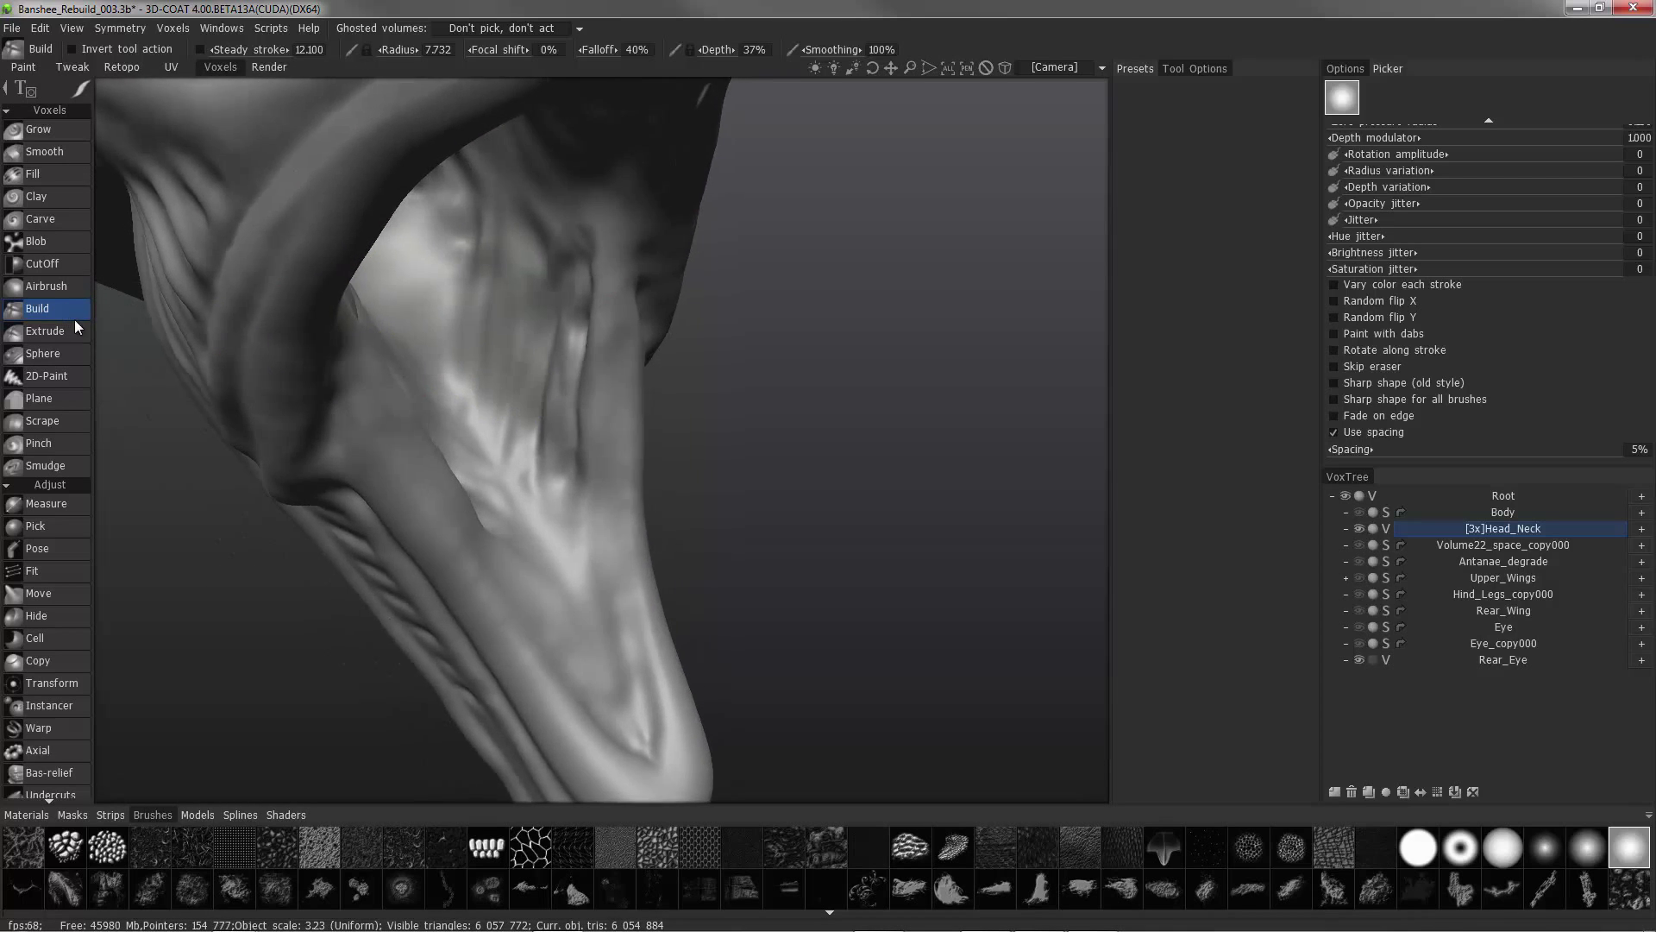
Restore the previous pen pressure mode and refine the inner cheek folds with Build at 37% depth and radius 6.638.
{"action": "mouse_move", "coordinate": [79, 94]}
{"action": "left_click", "coordinate": [140, 98]}
{"action": "left_click_drag", "start_coordinate": [535, 217], "coordinate": [634, 268], "text": "alt"}
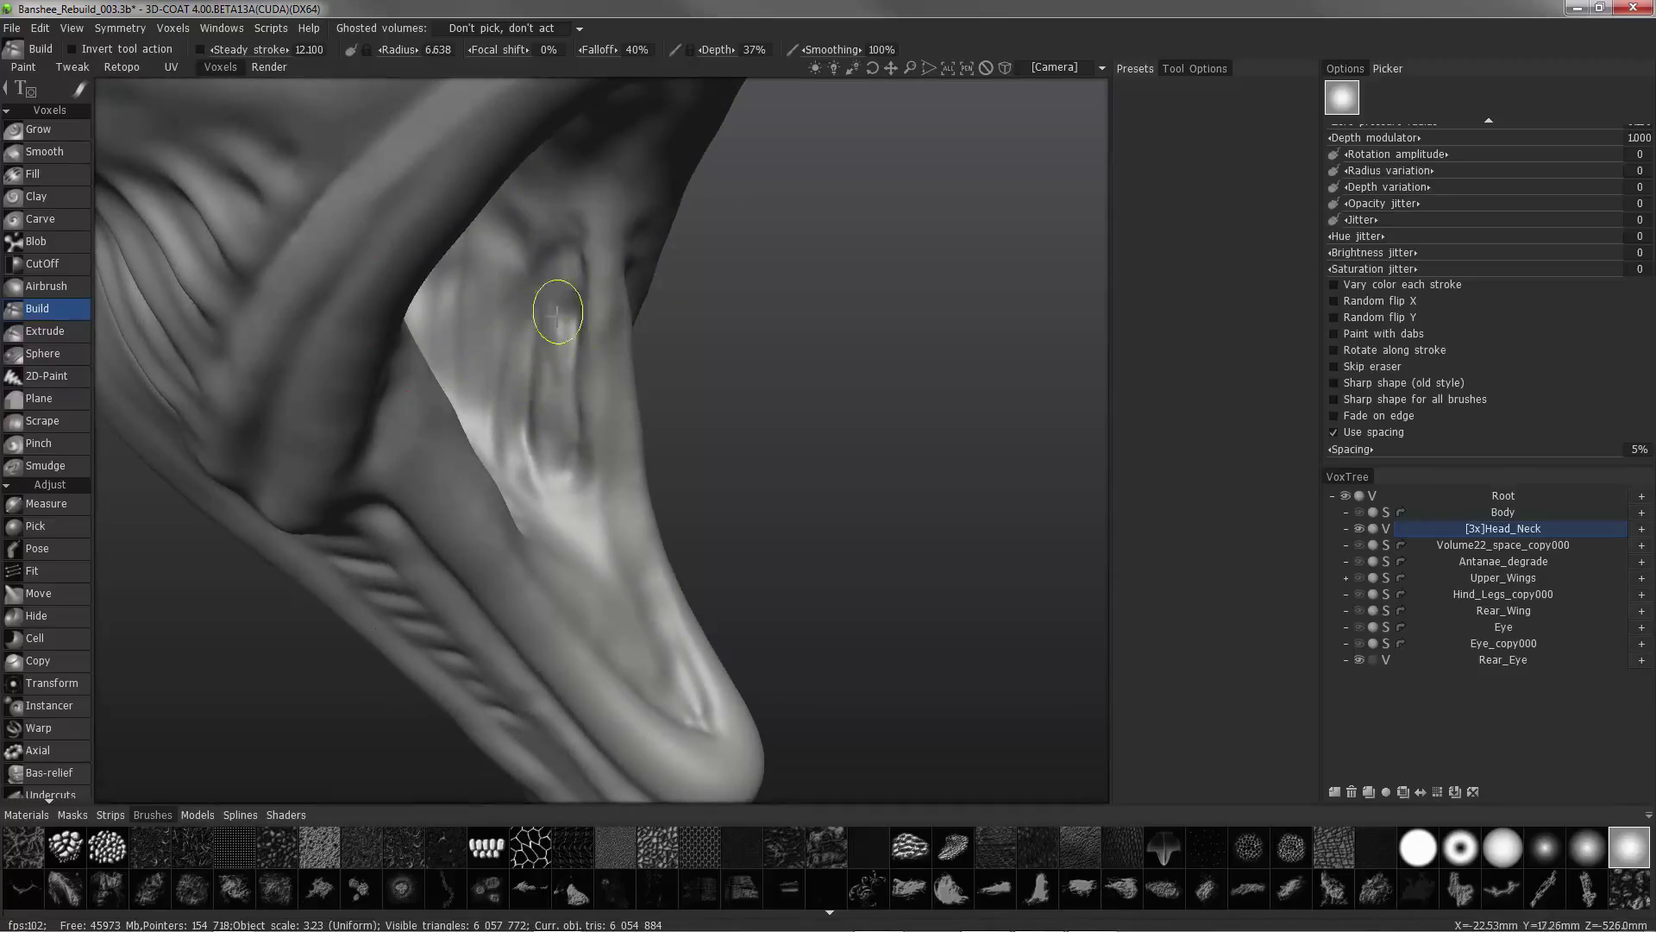
{"action": "mouse_move", "coordinate": [541, 372]}
{"action": "left_mouse_down"}
{"action": "mouse_move", "coordinate": [562, 446]}
{"action": "mouse_move", "coordinate": [551, 327]}
{"action": "left_mouse_up"}
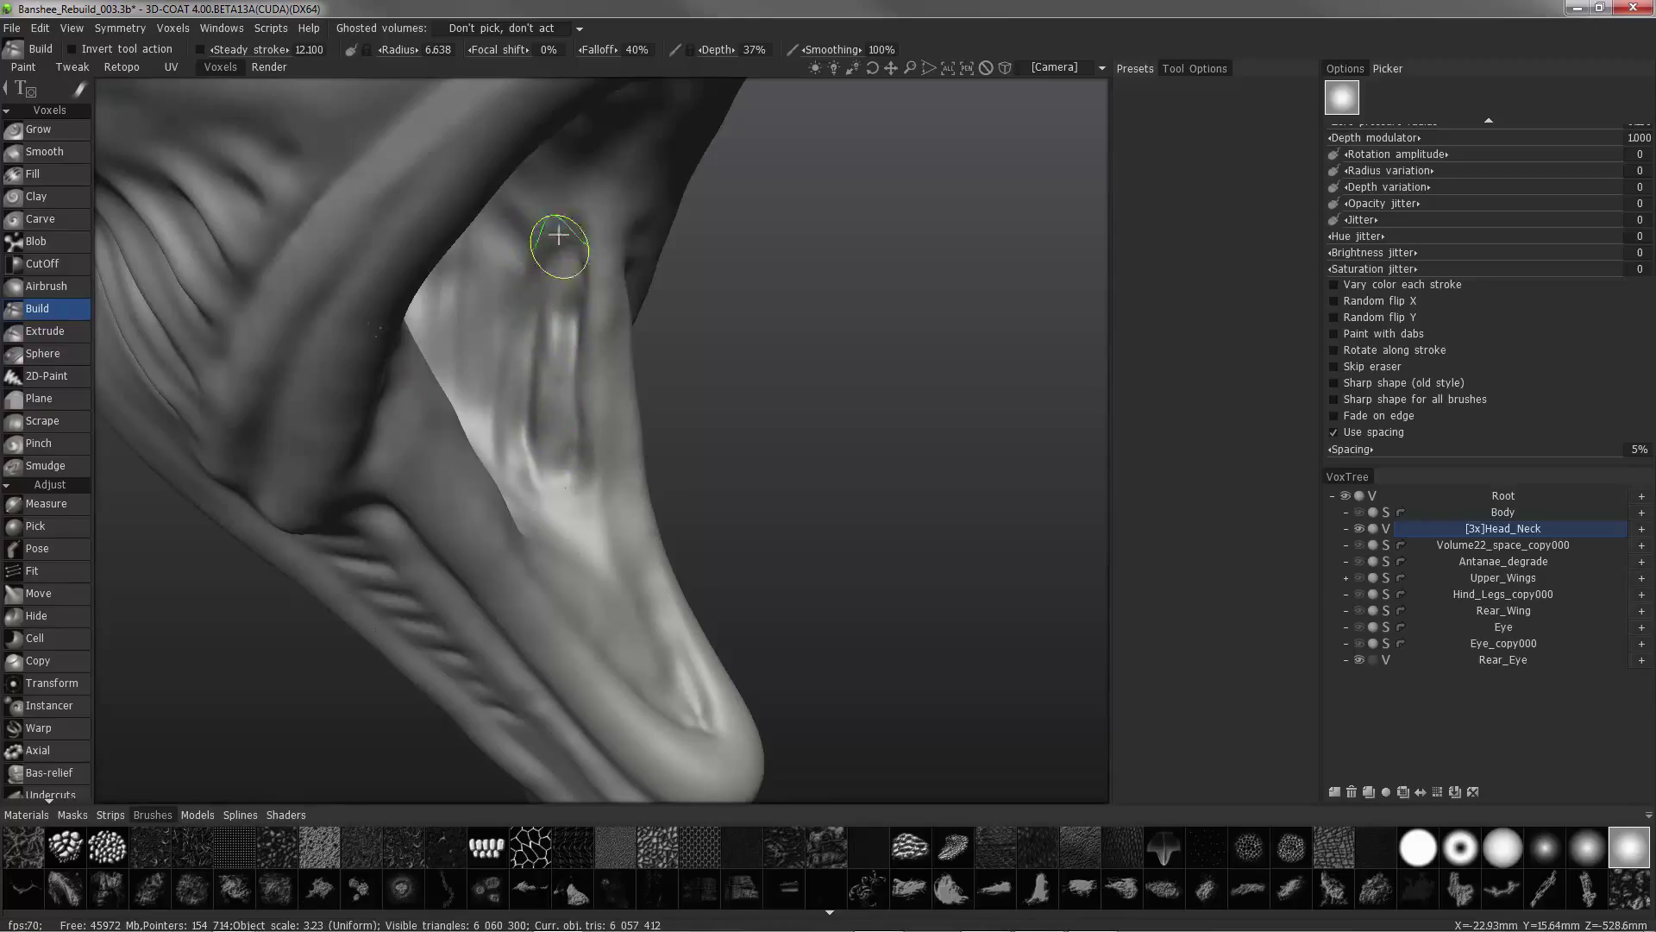
{"action": "left_click_drag", "start_coordinate": [559, 235], "coordinate": [586, 280], "text": "alt"}
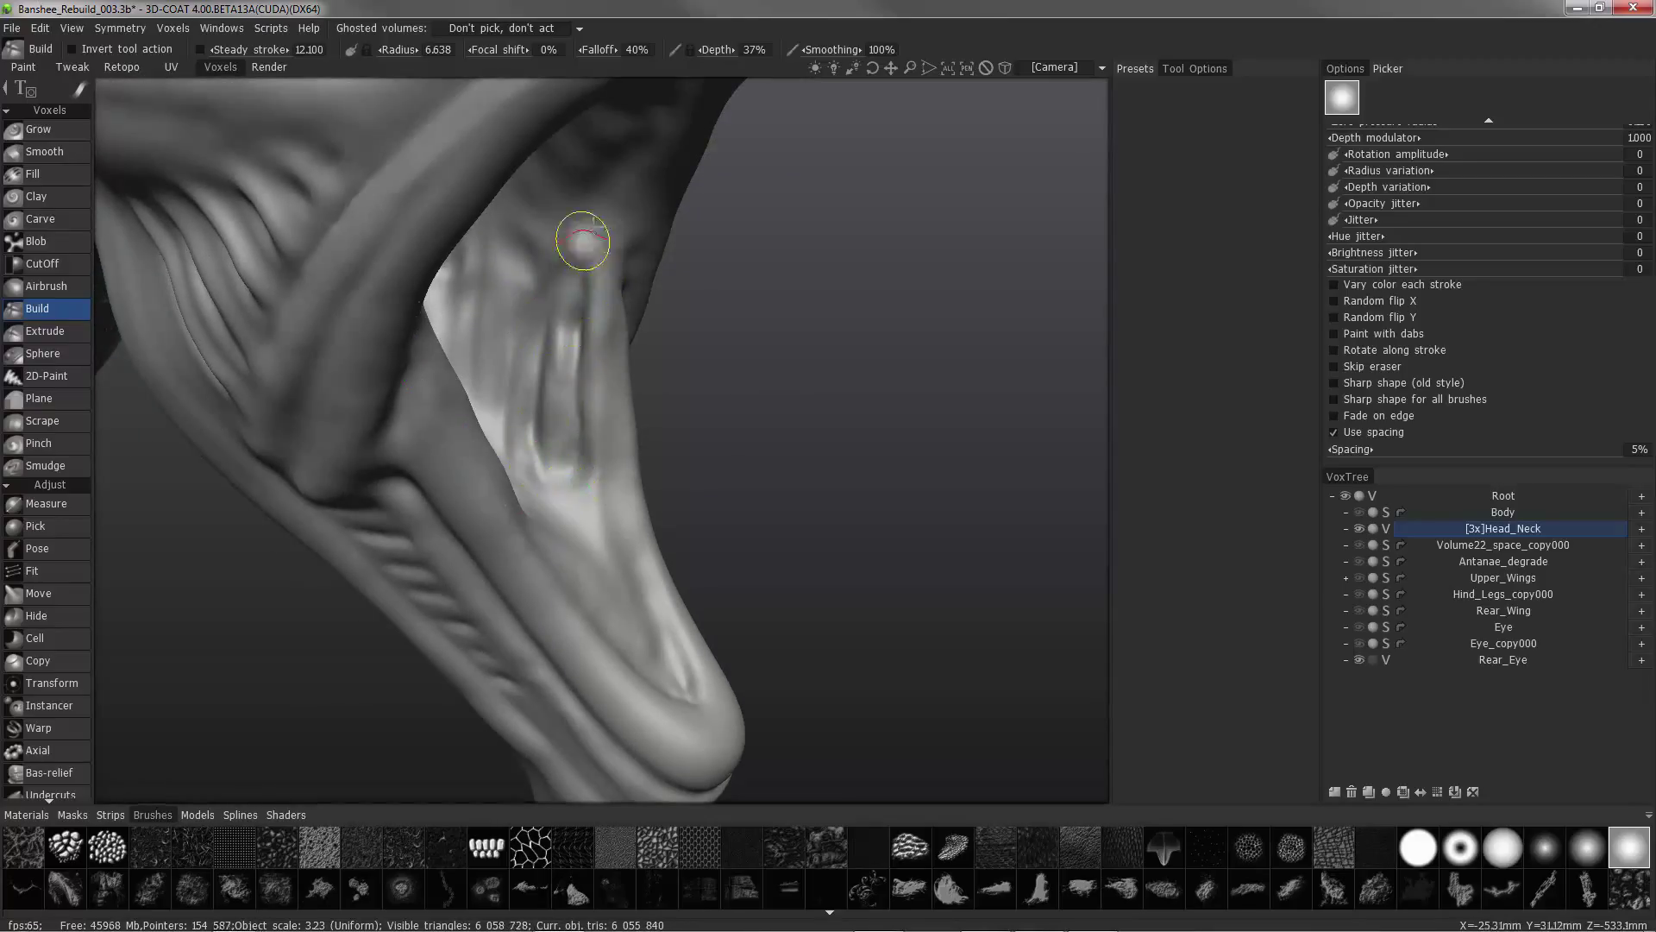
Reduce the Build radius to 5.338 and sculpt wavy folds along the floor of the lower jaw at 37% depth.
{"action": "mouse_move", "coordinate": [580, 233]}
{"action": "left_mouse_down", "text": "alt"}
{"action": "mouse_move", "coordinate": [565, 325]}
{"action": "mouse_move", "coordinate": [551, 229]}
{"action": "mouse_move", "coordinate": [554, 314]}
{"action": "mouse_move", "coordinate": [547, 251]}
{"action": "mouse_move", "coordinate": [561, 417]}
{"action": "mouse_move", "coordinate": [542, 509]}
{"action": "mouse_move", "coordinate": [369, 480]}
{"action": "mouse_move", "coordinate": [336, 581]}
{"action": "mouse_move", "coordinate": [507, 546]}
{"action": "mouse_move", "coordinate": [581, 491]}
{"action": "mouse_move", "coordinate": [593, 561]}
{"action": "mouse_move", "coordinate": [570, 509]}
{"action": "mouse_move", "coordinate": [616, 665]}
{"action": "mouse_move", "coordinate": [603, 574]}
{"action": "mouse_move", "coordinate": [607, 678]}
{"action": "left_mouse_up", "text": "alt"}
{"action": "mouse_move", "coordinate": [573, 544]}
{"action": "left_mouse_down", "text": "alt"}
{"action": "mouse_move", "coordinate": [506, 473]}
{"action": "mouse_move", "coordinate": [451, 484]}
{"action": "mouse_move", "coordinate": [440, 528]}
{"action": "mouse_move", "coordinate": [466, 510]}
{"action": "mouse_move", "coordinate": [474, 572]}
{"action": "mouse_move", "coordinate": [485, 552]}
{"action": "mouse_move", "coordinate": [464, 570]}
{"action": "left_mouse_up", "text": "alt"}
{"action": "key", "text": "["}
{"action": "key", "text": "["}
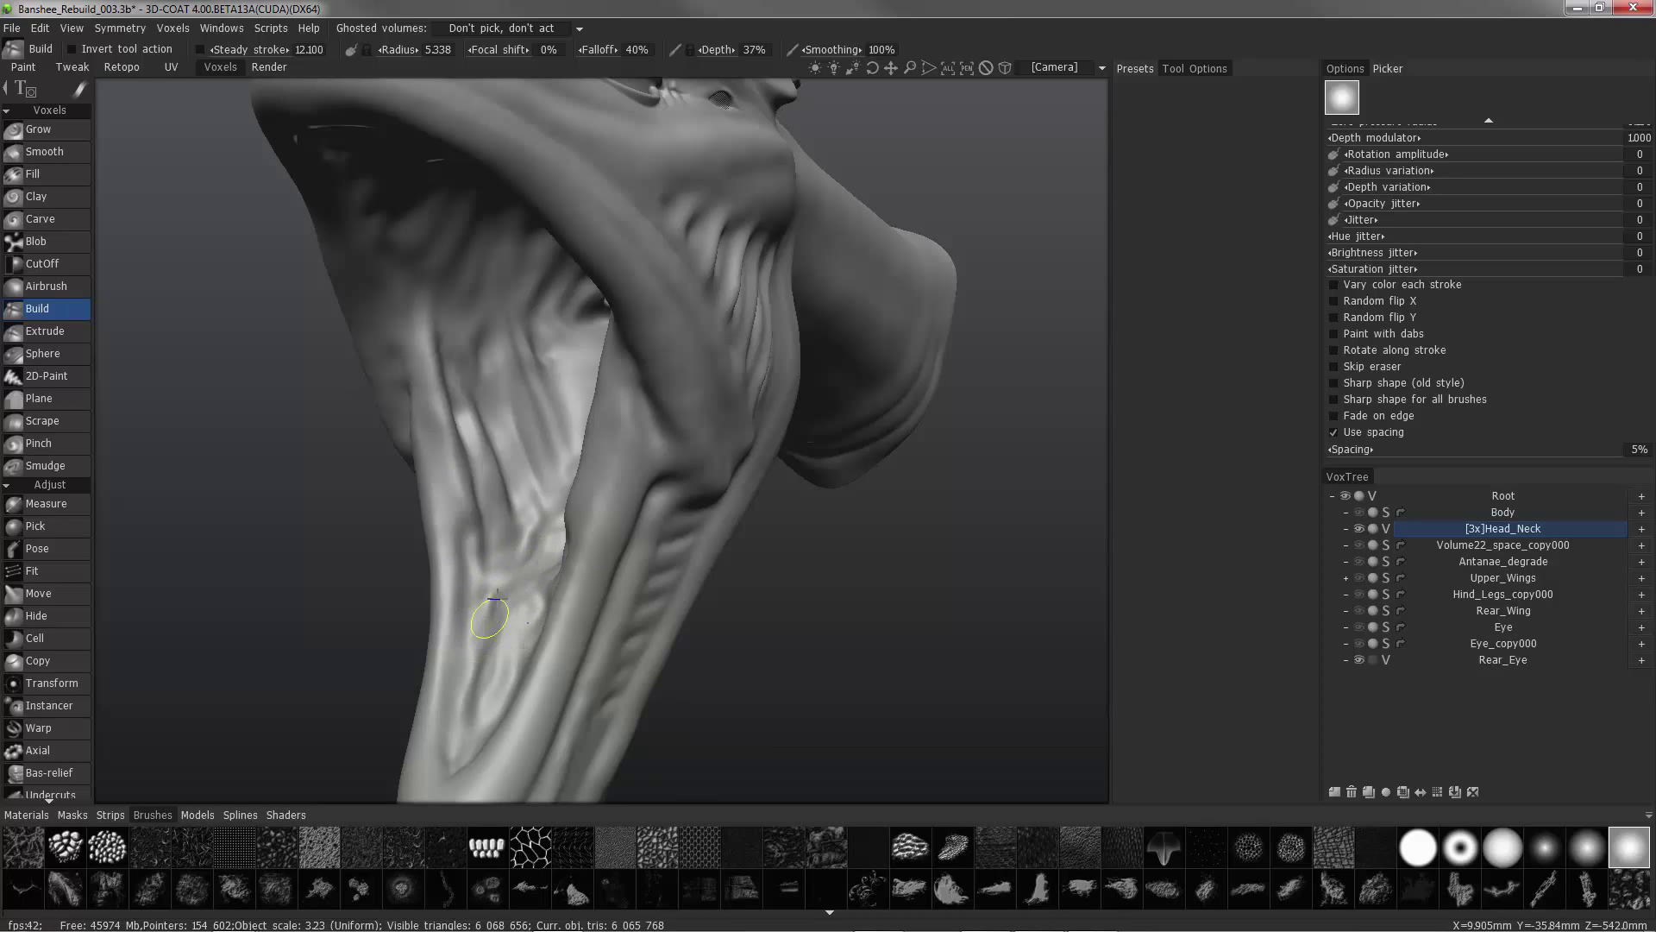
{"action": "mouse_move", "coordinate": [496, 609]}
{"action": "left_mouse_down", "text": "alt"}
{"action": "mouse_move", "coordinate": [542, 578]}
{"action": "mouse_move", "coordinate": [554, 612]}
{"action": "mouse_move", "coordinate": [510, 544]}
{"action": "mouse_move", "coordinate": [437, 491]}
{"action": "mouse_move", "coordinate": [424, 455]}
{"action": "mouse_move", "coordinate": [505, 563]}
{"action": "left_mouse_up", "text": "alt"}
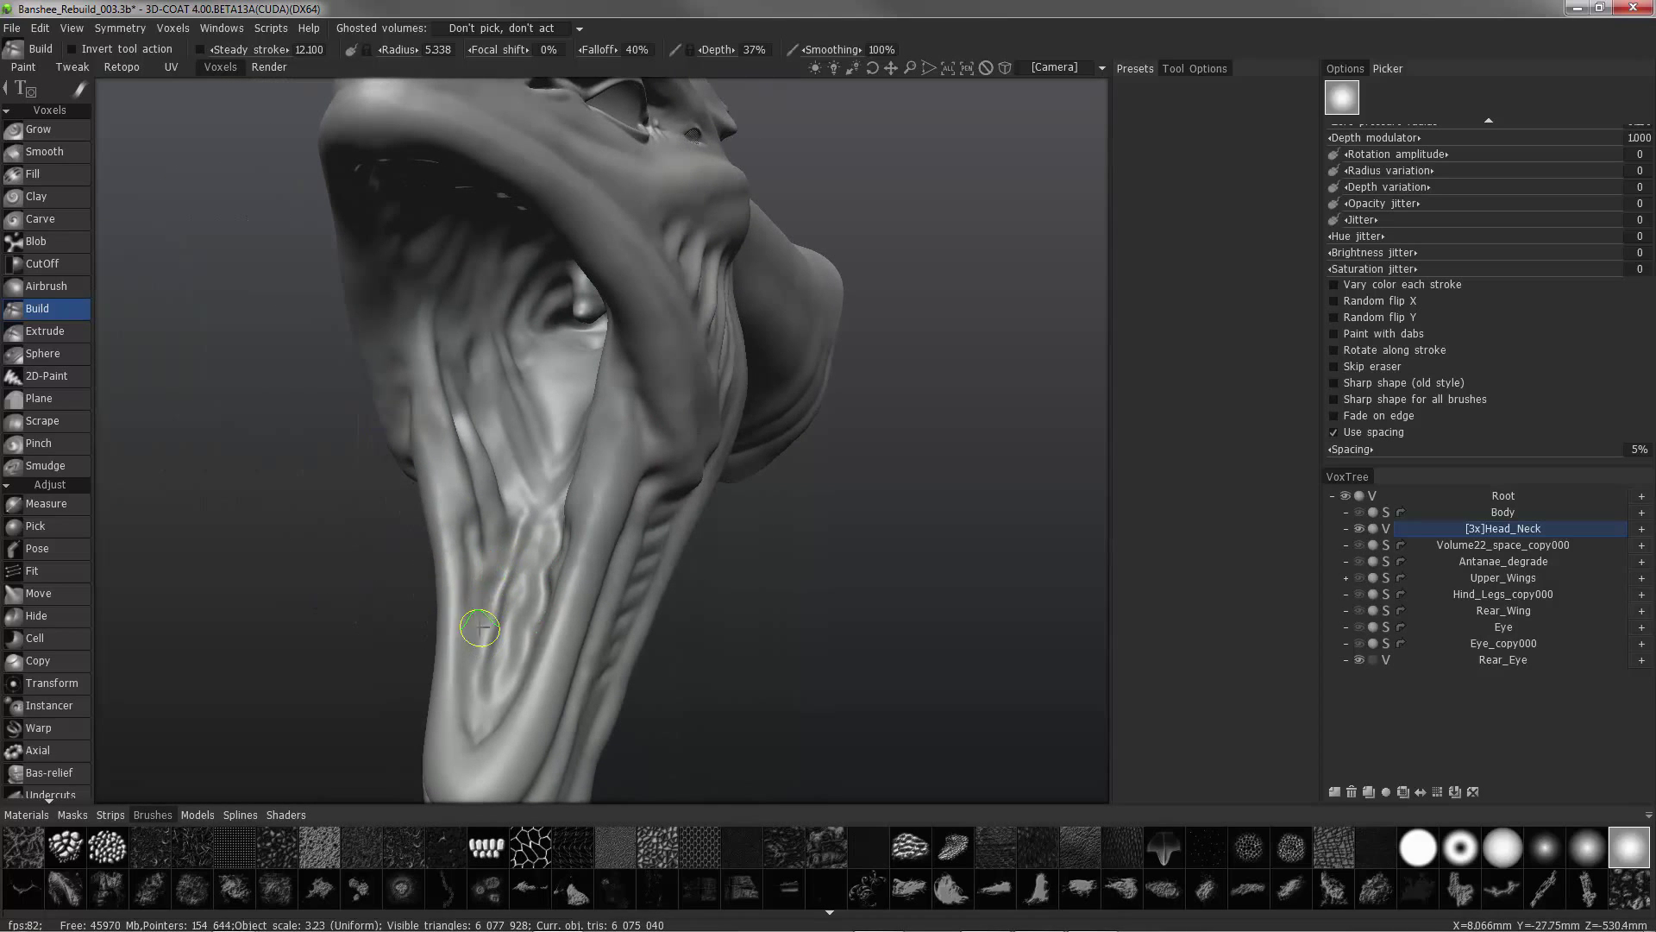
Continue sculpting wavy folds down the centre of the lower jaw floor with Build at radius 5.338 and 37% depth.
{"action": "mouse_move", "coordinate": [491, 675]}
{"action": "left_mouse_down", "text": "alt"}
{"action": "mouse_move", "coordinate": [455, 592]}
{"action": "mouse_move", "coordinate": [529, 603]}
{"action": "mouse_move", "coordinate": [557, 584]}
{"action": "left_mouse_up", "text": "alt"}
{"action": "left_click_drag", "start_coordinate": [555, 698], "coordinate": [552, 669]}
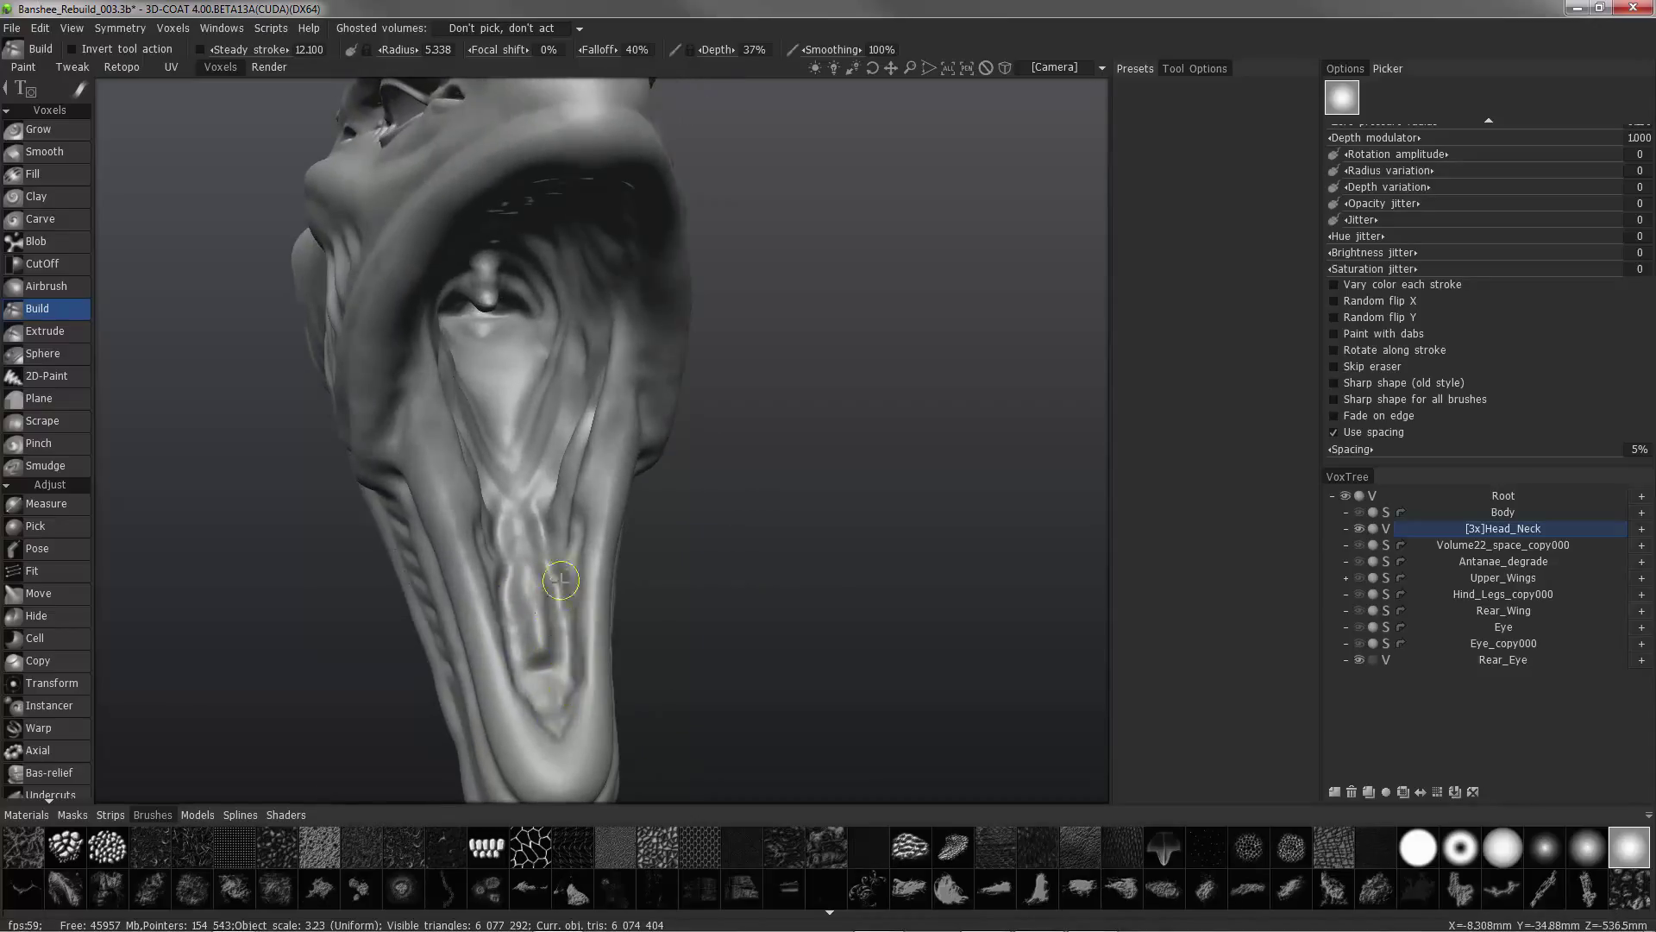
{"action": "left_click_drag", "start_coordinate": [561, 543], "coordinate": [547, 642]}
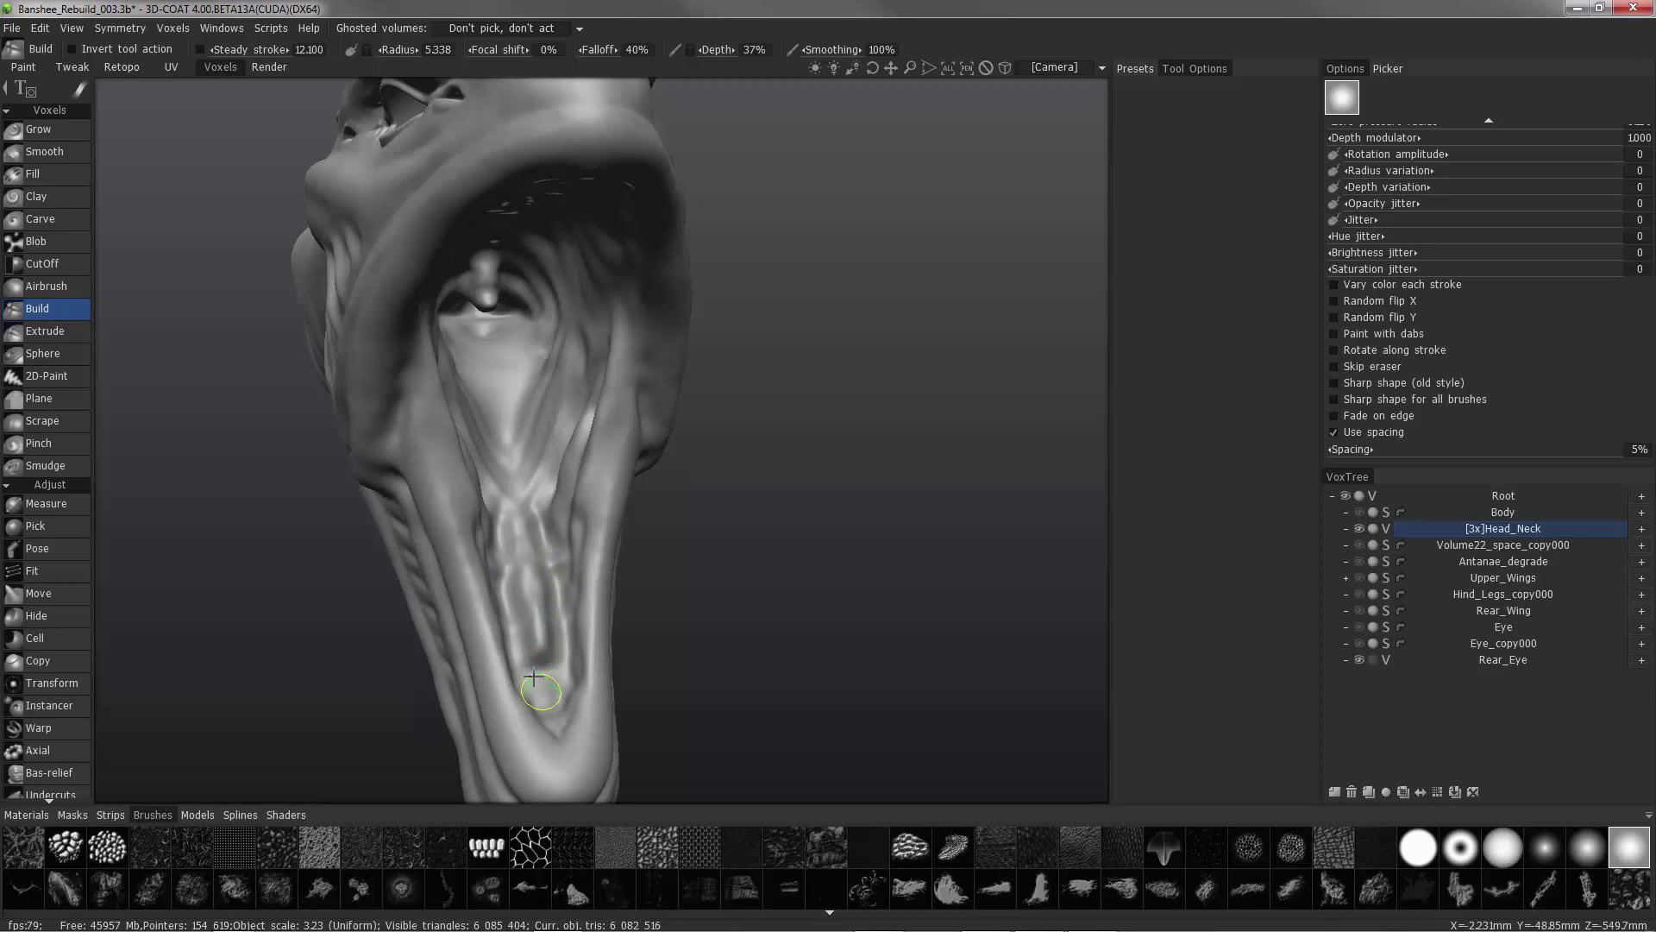
Enable Cuda smooth boost and soften the front end of the mouth floor with Build at radius 7.440.
{"action": "right_click_drag", "start_coordinate": [533, 677], "coordinate": [552, 677]}
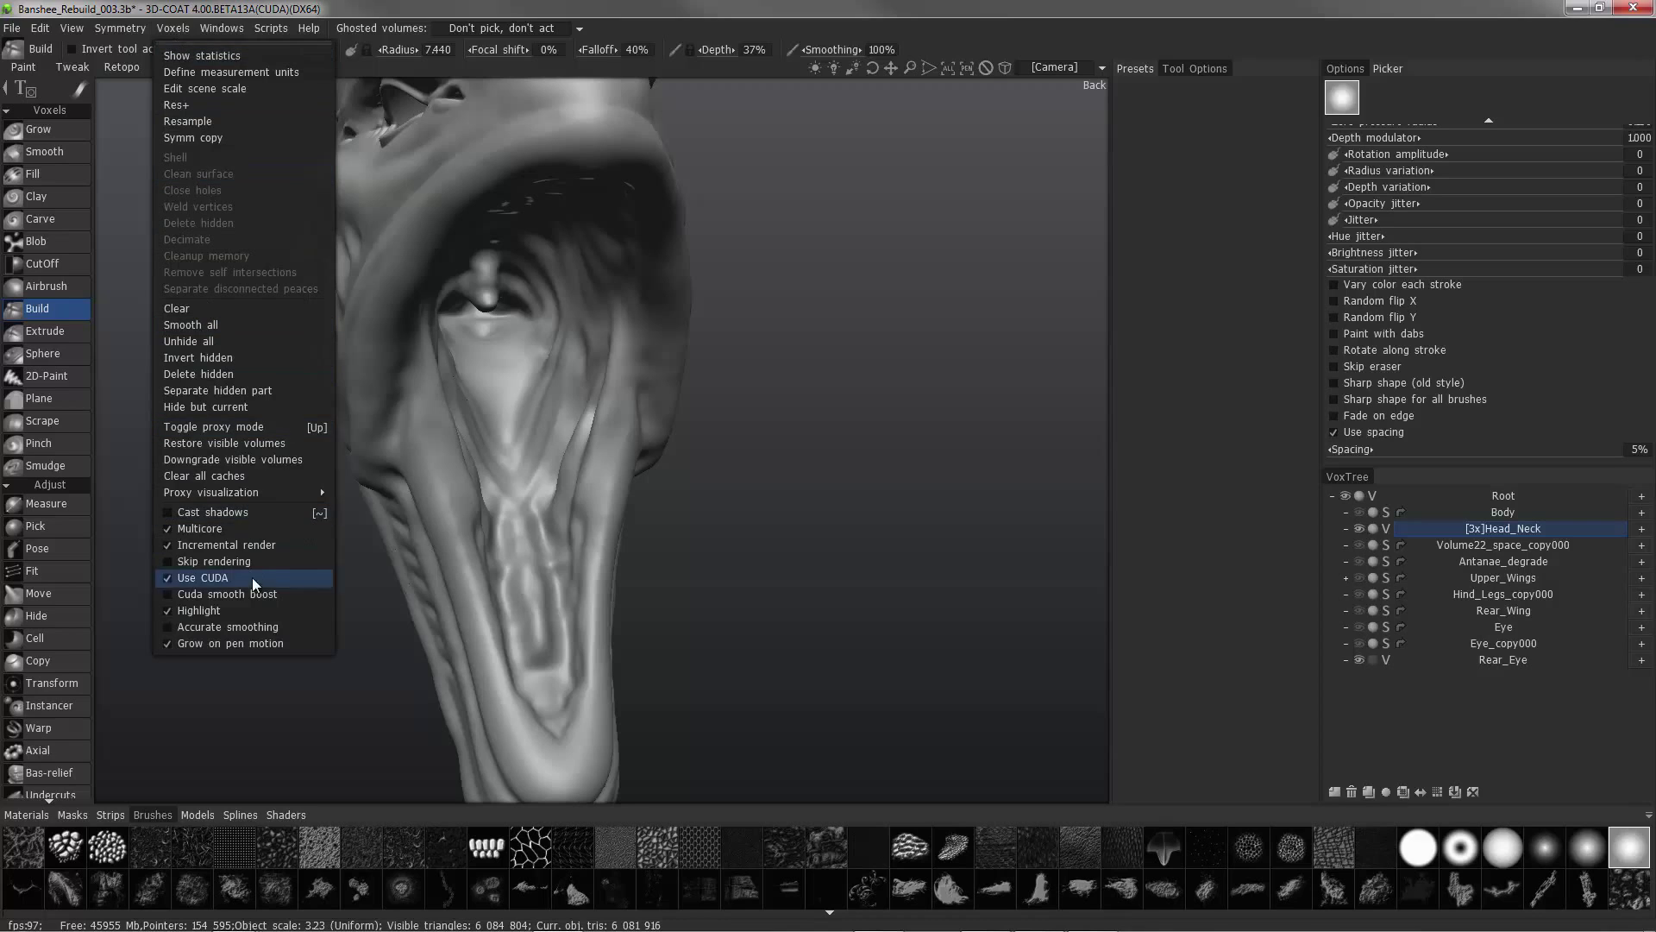
{"action": "left_click", "coordinate": [206, 593]}
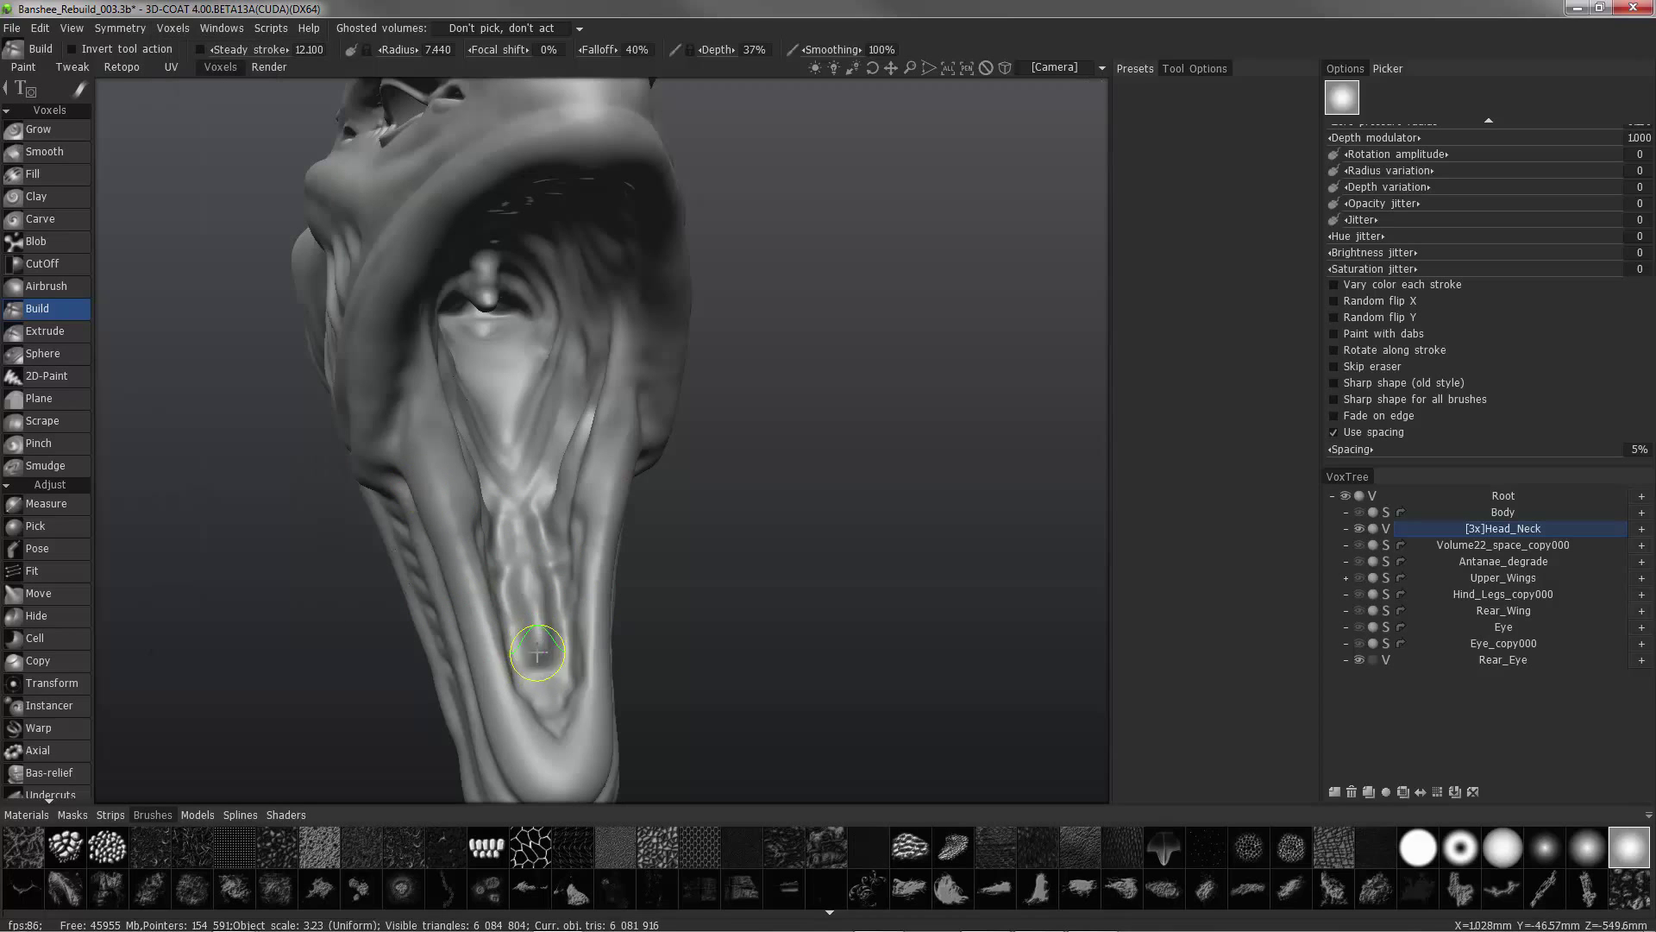
{"action": "left_click_drag", "start_coordinate": [546, 687], "coordinate": [565, 727]}
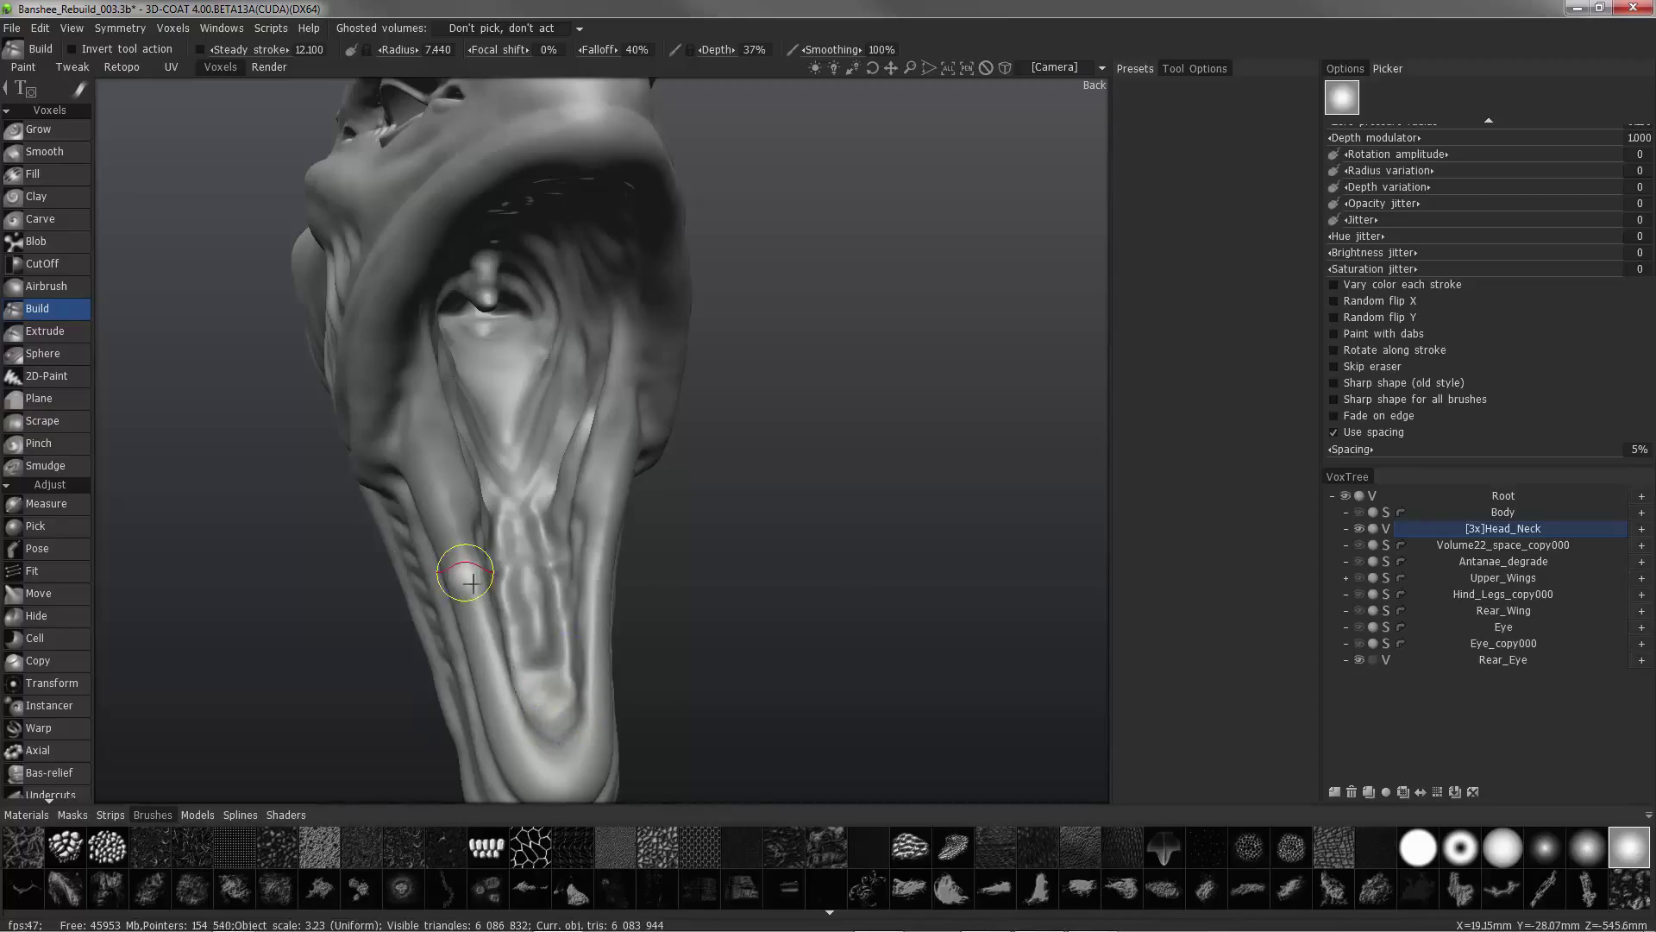
Refine the folds along the mouth floor at radius 7.440 and save the scene as Banshee_Rebuild_004.3b.
{"action": "mouse_move", "coordinate": [472, 584]}
{"action": "left_mouse_down", "text": "alt"}
{"action": "mouse_move", "coordinate": [388, 636]}
{"action": "mouse_move", "coordinate": [492, 640]}
{"action": "mouse_move", "coordinate": [496, 679]}
{"action": "left_mouse_up", "text": "alt"}
{"action": "left_click_drag", "start_coordinate": [520, 573], "coordinate": [523, 544]}
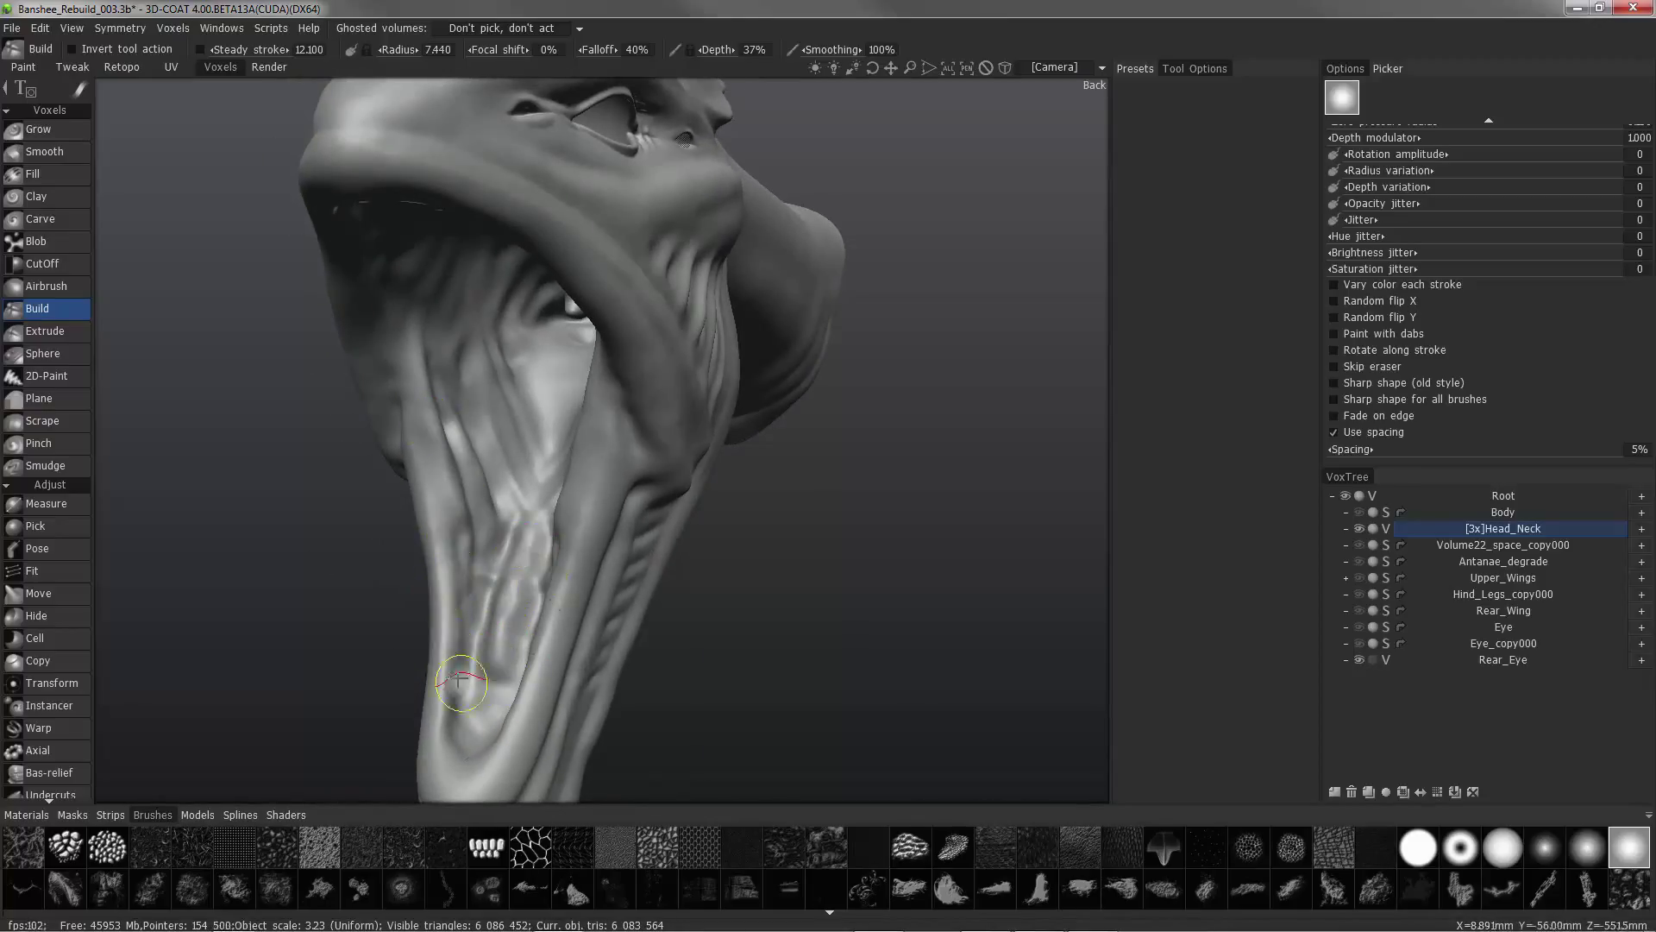
{"action": "left_click", "coordinate": [11, 27]}
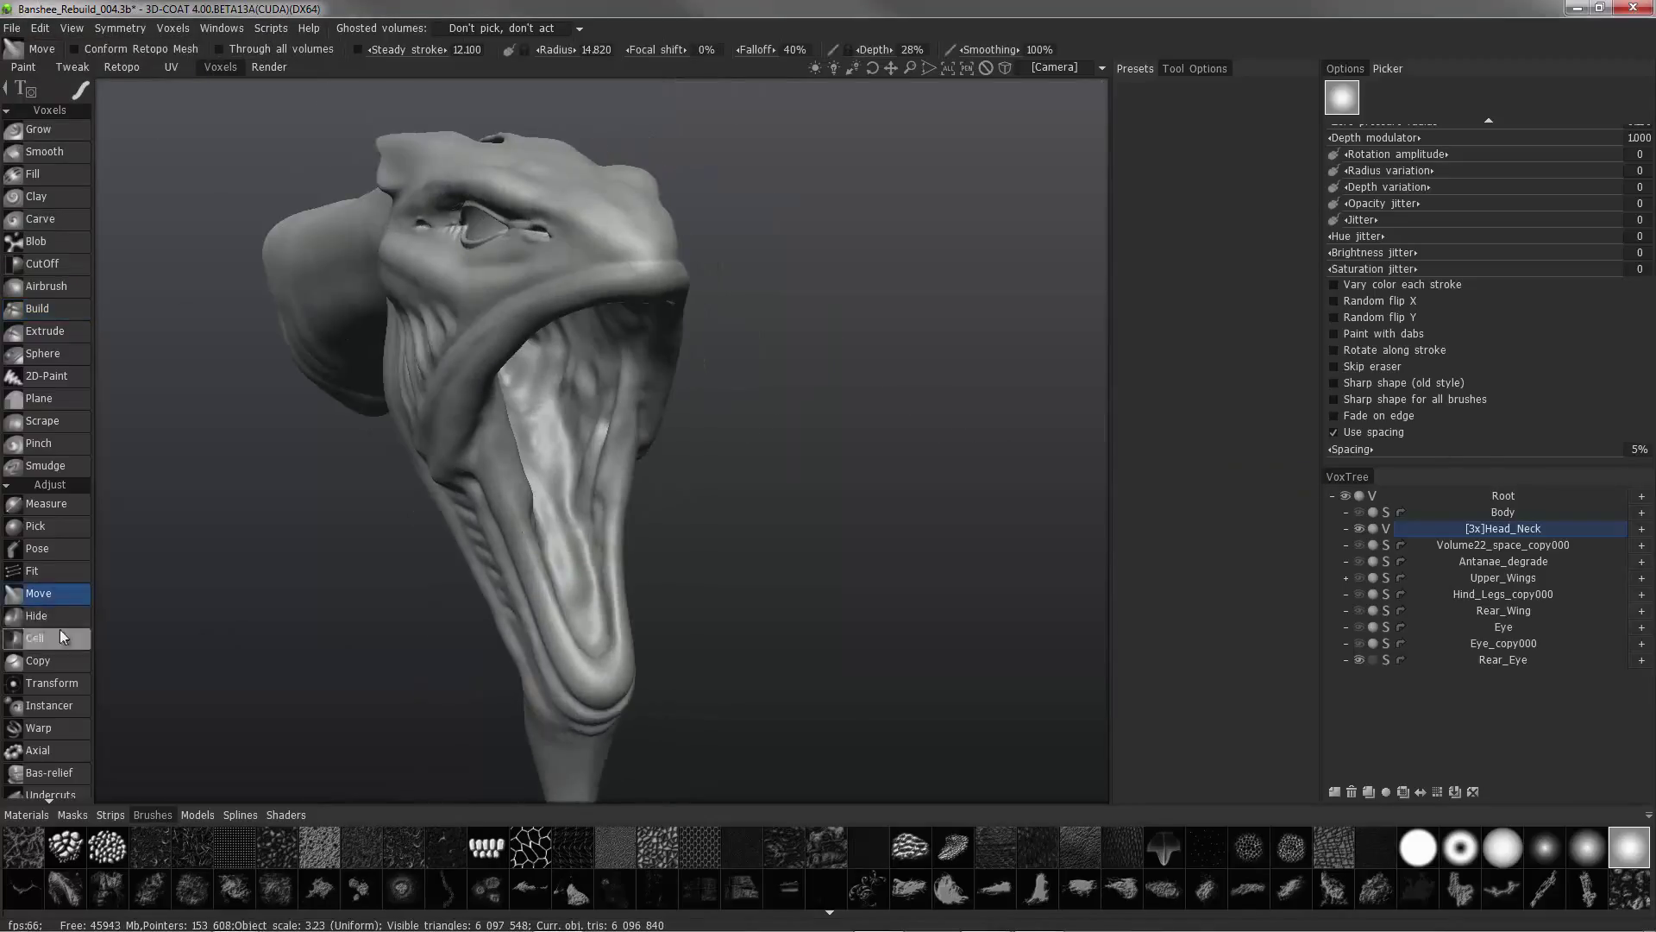
Start VoxLayer with a freehand brush stroke at radius 7.184 and paint a selection around the lower jaw's inner gum line.
{"action": "scroll", "coordinate": [60, 639], "scroll_direction": "down", "scroll_amount": 5}
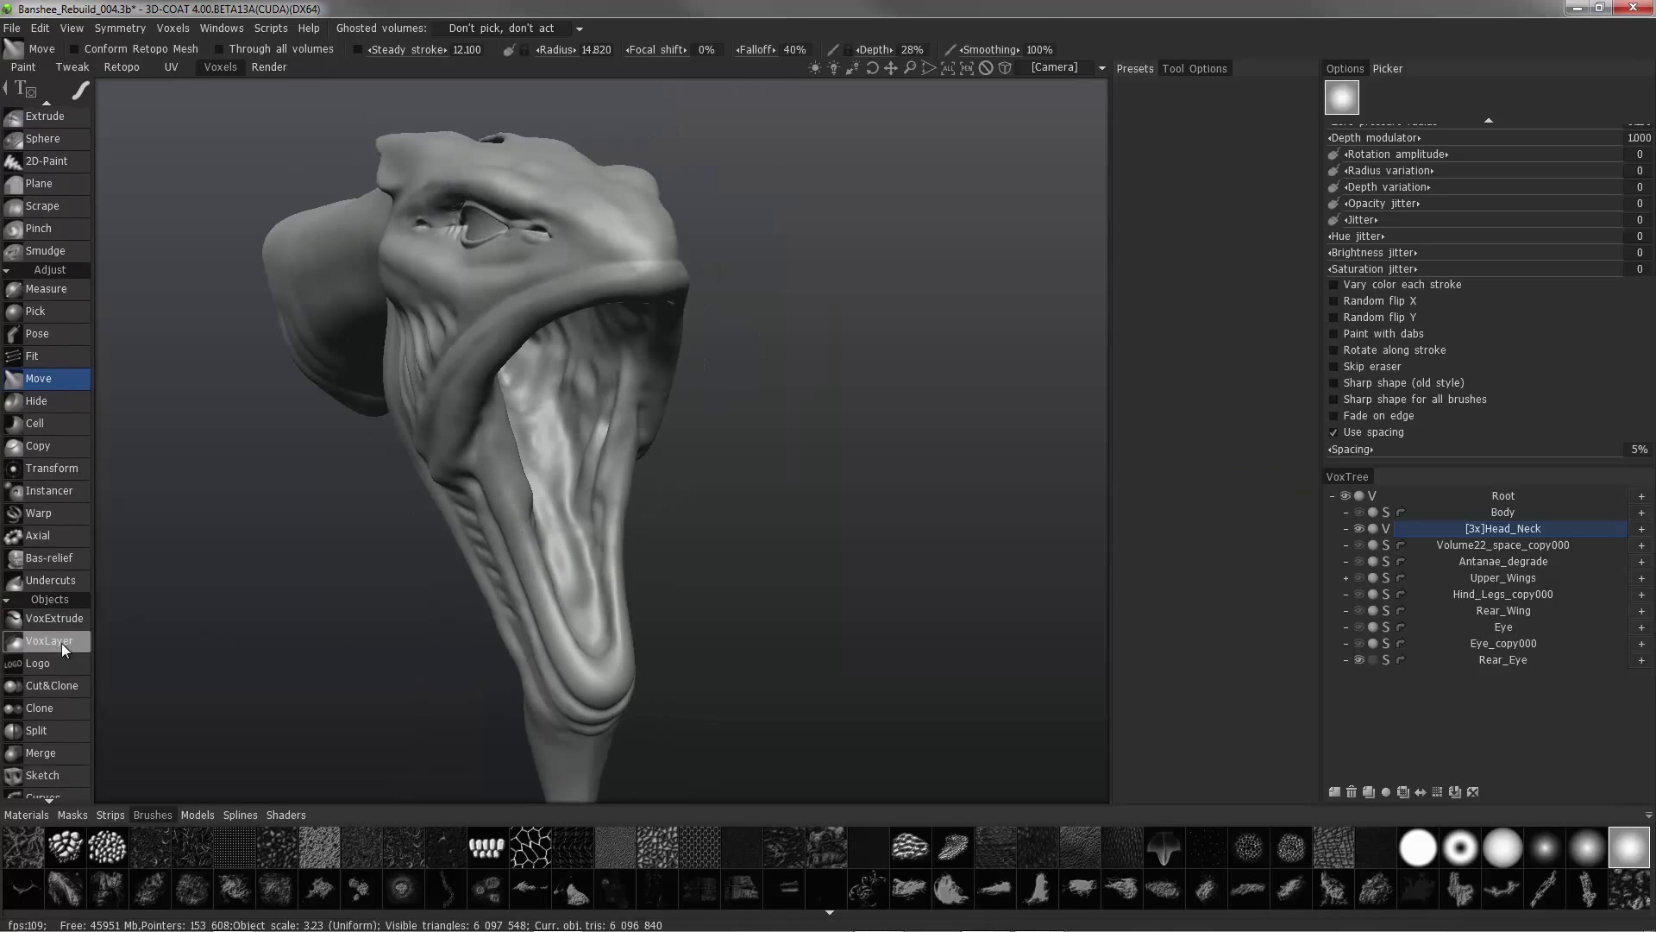
{"action": "left_click", "coordinate": [63, 643]}
{"action": "left_click_drag", "start_coordinate": [432, 416], "coordinate": [337, 410], "text": "alt"}
{"action": "mouse_move", "coordinate": [81, 91]}
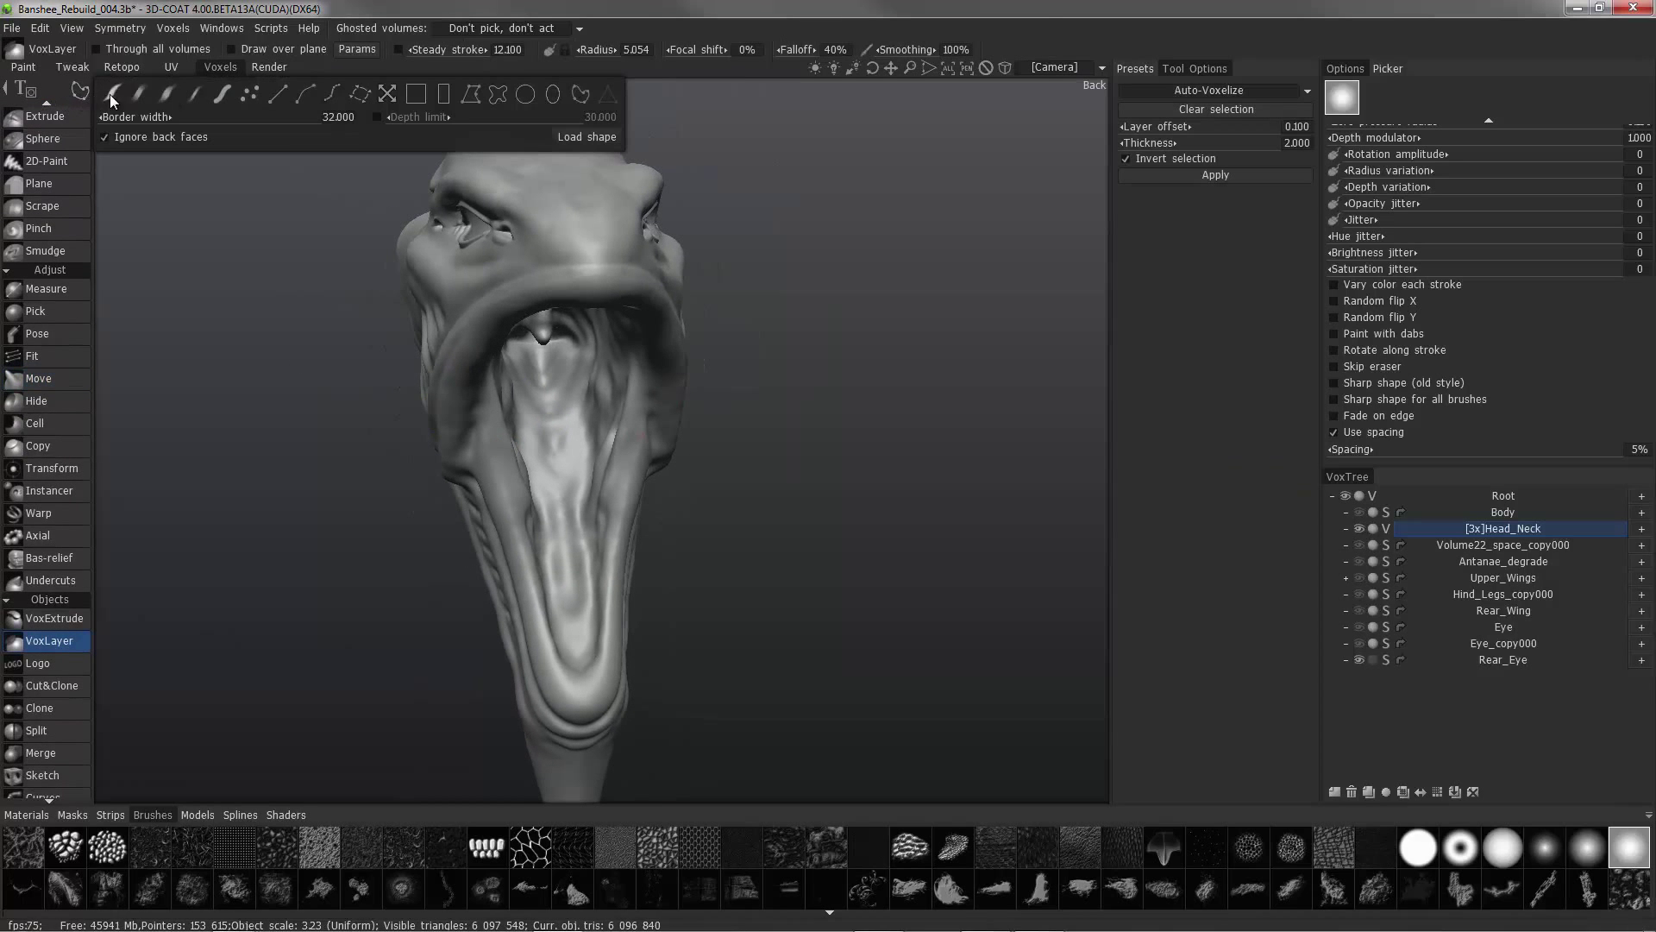
{"action": "left_click", "coordinate": [220, 95]}
{"action": "left_click_drag", "start_coordinate": [483, 535], "coordinate": [576, 462], "text": "alt"}
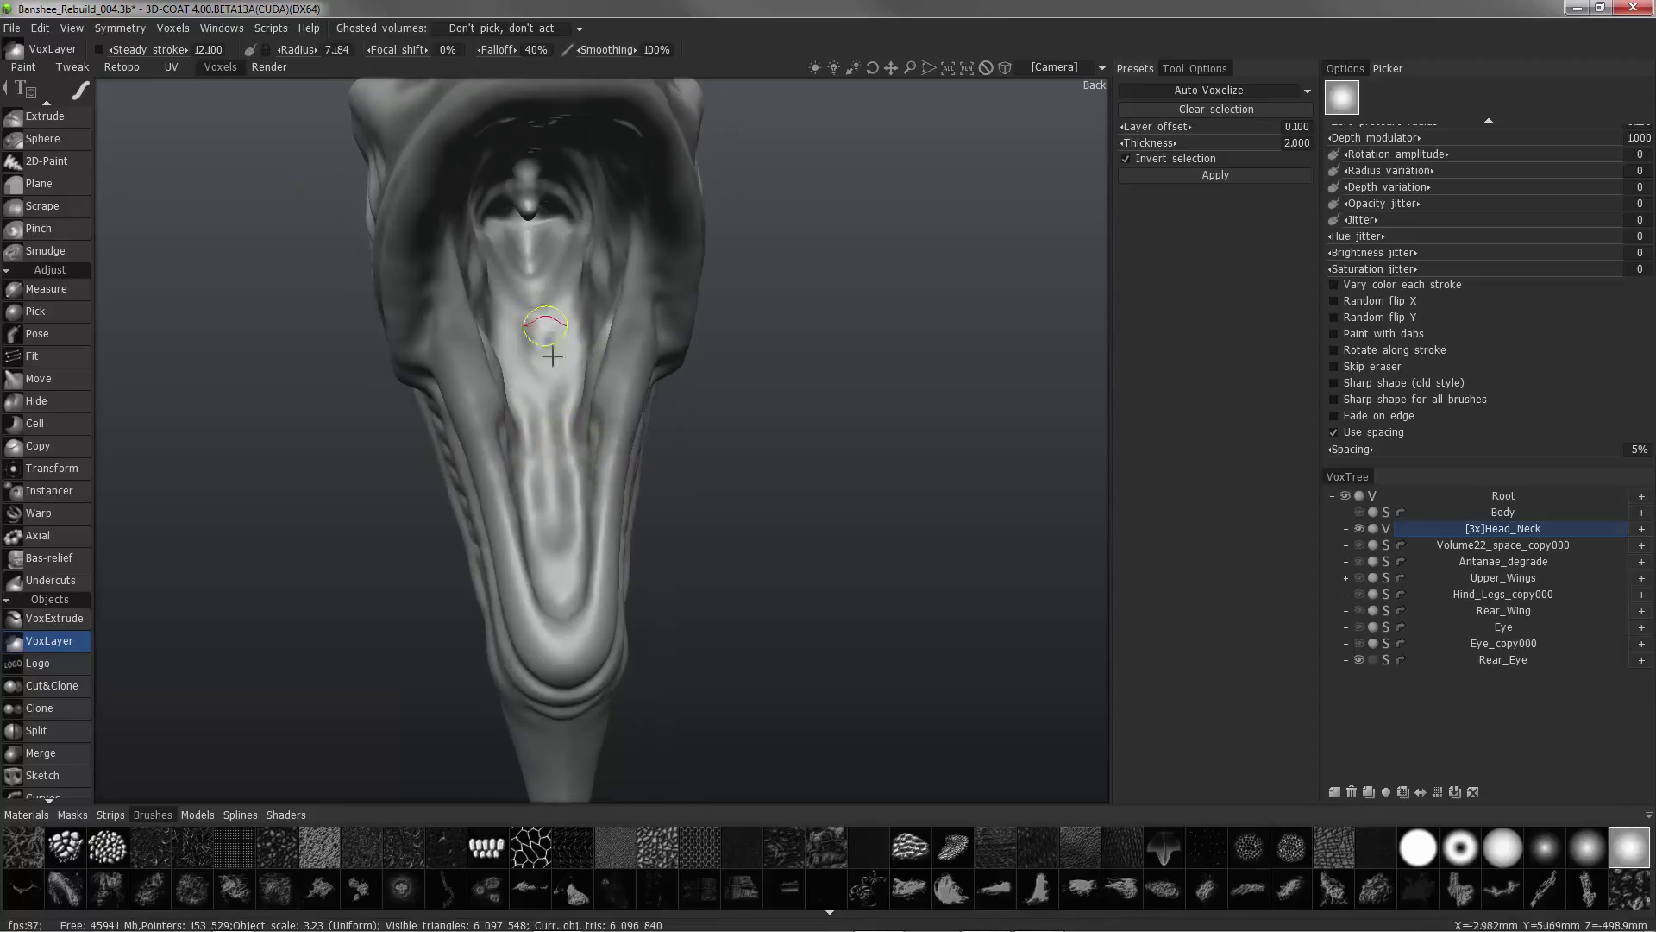
{"action": "mouse_move", "coordinate": [552, 356]}
{"action": "left_mouse_down"}
{"action": "mouse_move", "coordinate": [580, 446]}
{"action": "mouse_move", "coordinate": [575, 595]}
{"action": "mouse_move", "coordinate": [588, 576]}
{"action": "left_mouse_up"}
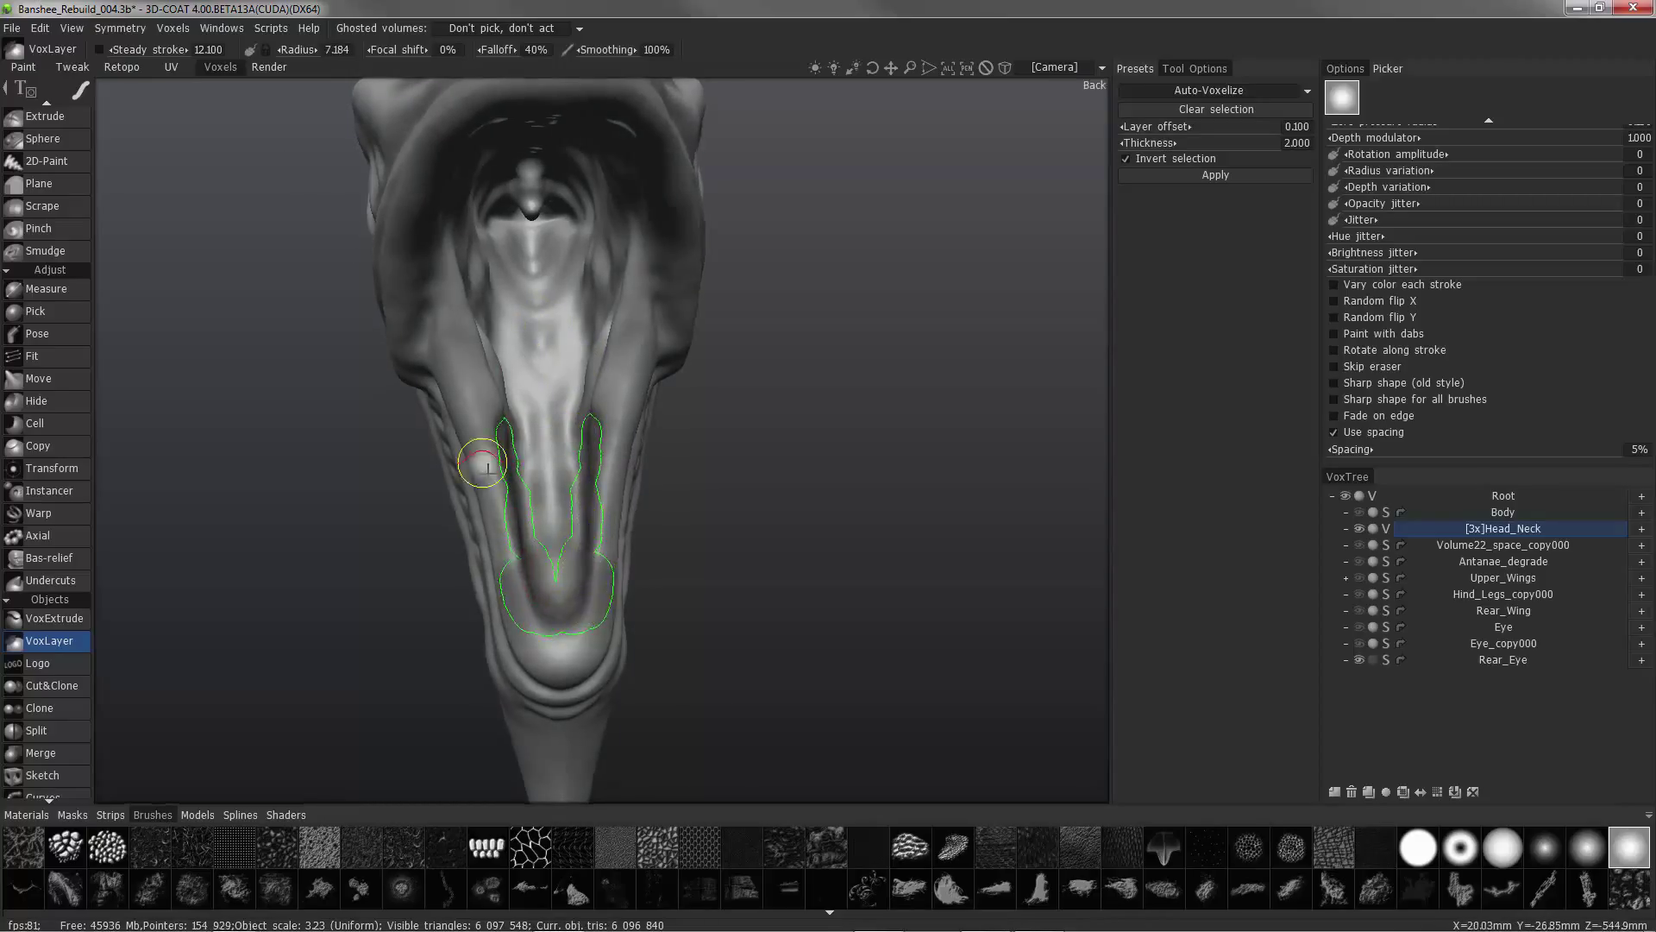
Extend the VoxLayer selection over the floor of the lower jaw towards the throat with the brush radius at 4.917.
{"action": "left_click_drag", "start_coordinate": [481, 462], "coordinate": [467, 464], "text": "alt"}
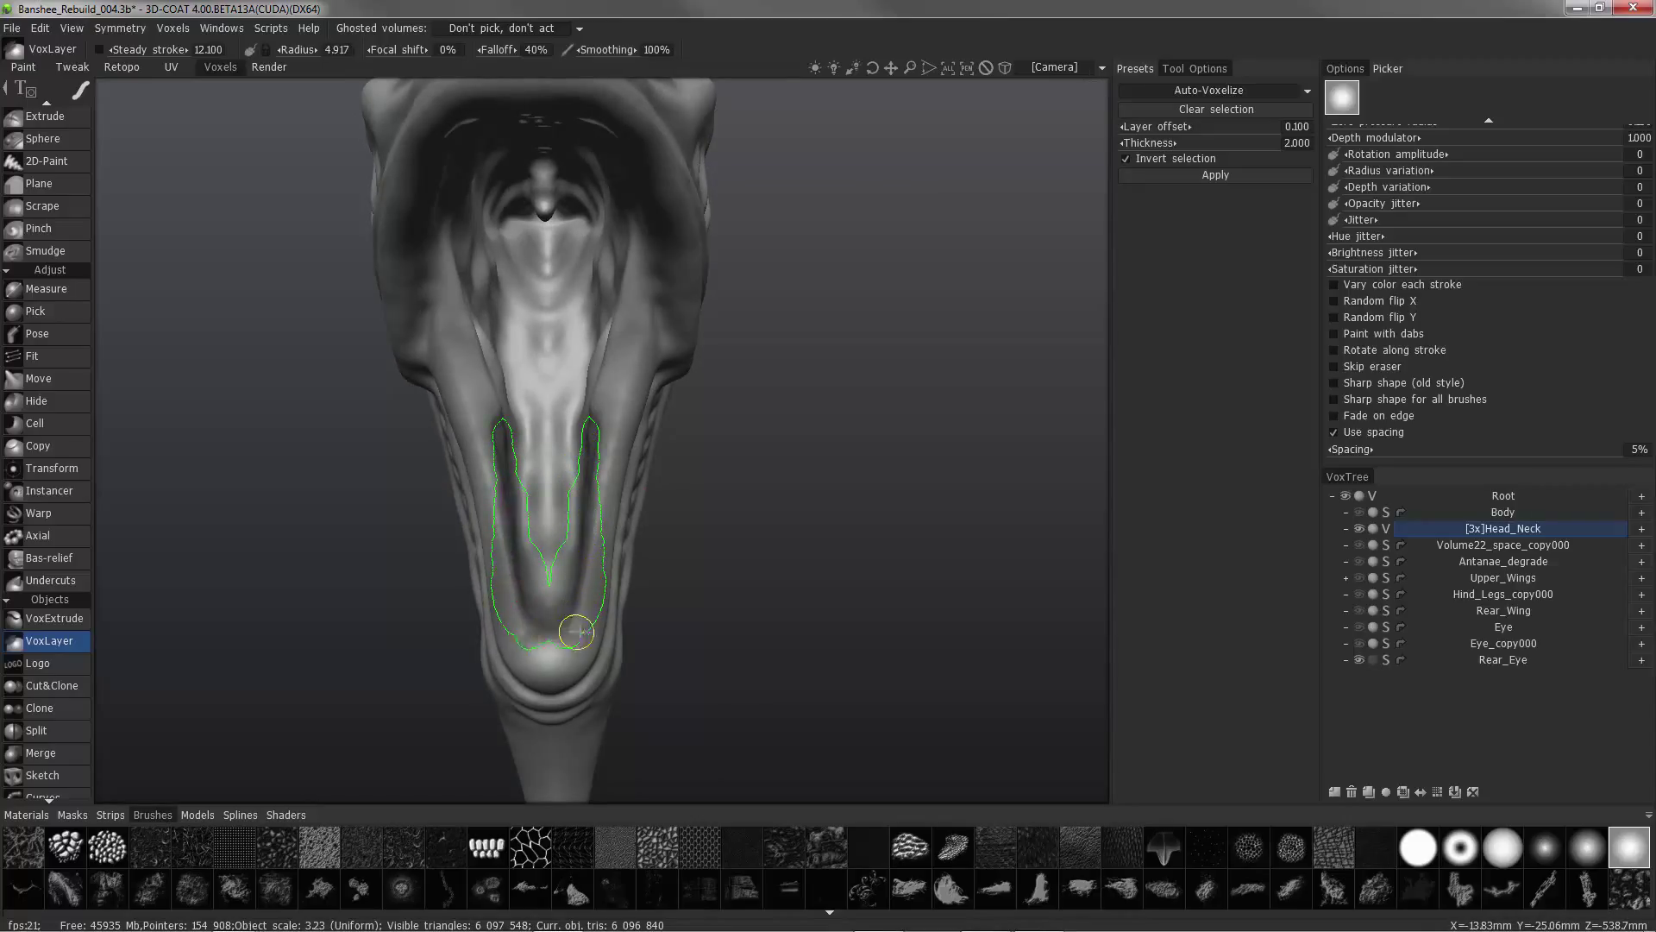
{"action": "mouse_move", "coordinate": [490, 466]}
{"action": "left_mouse_down", "text": "alt"}
{"action": "mouse_move", "coordinate": [465, 396]}
{"action": "mouse_move", "coordinate": [499, 471]}
{"action": "mouse_move", "coordinate": [514, 394]}
{"action": "left_mouse_up", "text": "alt"}
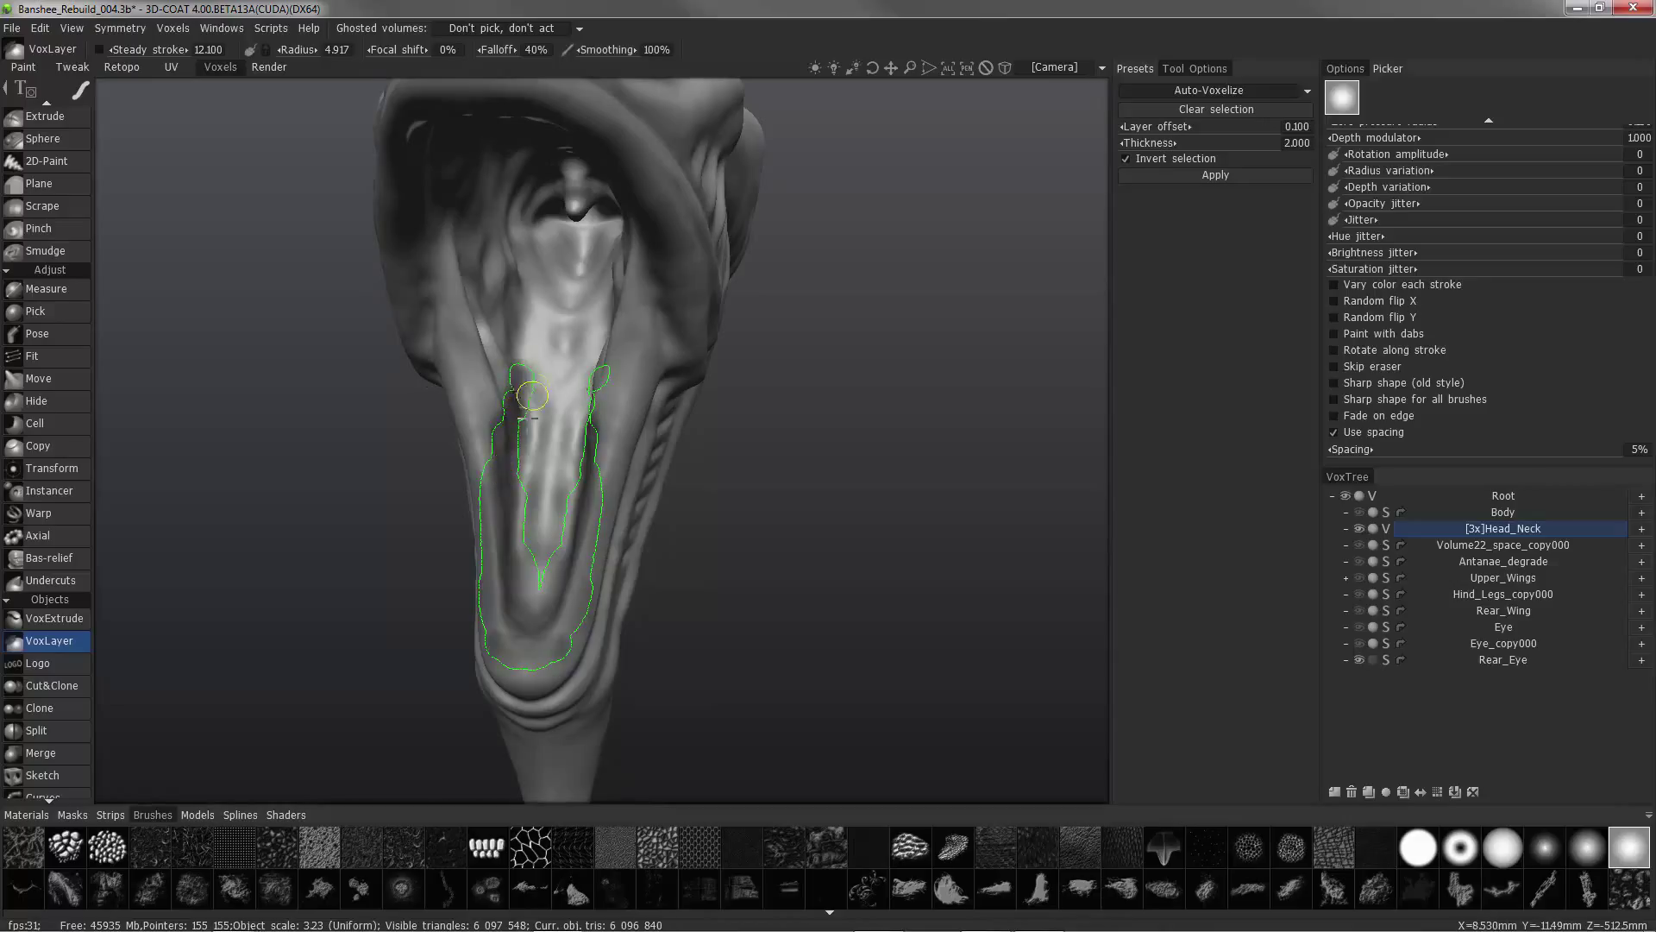
{"action": "left_click_drag", "start_coordinate": [529, 397], "coordinate": [524, 502]}
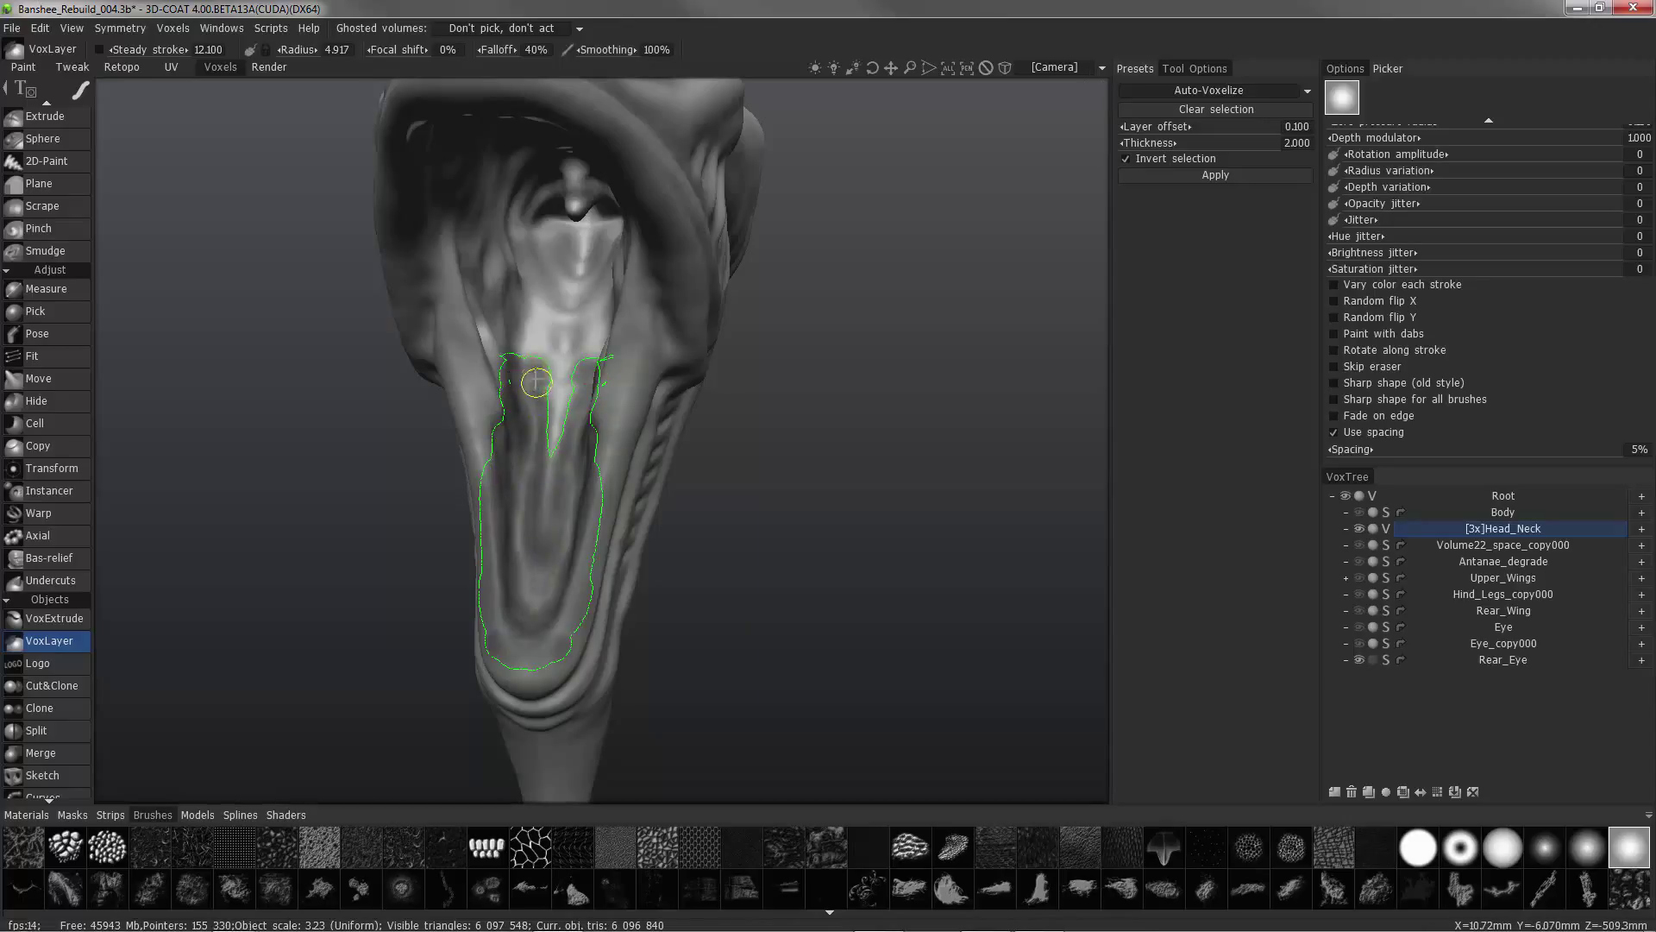
{"action": "middle_click_drag", "start_coordinate": [498, 454], "coordinate": [530, 444]}
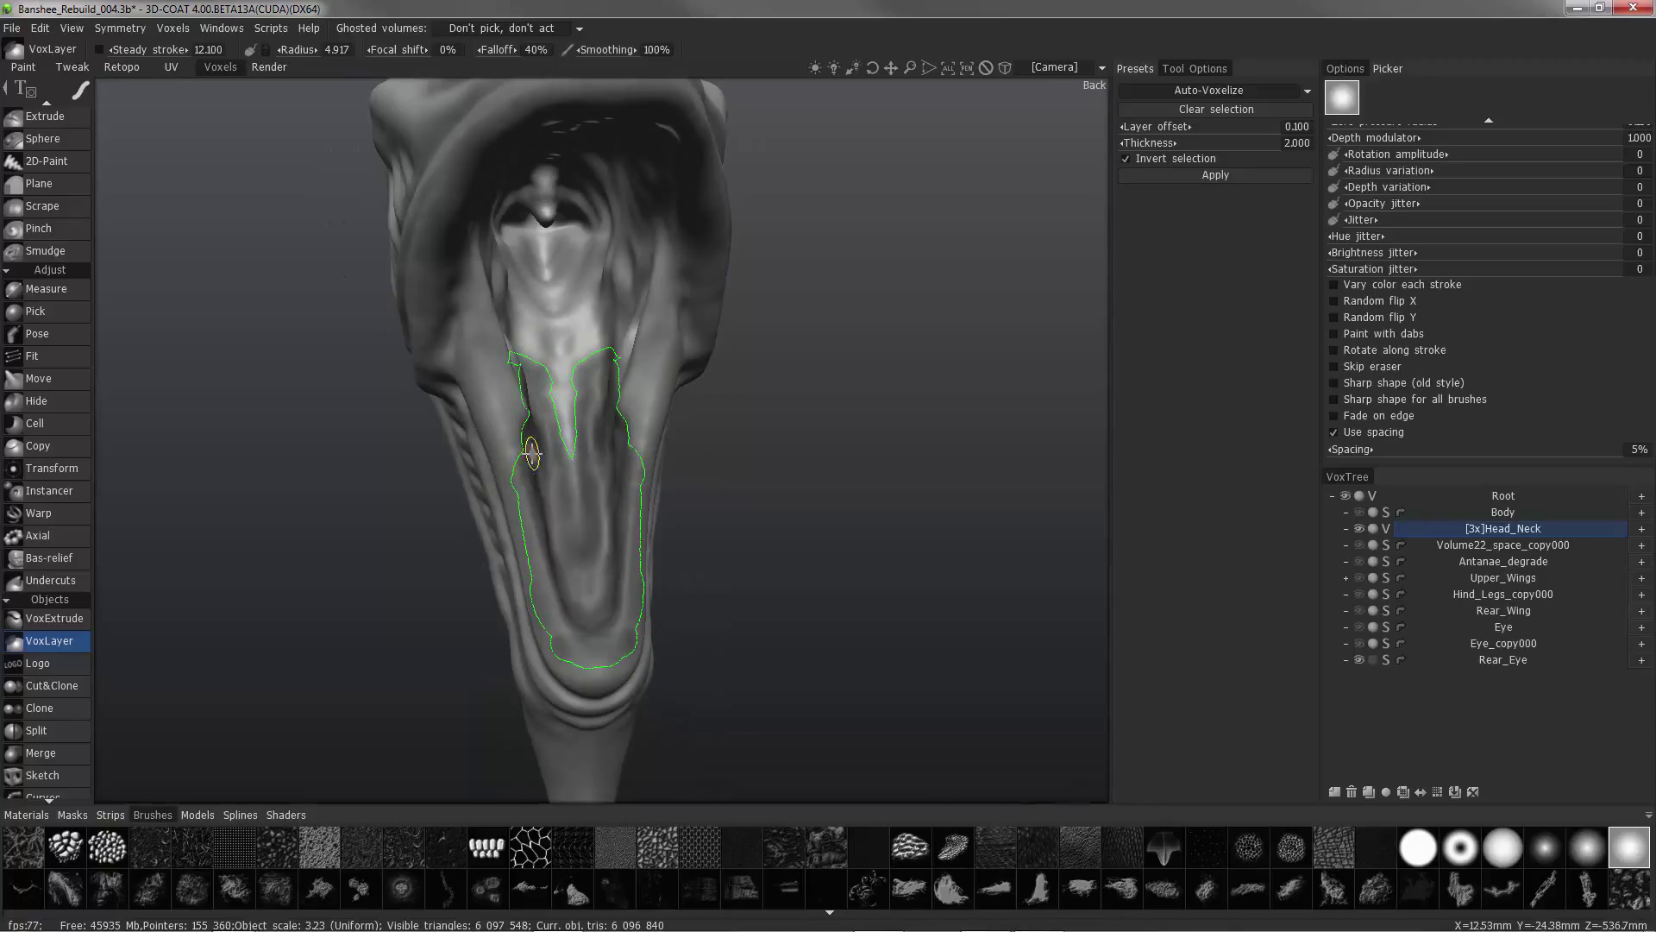
{"action": "mouse_move", "coordinate": [527, 438]}
{"action": "middle_mouse_down"}
{"action": "mouse_move", "coordinate": [529, 399]}
{"action": "mouse_move", "coordinate": [529, 413]}
{"action": "middle_mouse_up"}
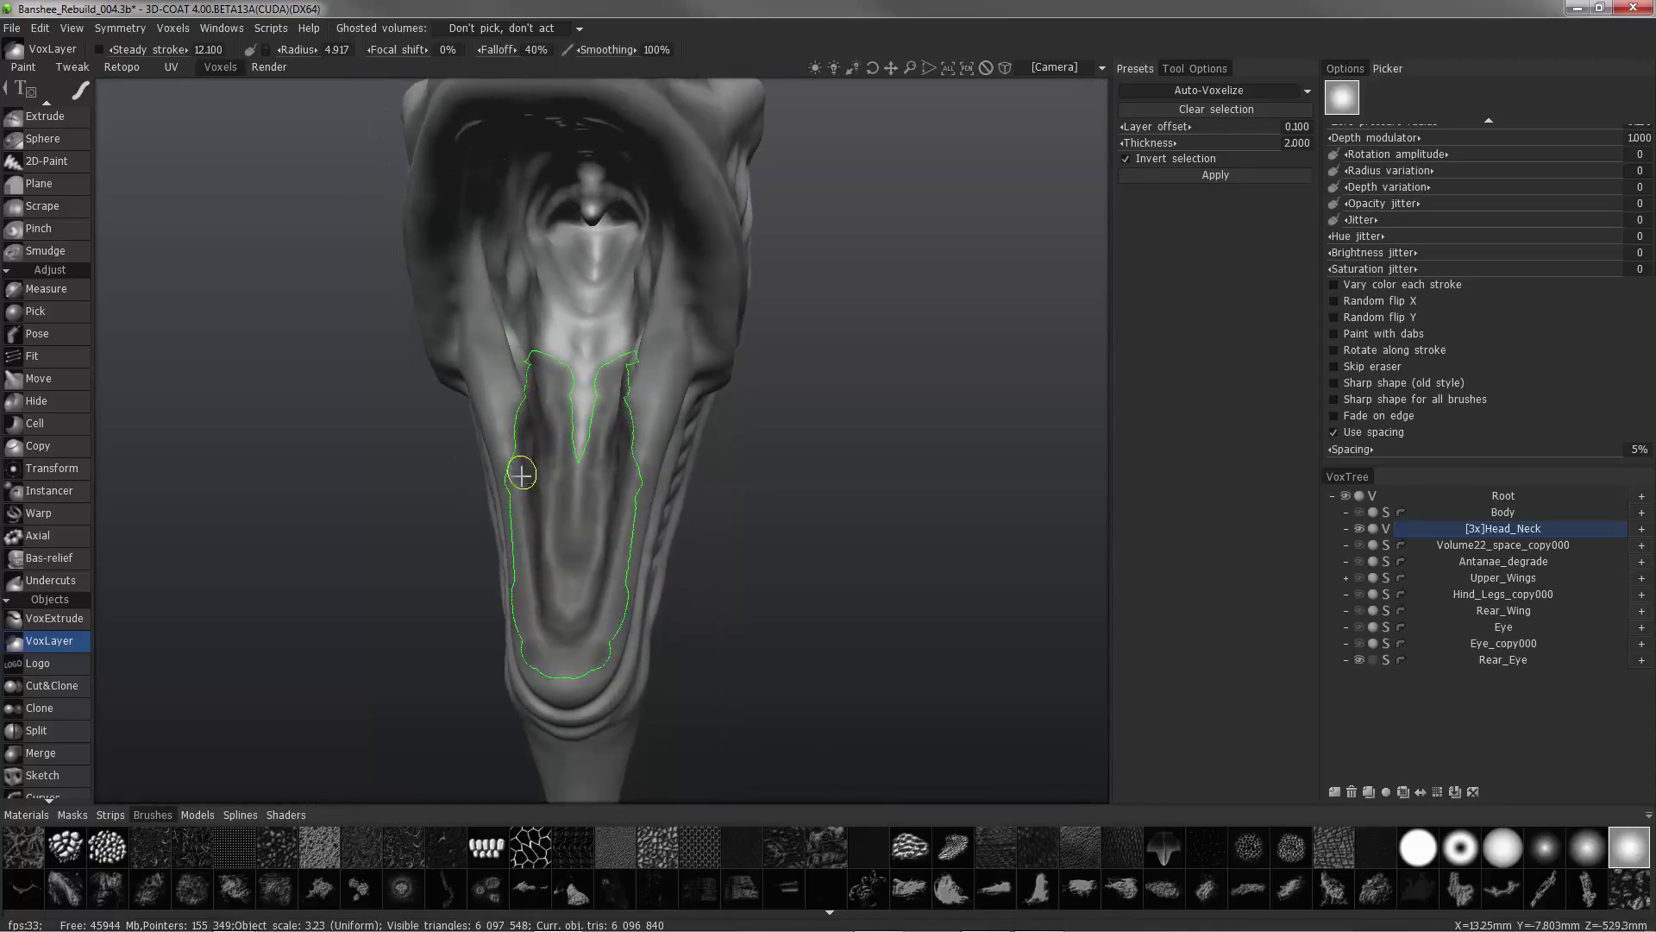
{"action": "middle_click_drag", "start_coordinate": [521, 474], "coordinate": [591, 641]}
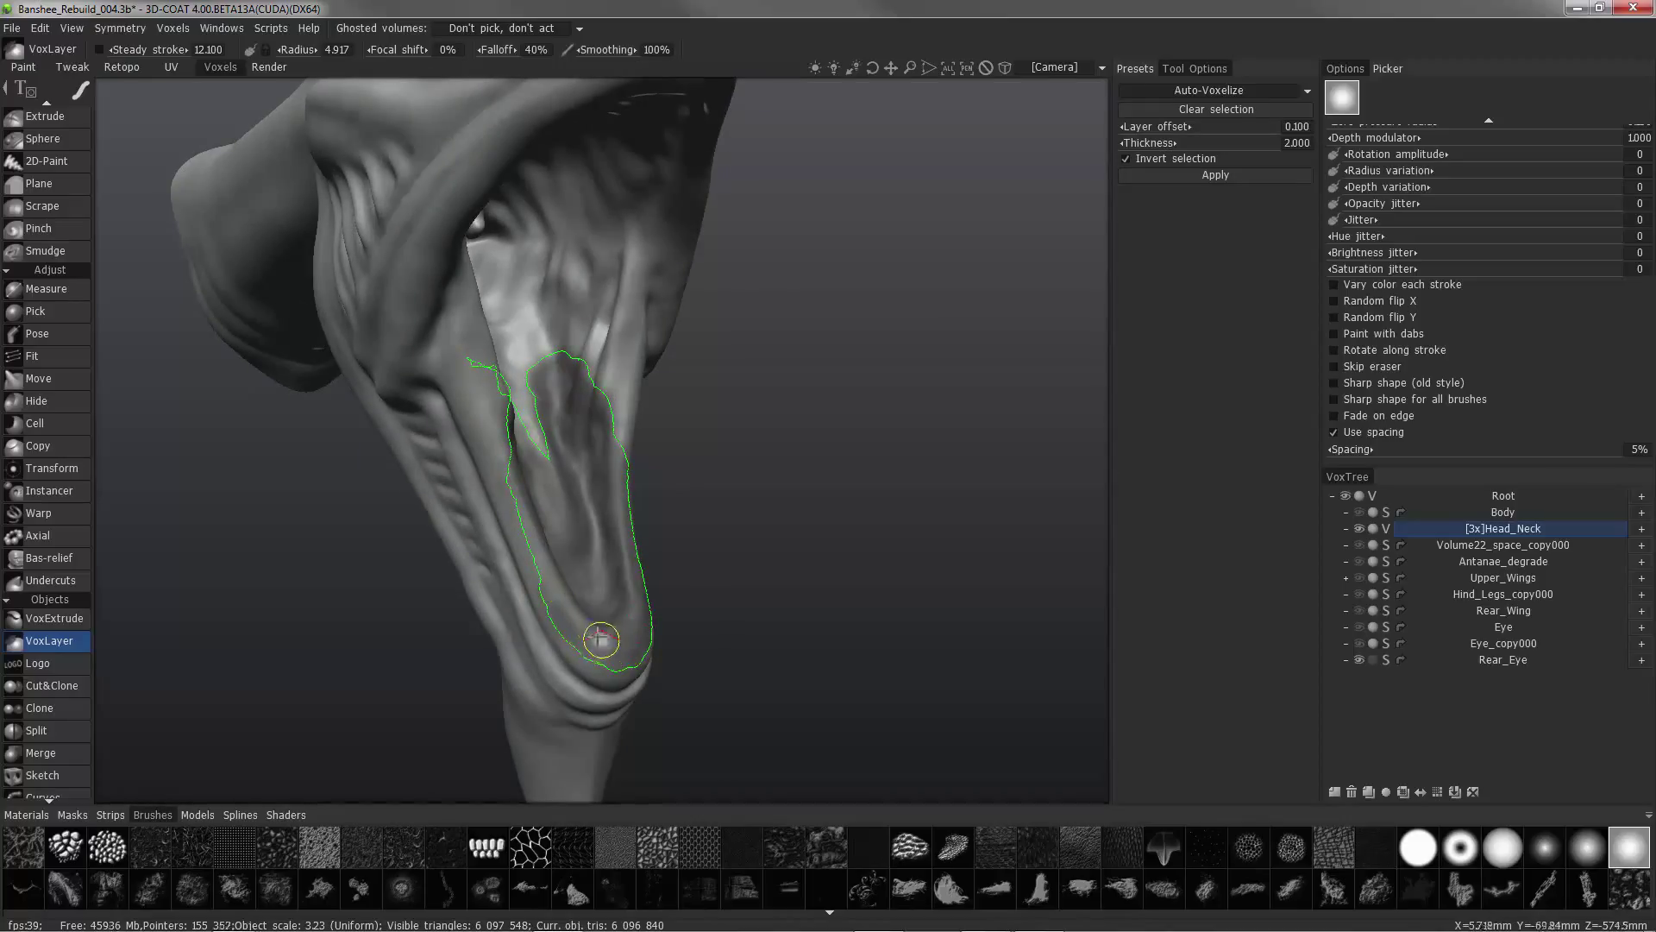
Paint the VoxLayer selection along the inner rim of the upper jaw at radius 4.917 and enable Steady stroke at 12.100.
{"action": "middle_click_drag", "start_coordinate": [600, 640], "coordinate": [574, 271]}
{"action": "left_click_drag", "start_coordinate": [601, 290], "coordinate": [595, 281]}
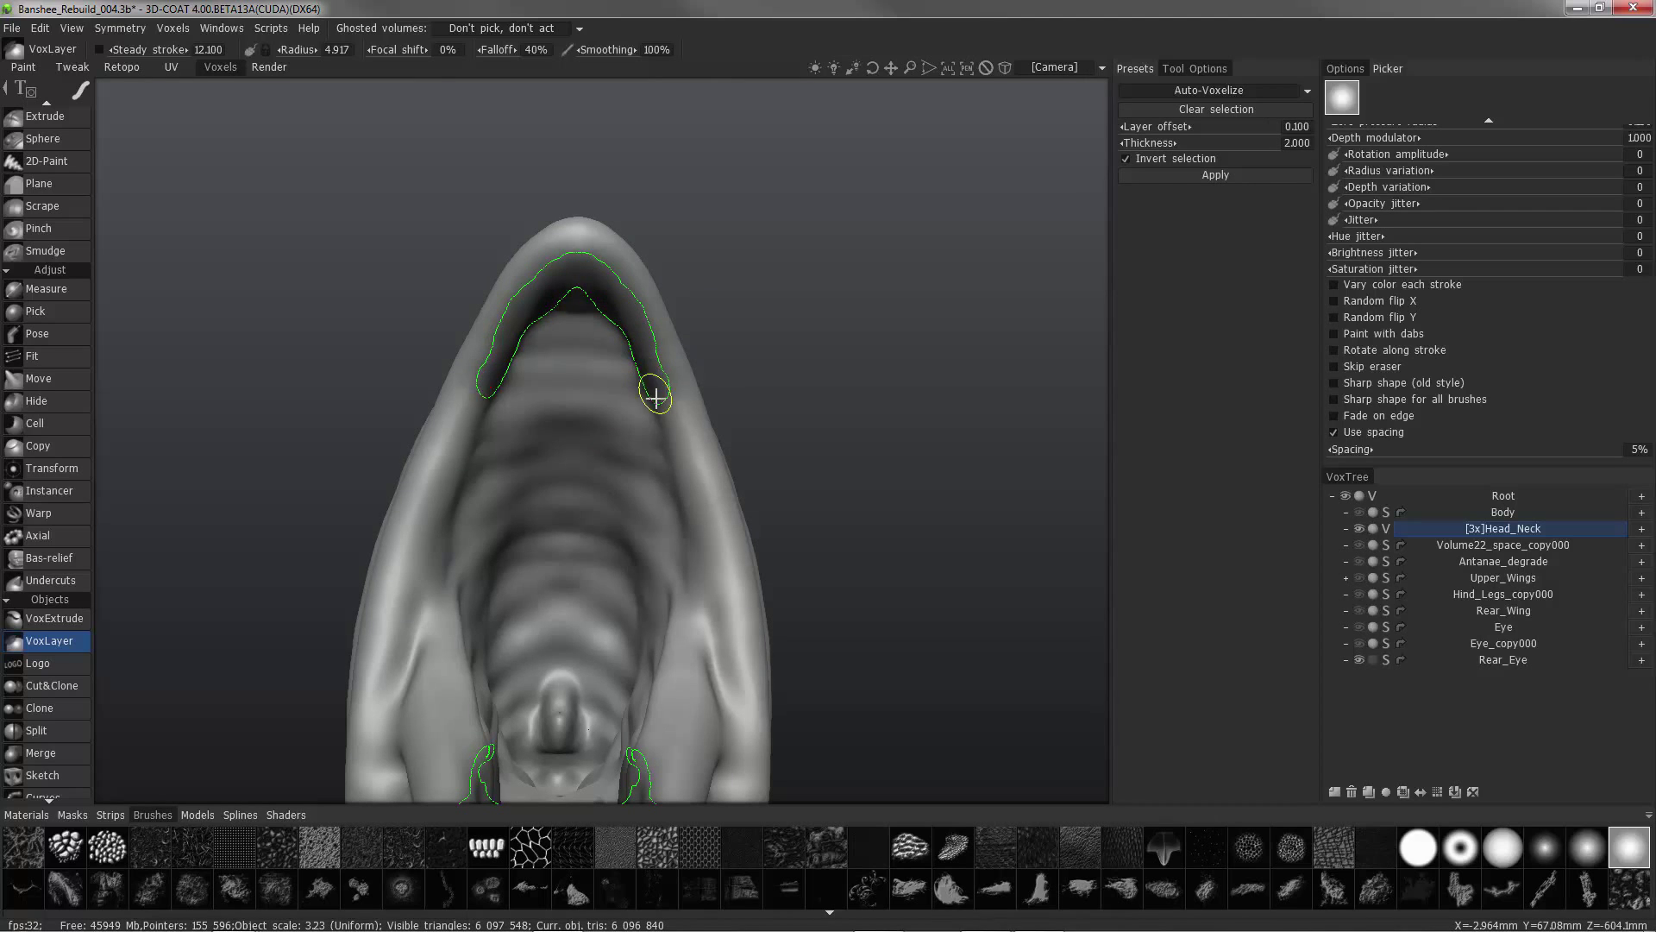
{"action": "left_click_drag", "start_coordinate": [674, 444], "coordinate": [712, 582]}
{"action": "middle_click_drag", "start_coordinate": [574, 291], "coordinate": [639, 336]}
{"action": "left_click", "coordinate": [100, 50]}
{"action": "mouse_move", "coordinate": [499, 363]}
{"action": "middle_mouse_down"}
{"action": "mouse_move", "coordinate": [573, 327]}
{"action": "mouse_move", "coordinate": [564, 250]}
{"action": "mouse_move", "coordinate": [465, 273]}
{"action": "middle_mouse_up"}
{"action": "middle_click_drag", "start_coordinate": [236, 285], "coordinate": [132, 111]}
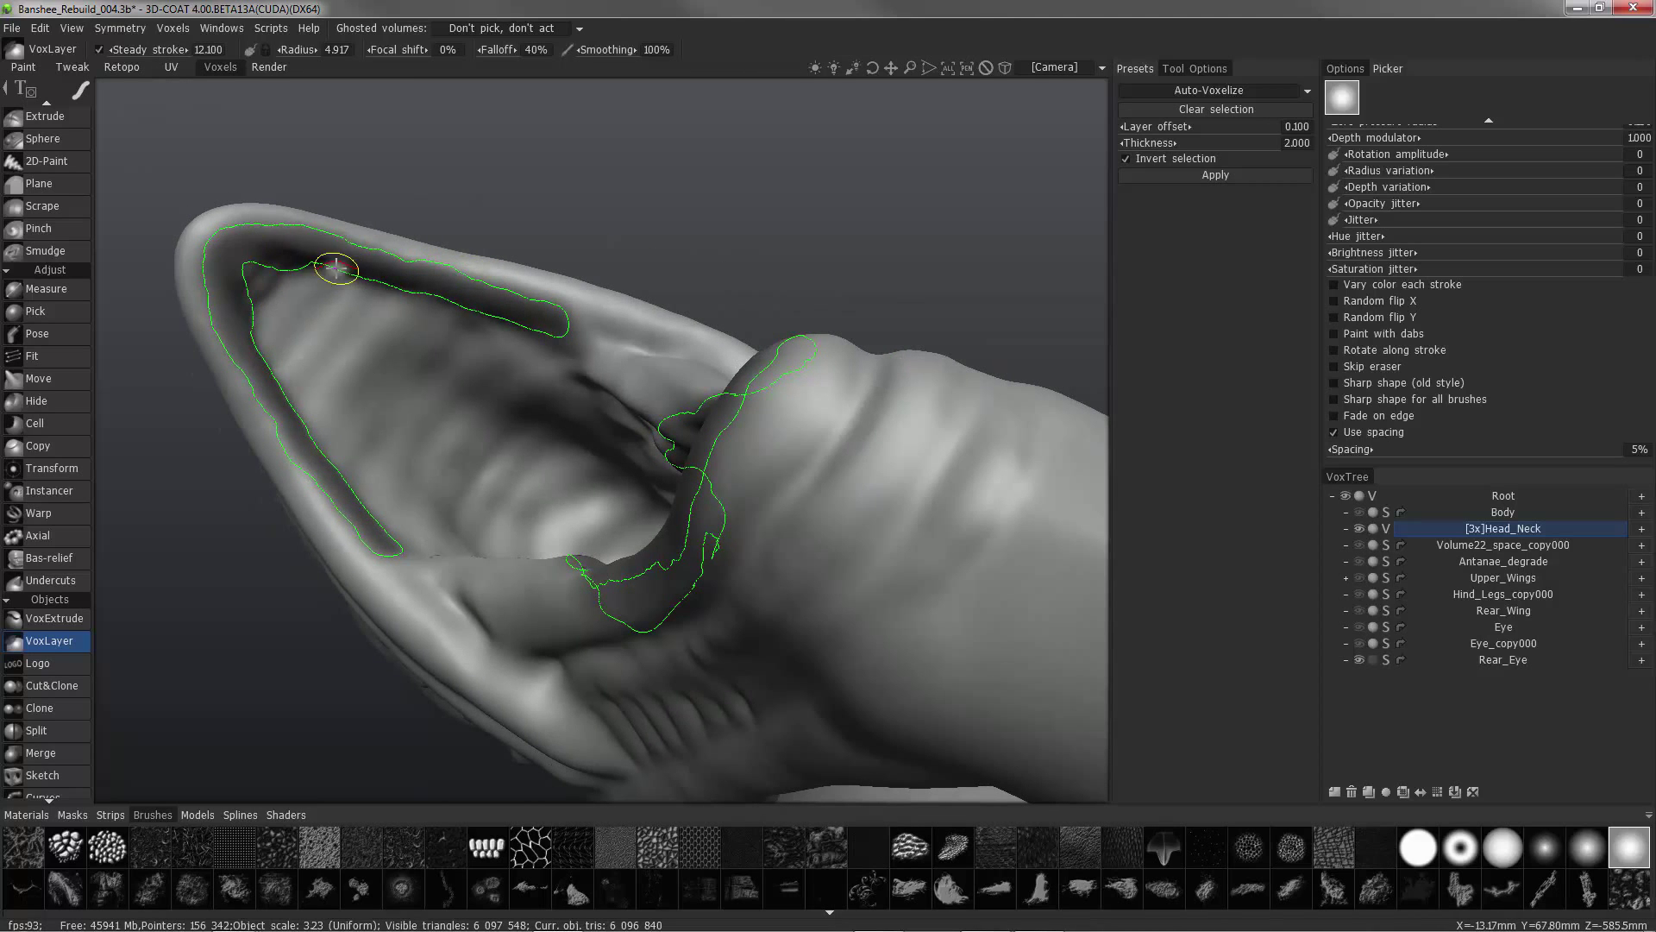
Increase the brush radius to 7.855 and widen the VoxLayer selection along both sides of the palate.
{"action": "right_click_drag", "start_coordinate": [334, 266], "coordinate": [366, 264]}
{"action": "mouse_move", "coordinate": [258, 249]}
{"action": "left_mouse_down"}
{"action": "mouse_move", "coordinate": [475, 298]}
{"action": "mouse_move", "coordinate": [587, 352]}
{"action": "left_mouse_up"}
{"action": "mouse_move", "coordinate": [587, 352]}
{"action": "middle_mouse_down"}
{"action": "mouse_move", "coordinate": [492, 337]}
{"action": "mouse_move", "coordinate": [444, 418]}
{"action": "mouse_move", "coordinate": [309, 233]}
{"action": "mouse_move", "coordinate": [367, 157]}
{"action": "middle_mouse_up"}
{"action": "left_click_drag", "start_coordinate": [368, 156], "coordinate": [599, 406]}
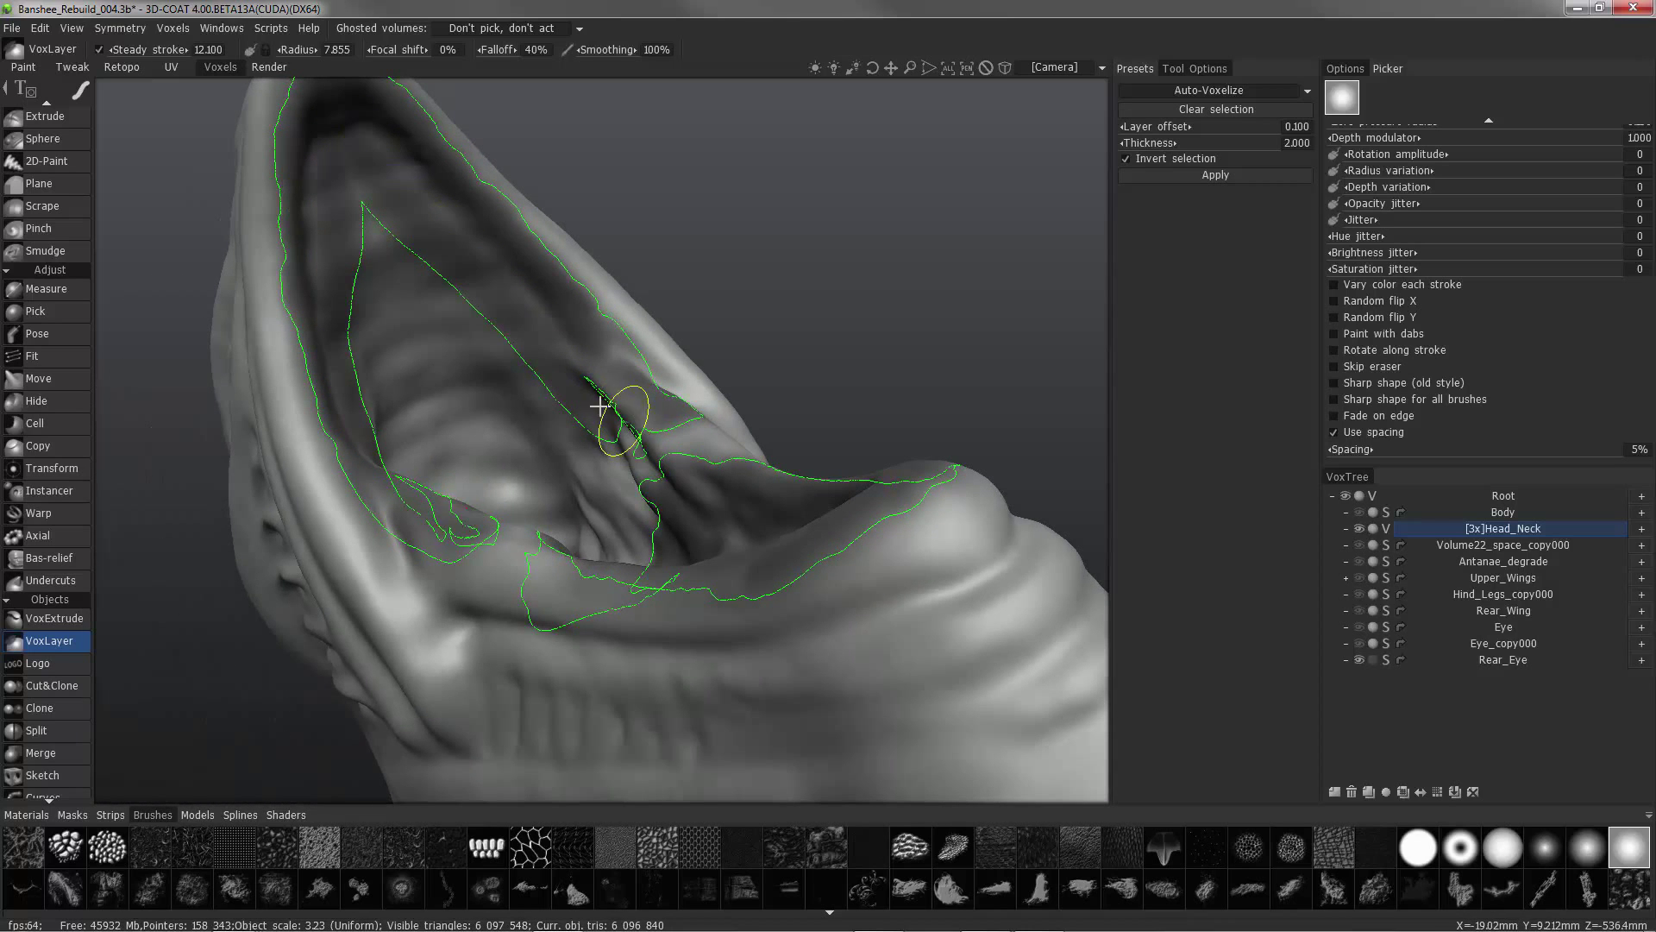
Fill the VoxLayer selection across the front half of the palate at radius 7.855.
{"action": "middle_click_drag", "start_coordinate": [571, 381], "coordinate": [344, 192]}
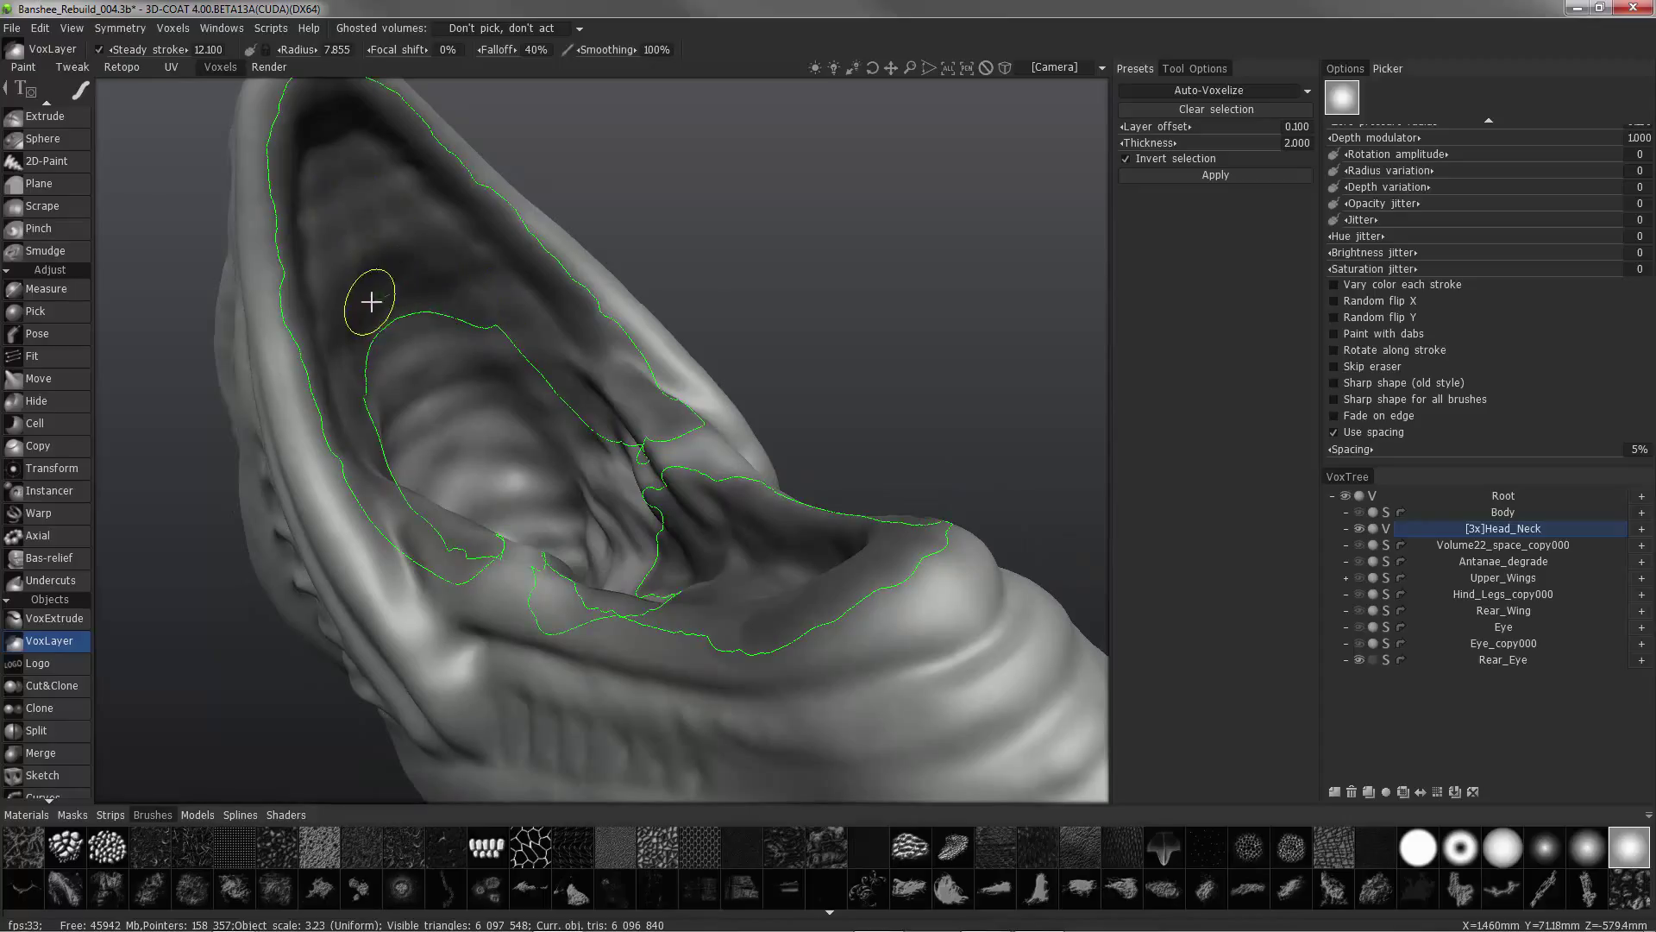
{"action": "mouse_move", "coordinate": [371, 302]}
{"action": "left_mouse_down"}
{"action": "mouse_move", "coordinate": [392, 288]}
{"action": "mouse_move", "coordinate": [487, 320]}
{"action": "left_mouse_up"}
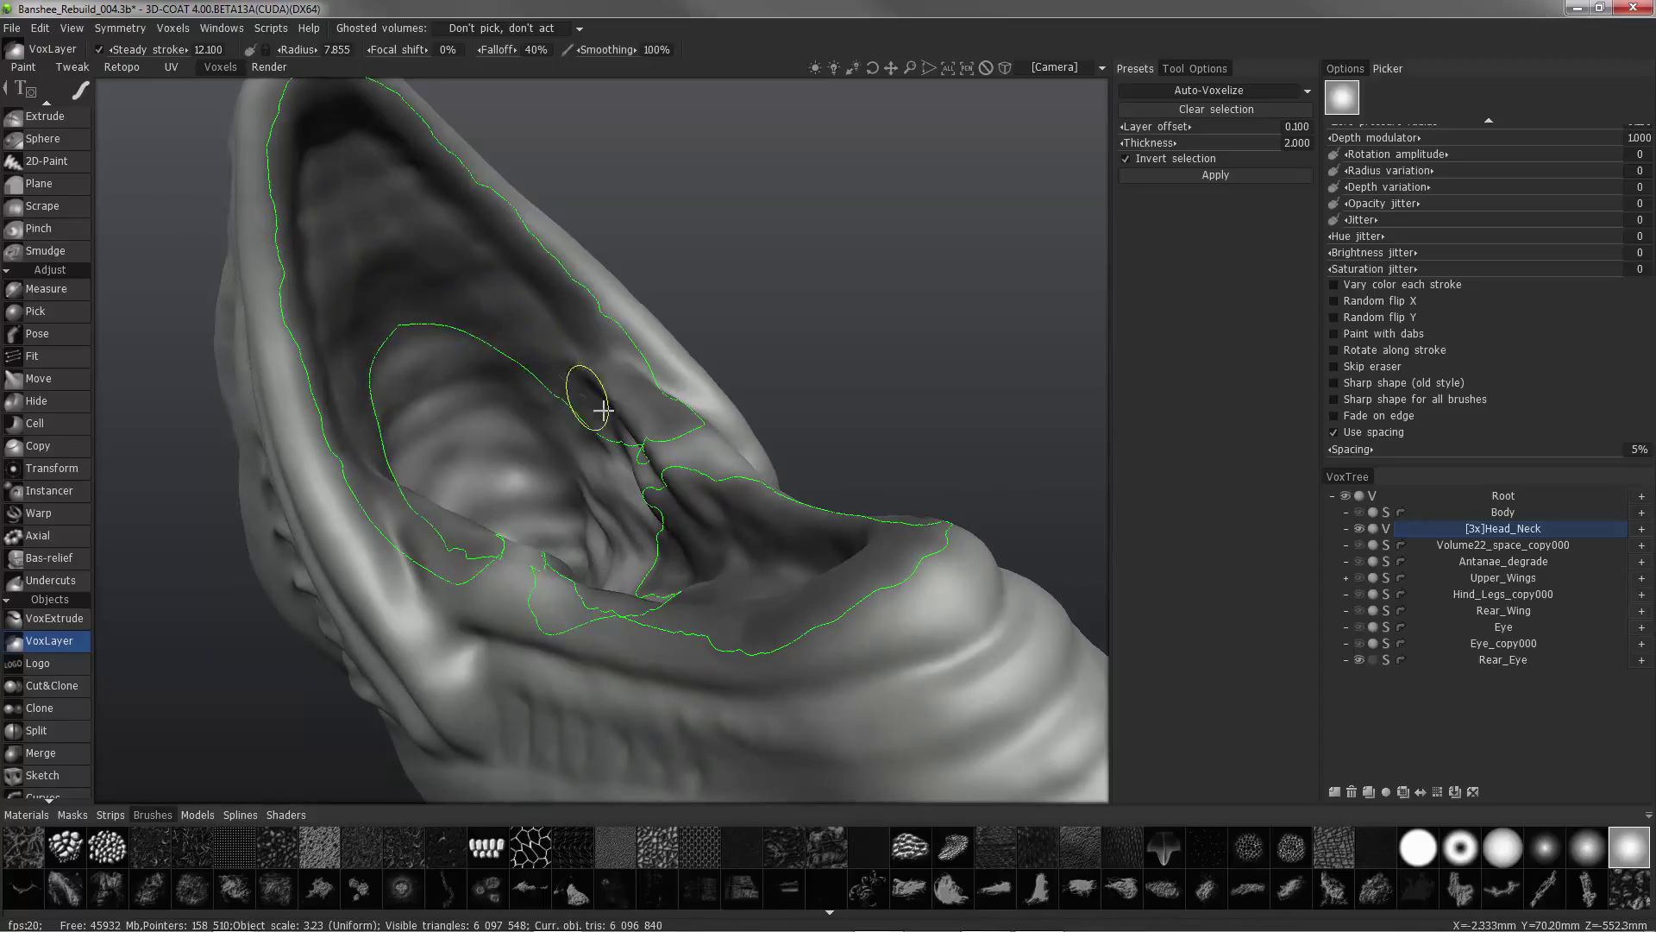
{"action": "middle_click_drag", "start_coordinate": [595, 420], "coordinate": [612, 278]}
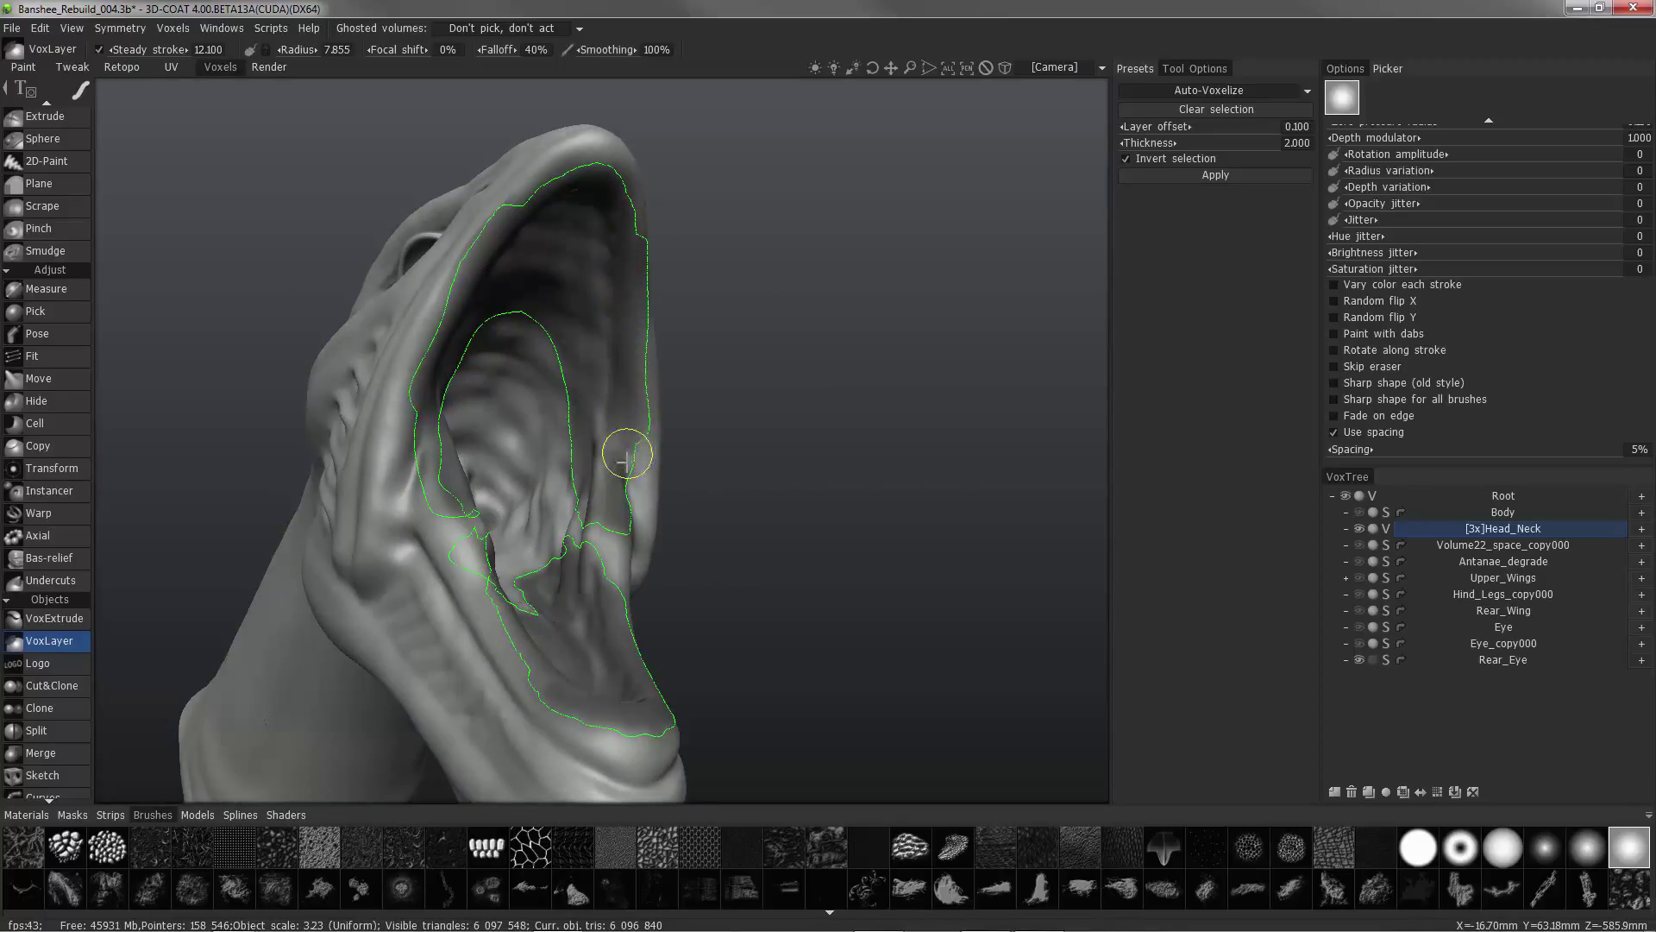
Extend the VoxLayer selection to the inner lip edge at the tip of the upper jaw.
{"action": "middle_click_drag", "start_coordinate": [625, 513], "coordinate": [435, 172]}
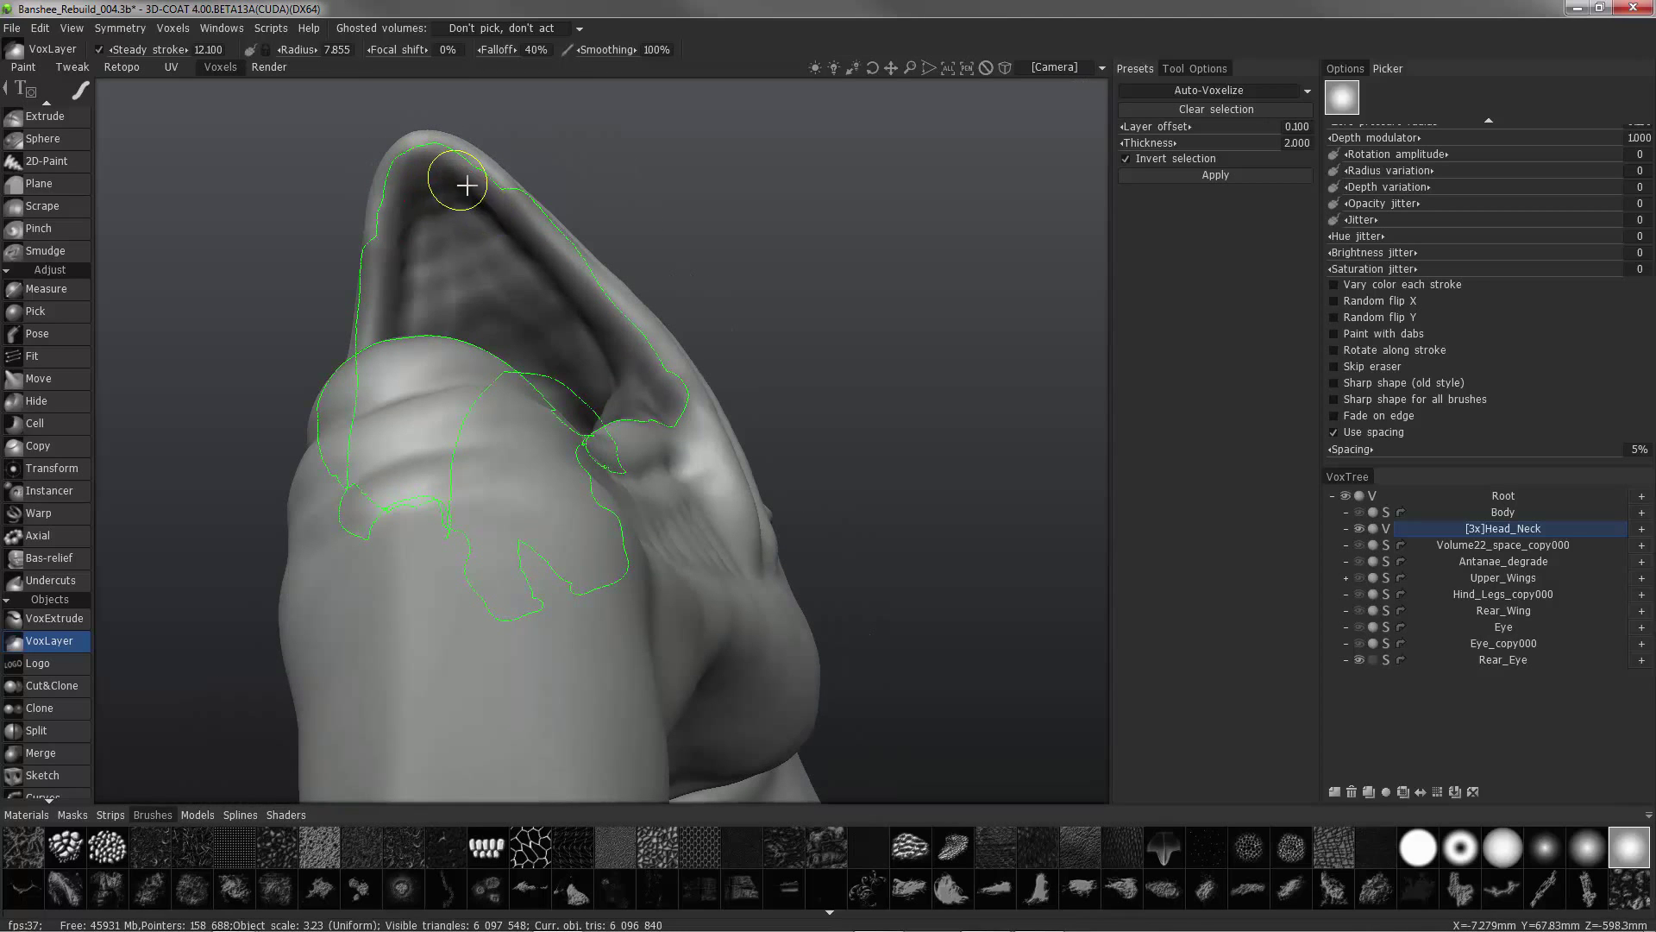
{"action": "left_click_drag", "start_coordinate": [503, 217], "coordinate": [510, 226]}
{"action": "mouse_move", "coordinate": [433, 174]}
{"action": "left_mouse_down"}
{"action": "mouse_move", "coordinate": [418, 184]}
{"action": "mouse_move", "coordinate": [426, 166]}
{"action": "left_mouse_up"}
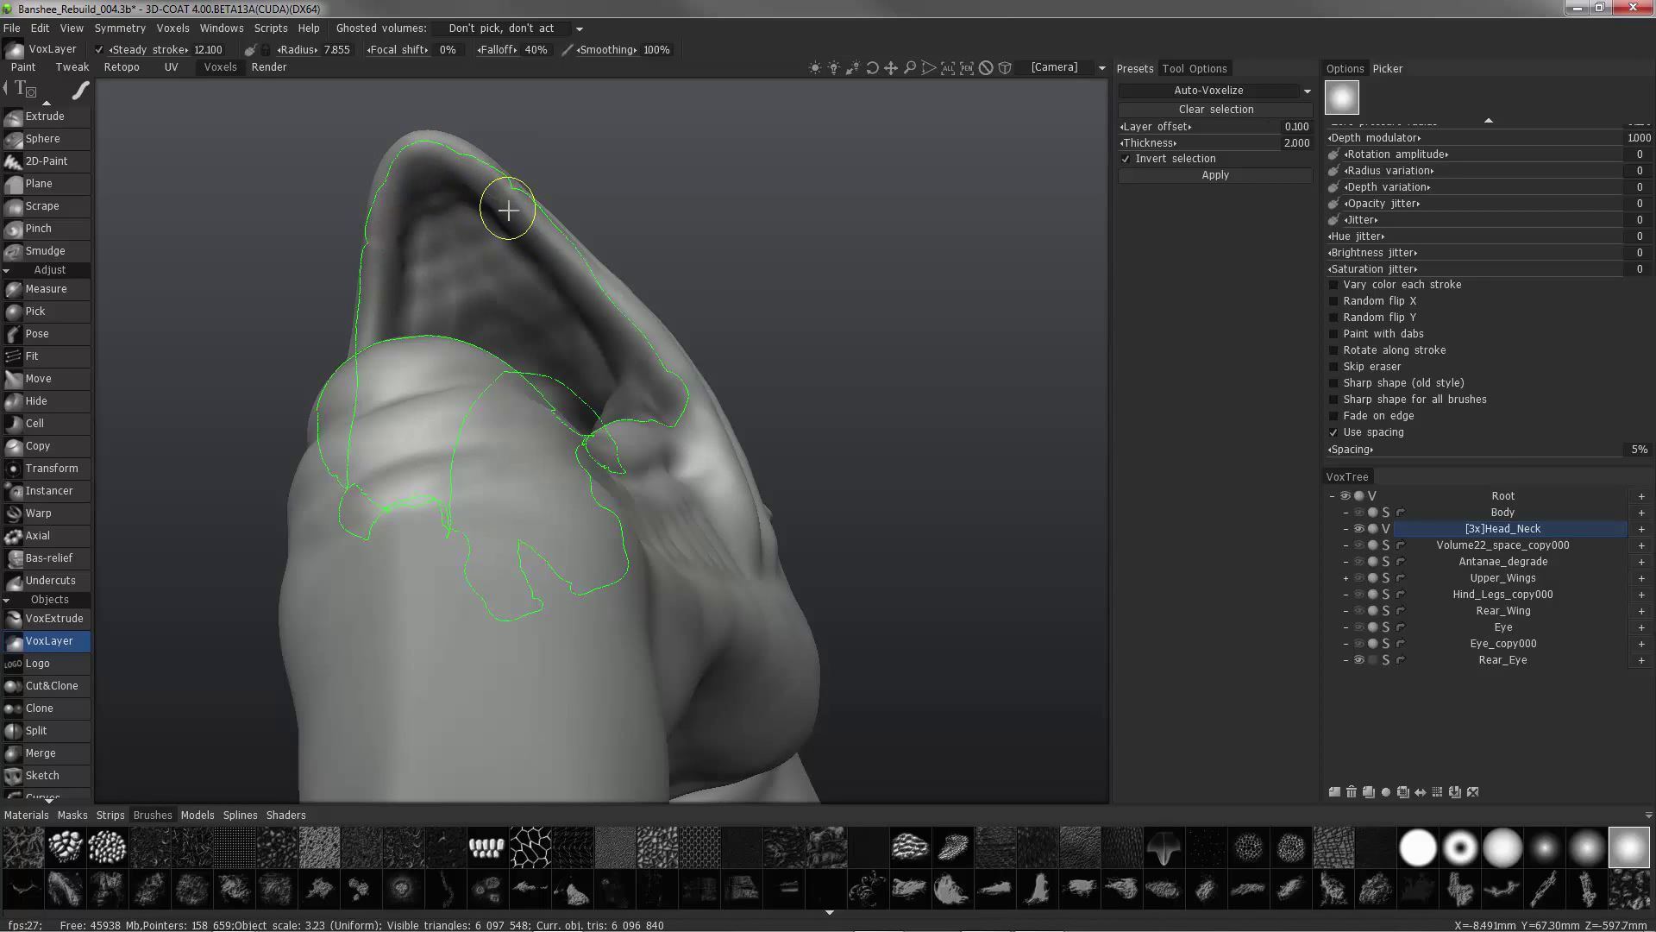
Turn off Invert selection for the VoxLayer and set its layer offset to 0.
{"action": "left_click_drag", "start_coordinate": [372, 199], "coordinate": [314, 262], "text": "alt"}
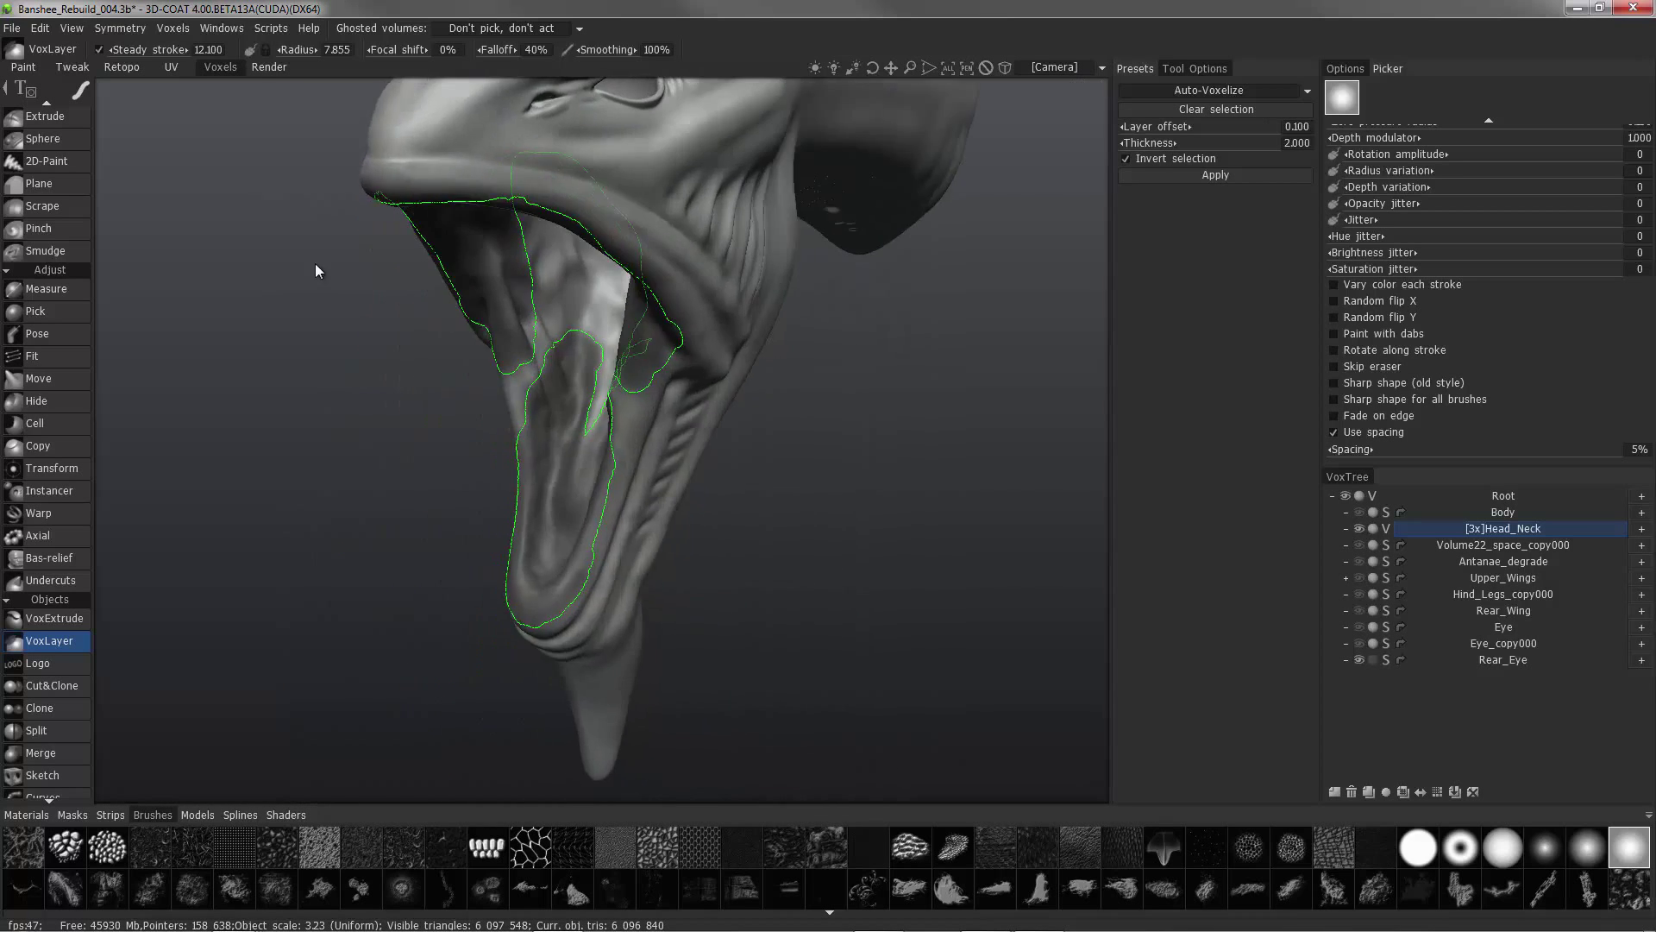
{"action": "scroll", "coordinate": [314, 262], "scroll_direction": "down", "scroll_amount": 4}
{"action": "left_click_drag", "start_coordinate": [644, 371], "coordinate": [1072, 148], "text": "alt"}
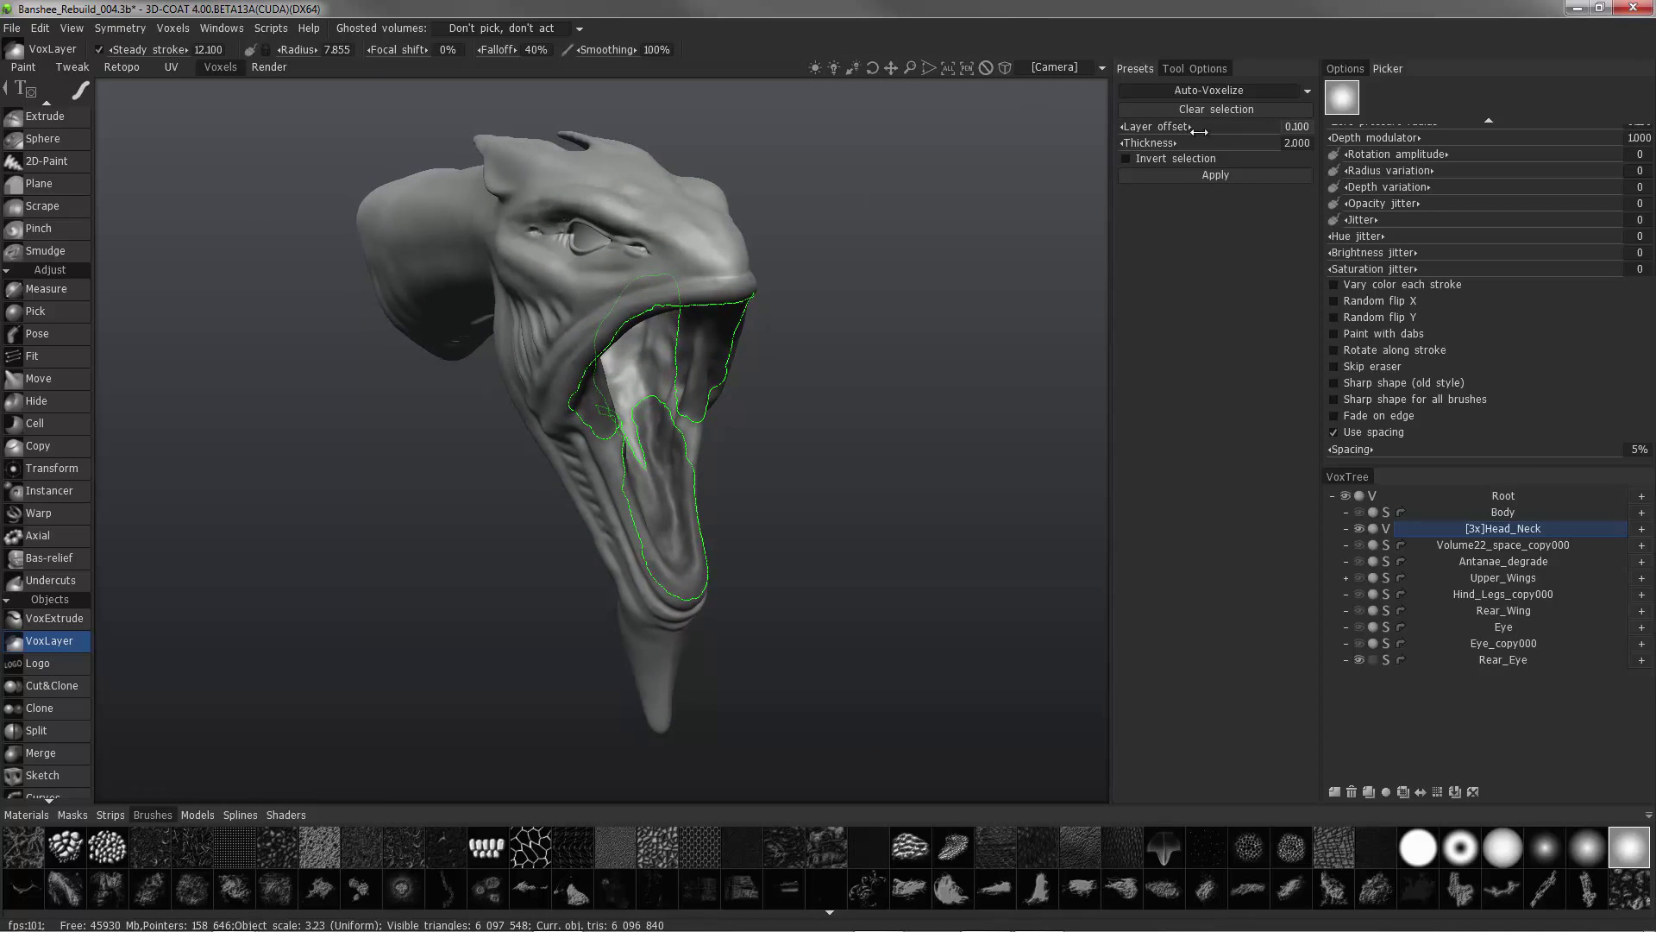
{"action": "left_click", "coordinate": [1297, 128]}
{"action": "type", "text": "0"}
{"action": "key", "text": "Return"}
Set the VoxLayer thickness to 7.145 and extract the selected gum area as a separate layer.
{"action": "left_click_drag", "start_coordinate": [1299, 144], "coordinate": [1296, 144]}
{"action": "left_click_drag", "start_coordinate": [840, 502], "coordinate": [712, 490]}
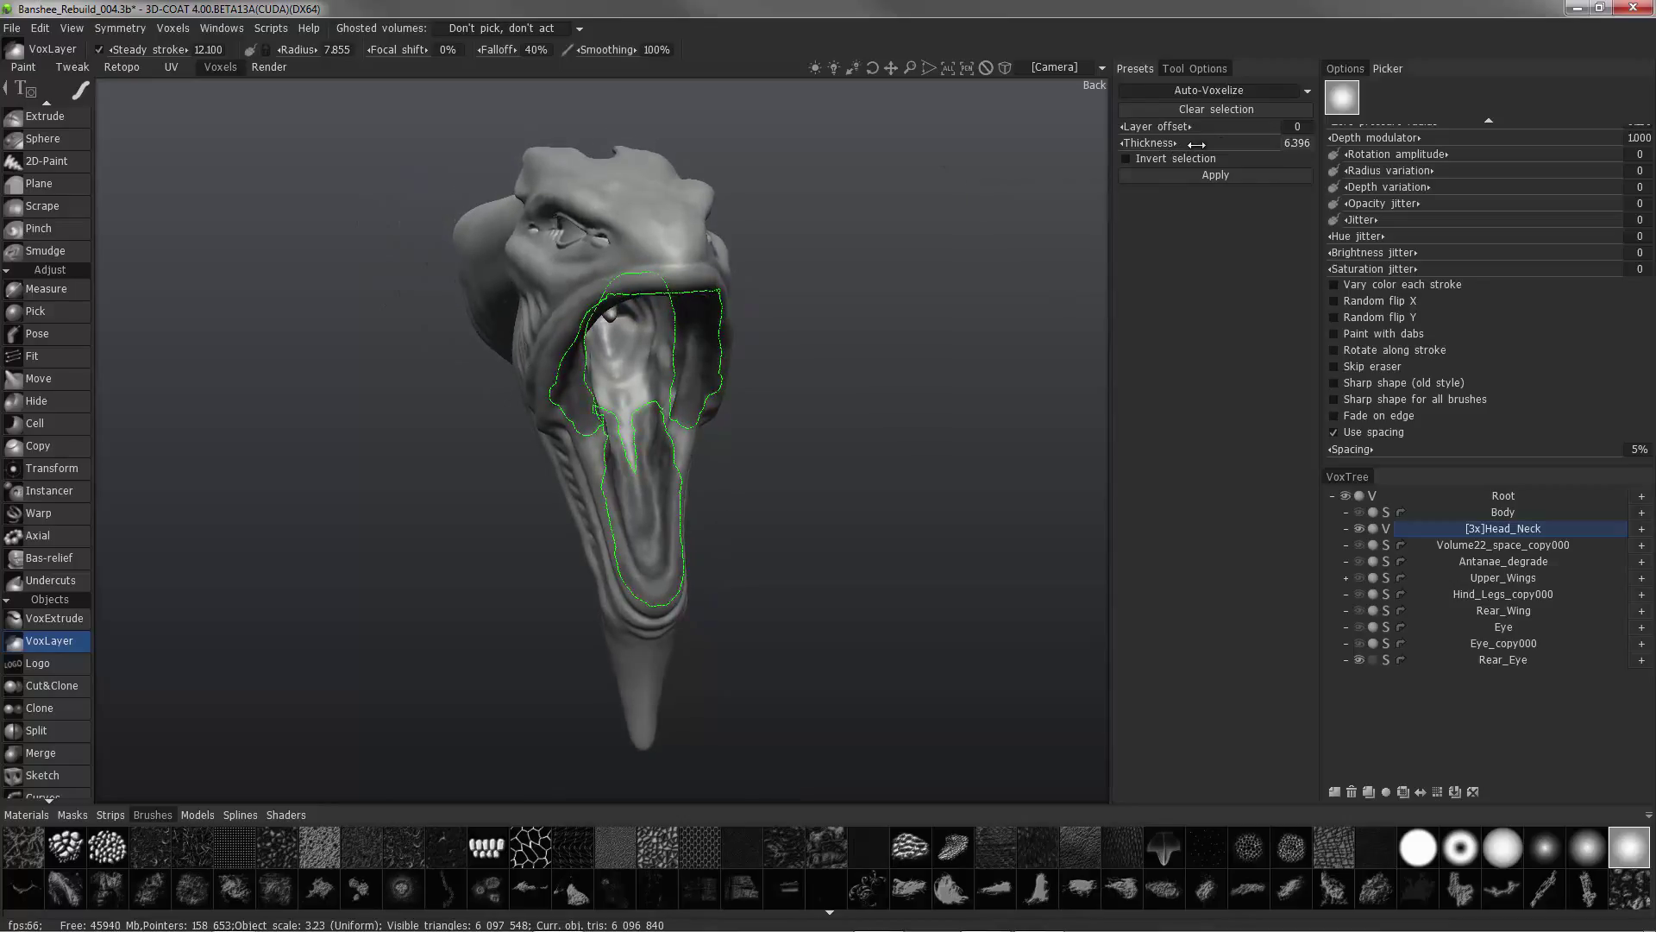
{"action": "left_click_drag", "start_coordinate": [1206, 144], "coordinate": [1215, 144]}
{"action": "left_click", "coordinate": [1217, 175]}
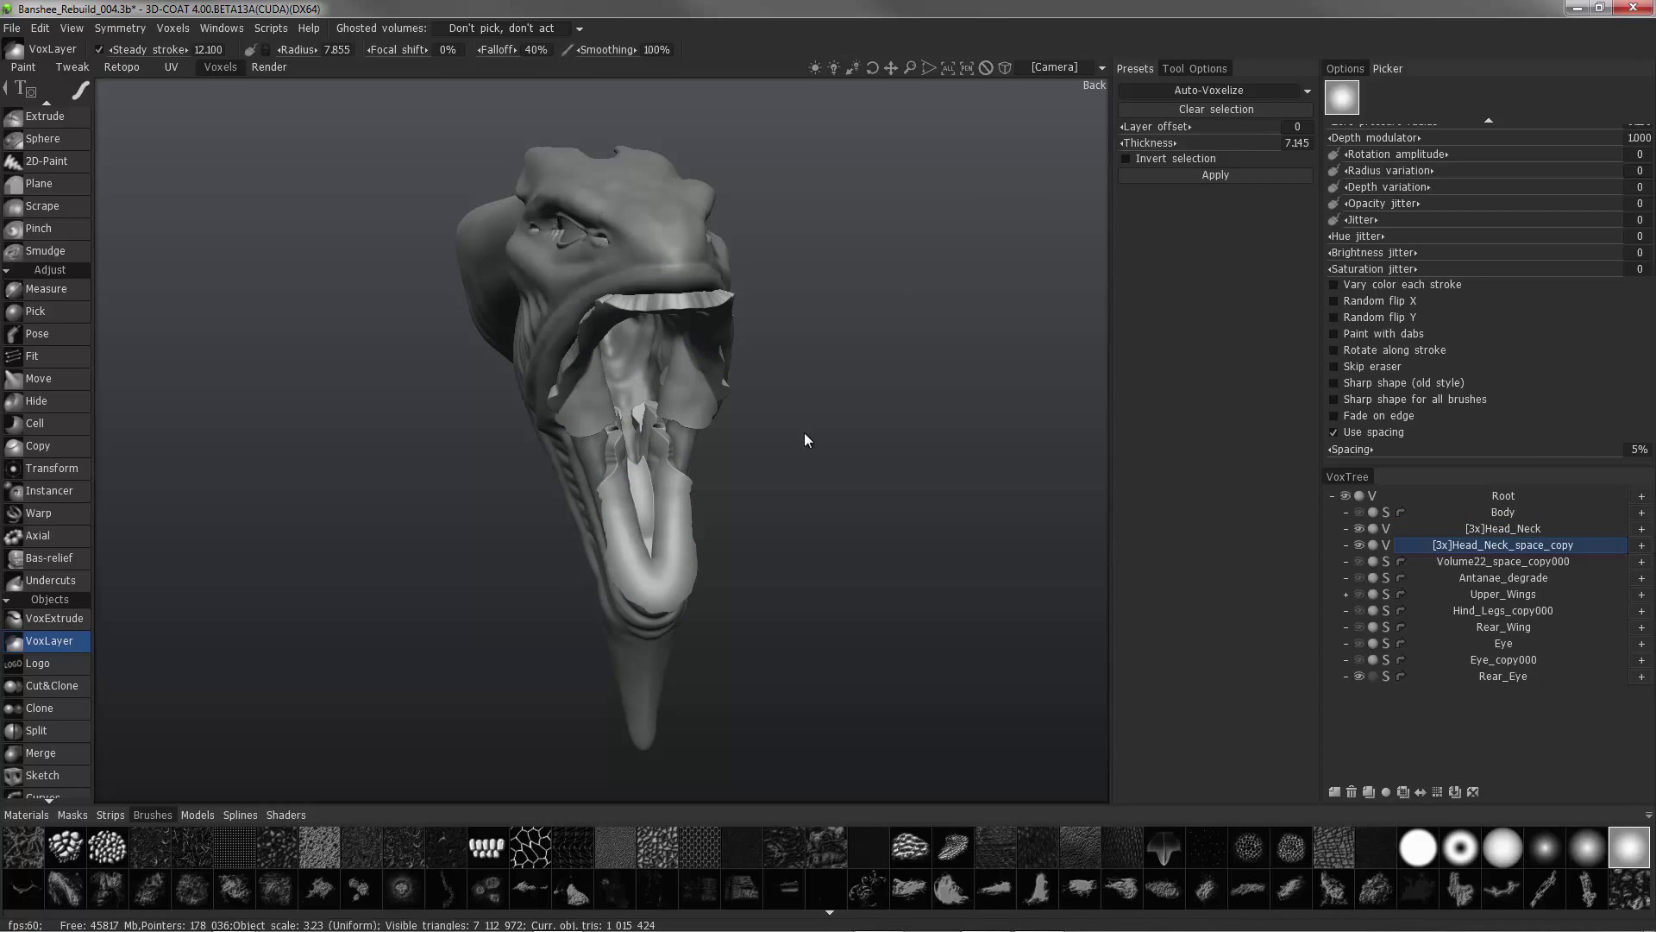
Inspect the extracted gum layer around the mouth and create a degraded, lower-resolution copy of it.
{"action": "left_click_drag", "start_coordinate": [804, 433], "coordinate": [681, 226]}
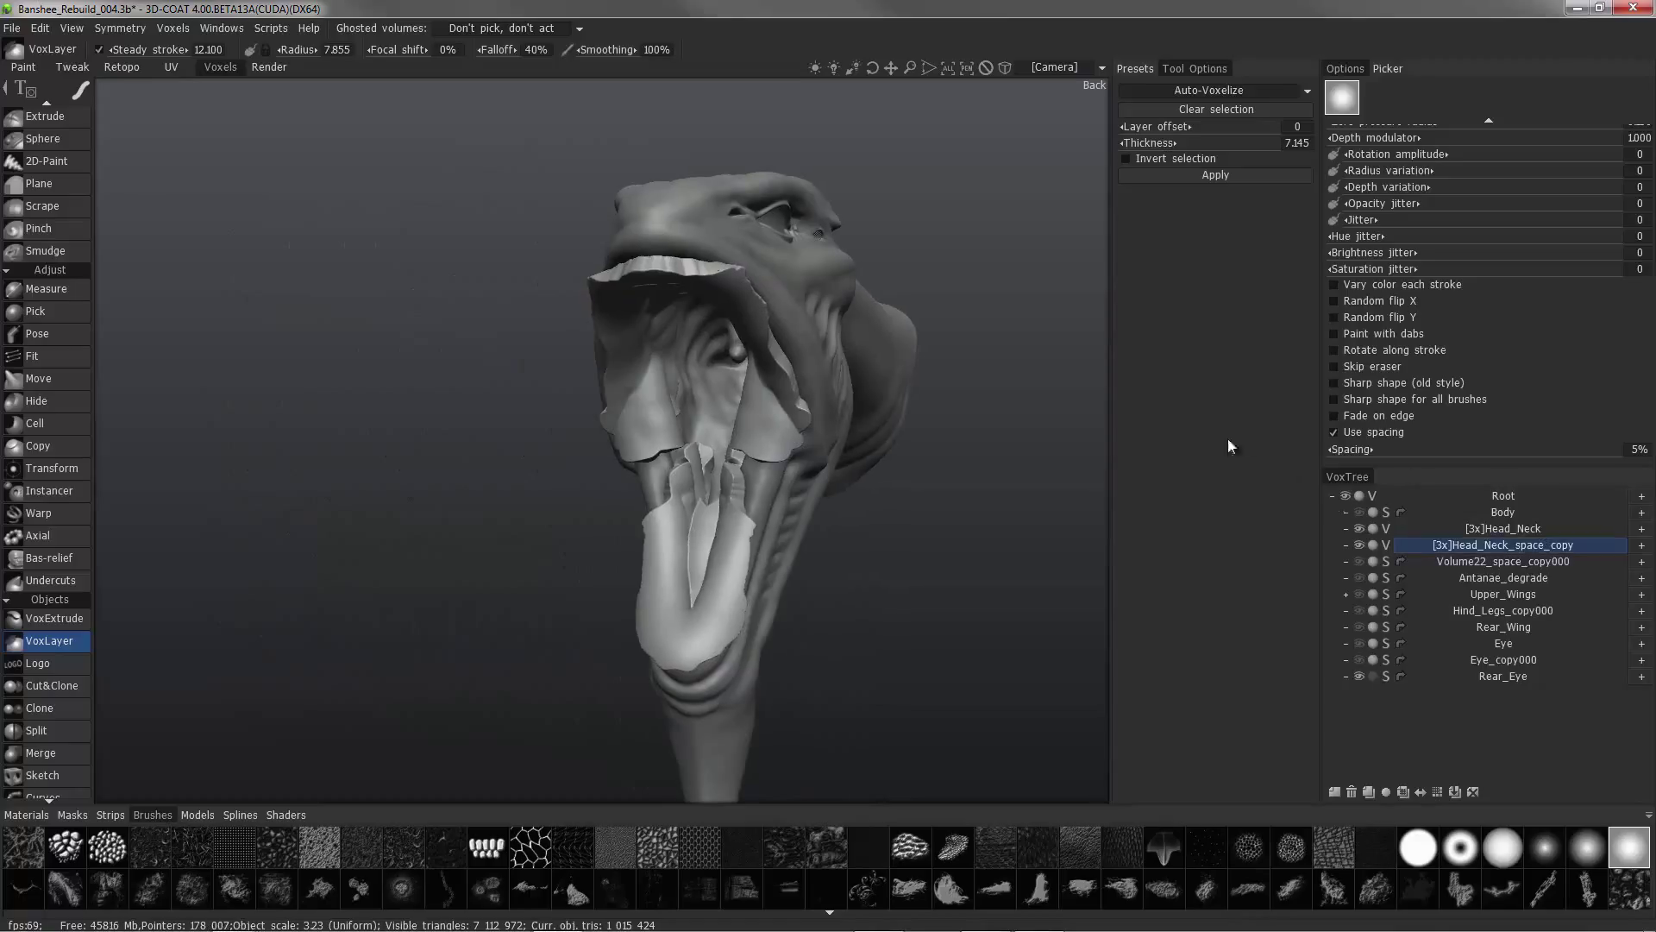
{"action": "left_click_drag", "start_coordinate": [1035, 466], "coordinate": [1415, 784]}
{"action": "left_click_drag", "start_coordinate": [962, 749], "coordinate": [1003, 751]}
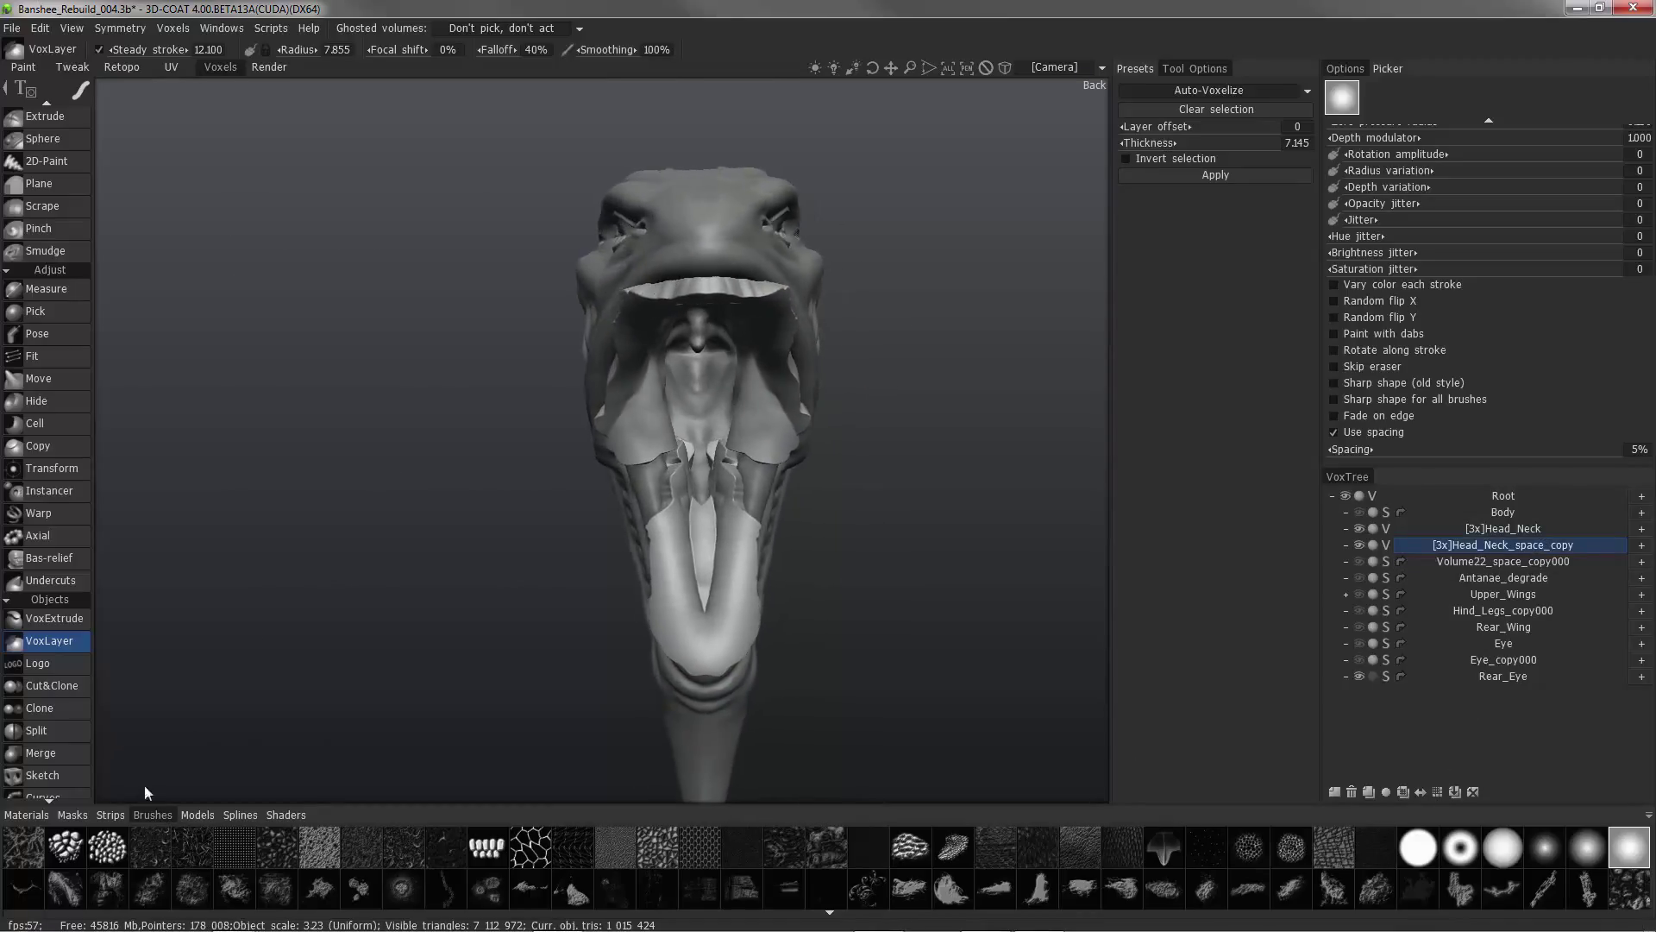
{"action": "scroll", "coordinate": [23, 586], "scroll_direction": "down", "scroll_amount": 5}
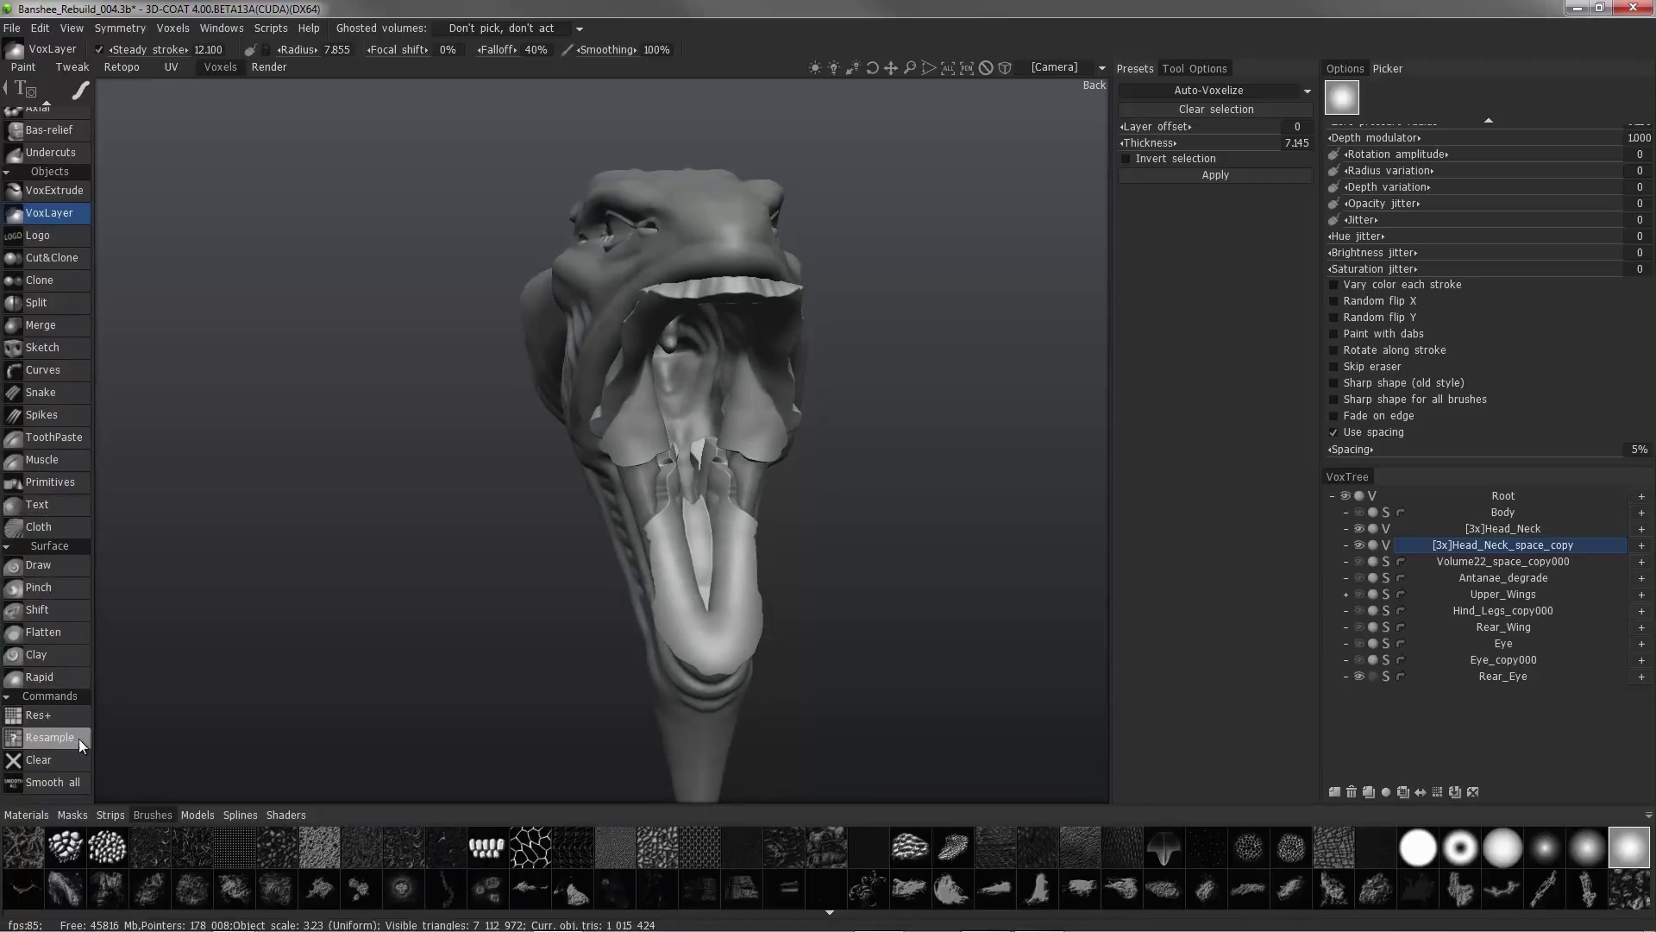
{"action": "left_click", "coordinate": [1437, 791]}
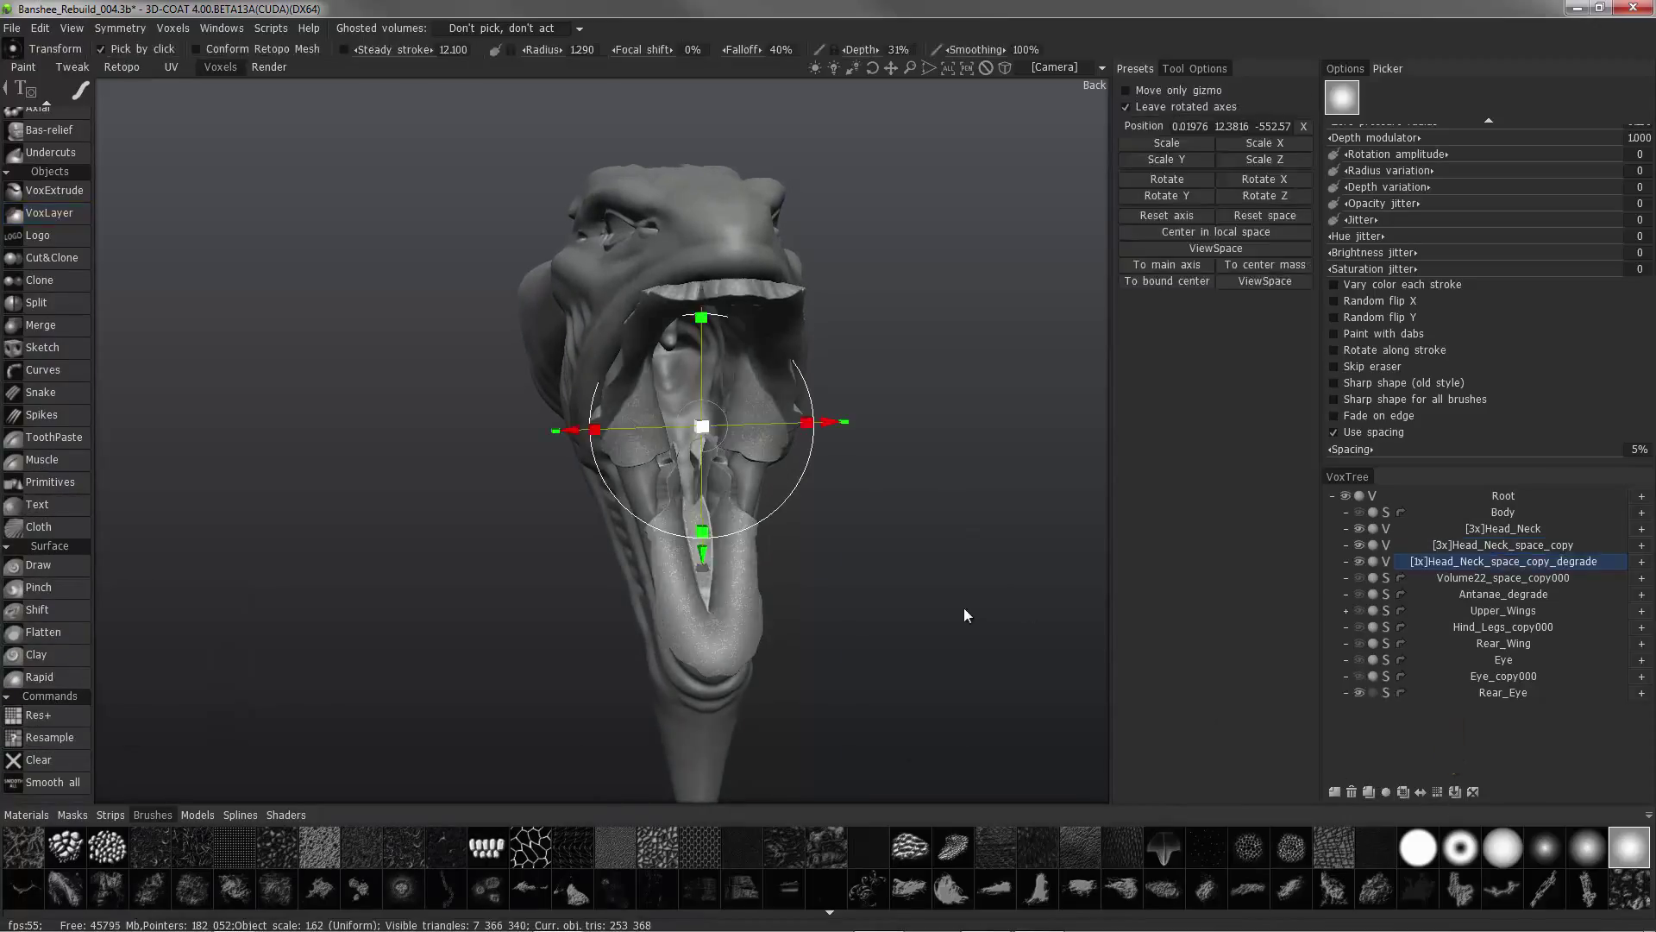
Delete the original full-resolution [3x]Head_Neck_space_copy layer.
{"action": "left_click", "coordinate": [1496, 544]}
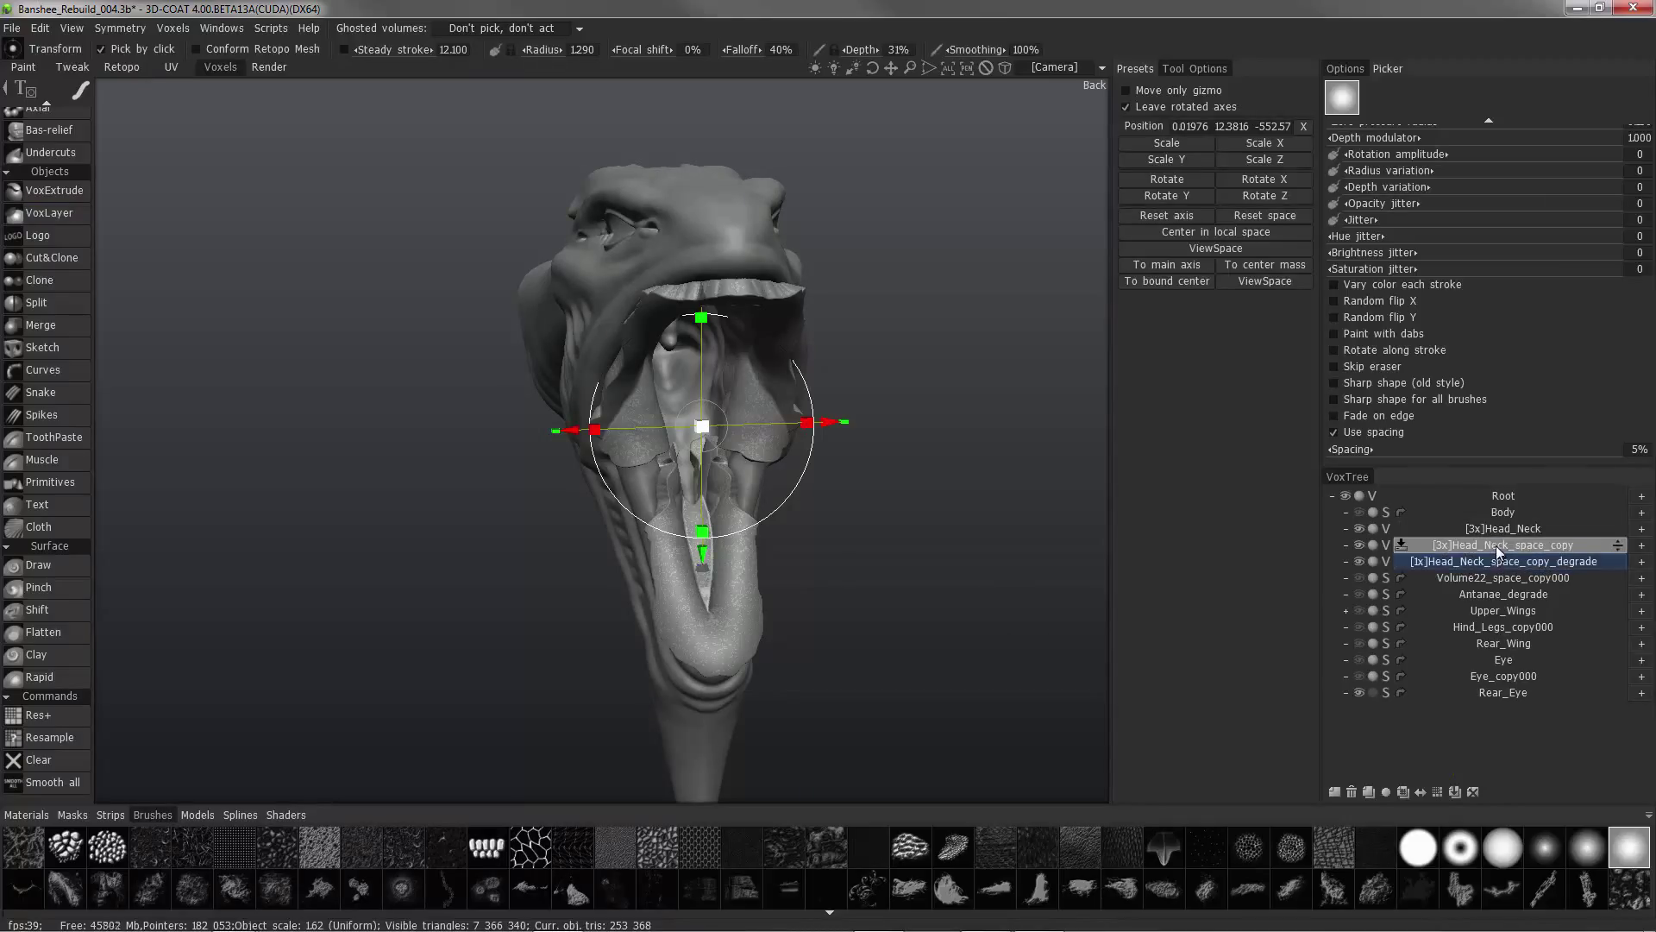
{"action": "left_click", "coordinate": [1352, 791]}
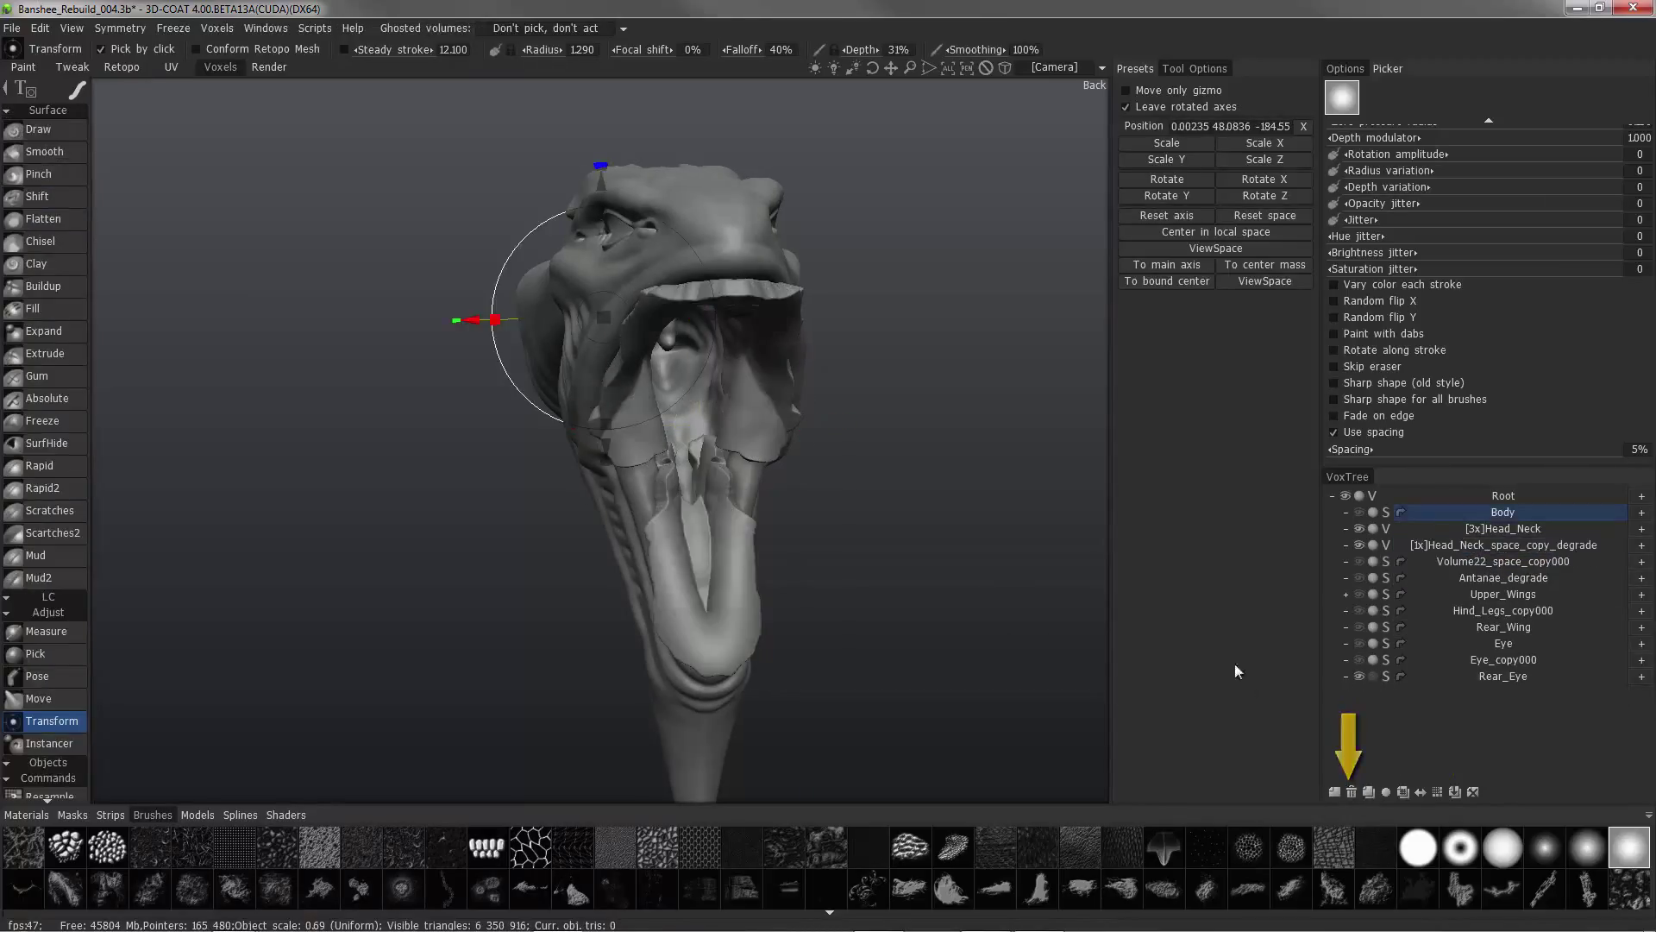
Select the degraded gum layer copy and apply Smooth all to the whole layer.
{"action": "left_click", "coordinate": [1488, 545]}
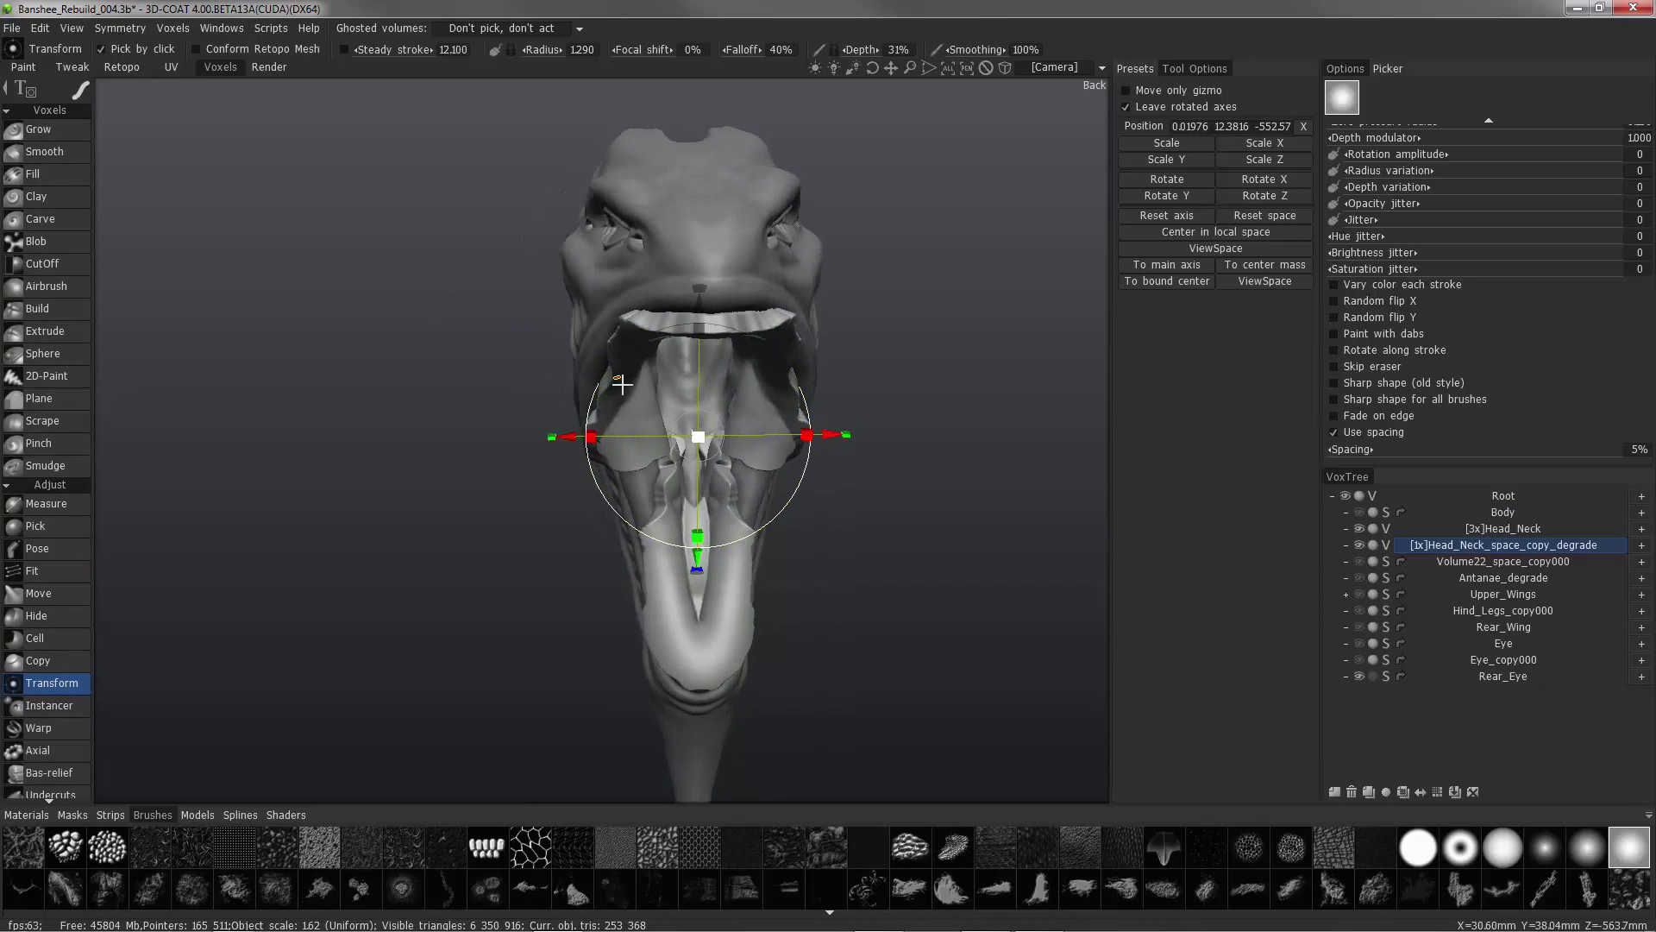
{"action": "scroll", "coordinate": [61, 712], "scroll_direction": "down", "scroll_amount": 10}
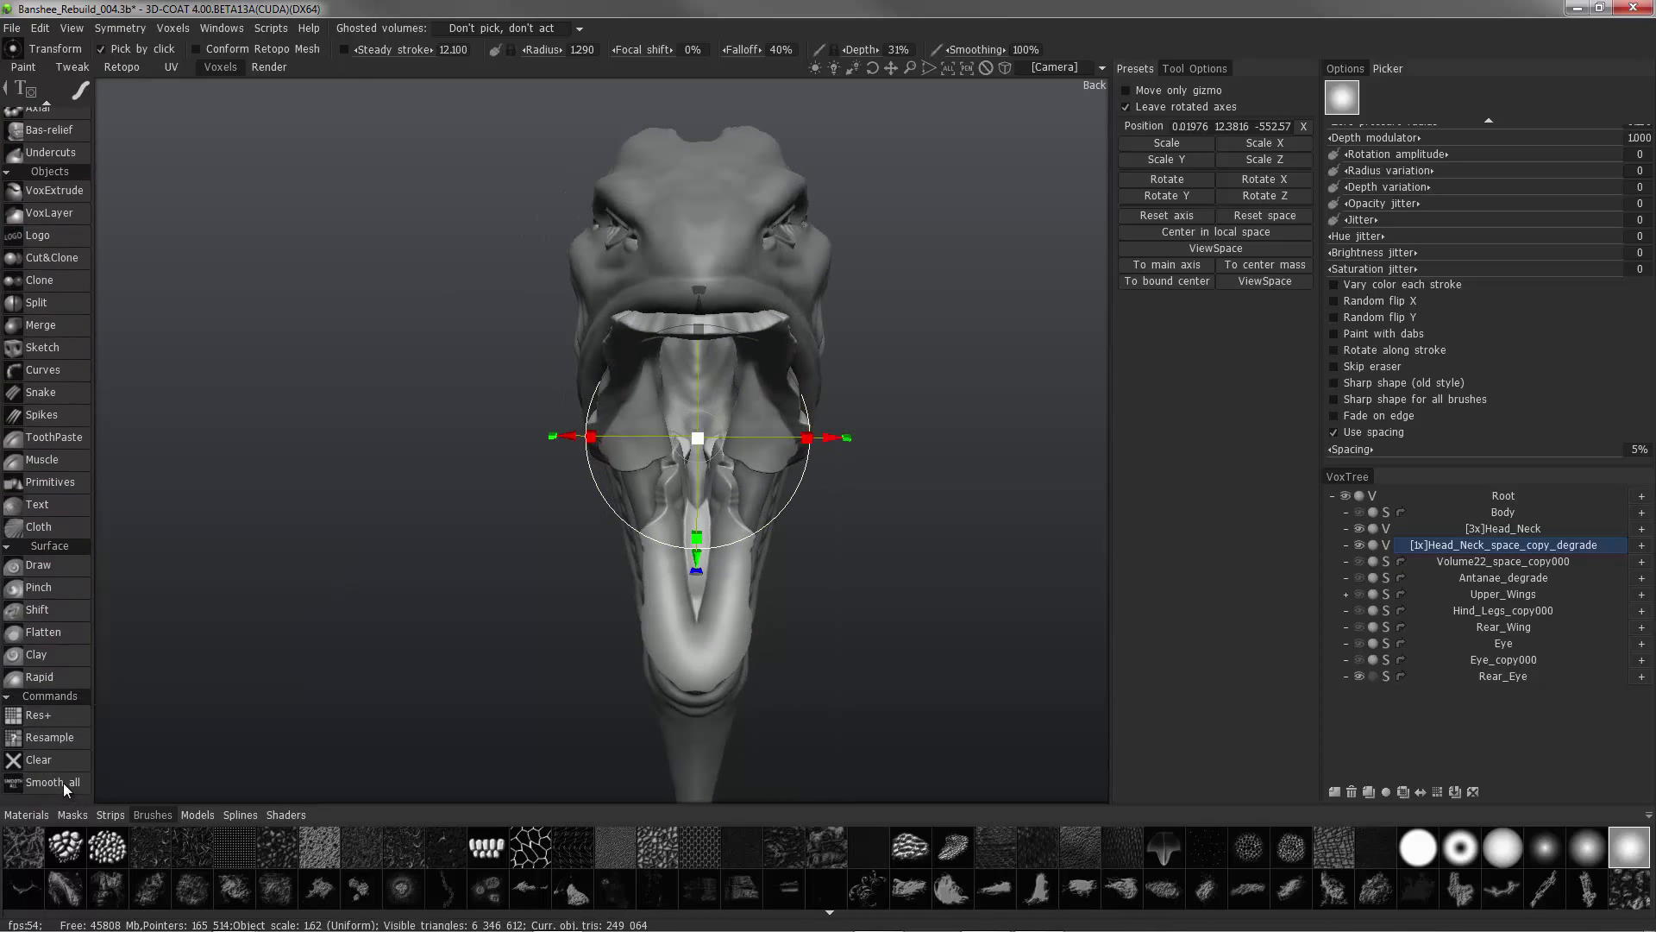
{"action": "left_click", "coordinate": [73, 781]}
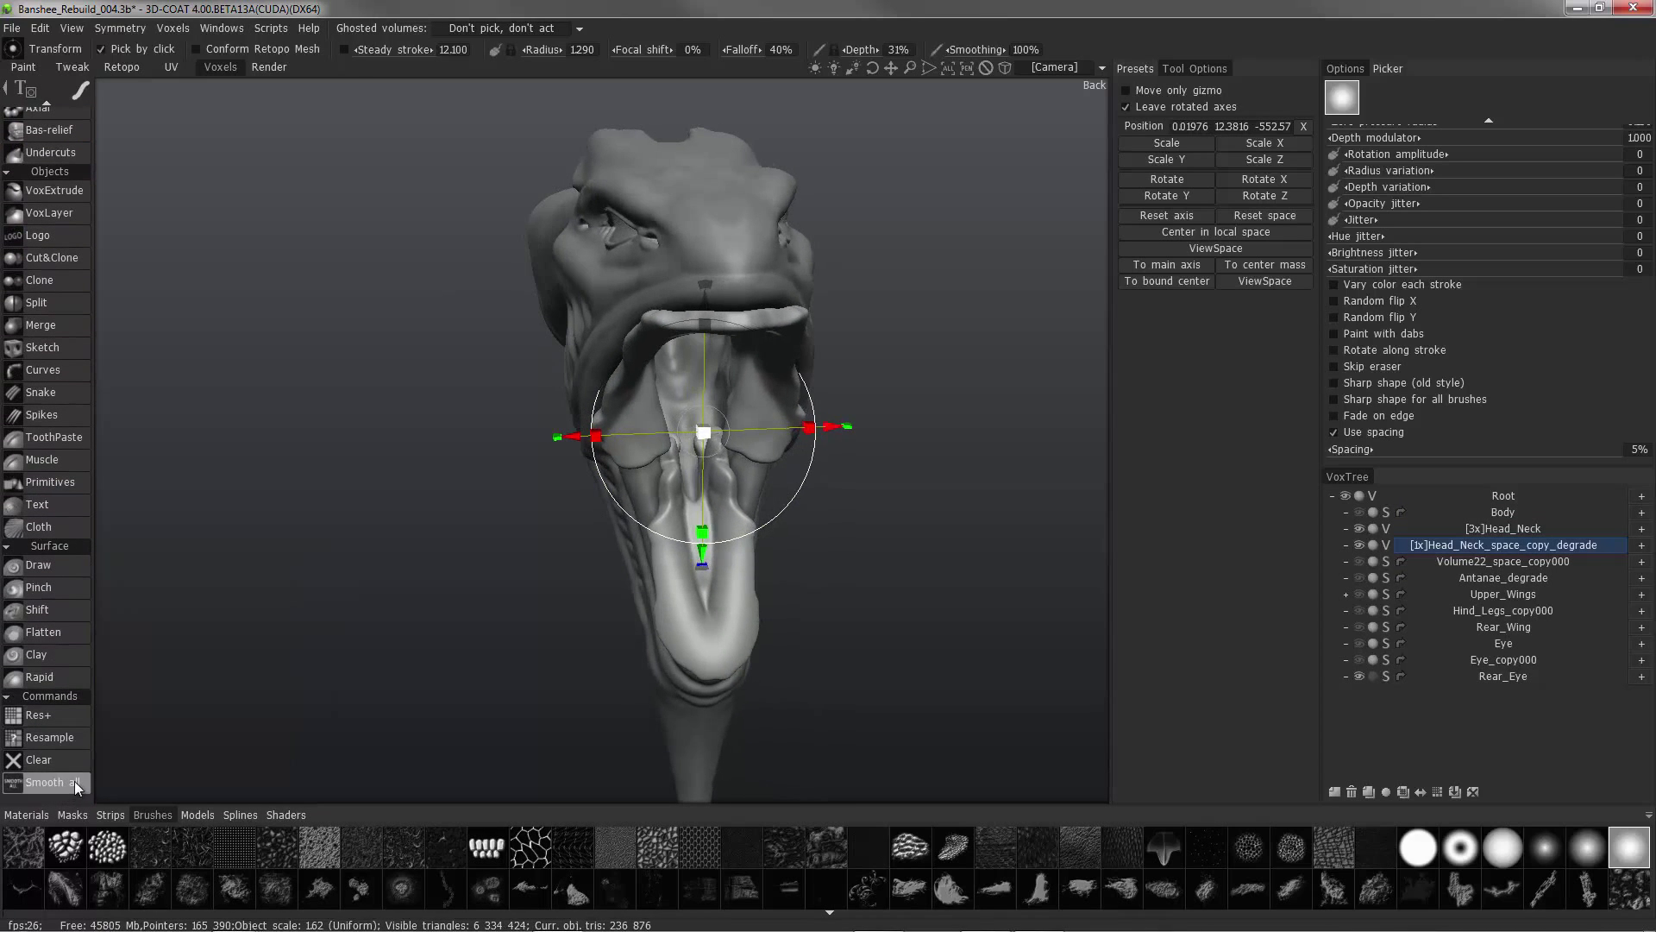
{"action": "left_click_drag", "start_coordinate": [664, 267], "coordinate": [517, 246], "text": "alt"}
Smooth the rough edges of the gum layer around the mouth with the voxel Smooth brush.
{"action": "left_click_drag", "start_coordinate": [52, 131], "coordinate": [127, 371]}
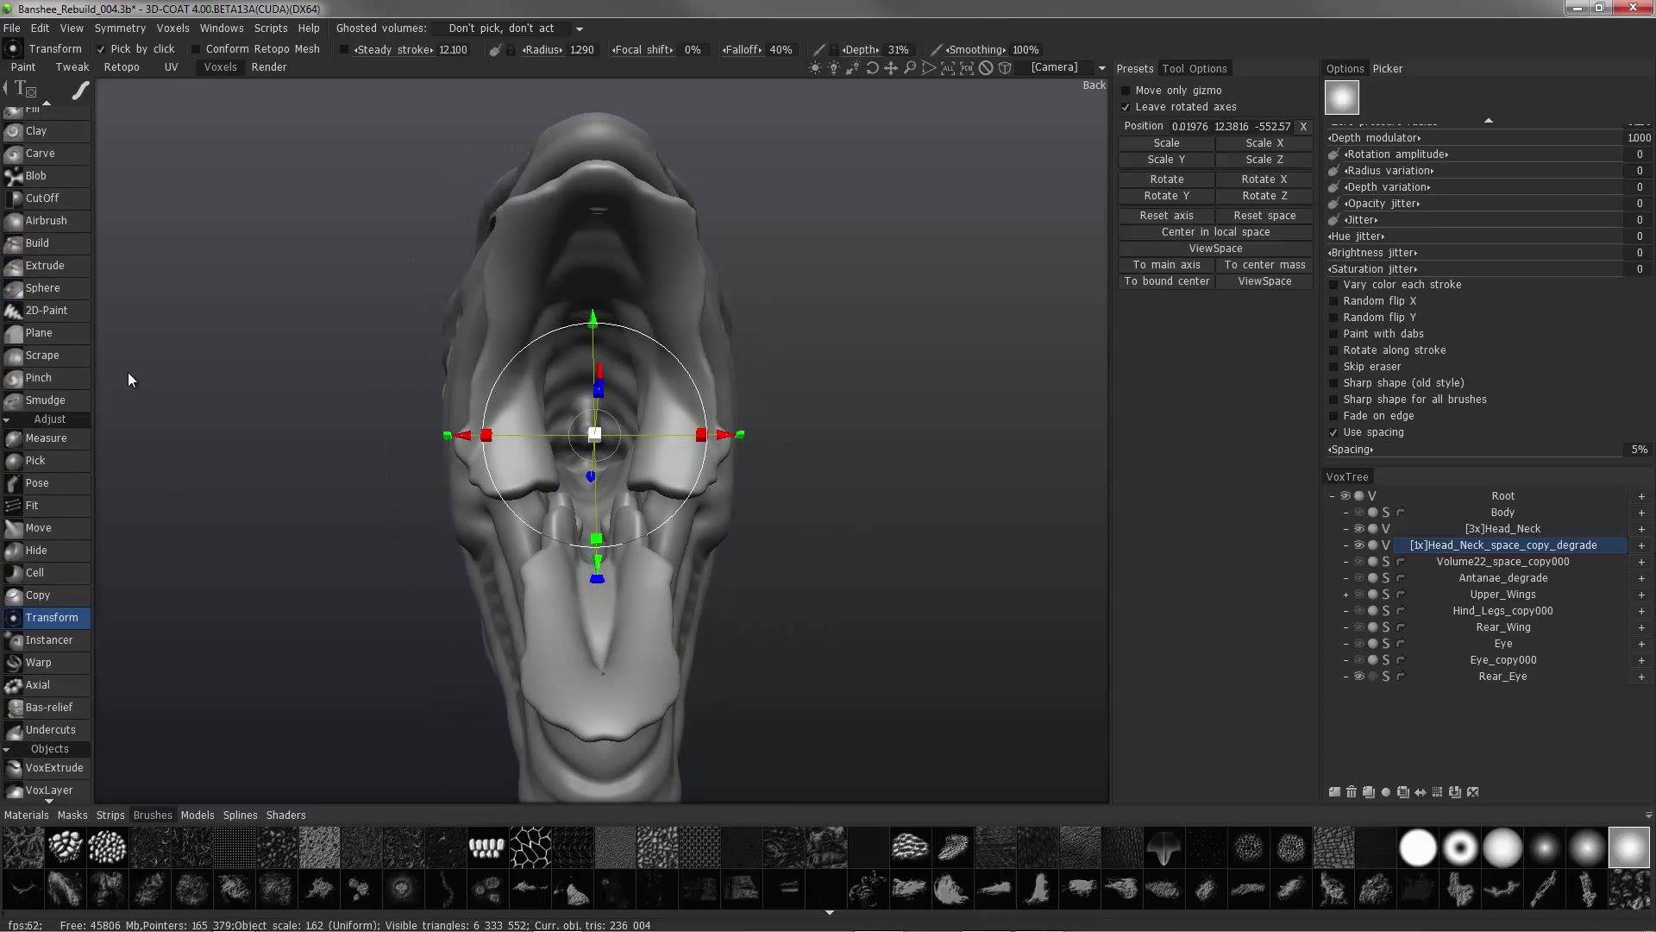
{"action": "left_click", "coordinate": [53, 155]}
{"action": "left_click_drag", "start_coordinate": [518, 164], "coordinate": [671, 144], "text": "alt"}
{"action": "right_click_drag", "start_coordinate": [672, 145], "coordinate": [693, 146]}
{"action": "mouse_move", "coordinate": [674, 147]}
{"action": "left_mouse_down", "text": "alt"}
{"action": "mouse_move", "coordinate": [688, 178]}
{"action": "mouse_move", "coordinate": [624, 141]}
{"action": "mouse_move", "coordinate": [657, 217]}
{"action": "mouse_move", "coordinate": [673, 136]}
{"action": "mouse_move", "coordinate": [721, 171]}
{"action": "mouse_move", "coordinate": [590, 123]}
{"action": "left_mouse_up", "text": "alt"}
{"action": "mouse_move", "coordinate": [753, 321]}
{"action": "left_mouse_down", "text": "alt"}
{"action": "mouse_move", "coordinate": [780, 318]}
{"action": "mouse_move", "coordinate": [747, 251]}
{"action": "mouse_move", "coordinate": [776, 231]}
{"action": "mouse_move", "coordinate": [733, 159]}
{"action": "left_mouse_up", "text": "alt"}
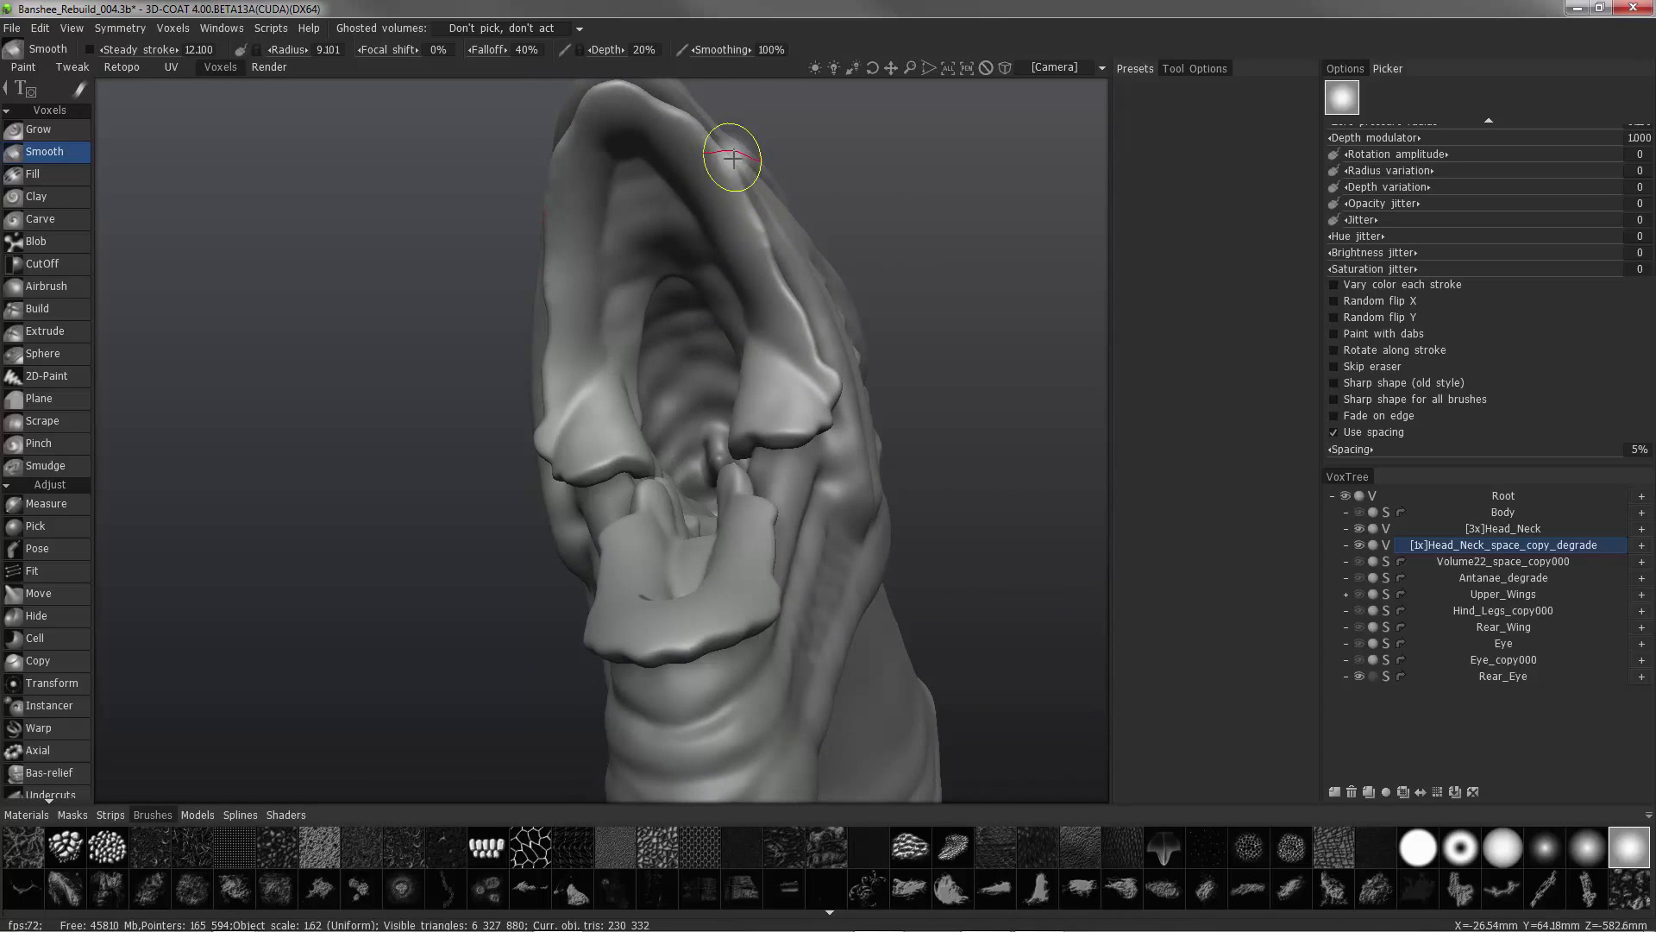
{"action": "mouse_move", "coordinate": [824, 369]}
{"action": "left_mouse_down"}
{"action": "mouse_move", "coordinate": [809, 446]}
{"action": "mouse_move", "coordinate": [796, 445]}
{"action": "left_mouse_up"}
{"action": "left_click_drag", "start_coordinate": [795, 445], "coordinate": [797, 453], "text": "alt"}
{"action": "mouse_move", "coordinate": [797, 450]}
{"action": "left_mouse_down"}
{"action": "mouse_move", "coordinate": [824, 415]}
{"action": "mouse_move", "coordinate": [824, 346]}
{"action": "mouse_move", "coordinate": [818, 414]}
{"action": "left_mouse_up"}
{"action": "mouse_move", "coordinate": [817, 414]}
{"action": "left_mouse_down", "text": "alt"}
{"action": "mouse_move", "coordinate": [710, 388]}
{"action": "mouse_move", "coordinate": [640, 566]}
{"action": "mouse_move", "coordinate": [717, 728]}
{"action": "mouse_move", "coordinate": [676, 606]}
{"action": "mouse_move", "coordinate": [723, 709]}
{"action": "left_mouse_up", "text": "alt"}
{"action": "mouse_move", "coordinate": [723, 709]}
{"action": "left_mouse_down", "text": "alt"}
{"action": "mouse_move", "coordinate": [603, 547]}
{"action": "mouse_move", "coordinate": [721, 259]}
{"action": "mouse_move", "coordinate": [751, 374]}
{"action": "mouse_move", "coordinate": [684, 458]}
{"action": "mouse_move", "coordinate": [562, 426]}
{"action": "mouse_move", "coordinate": [429, 469]}
{"action": "mouse_move", "coordinate": [1457, 492]}
{"action": "mouse_move", "coordinate": [1019, 478]}
{"action": "left_mouse_up", "text": "alt"}
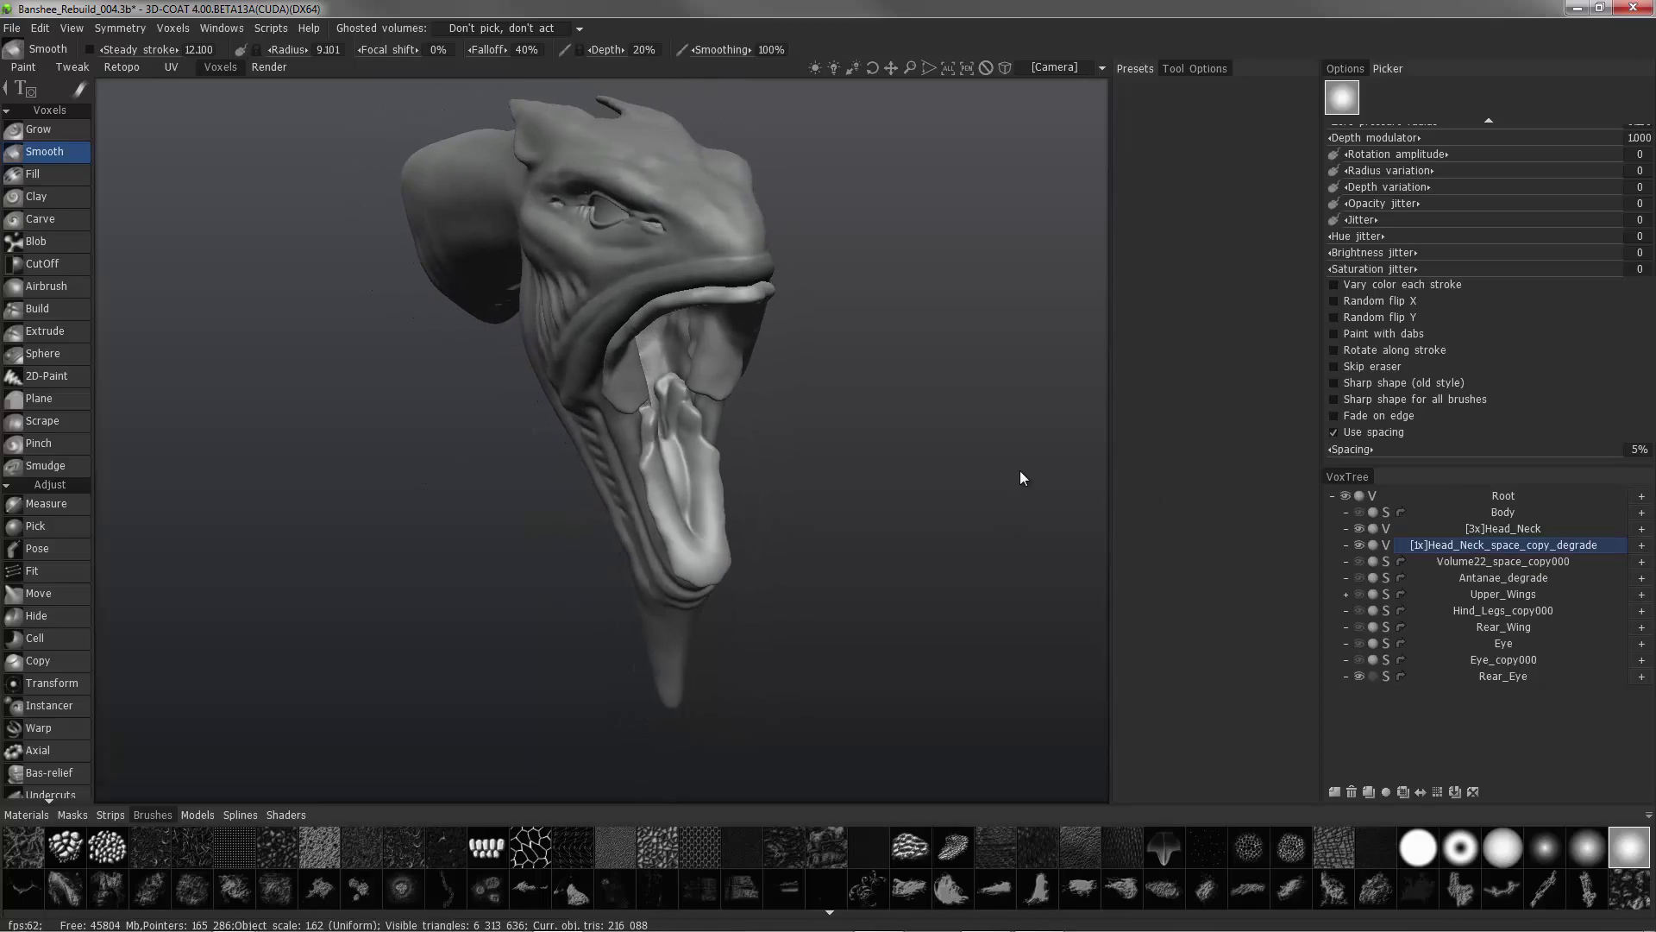
Build further tooth sockets toward the rear of the lower gum and bulk out the surrounding gum with Grow.
{"action": "key", "text": "ctrl+z"}
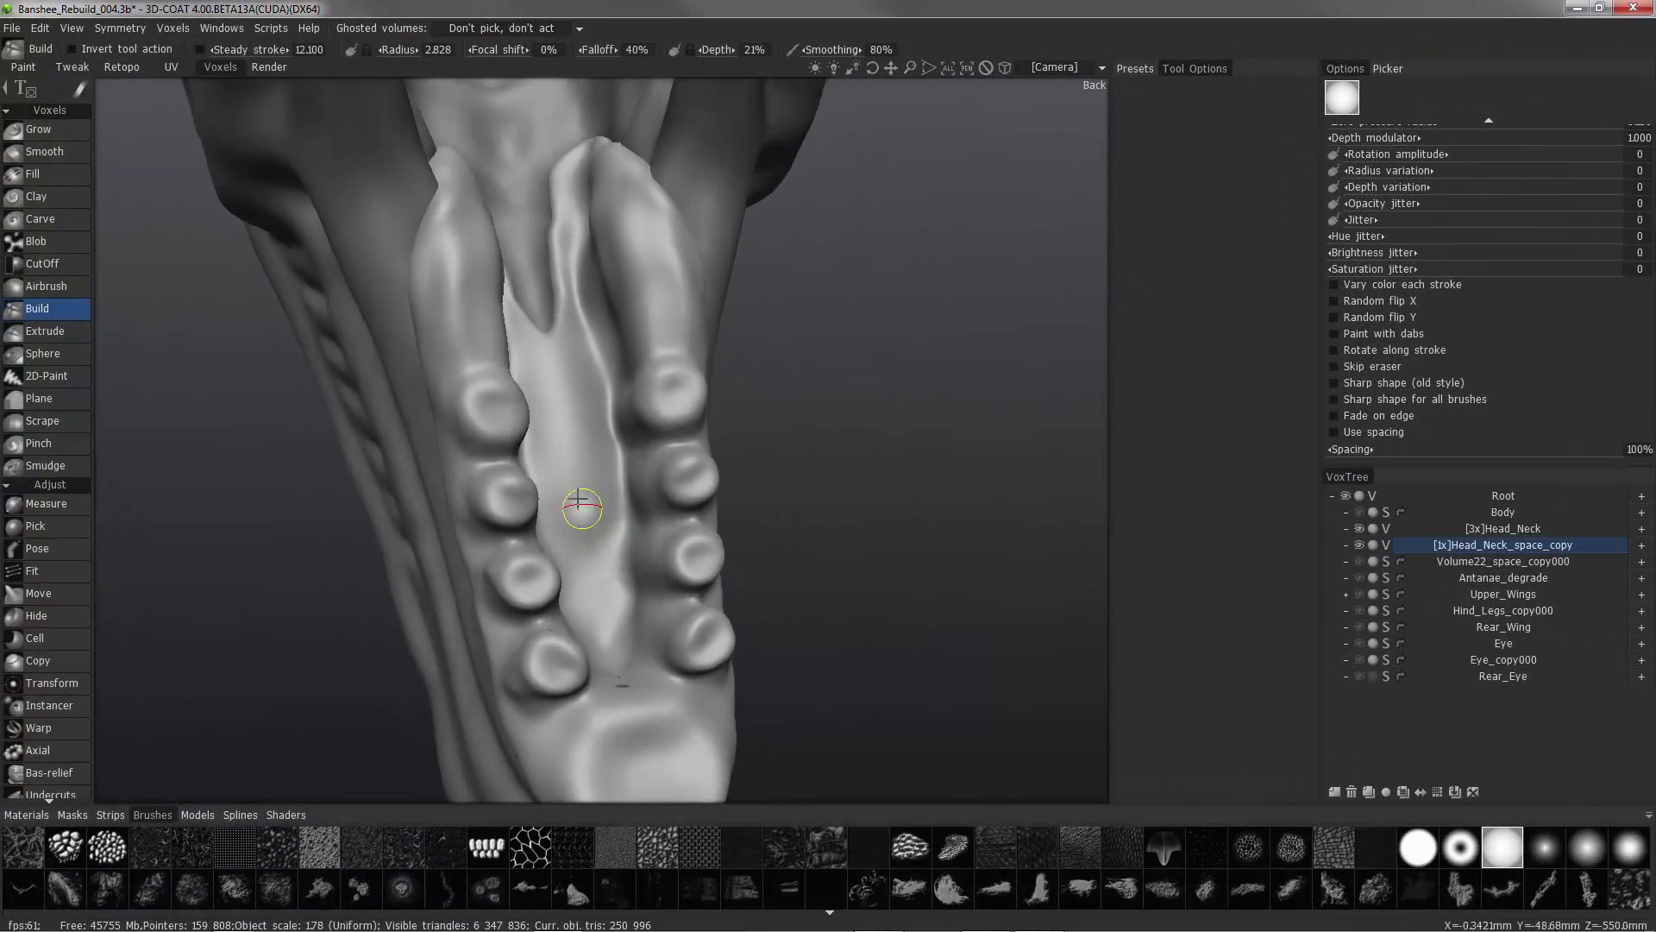
{"action": "mouse_move", "coordinate": [583, 507]}
{"action": "left_mouse_down", "text": "alt"}
{"action": "mouse_move", "coordinate": [514, 629]}
{"action": "mouse_move", "coordinate": [380, 333]}
{"action": "mouse_move", "coordinate": [405, 334]}
{"action": "left_mouse_up", "text": "alt"}
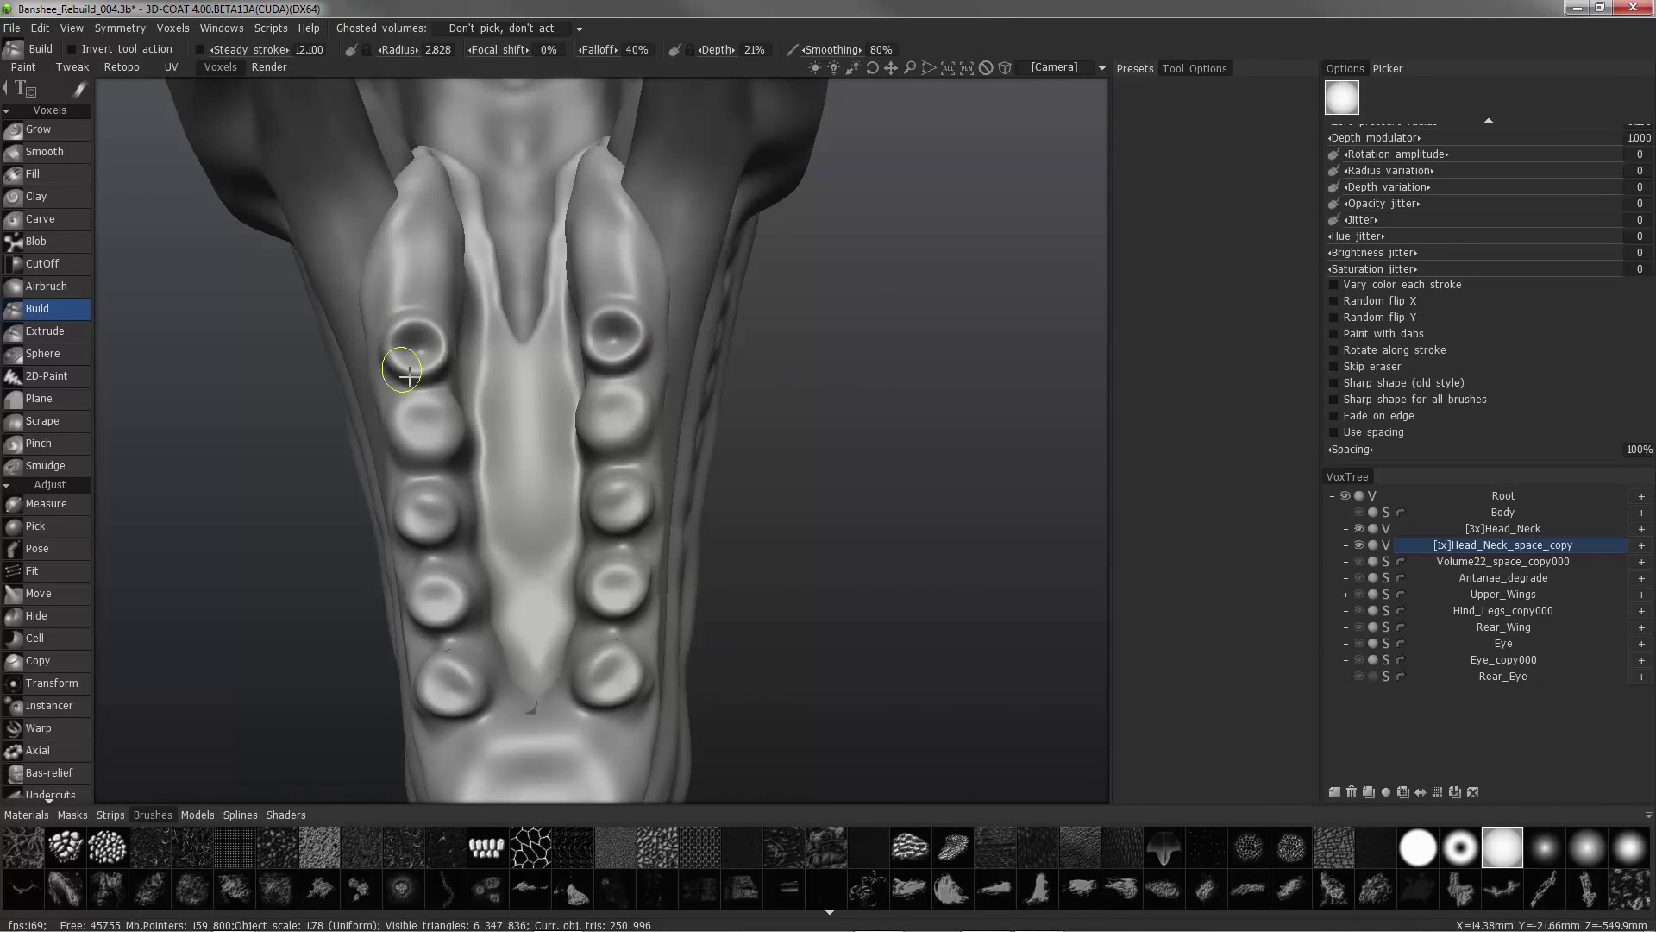
{"action": "mouse_move", "coordinate": [405, 373]}
{"action": "left_mouse_down", "text": "alt"}
{"action": "mouse_move", "coordinate": [381, 296]}
{"action": "mouse_move", "coordinate": [414, 321]}
{"action": "left_mouse_up", "text": "alt"}
{"action": "mouse_move", "coordinate": [349, 293]}
{"action": "left_mouse_down", "text": "alt"}
{"action": "mouse_move", "coordinate": [364, 286]}
{"action": "mouse_move", "coordinate": [450, 373]}
{"action": "mouse_move", "coordinate": [472, 330]}
{"action": "left_mouse_up", "text": "alt"}
{"action": "left_click", "coordinate": [76, 134]}
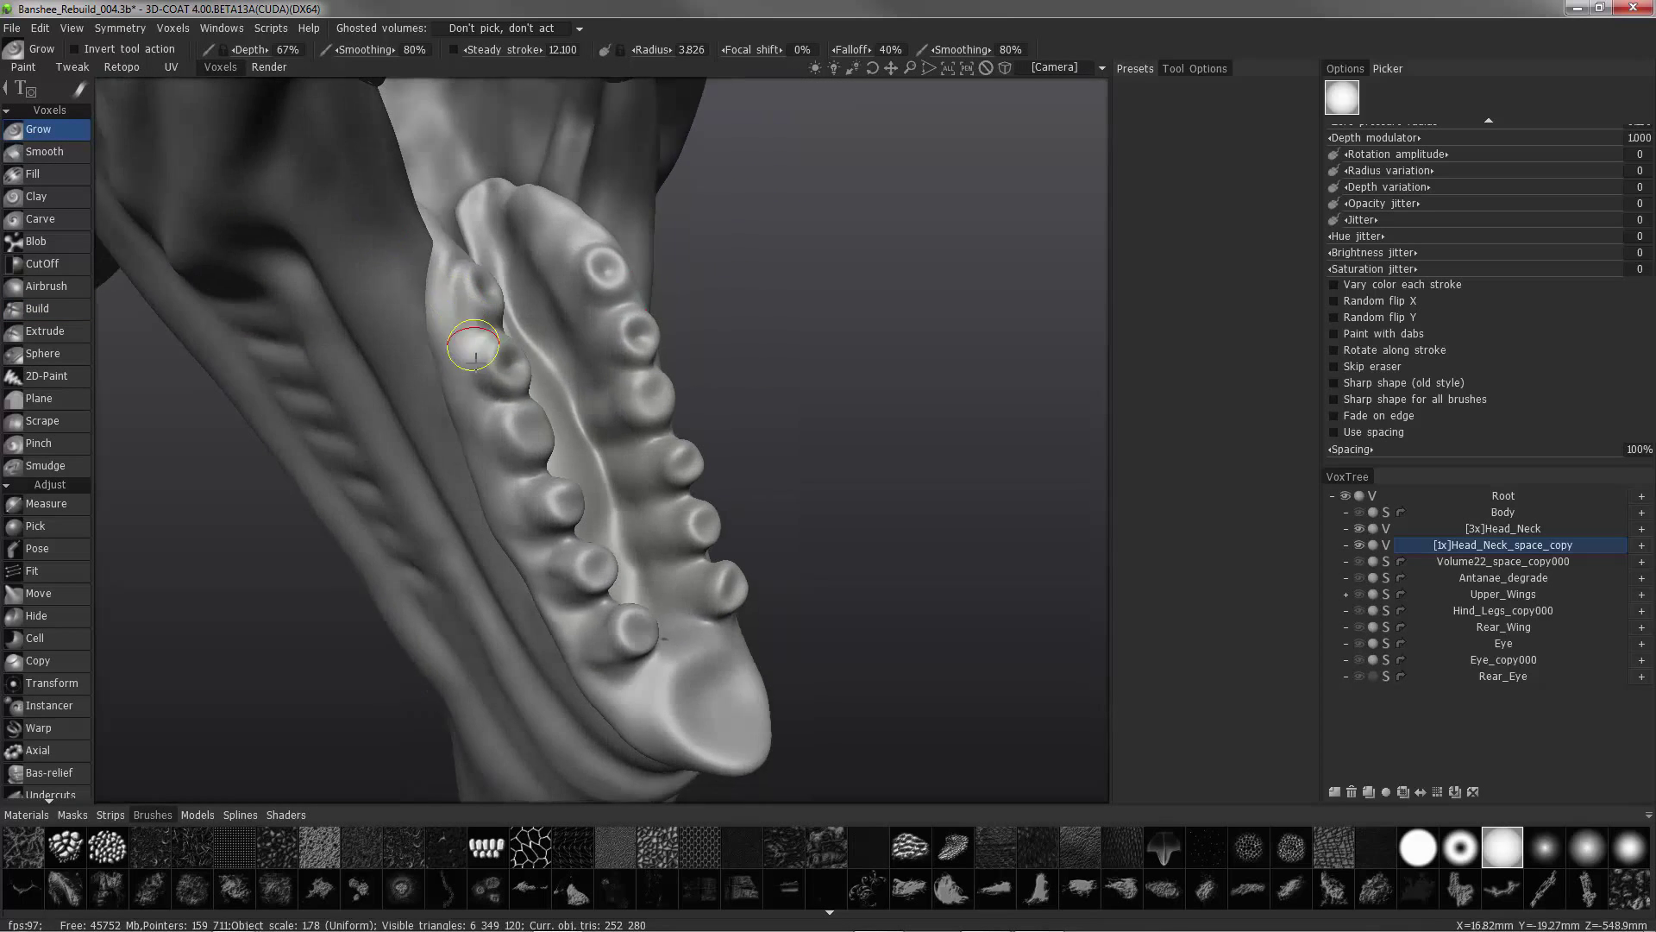
{"action": "left_click_drag", "start_coordinate": [471, 420], "coordinate": [490, 466], "text": "alt"}
Refine the tooth sockets along the lower gum with the Build brush at a radius of 2.646.
{"action": "left_click", "coordinate": [87, 311]}
{"action": "mouse_move", "coordinate": [350, 410]}
{"action": "left_mouse_down"}
{"action": "mouse_move", "coordinate": [466, 435]}
{"action": "mouse_move", "coordinate": [417, 411]}
{"action": "mouse_move", "coordinate": [537, 423]}
{"action": "mouse_move", "coordinate": [314, 432]}
{"action": "mouse_move", "coordinate": [444, 521]}
{"action": "mouse_move", "coordinate": [538, 466]}
{"action": "mouse_move", "coordinate": [518, 422]}
{"action": "mouse_move", "coordinate": [543, 479]}
{"action": "mouse_move", "coordinate": [524, 492]}
{"action": "left_mouse_up"}
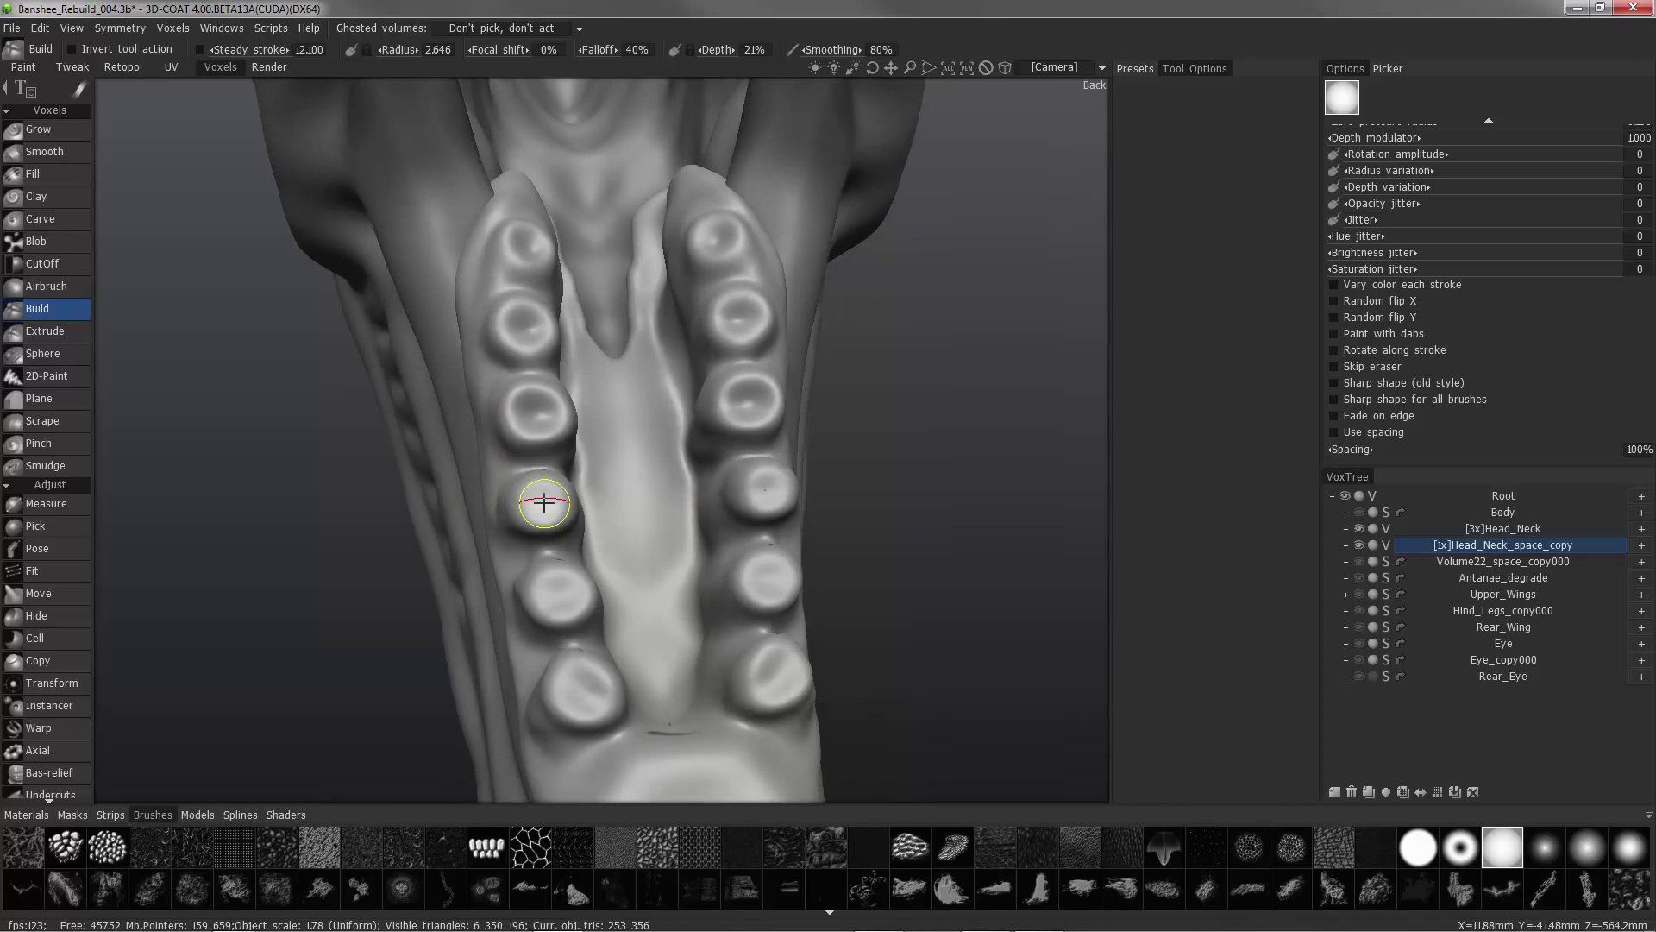
{"action": "mouse_move", "coordinate": [380, 501]}
{"action": "left_mouse_down"}
{"action": "mouse_move", "coordinate": [462, 473]}
{"action": "mouse_move", "coordinate": [603, 562]}
{"action": "mouse_move", "coordinate": [562, 573]}
{"action": "left_mouse_up"}
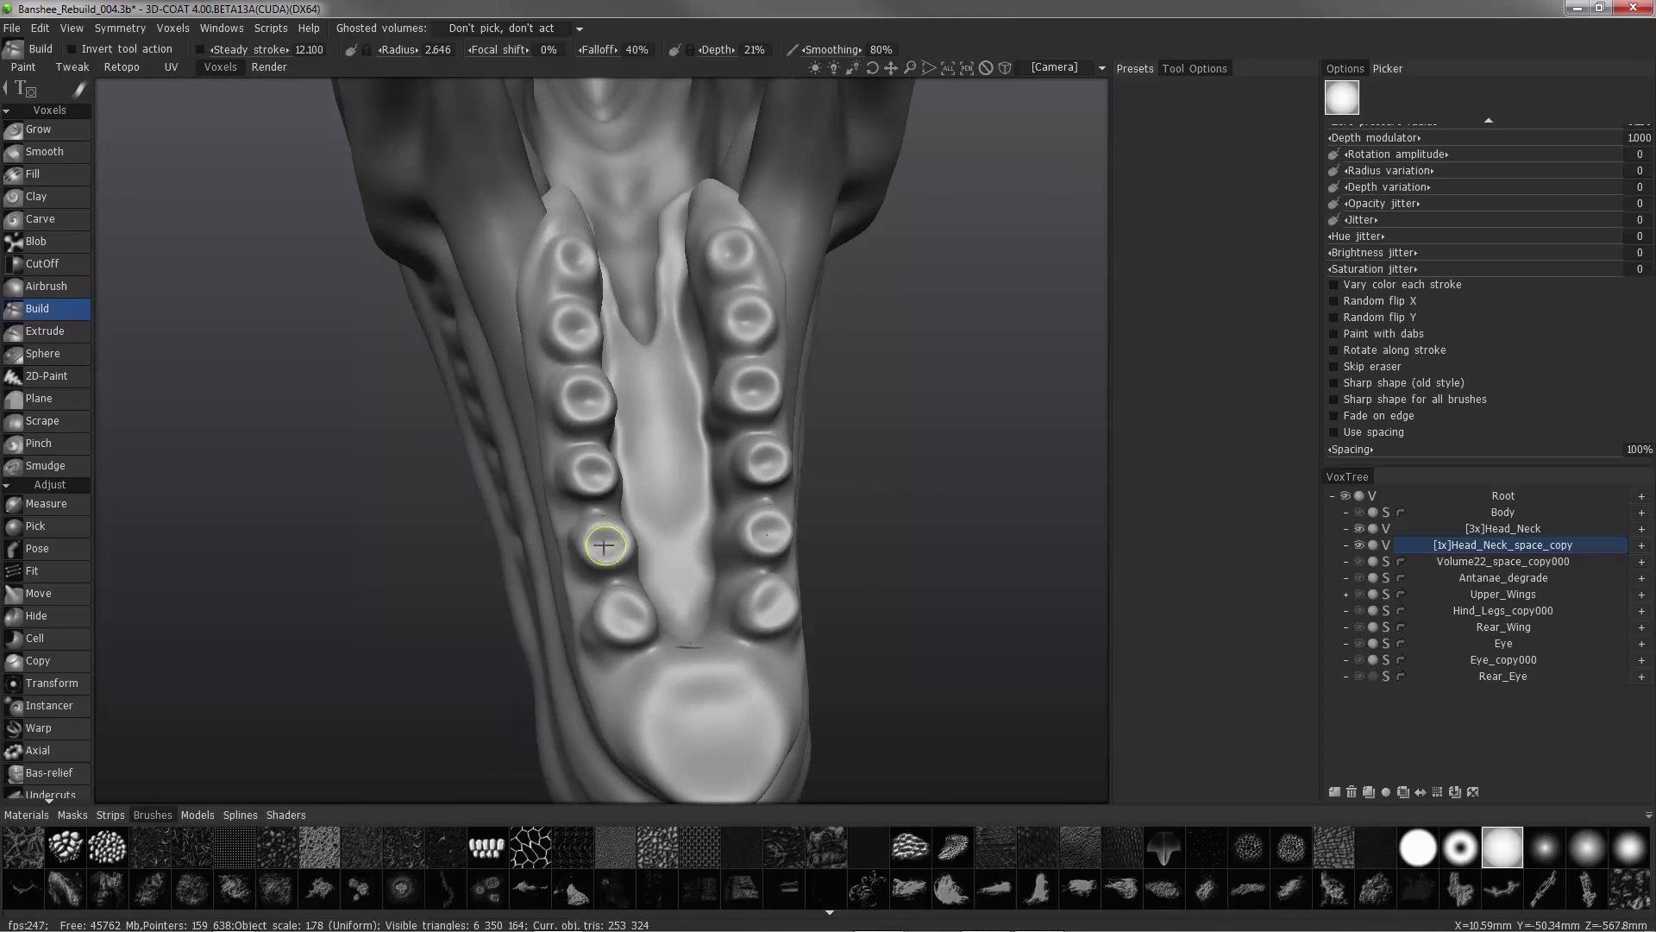
{"action": "left_click_drag", "start_coordinate": [619, 613], "coordinate": [371, 397]}
Grow the gum surface around the lower tooth sockets using a softer brush alpha.
{"action": "left_click", "coordinate": [38, 129]}
{"action": "mouse_move", "coordinate": [443, 314]}
{"action": "left_mouse_down"}
{"action": "mouse_move", "coordinate": [573, 288]}
{"action": "mouse_move", "coordinate": [525, 326]}
{"action": "mouse_move", "coordinate": [1051, 549]}
{"action": "left_mouse_up"}
{"action": "left_click", "coordinate": [1585, 845]}
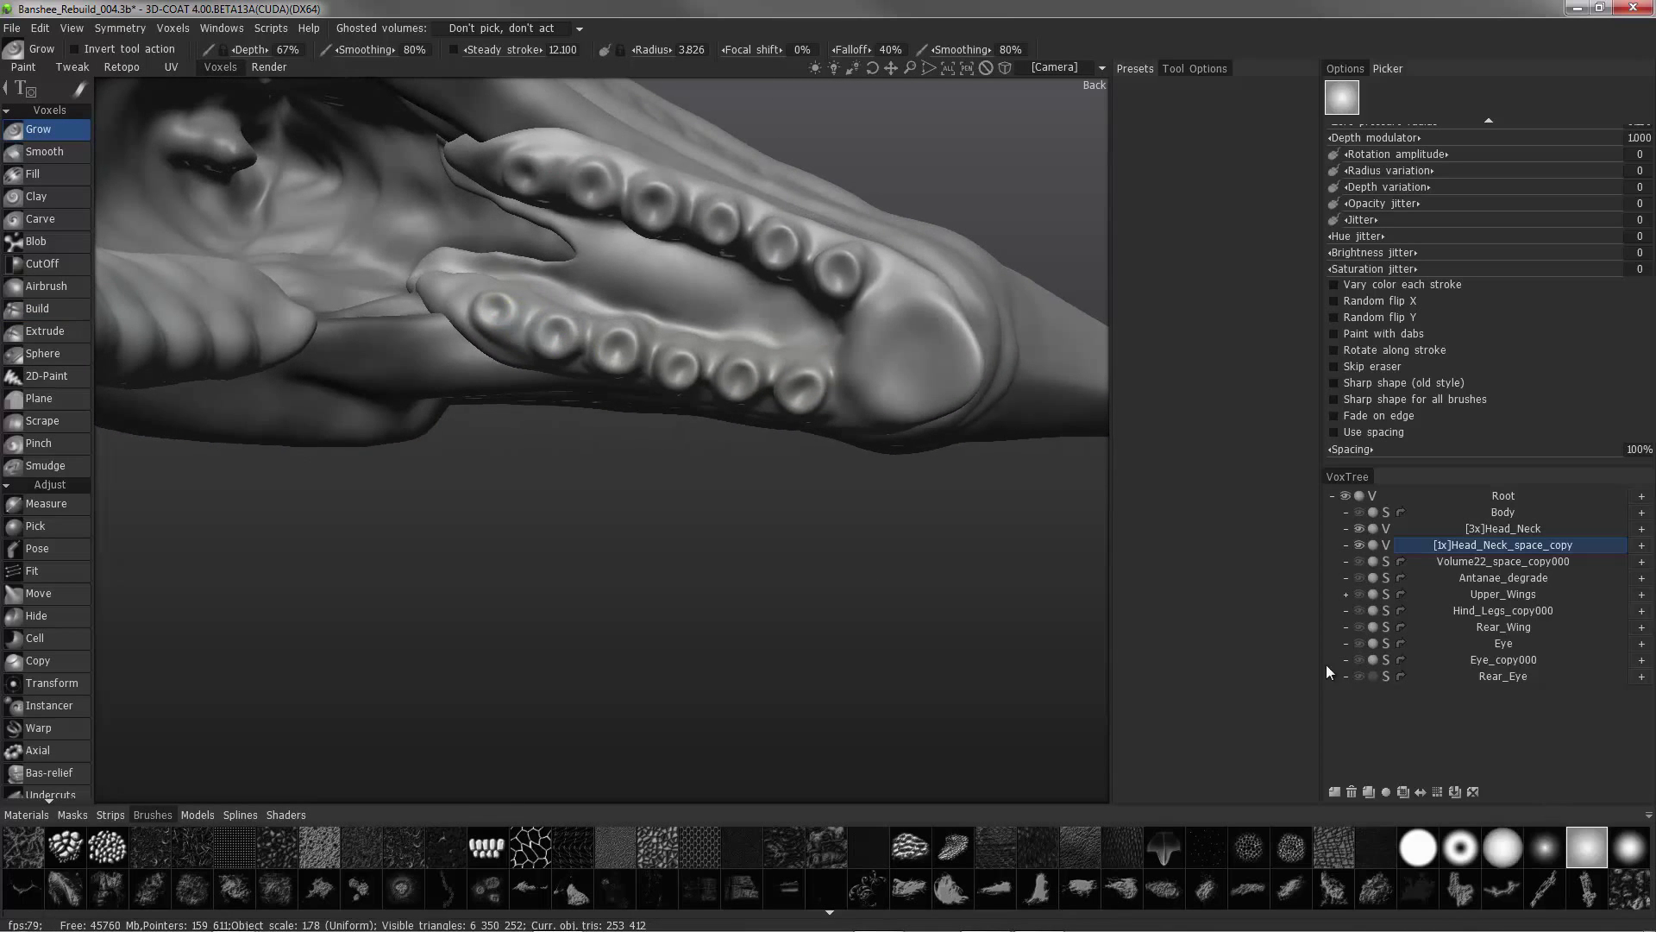
{"action": "left_click_drag", "start_coordinate": [621, 509], "coordinate": [518, 328]}
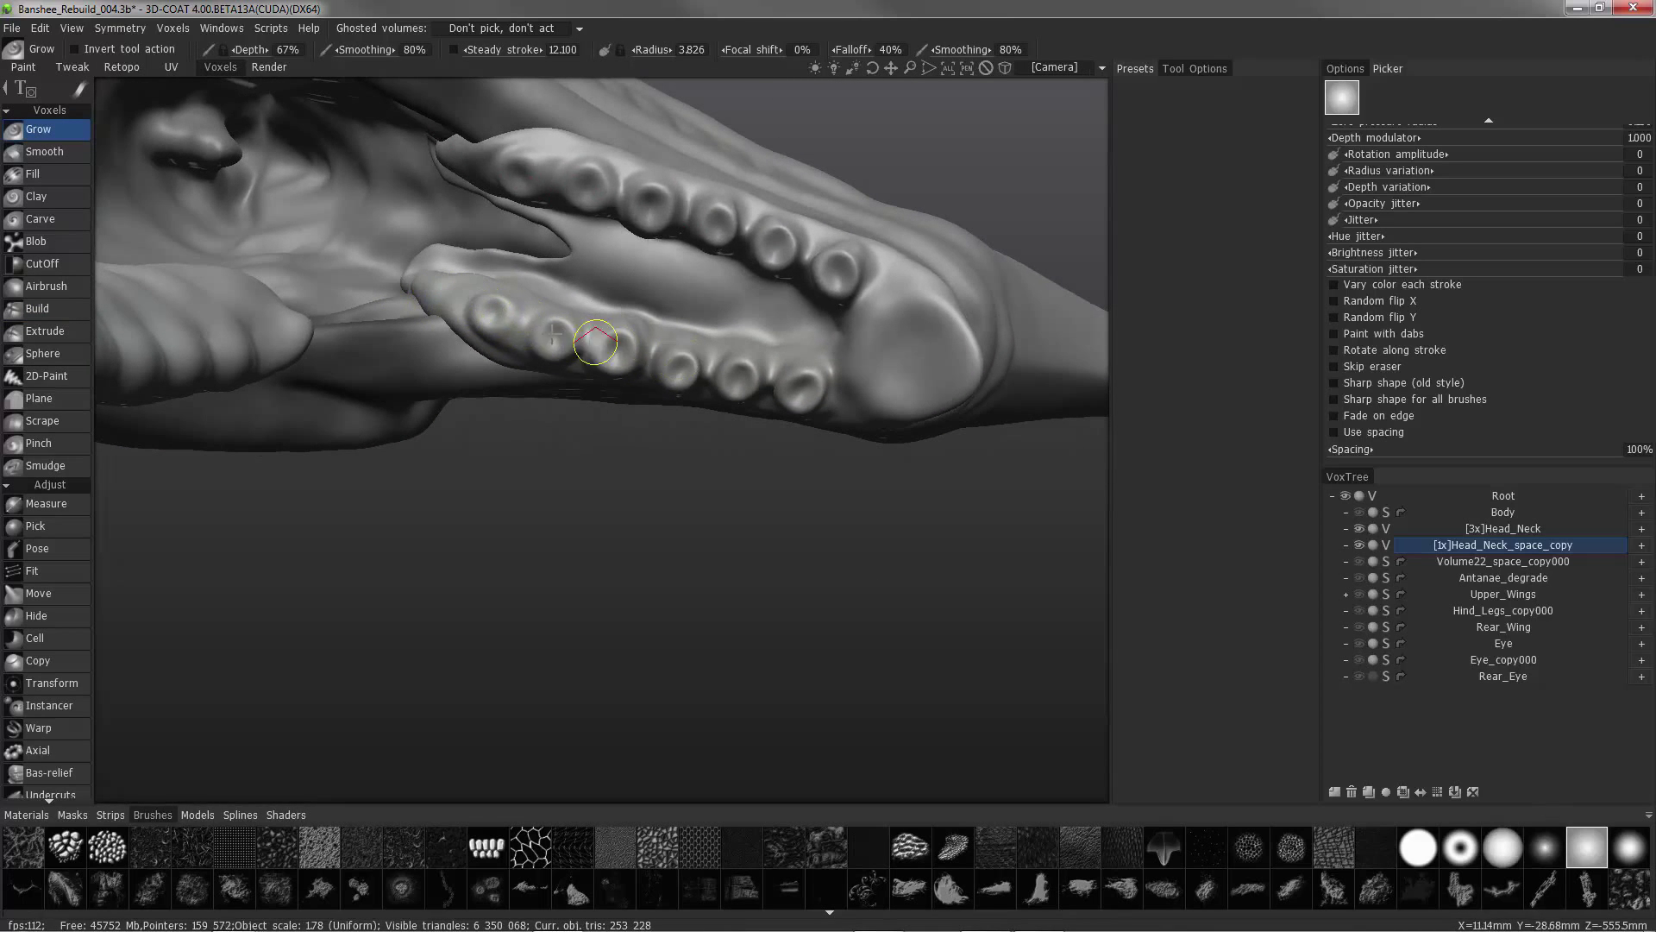
{"action": "mouse_move", "coordinate": [583, 345]}
{"action": "left_mouse_down"}
{"action": "mouse_move", "coordinate": [715, 372]}
{"action": "mouse_move", "coordinate": [636, 351]}
{"action": "mouse_move", "coordinate": [658, 273]}
{"action": "mouse_move", "coordinate": [825, 270]}
{"action": "mouse_move", "coordinate": [791, 281]}
{"action": "left_mouse_up"}
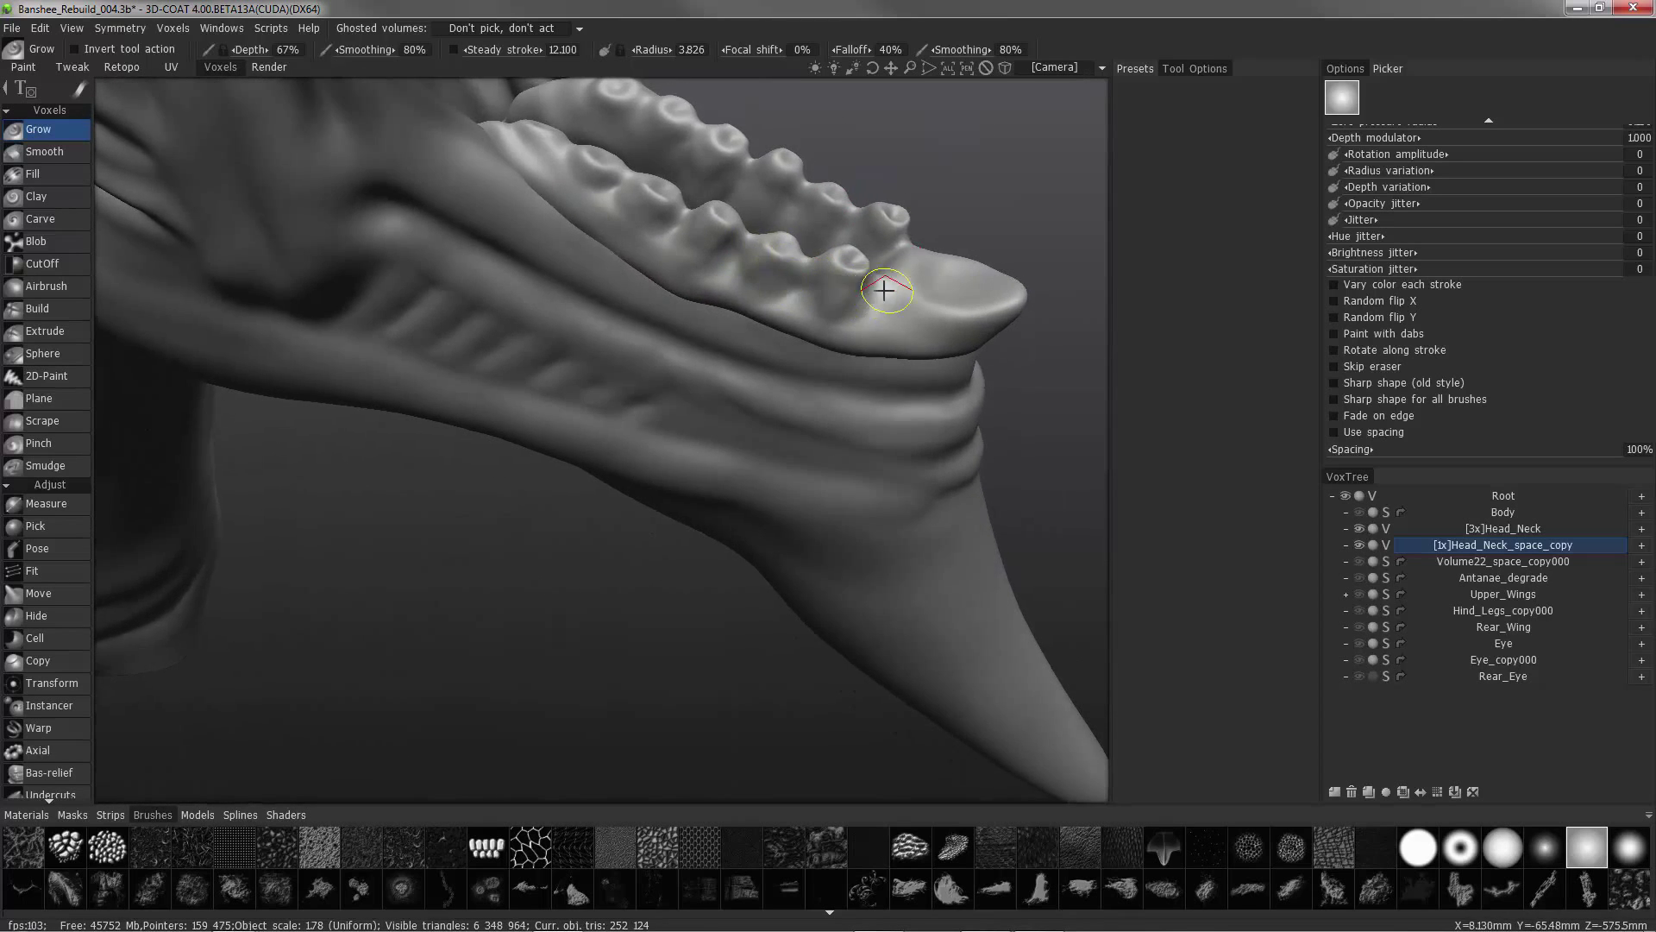
{"action": "mouse_move", "coordinate": [535, 250]}
{"action": "left_mouse_down", "text": "alt"}
{"action": "mouse_move", "coordinate": [508, 217]}
{"action": "mouse_move", "coordinate": [673, 210]}
{"action": "mouse_move", "coordinate": [414, 184]}
{"action": "mouse_move", "coordinate": [614, 299]}
{"action": "mouse_move", "coordinate": [595, 302]}
{"action": "left_mouse_up", "text": "alt"}
{"action": "mouse_move", "coordinate": [595, 302]}
{"action": "left_mouse_down"}
{"action": "mouse_move", "coordinate": [535, 311]}
{"action": "mouse_move", "coordinate": [558, 296]}
{"action": "mouse_move", "coordinate": [702, 359]}
{"action": "mouse_move", "coordinate": [613, 366]}
{"action": "mouse_move", "coordinate": [698, 363]}
{"action": "mouse_move", "coordinate": [533, 311]}
{"action": "mouse_move", "coordinate": [636, 437]}
{"action": "mouse_move", "coordinate": [514, 396]}
{"action": "mouse_move", "coordinate": [544, 363]}
{"action": "mouse_move", "coordinate": [636, 385]}
{"action": "mouse_move", "coordinate": [493, 348]}
{"action": "mouse_move", "coordinate": [665, 428]}
{"action": "mouse_move", "coordinate": [552, 414]}
{"action": "mouse_move", "coordinate": [621, 441]}
{"action": "mouse_move", "coordinate": [647, 414]}
{"action": "left_mouse_up"}
{"action": "key", "text": "ctrl+z"}
Build raised gum ridges on the outer side of the lower tooth sockets using the soft brush alpha with 5% spacing.
{"action": "left_click", "coordinate": [38, 310]}
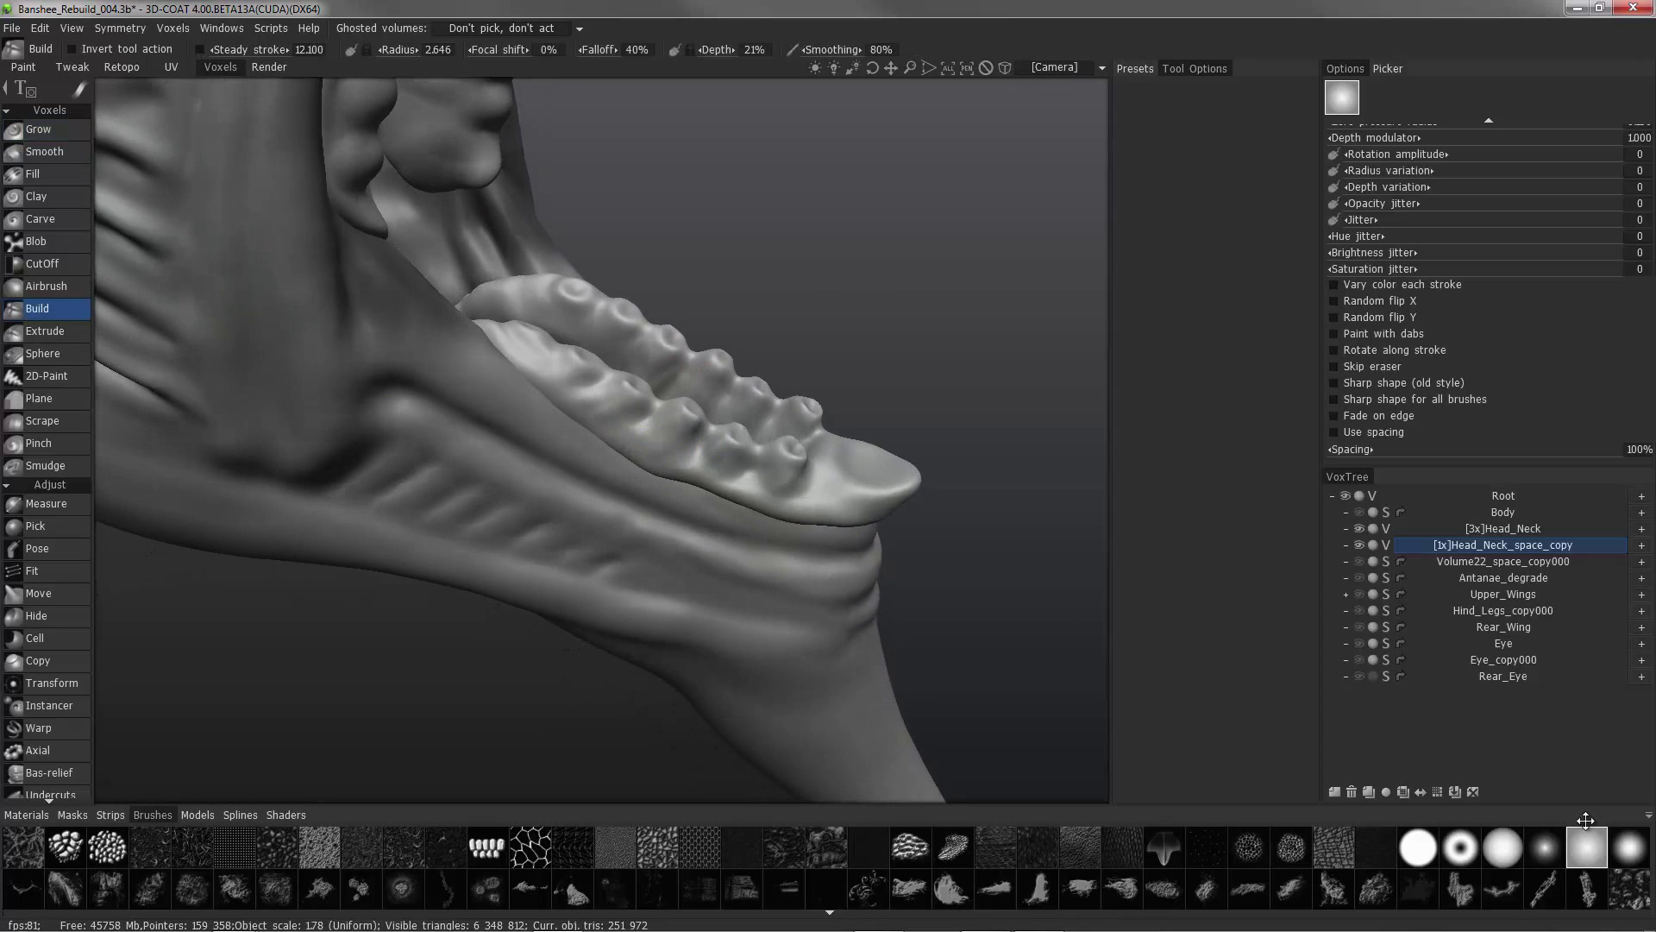
{"action": "left_click", "coordinate": [1631, 852]}
{"action": "left_click_drag", "start_coordinate": [744, 289], "coordinate": [689, 420], "text": "alt"}
{"action": "mouse_move", "coordinate": [555, 456]}
{"action": "left_mouse_down", "text": "alt"}
{"action": "mouse_move", "coordinate": [769, 488]}
{"action": "mouse_move", "coordinate": [721, 489]}
{"action": "mouse_move", "coordinate": [728, 470]}
{"action": "mouse_move", "coordinate": [552, 414]}
{"action": "mouse_move", "coordinate": [483, 535]}
{"action": "mouse_move", "coordinate": [470, 483]}
{"action": "mouse_move", "coordinate": [514, 576]}
{"action": "mouse_move", "coordinate": [564, 537]}
{"action": "mouse_move", "coordinate": [569, 565]}
{"action": "mouse_move", "coordinate": [601, 561]}
{"action": "mouse_move", "coordinate": [572, 480]}
{"action": "mouse_move", "coordinate": [483, 469]}
{"action": "mouse_move", "coordinate": [555, 466]}
{"action": "mouse_move", "coordinate": [425, 480]}
{"action": "mouse_move", "coordinate": [495, 598]}
{"action": "mouse_move", "coordinate": [469, 491]}
{"action": "mouse_move", "coordinate": [557, 393]}
{"action": "mouse_move", "coordinate": [525, 385]}
{"action": "mouse_move", "coordinate": [620, 421]}
{"action": "mouse_move", "coordinate": [603, 474]}
{"action": "mouse_move", "coordinate": [651, 469]}
{"action": "mouse_move", "coordinate": [584, 480]}
{"action": "mouse_move", "coordinate": [597, 491]}
{"action": "left_mouse_up", "text": "alt"}
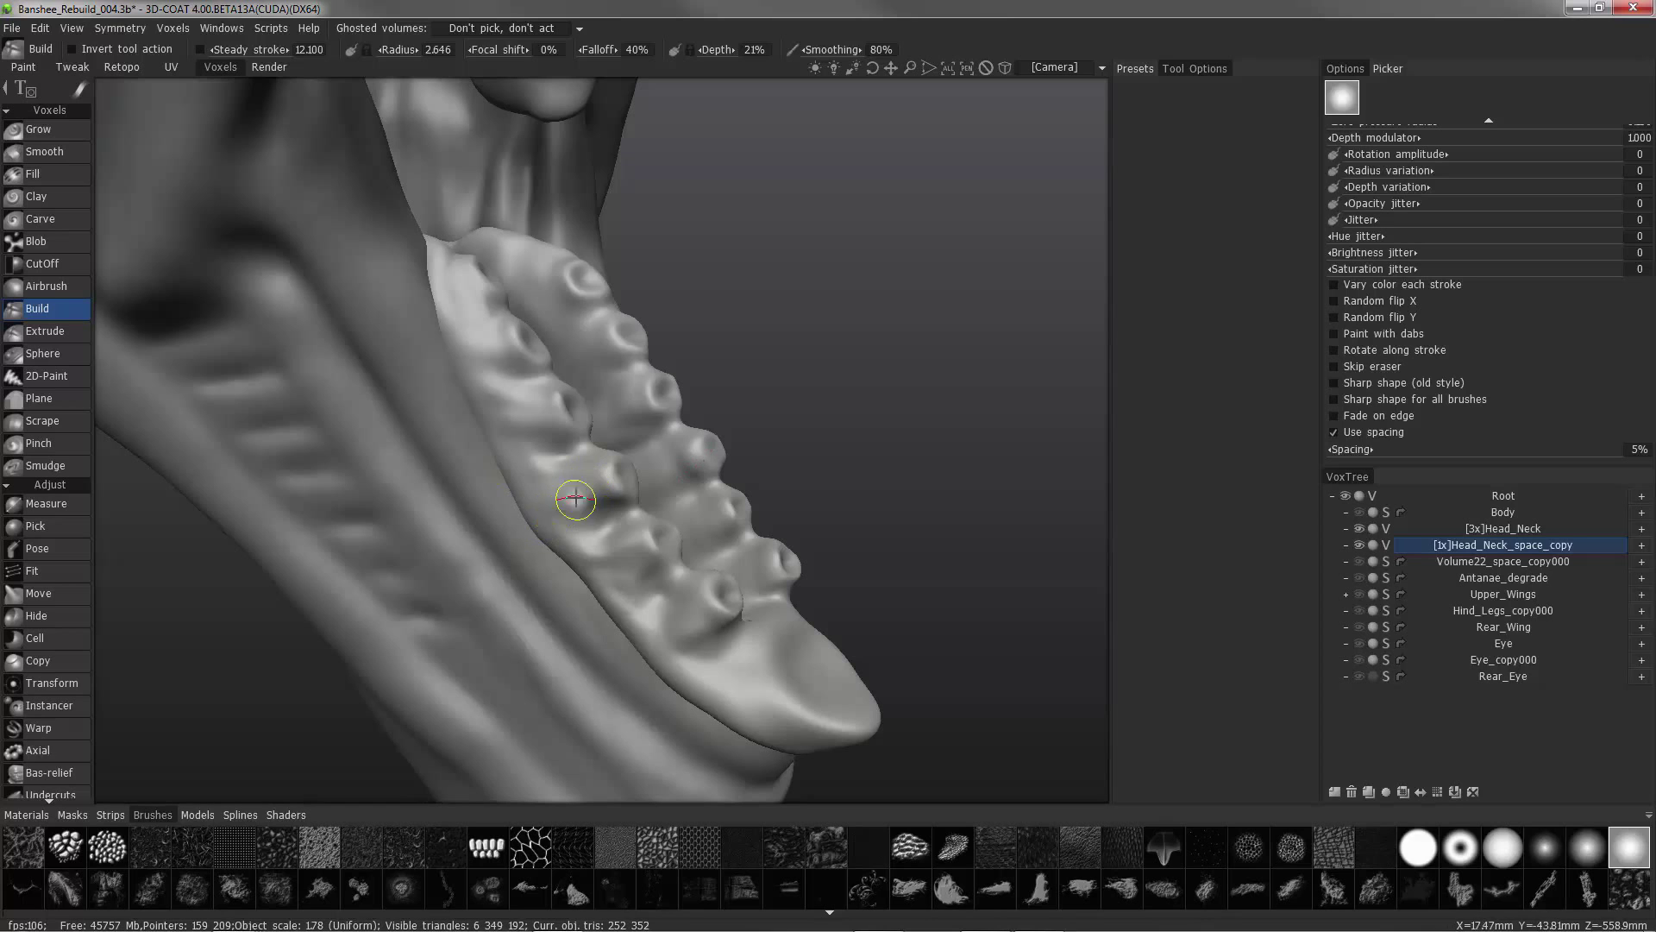
{"action": "mouse_move", "coordinate": [462, 376]}
{"action": "left_mouse_down", "text": "alt"}
{"action": "mouse_move", "coordinate": [480, 514]}
{"action": "mouse_move", "coordinate": [425, 544]}
{"action": "mouse_move", "coordinate": [488, 464]}
{"action": "left_mouse_up", "text": "alt"}
Set the Build brush radius to 4.525 and build up the gum on the inner side of the lower tooth sockets.
{"action": "left_click_drag", "start_coordinate": [375, 431], "coordinate": [397, 430]}
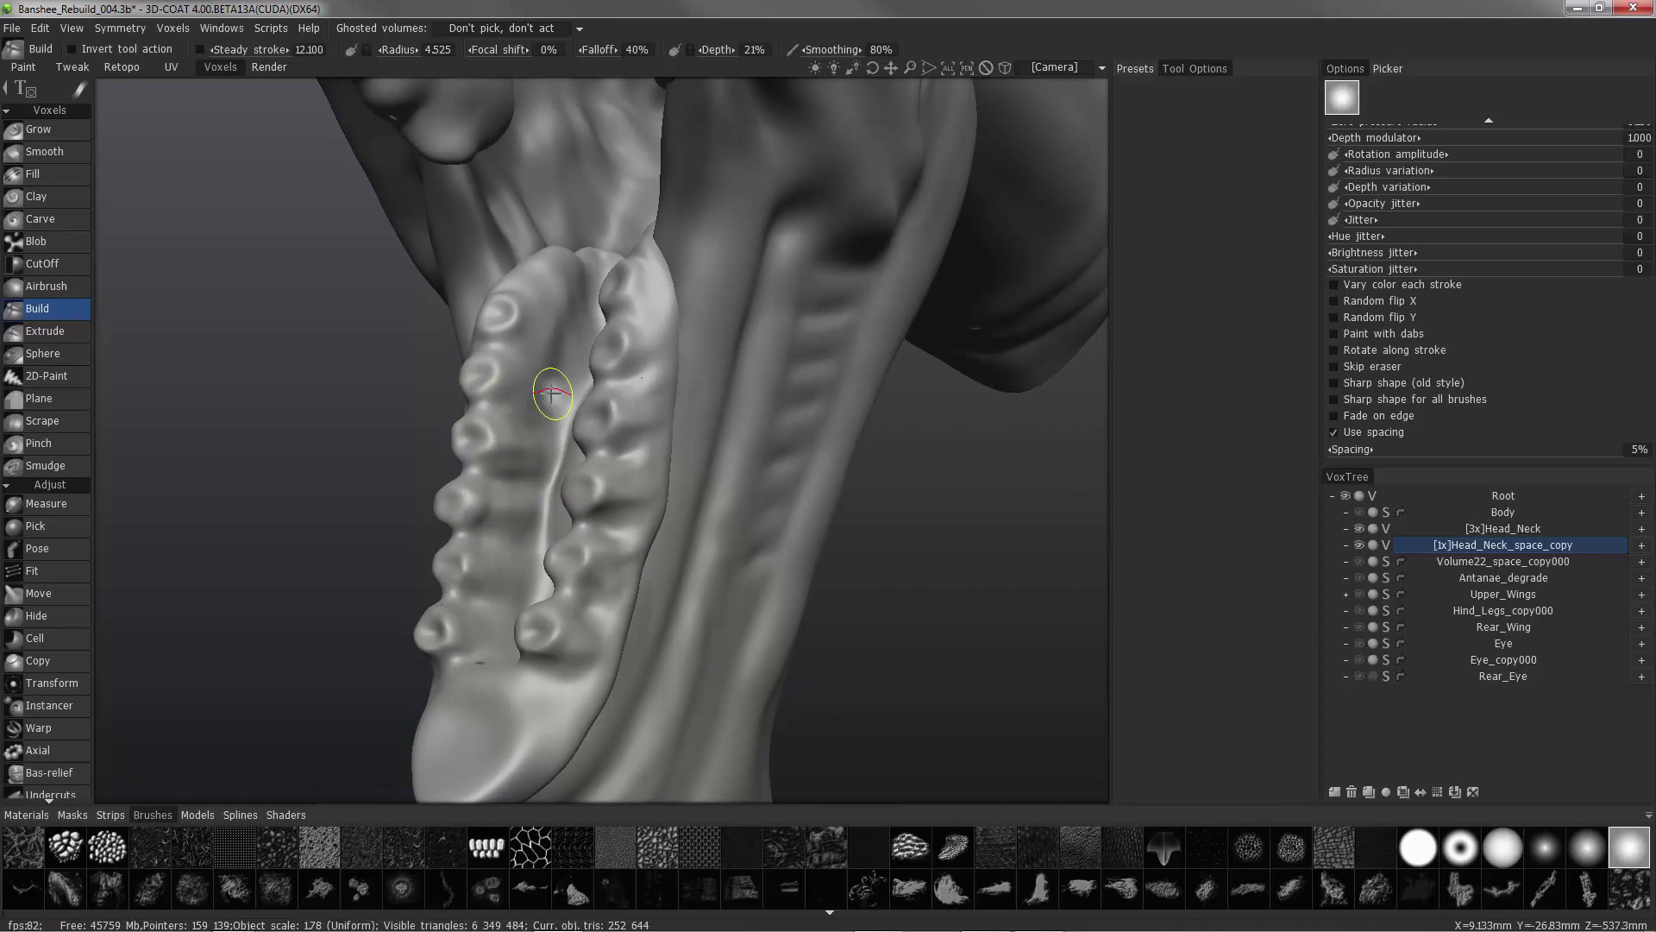
{"action": "left_click_drag", "start_coordinate": [523, 378], "coordinate": [529, 326], "text": "alt"}
{"action": "mouse_move", "coordinate": [267, 232]}
{"action": "left_mouse_down"}
{"action": "mouse_move", "coordinate": [333, 219]}
{"action": "mouse_move", "coordinate": [443, 504]}
{"action": "mouse_move", "coordinate": [380, 492]}
{"action": "left_mouse_up"}
{"action": "mouse_move", "coordinate": [461, 565]}
{"action": "left_mouse_down"}
{"action": "mouse_move", "coordinate": [544, 554]}
{"action": "mouse_move", "coordinate": [514, 562]}
{"action": "left_mouse_up"}
{"action": "mouse_move", "coordinate": [405, 518]}
{"action": "left_mouse_down"}
{"action": "mouse_move", "coordinate": [538, 516]}
{"action": "mouse_move", "coordinate": [528, 475]}
{"action": "left_mouse_up"}
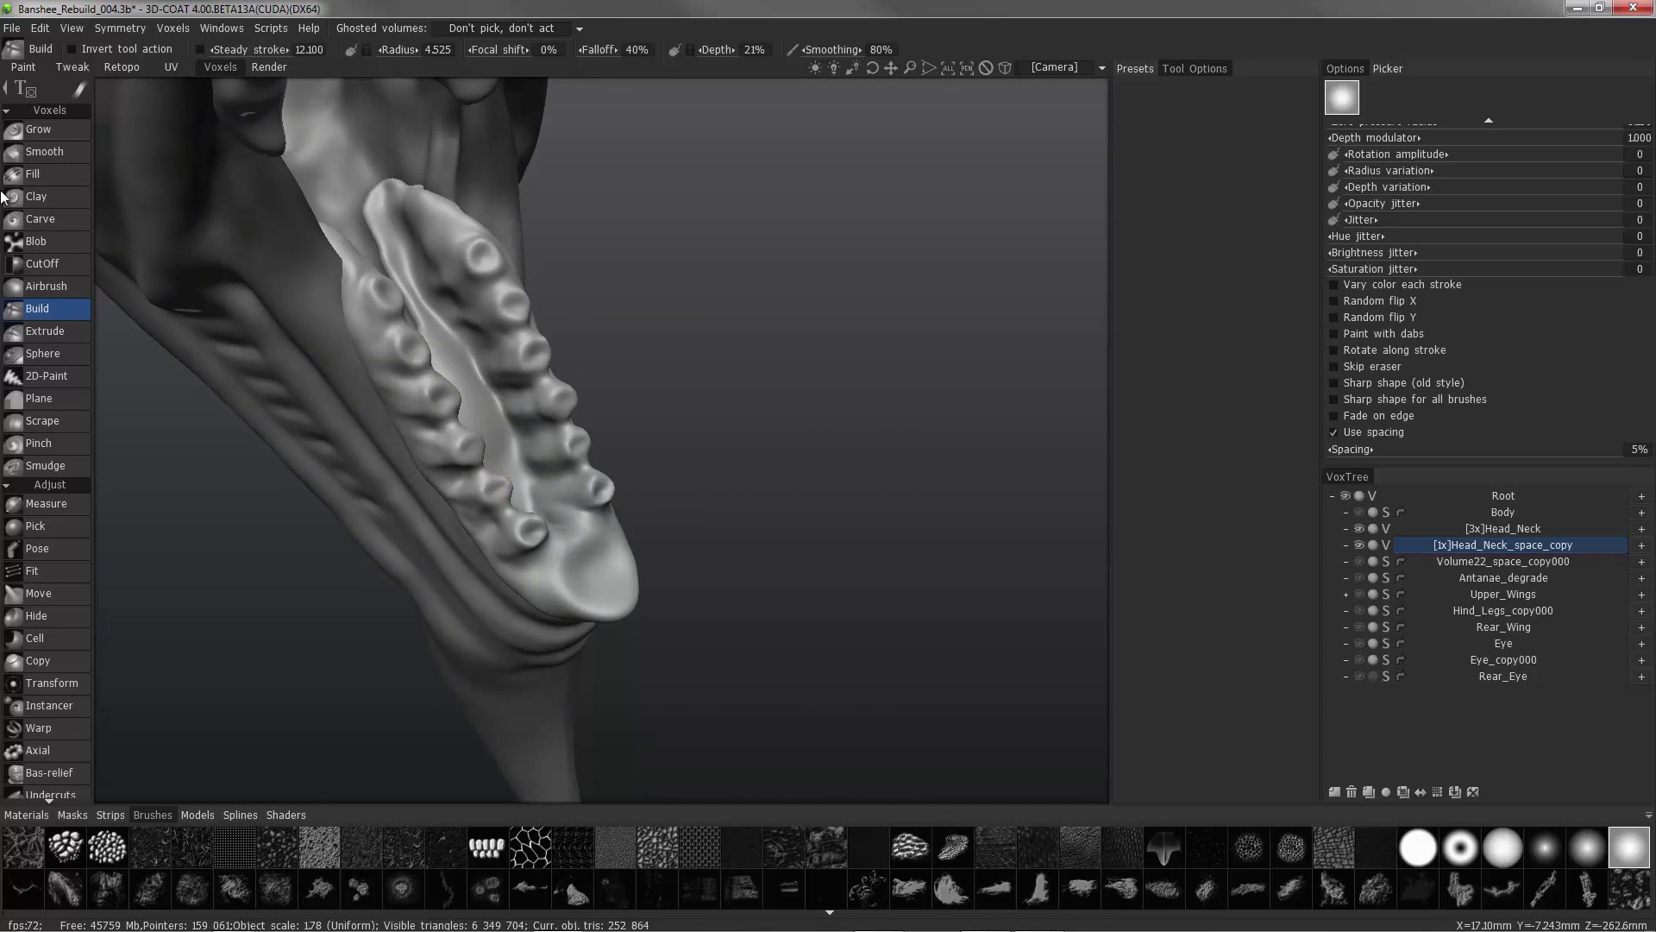
Shape the central strip of gum between the two lower tooth rows with the Grow brush at a radius of 3.717.
{"action": "left_click", "coordinate": [39, 130]}
{"action": "mouse_move", "coordinate": [484, 365]}
{"action": "left_mouse_down", "text": "alt"}
{"action": "mouse_move", "coordinate": [418, 281]}
{"action": "mouse_move", "coordinate": [449, 314]}
{"action": "left_mouse_up", "text": "alt"}
{"action": "mouse_move", "coordinate": [480, 383]}
{"action": "left_mouse_down", "text": "alt"}
{"action": "mouse_move", "coordinate": [480, 425]}
{"action": "mouse_move", "coordinate": [258, 193]}
{"action": "mouse_move", "coordinate": [425, 380]}
{"action": "left_mouse_up", "text": "alt"}
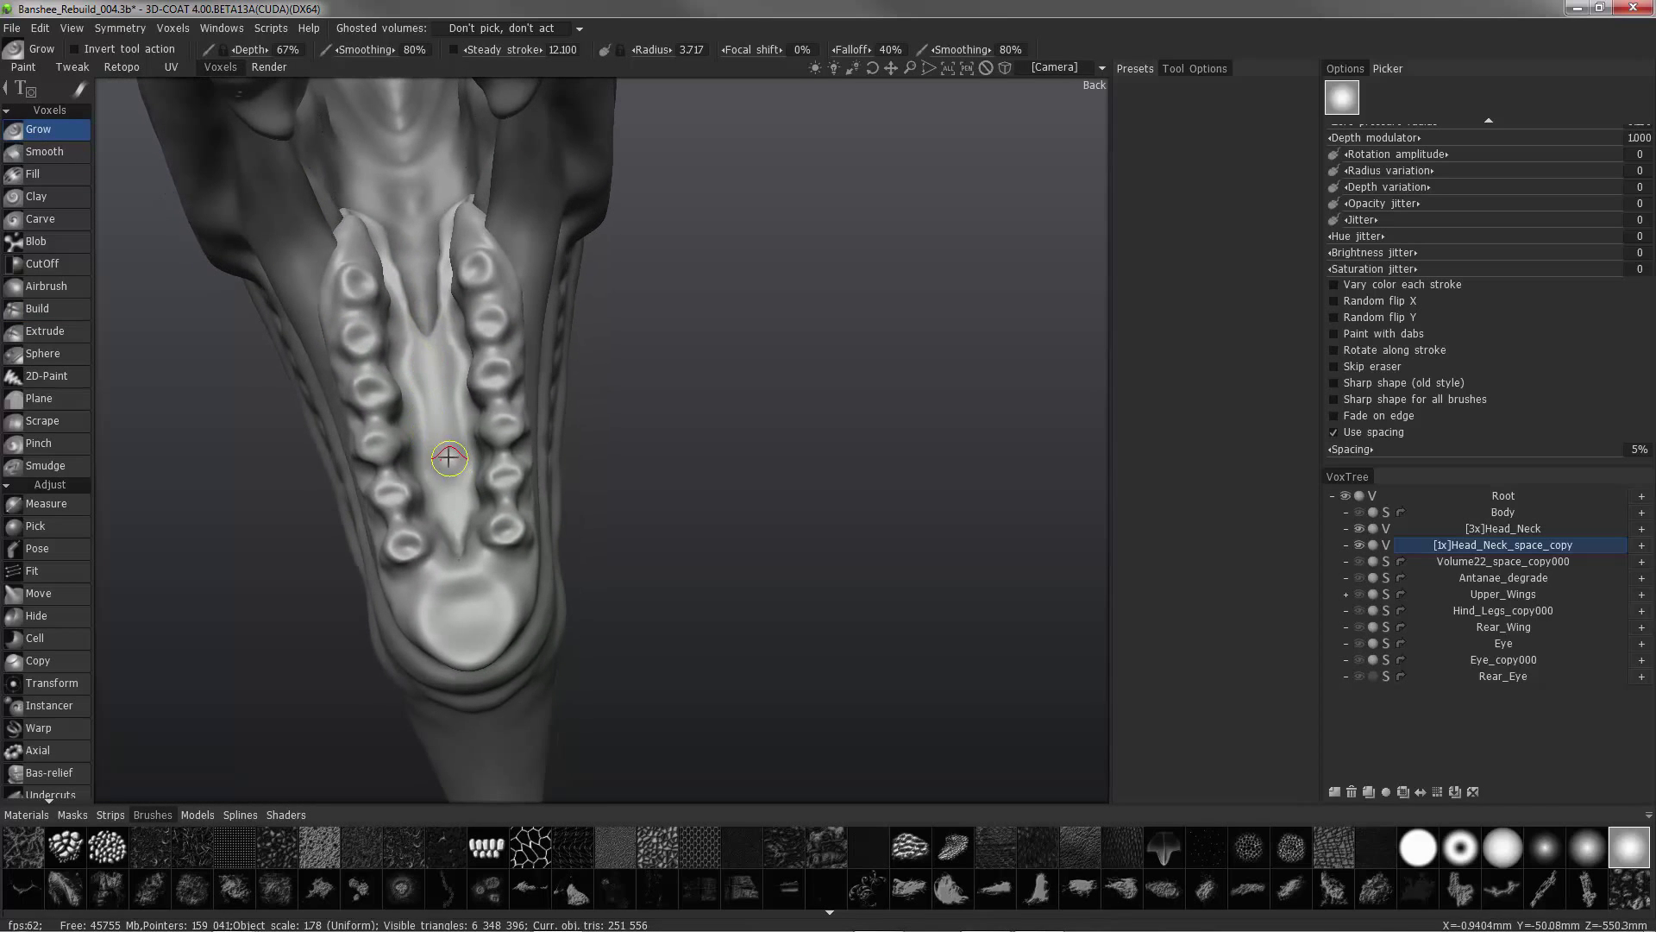
{"action": "mouse_move", "coordinate": [431, 457]}
{"action": "left_mouse_down", "text": "alt"}
{"action": "mouse_move", "coordinate": [426, 521]}
{"action": "mouse_move", "coordinate": [333, 609]}
{"action": "mouse_move", "coordinate": [328, 642]}
{"action": "mouse_move", "coordinate": [233, 636]}
{"action": "mouse_move", "coordinate": [407, 638]}
{"action": "mouse_move", "coordinate": [241, 643]}
{"action": "mouse_move", "coordinate": [246, 665]}
{"action": "mouse_move", "coordinate": [62, 609]}
{"action": "mouse_move", "coordinate": [62, 335]}
{"action": "left_mouse_up", "text": "alt"}
Enlarge the Build brush radius to 7.845 and build up the mouth floor between the lower tooth rows.
{"action": "left_click", "coordinate": [50, 312]}
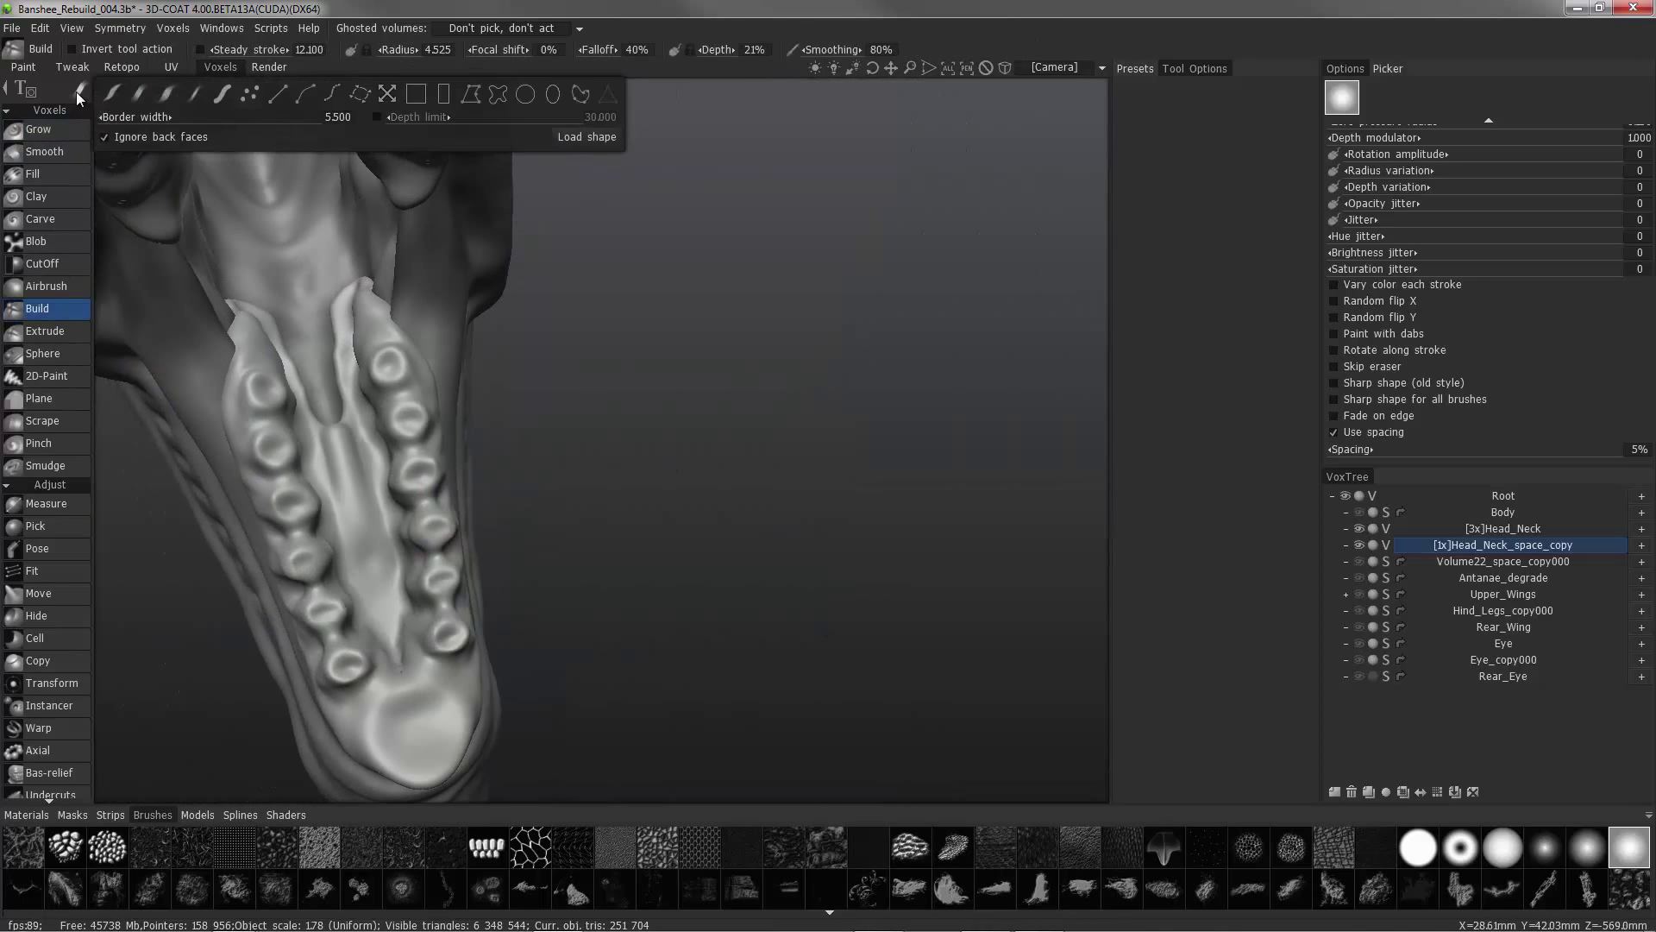
{"action": "mouse_move", "coordinate": [314, 440]}
{"action": "left_mouse_down", "text": "alt"}
{"action": "mouse_move", "coordinate": [344, 474]}
{"action": "mouse_move", "coordinate": [370, 569]}
{"action": "left_mouse_up", "text": "alt"}
{"action": "key", "text": "bracketright"}
{"action": "key", "text": "bracketright"}
{"action": "key", "text": "bracketright"}
{"action": "key", "text": "bracketright"}
{"action": "mouse_move", "coordinate": [350, 508]}
{"action": "left_mouse_down"}
{"action": "mouse_move", "coordinate": [377, 597]}
{"action": "mouse_move", "coordinate": [336, 460]}
{"action": "left_mouse_up"}
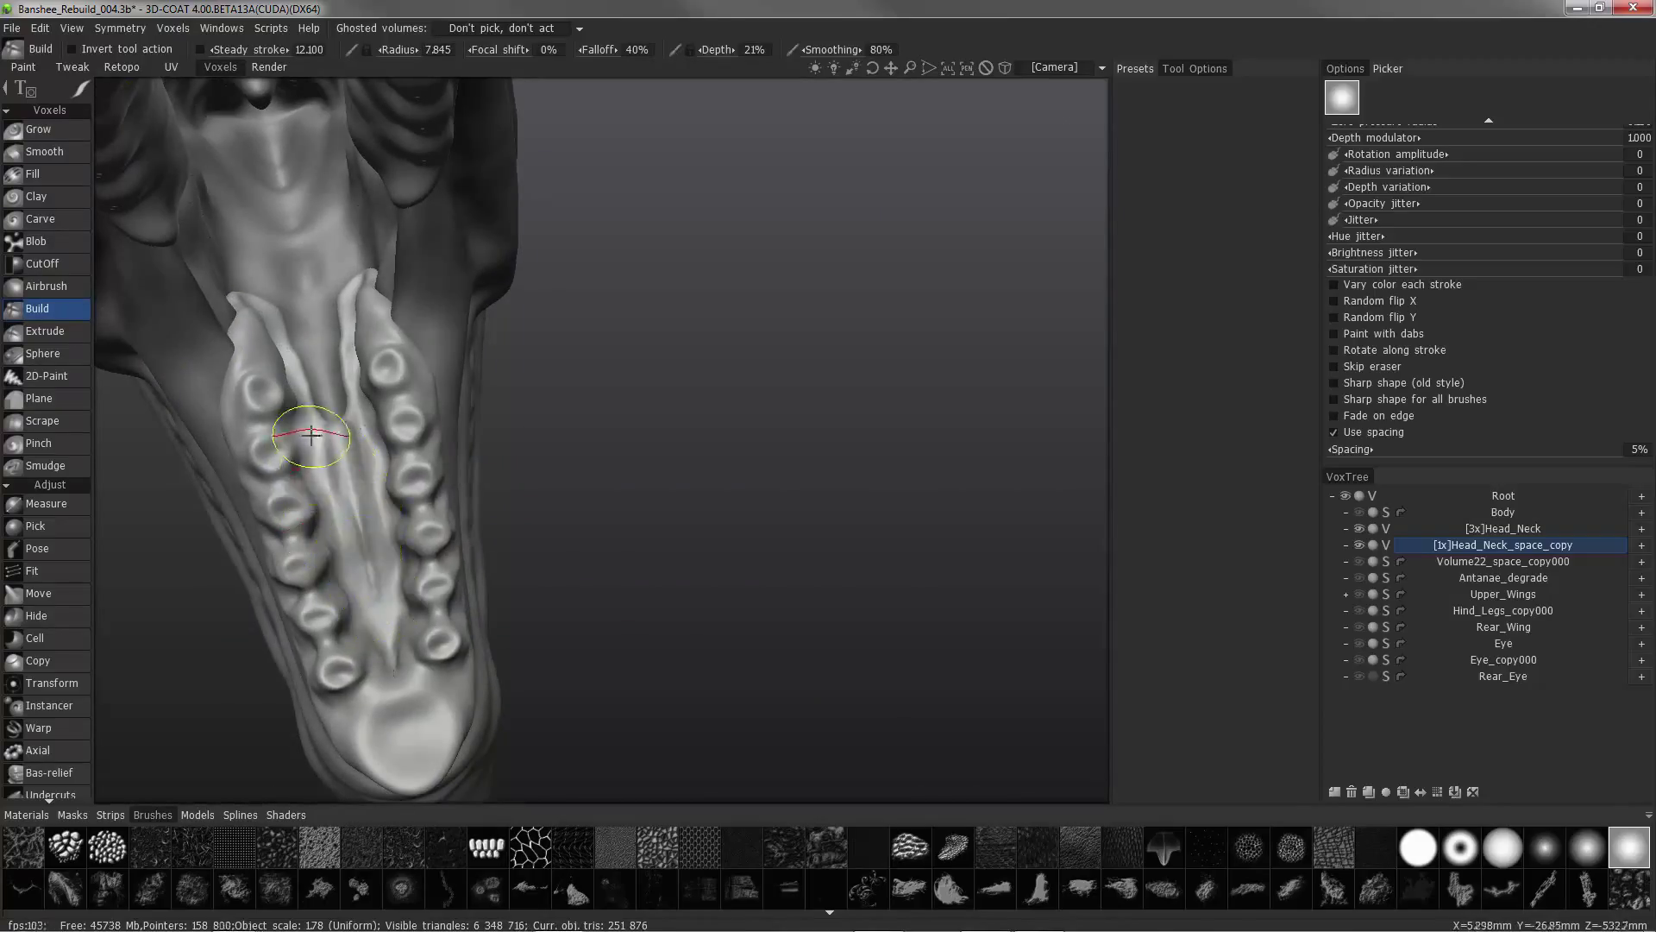
{"action": "mouse_move", "coordinate": [88, 97]}
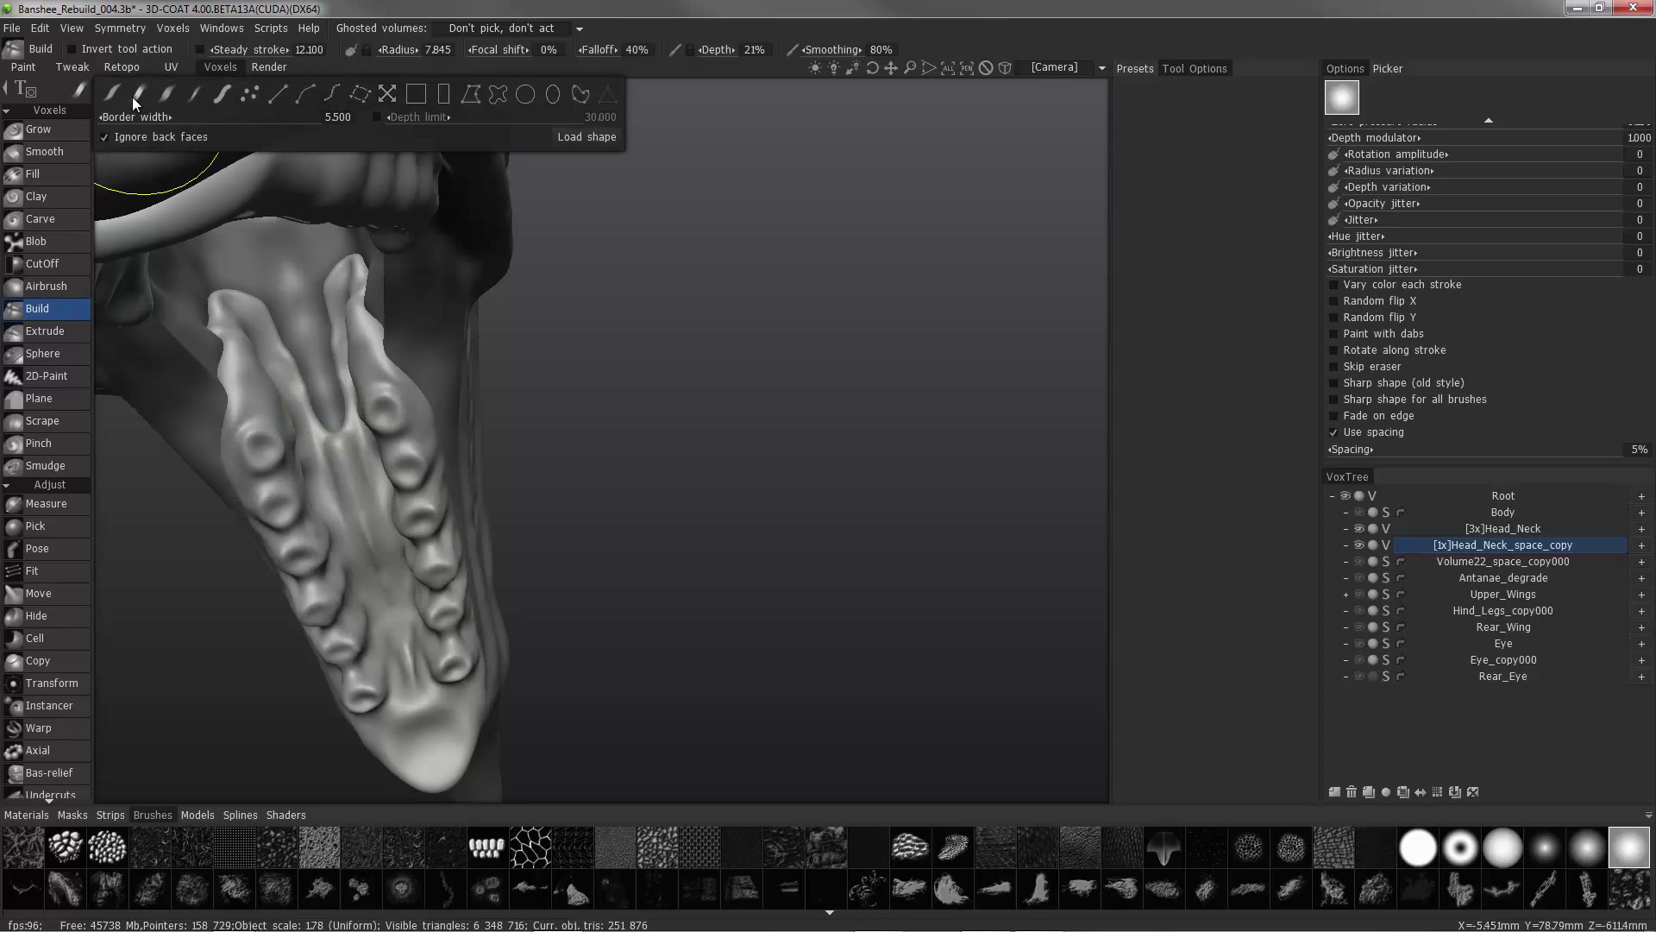